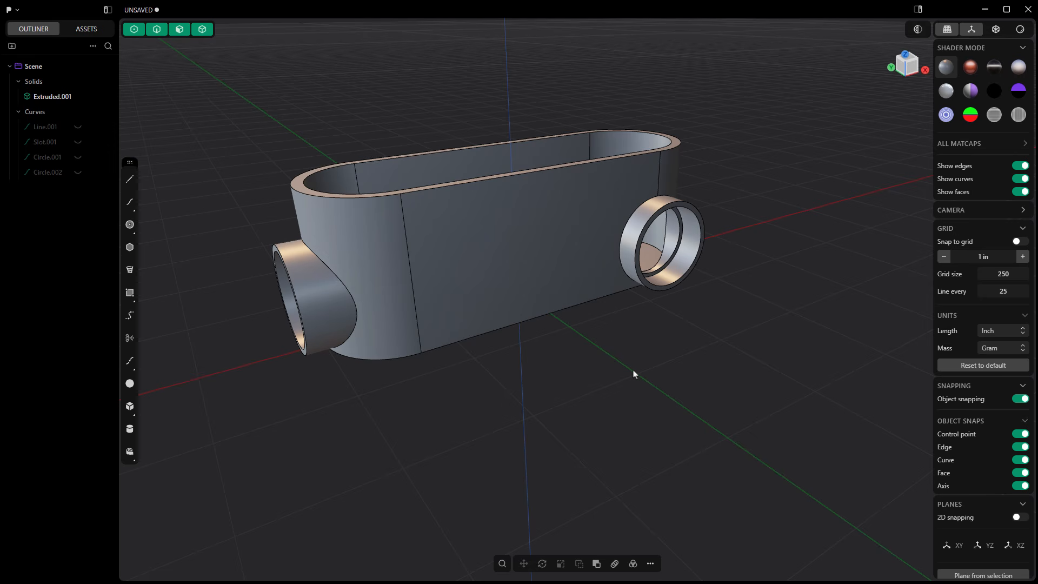
mouse_move(629, 368)
middle_mouse_down()
mouse_move(657, 369)
mouse_move(688, 330)
mouse_move(729, 326)
mouse_move(630, 349)
mouse_move(610, 374)
middle_mouse_up()
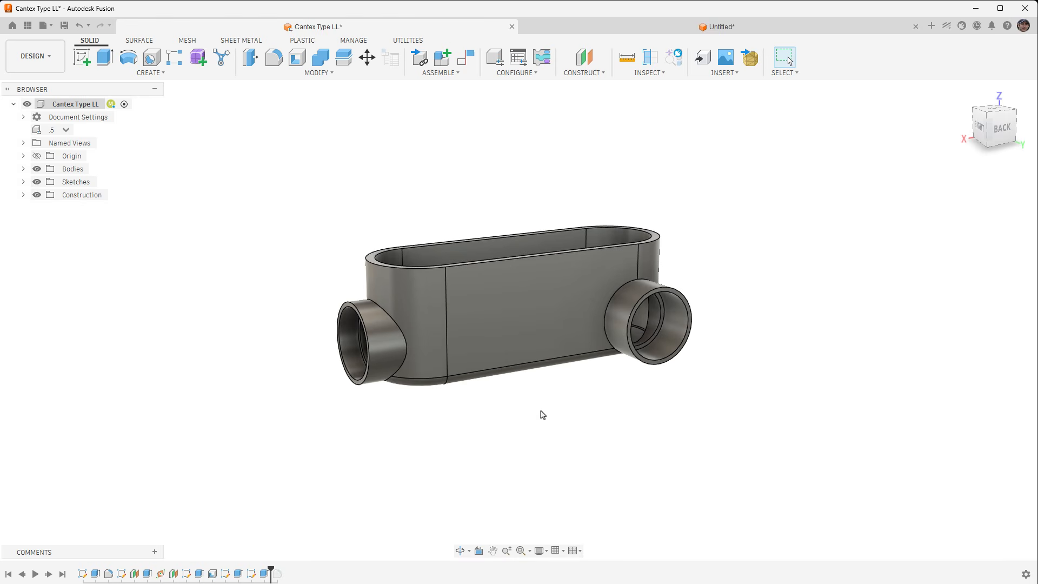
mouse_move(540, 414)
middle_mouse_down()
mouse_move(542, 389)
mouse_move(535, 401)
middle_mouse_up()
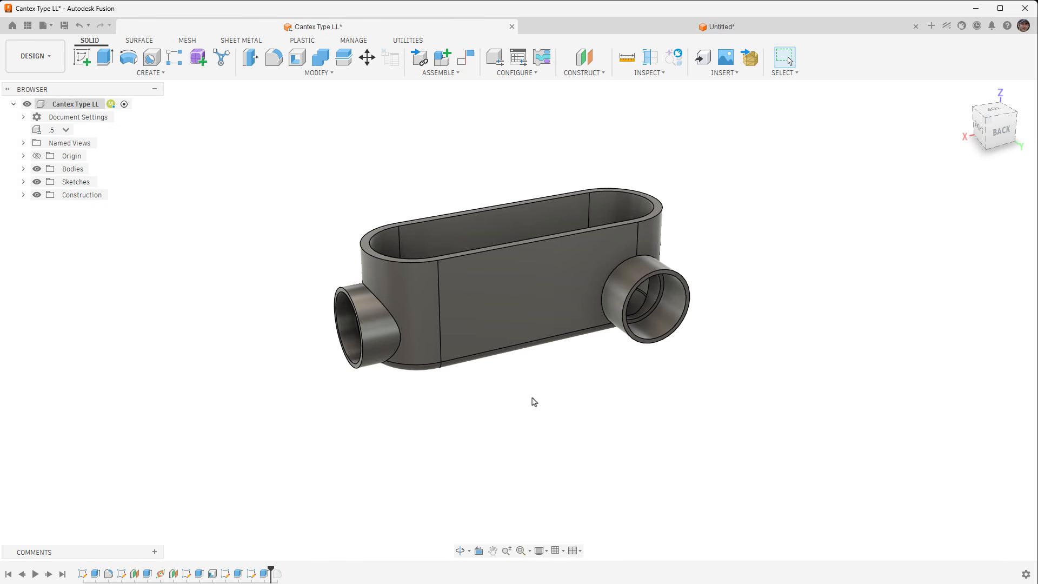
Switch to Autodesk Fusion and preview the conduit body's .75 and 1 configurations, ending on the .5 configuration.
middle_click_drag(559, 355, 535, 366)
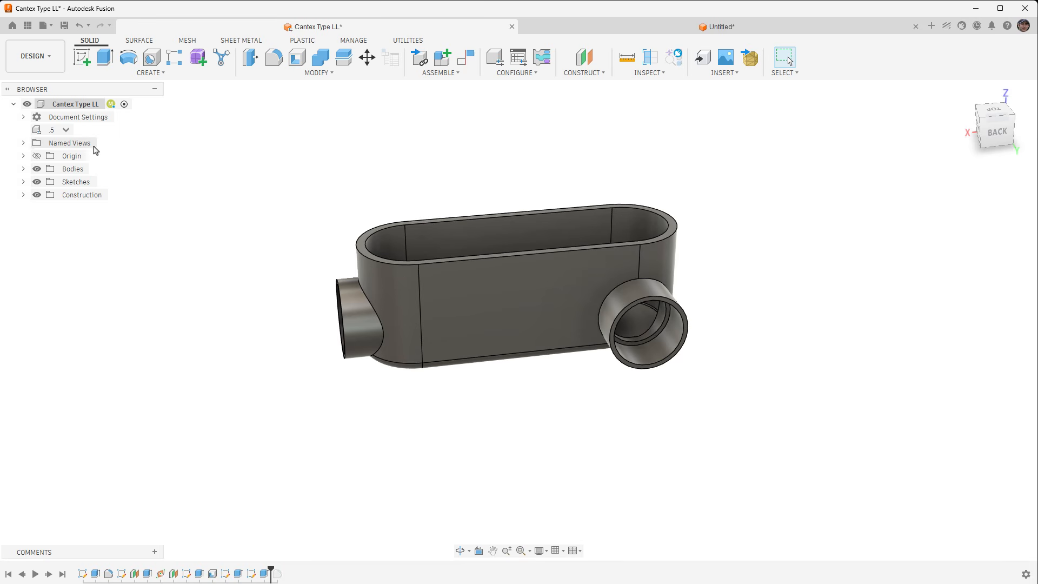
left_click(66, 129)
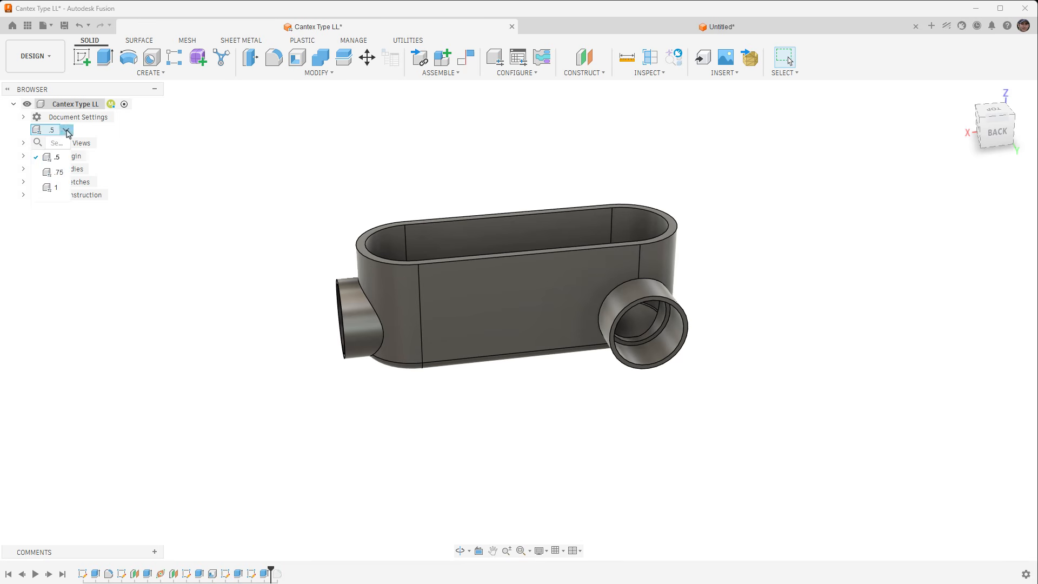
left_click(59, 173)
left_click(67, 130)
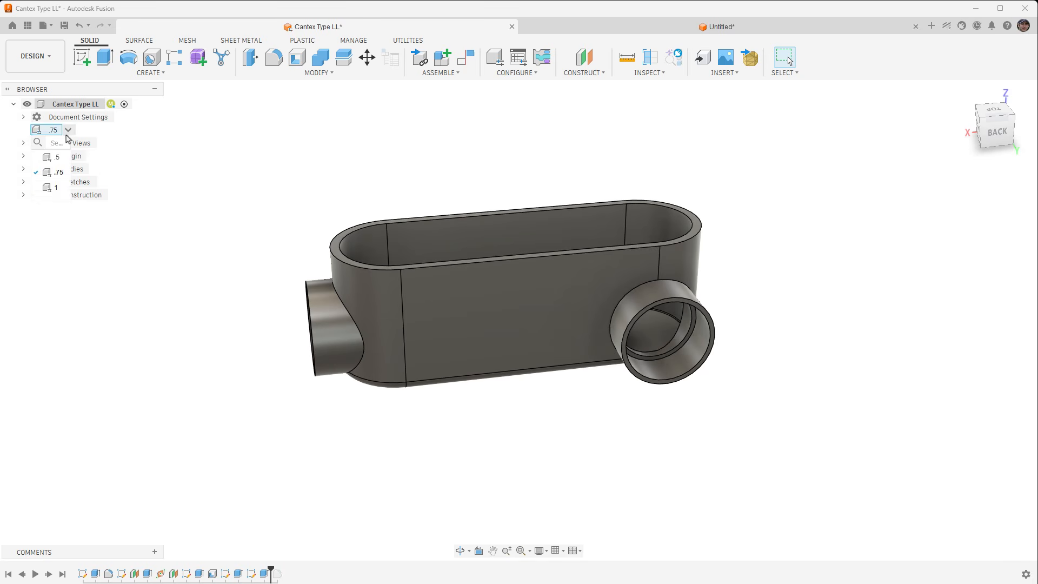
left_click(57, 188)
left_click(64, 130)
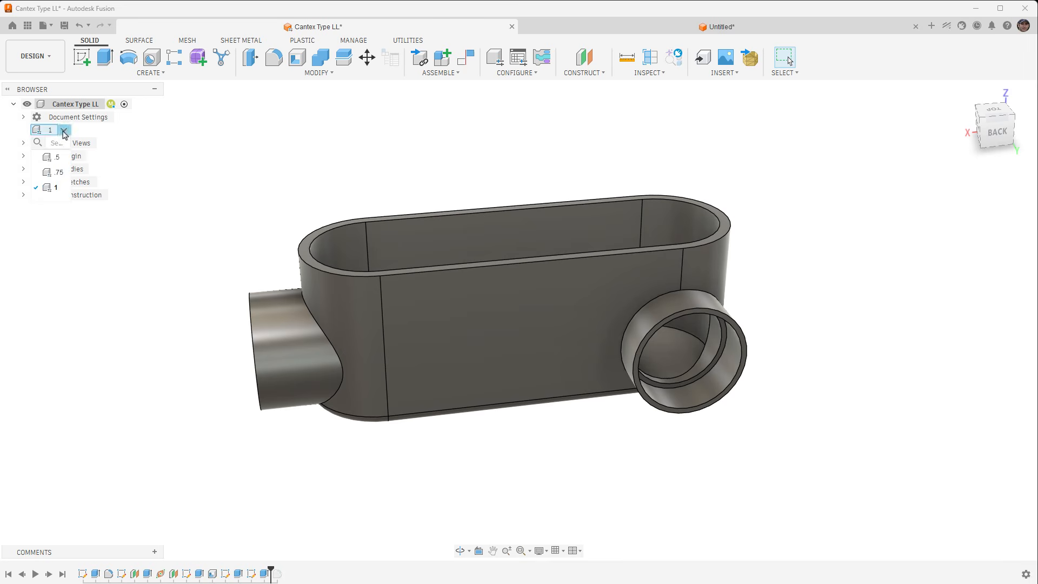
left_click(58, 158)
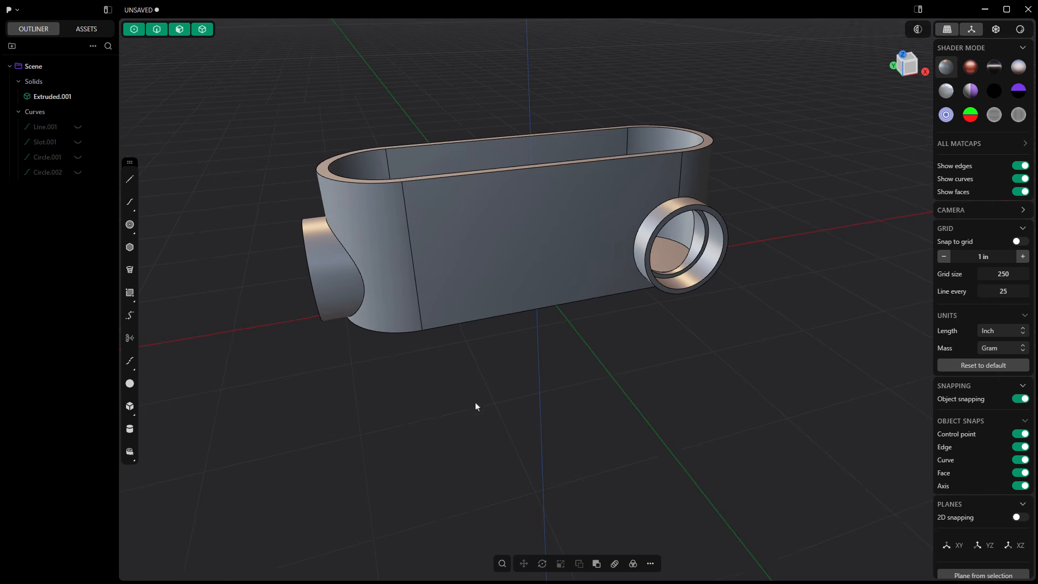
Switch to Plasticity, start a new file with the existing scene cleared, and delete the default cube.
middle_click_drag(475, 402, 483, 405)
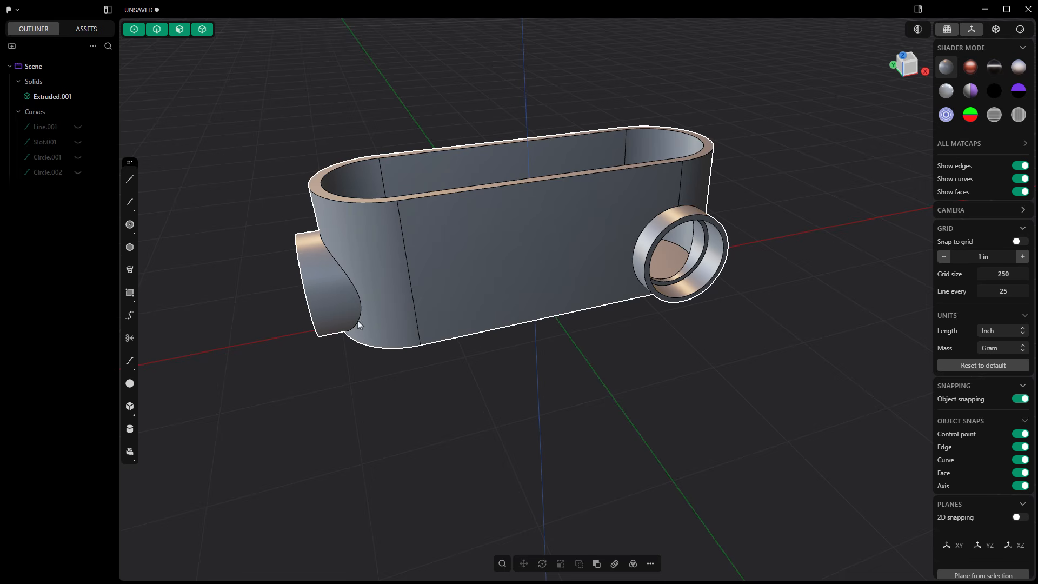
left_click(17, 11)
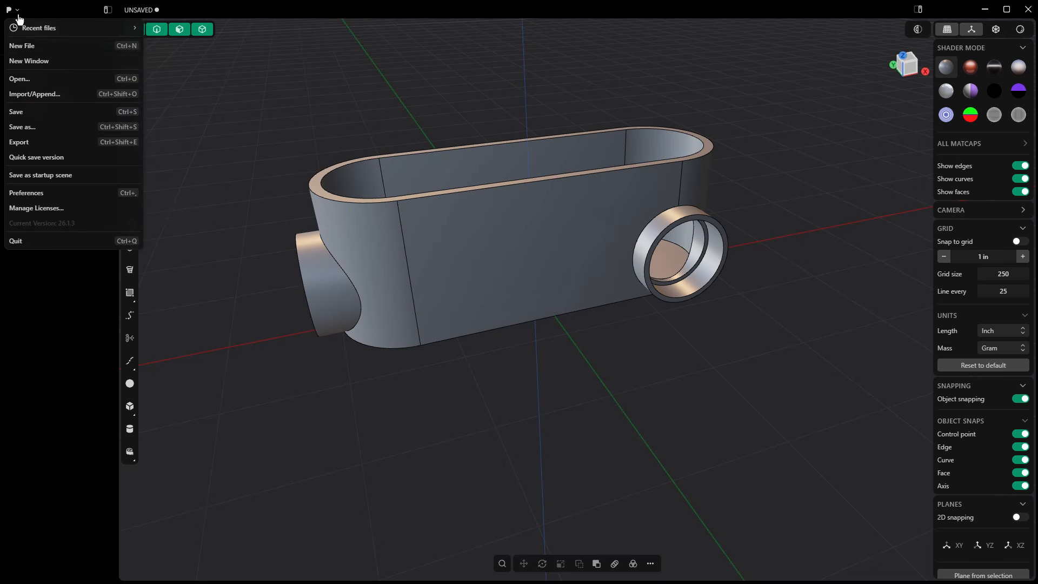
left_click(21, 46)
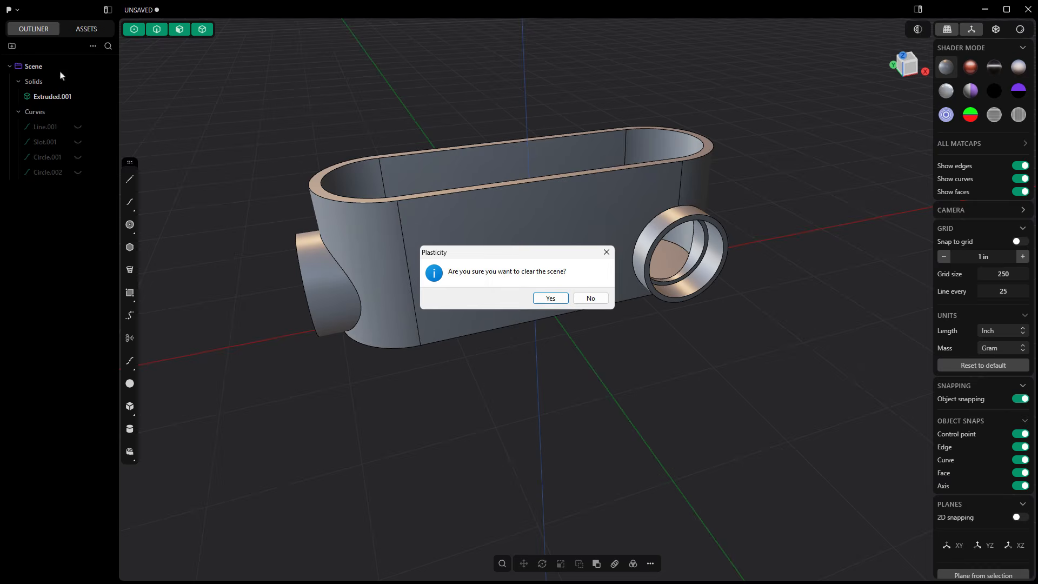
left_click(547, 298)
left_click(571, 273)
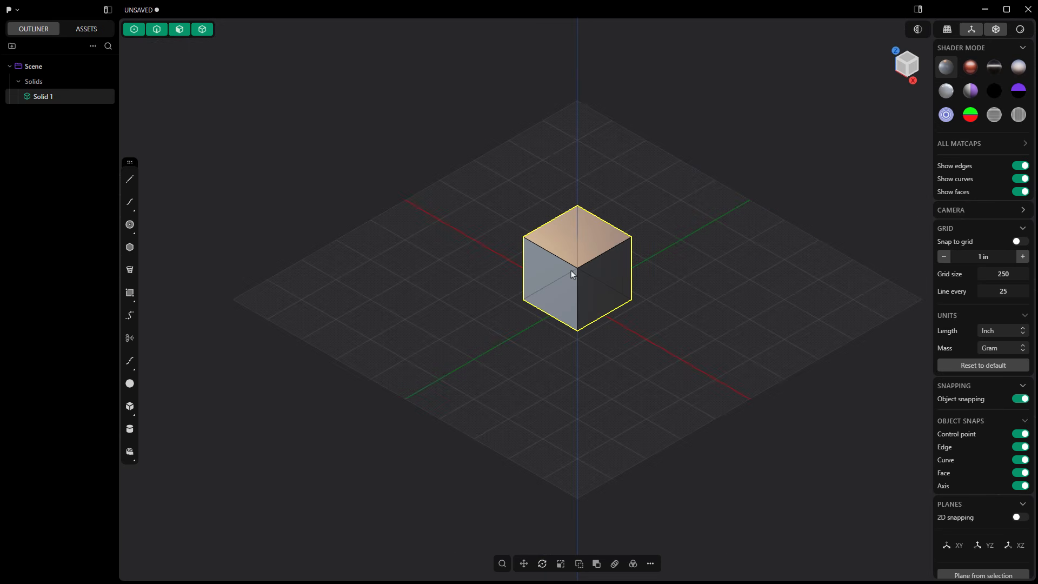
key("Delete")
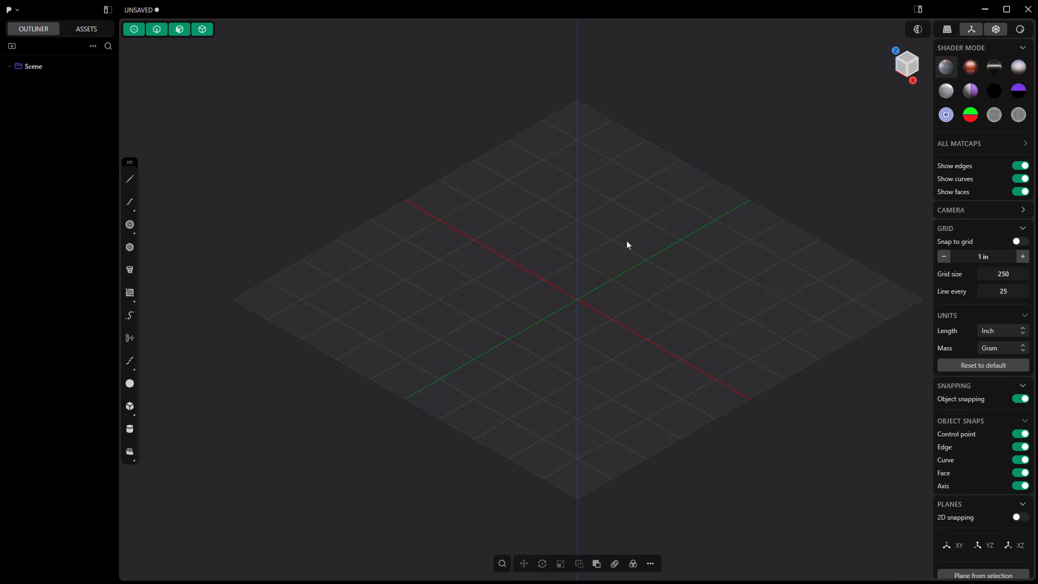
Set the viewport camera to perspective and check the available length units, keeping Inch.
left_click(950, 34)
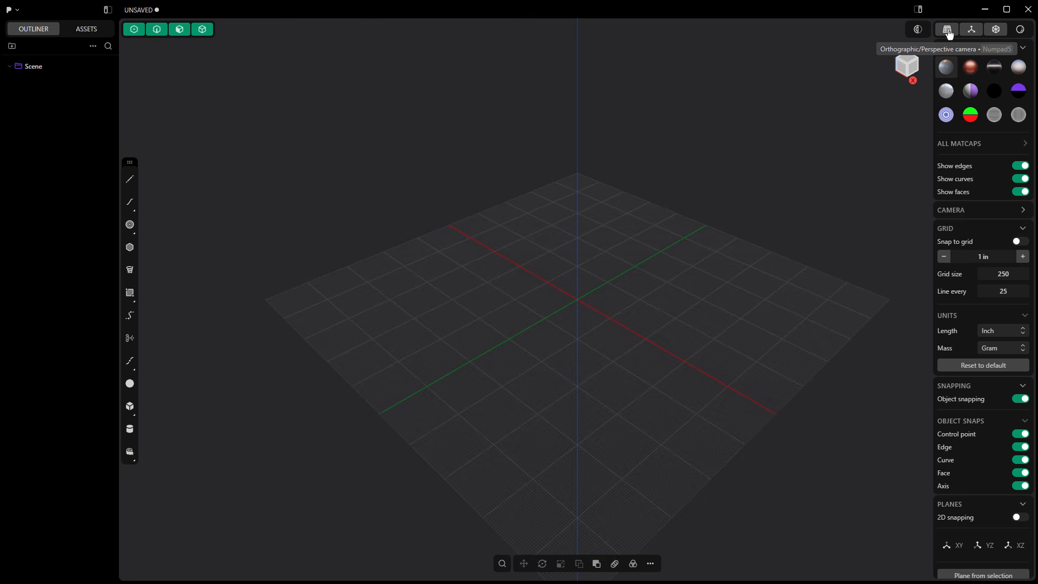
left_click(1024, 335)
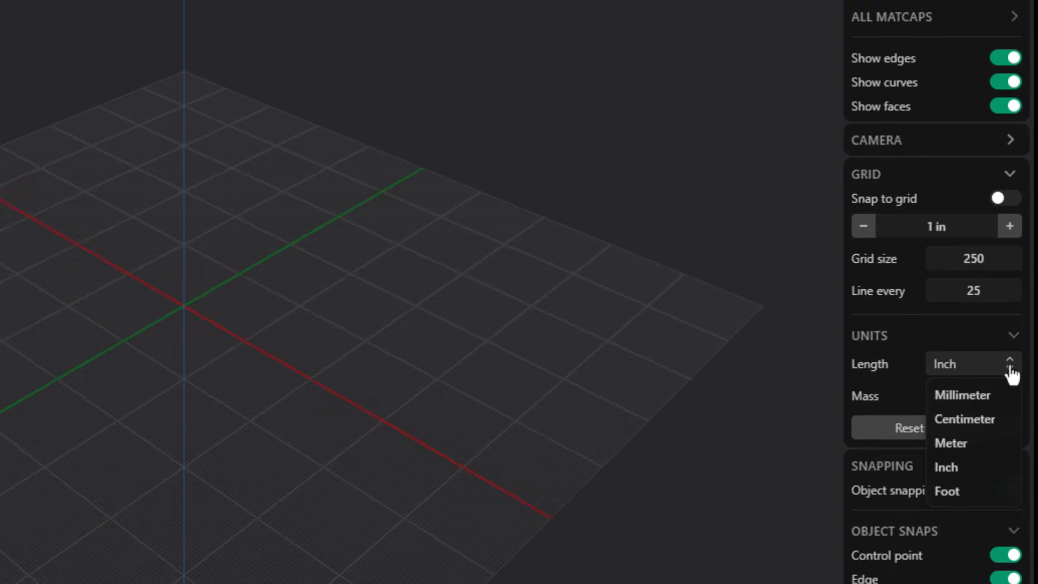
left_click(1007, 373)
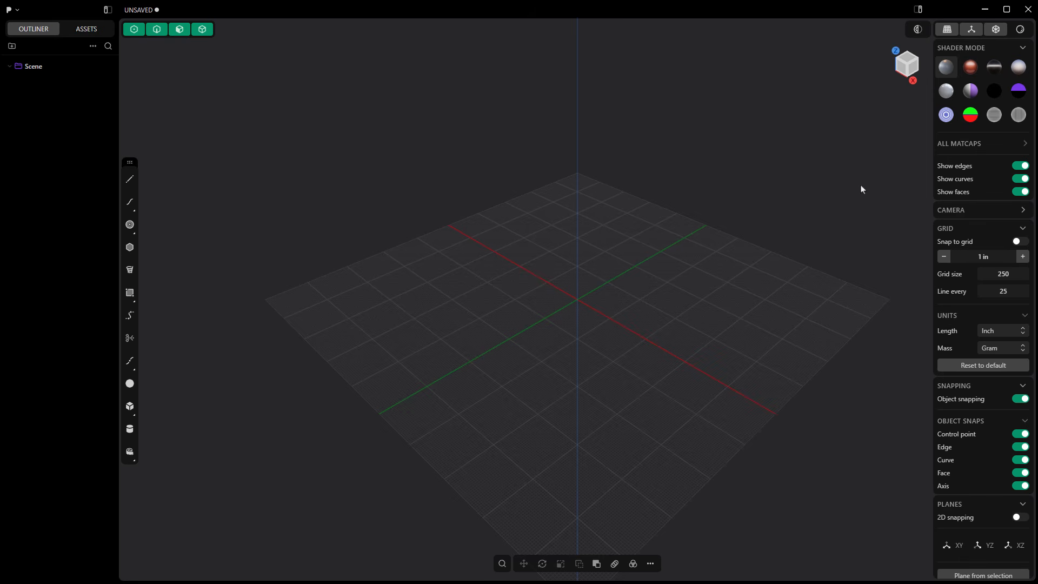
Enable 2D snapping and make the XY plane the active construction plane, viewed from the top.
scroll(975, 343, "down", 3)
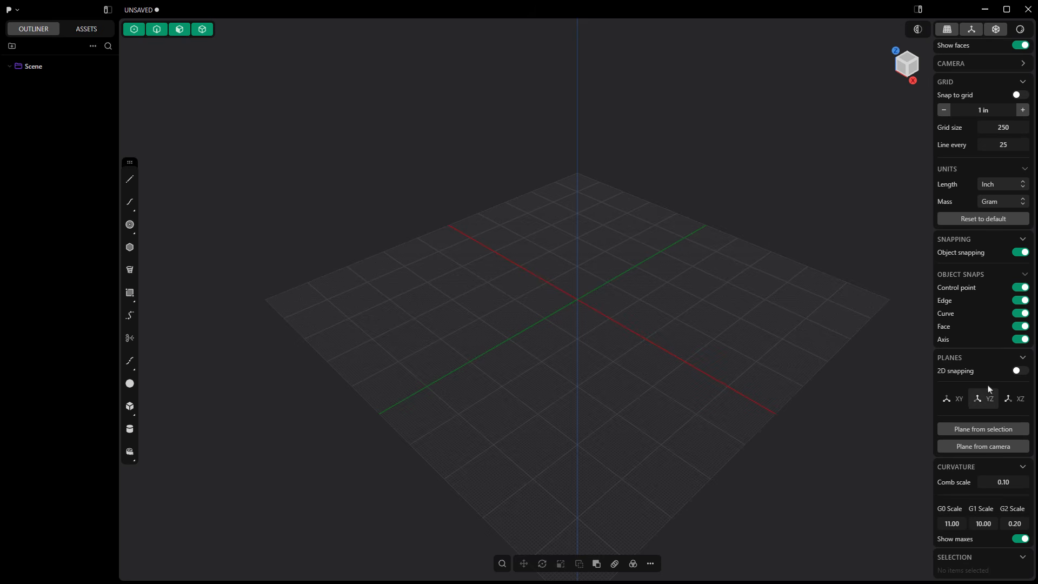
left_click(1019, 372)
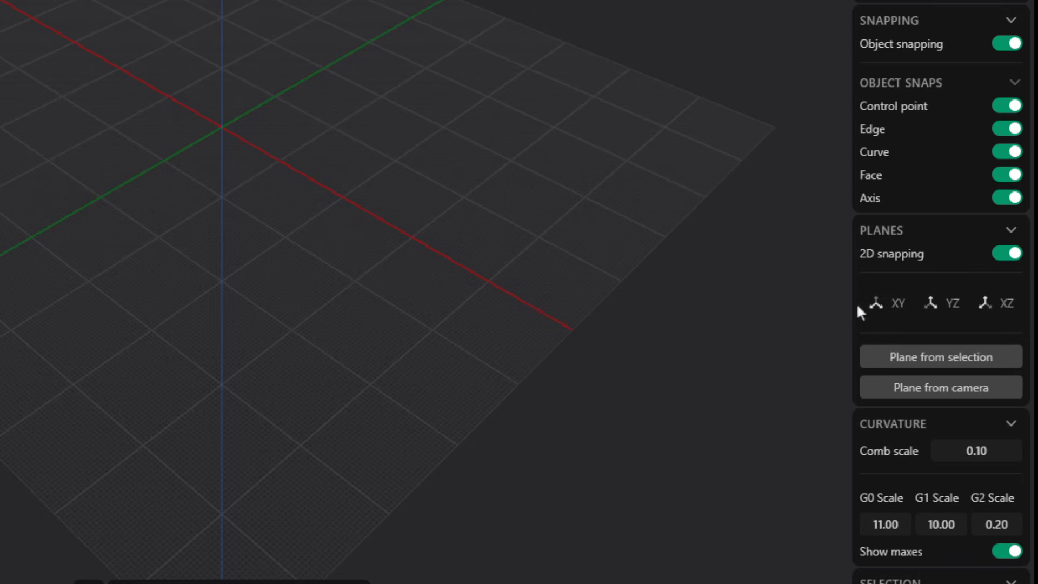
left_click(886, 317)
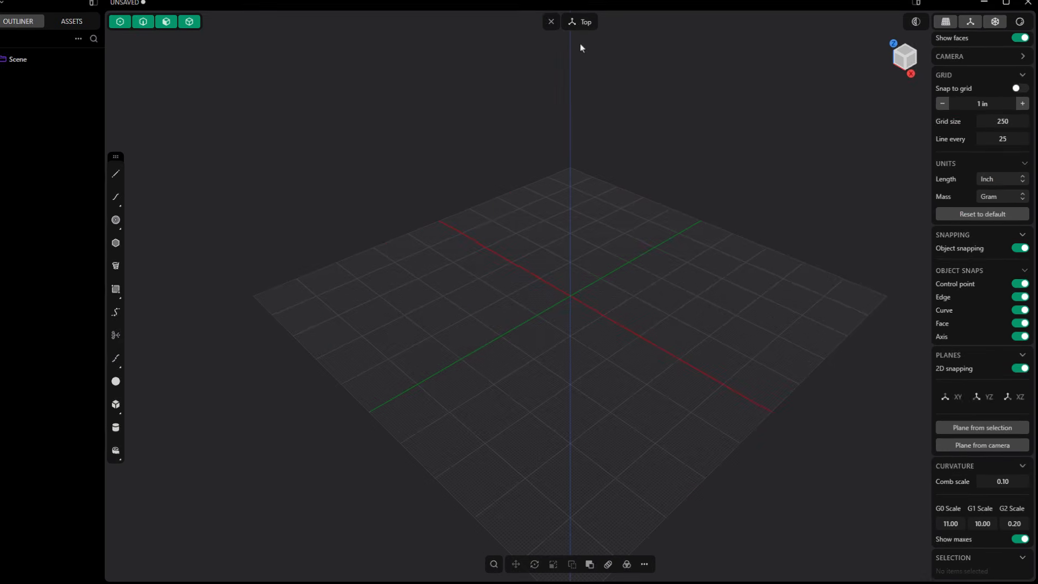
left_click(951, 403)
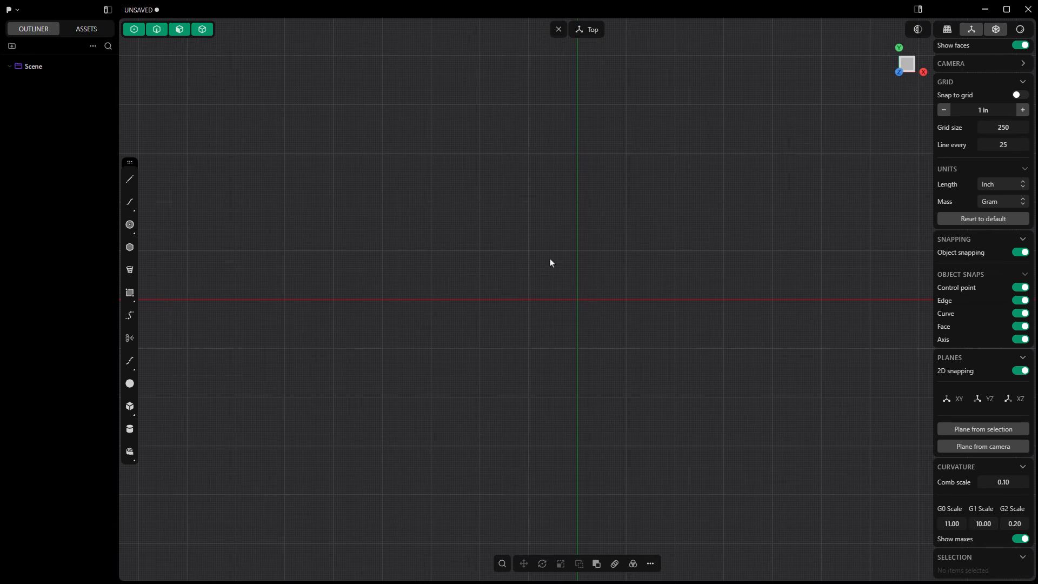
Draw a horizontal line on the XY plane with its length entered as 4-1-5/16 inches.
left_click(129, 181)
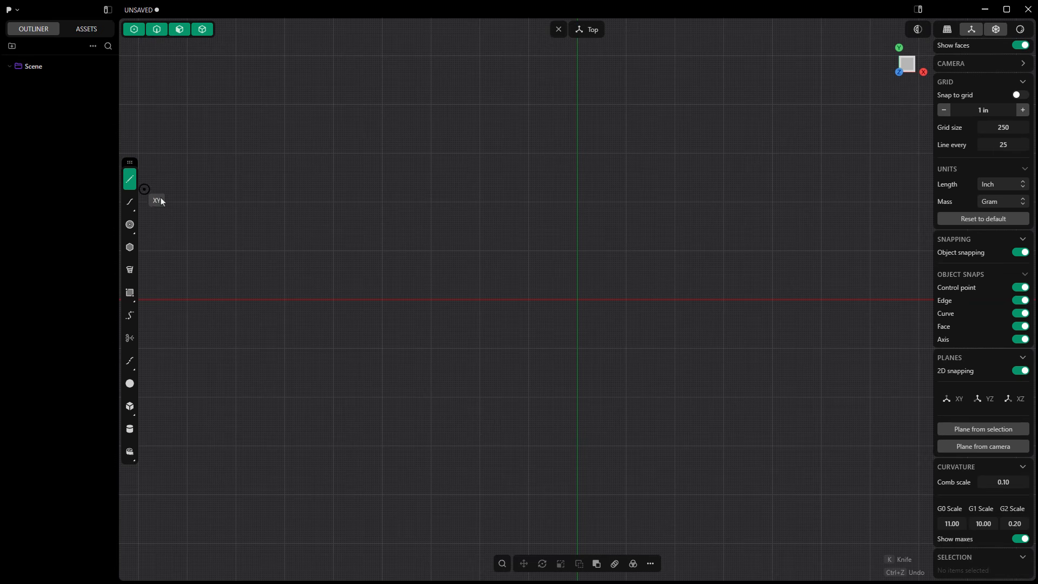
left_click(487, 218)
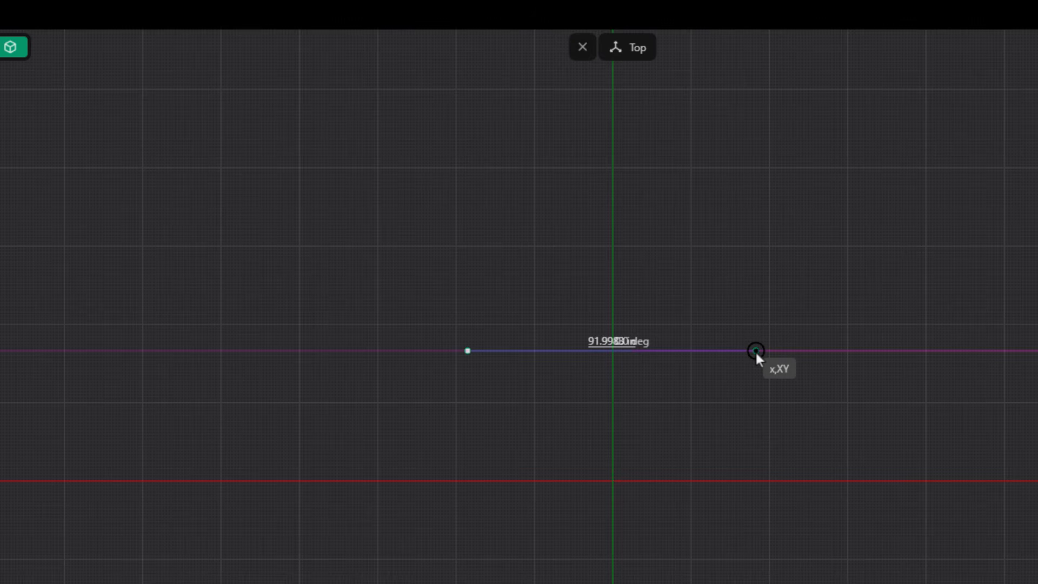
key("Tab")
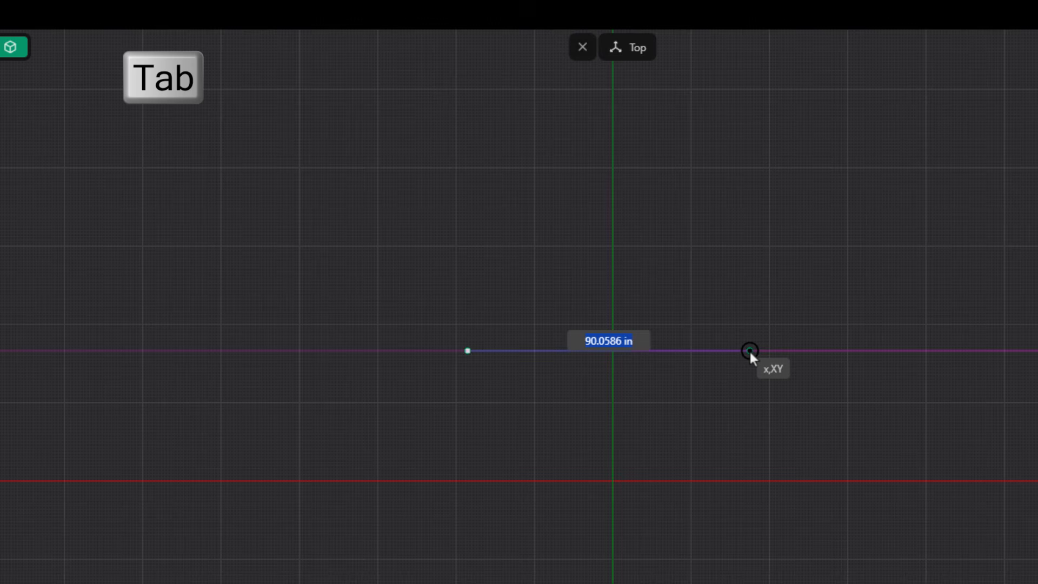
type("4")
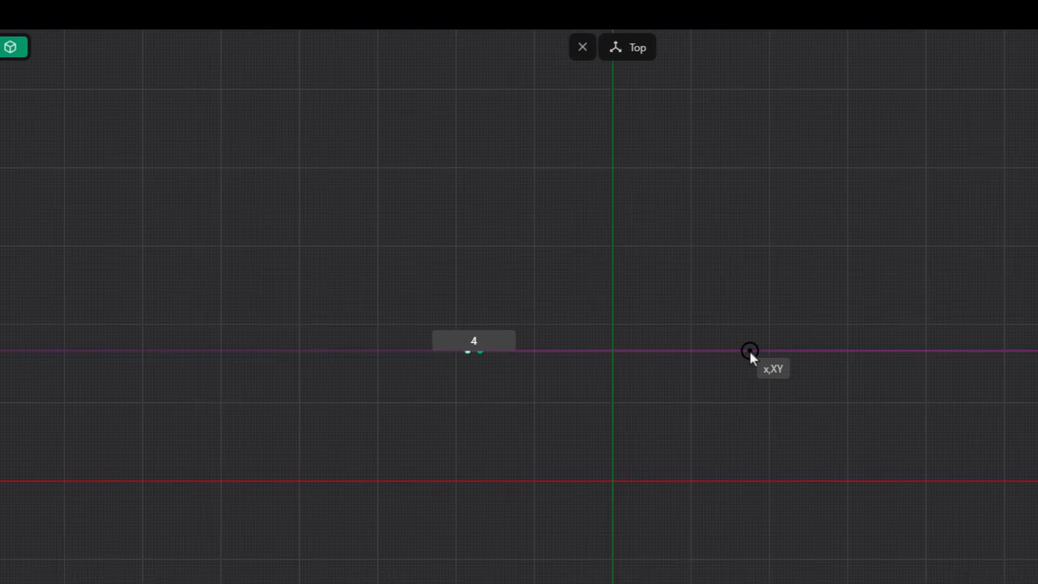
type("-")
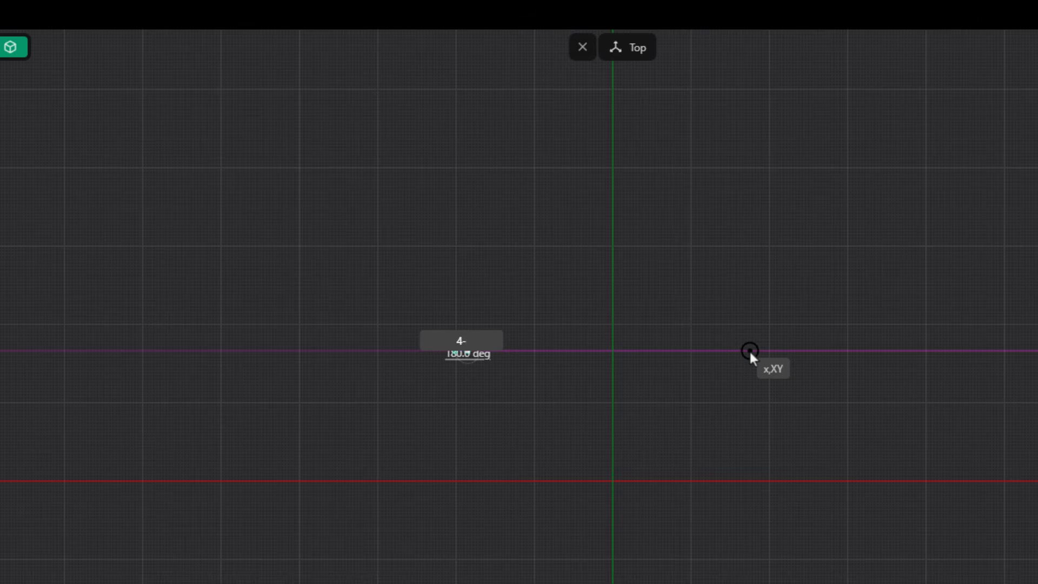
type("-1")
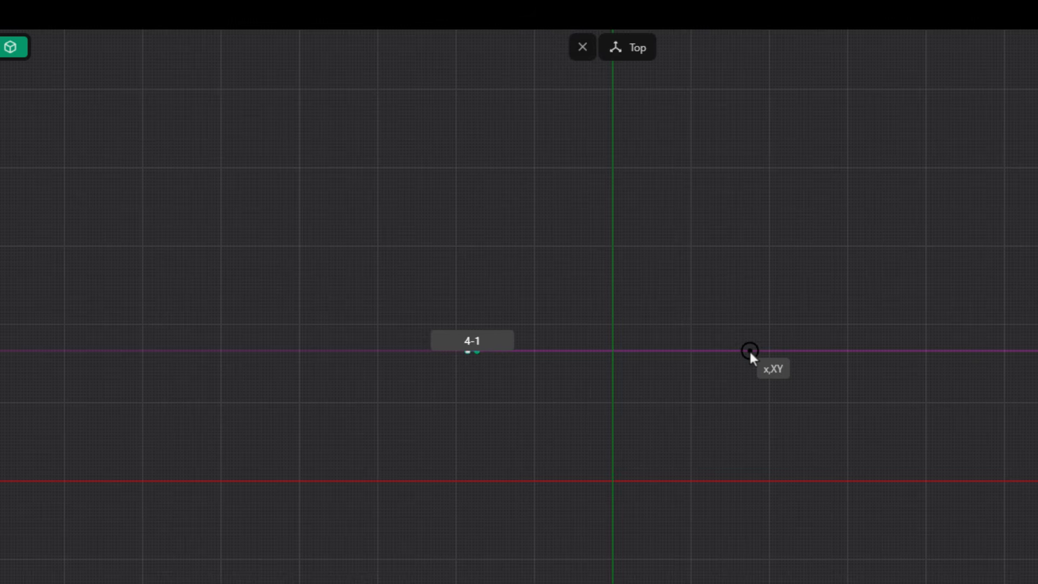
type("-5/16")
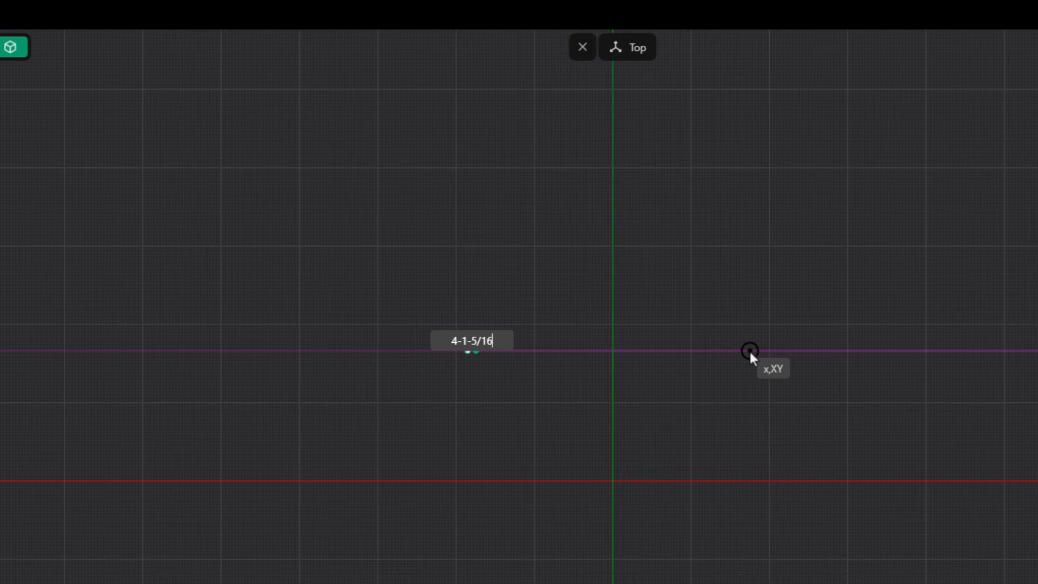
key("Return")
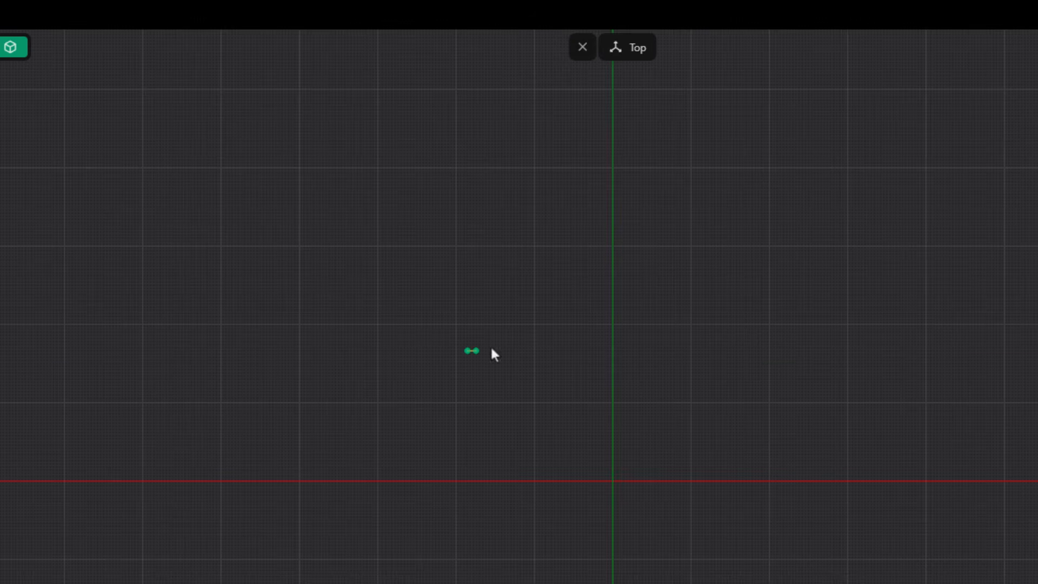
Move the line with Freestyle move, using its midpoint as the base point and placing it at the origin.
key("slash")
left_click(607, 560)
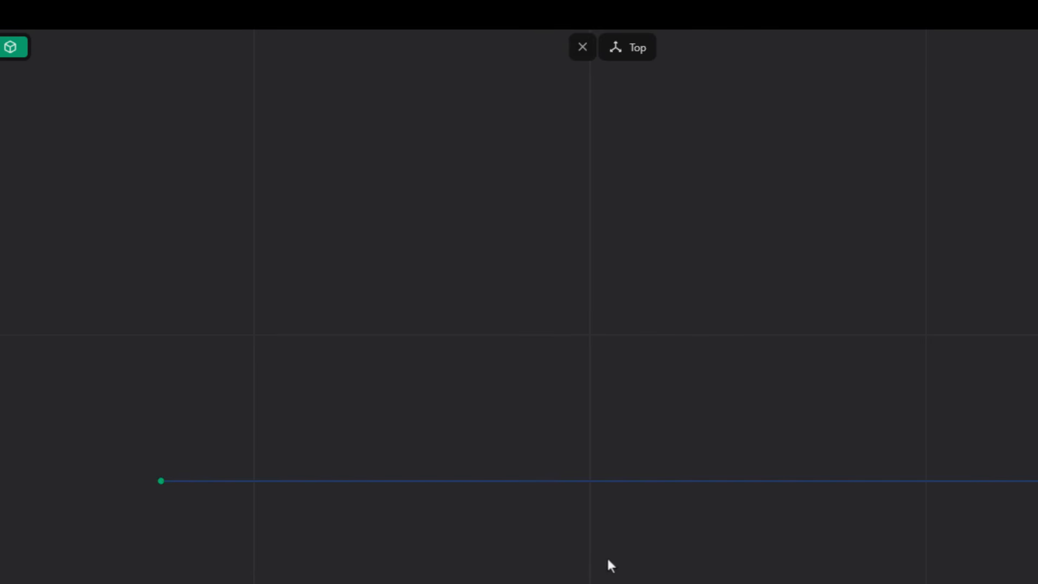
left_click(611, 484)
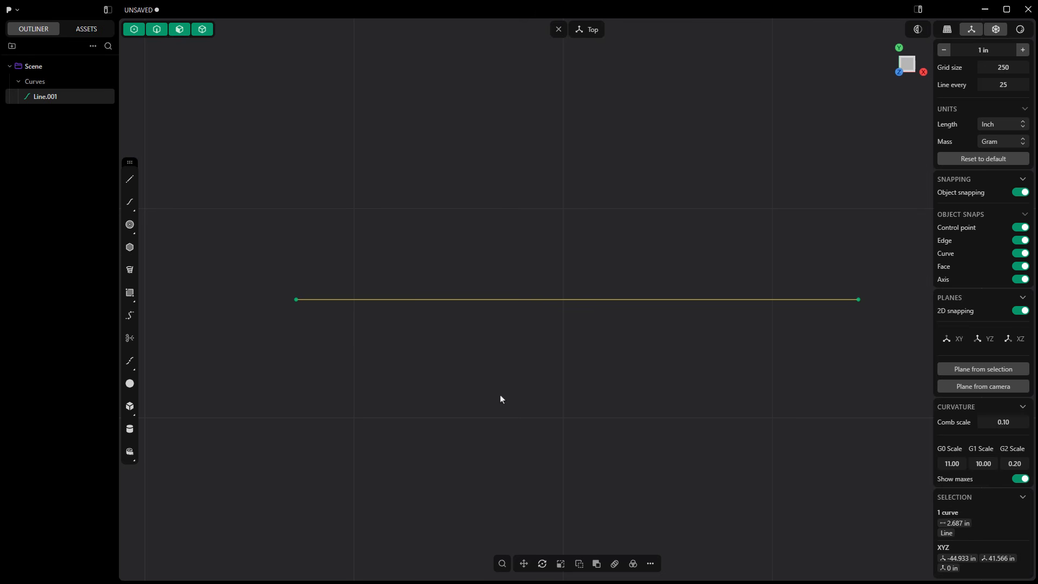
scroll(395, 289, "down", 6)
scroll(422, 288, "down", 10)
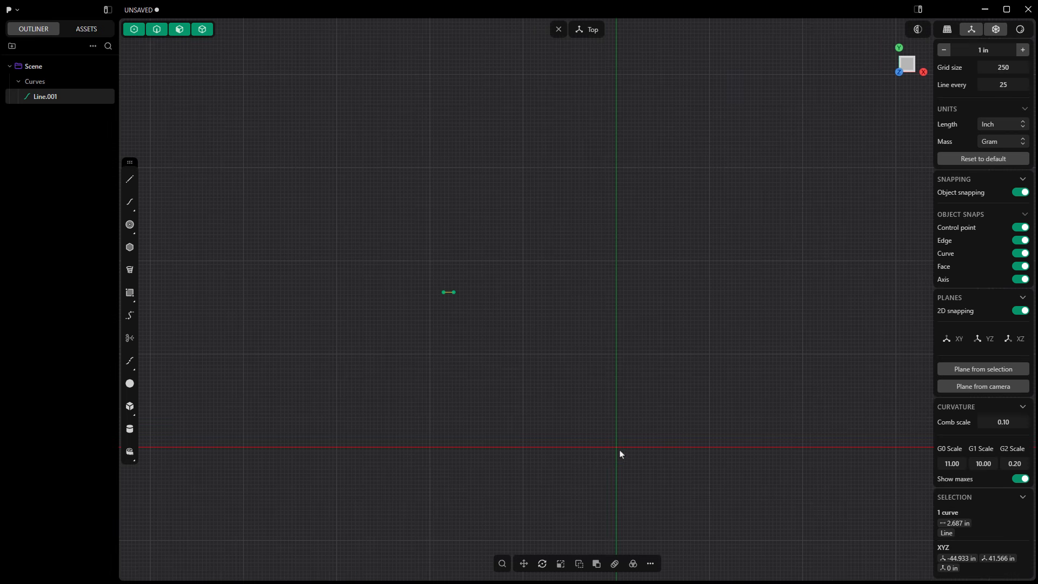
left_click(525, 563)
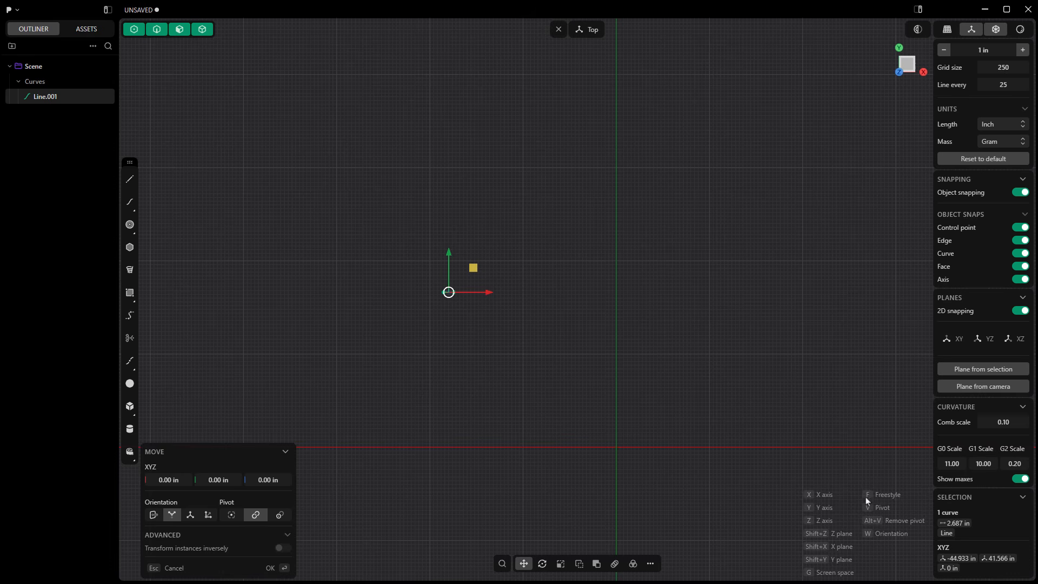
key("f")
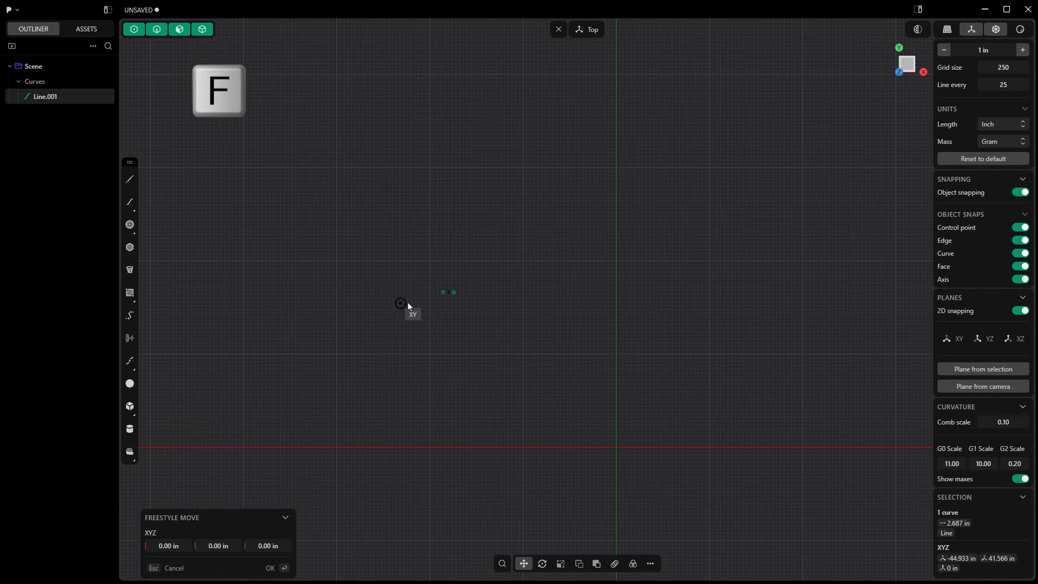
scroll(451, 292, "up", 3)
left_click(435, 310)
scroll(438, 311, "down", 12)
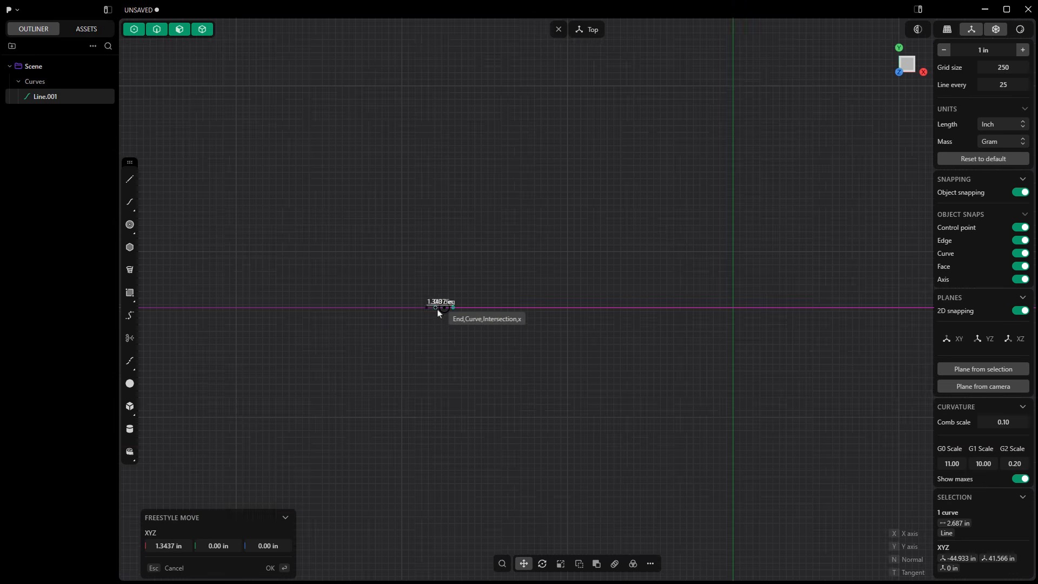
left_click(532, 398)
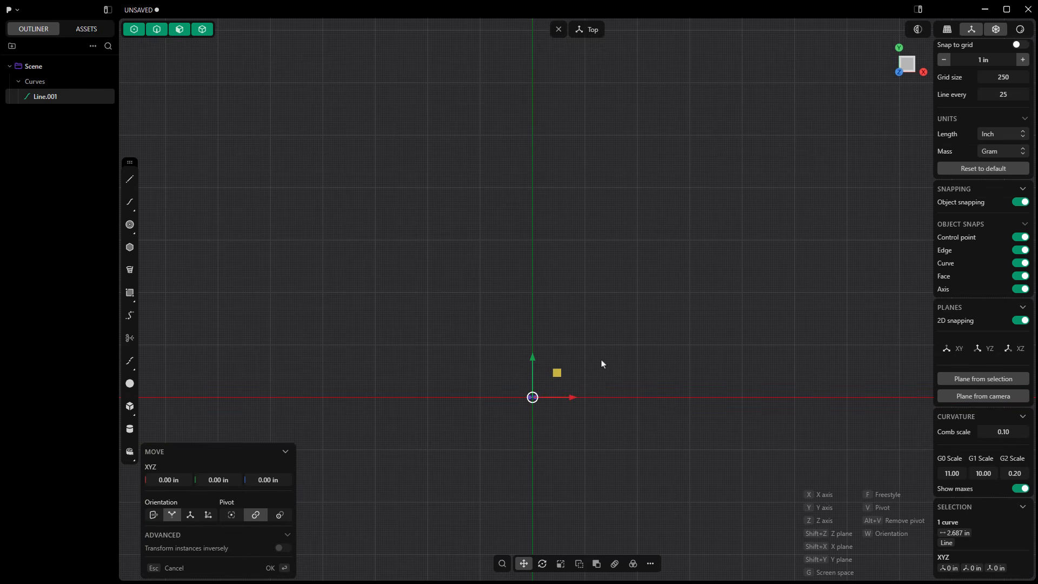
key("Return")
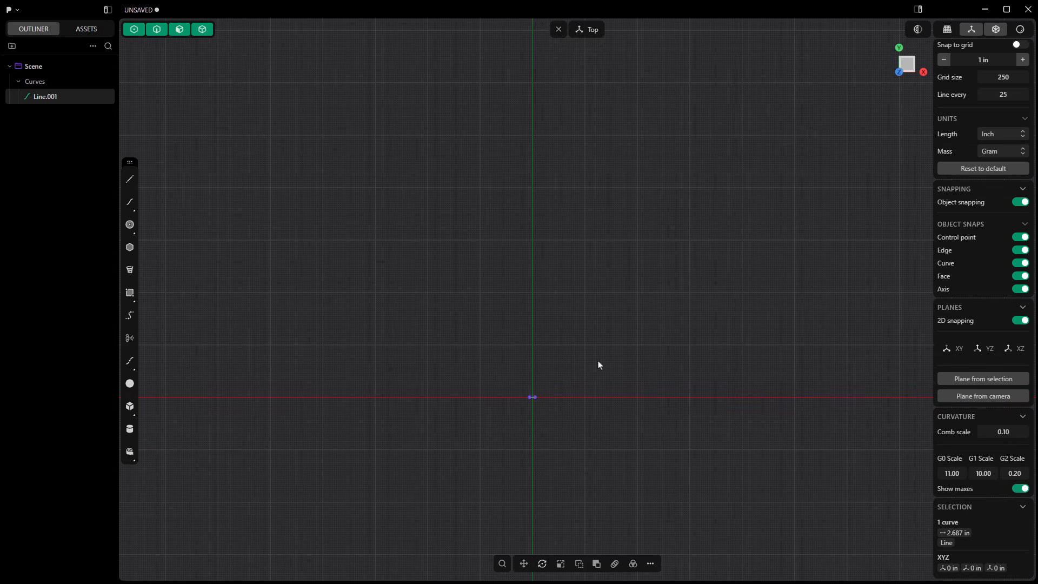
Create a slot around the centred line with a width of 1+5/16 in, and hide the original line.
key("/")
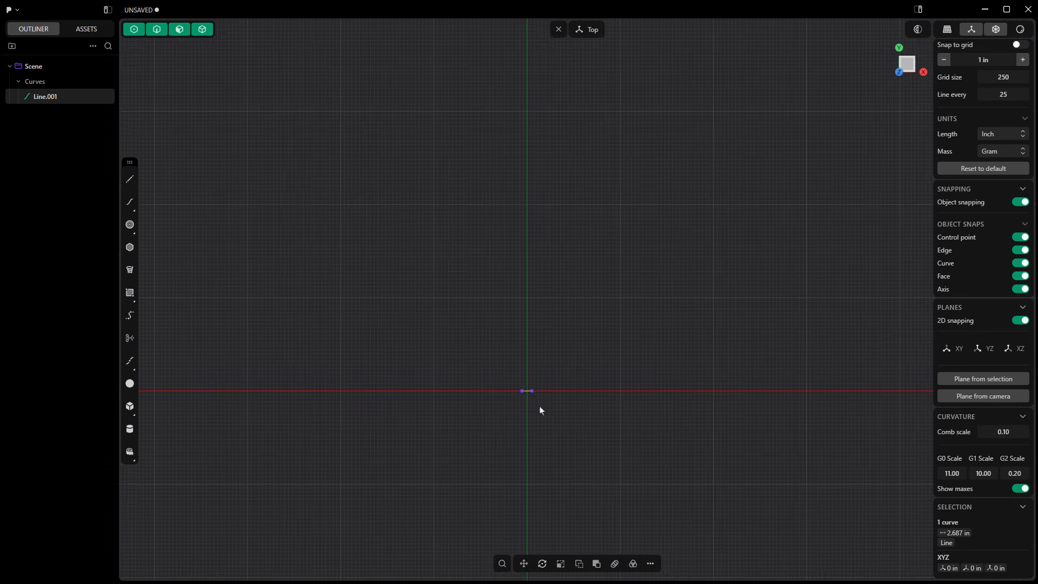
key("/")
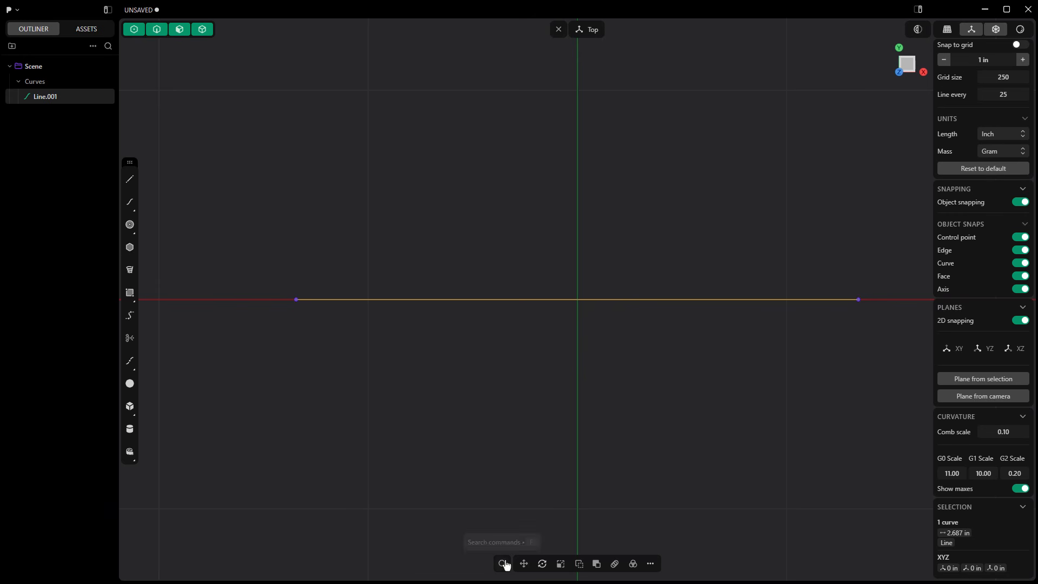
left_click(502, 563)
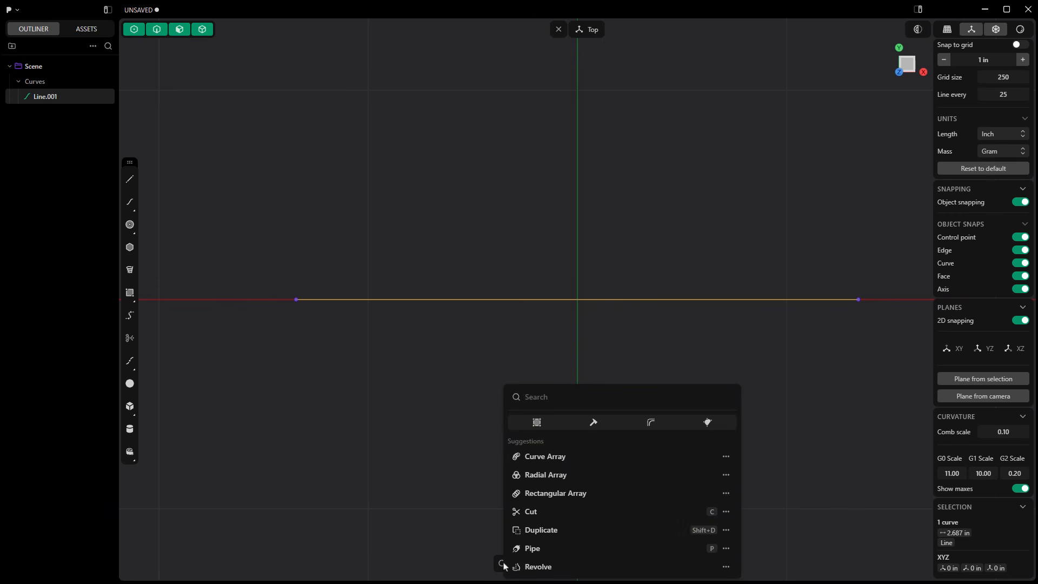
type("slot")
key("Return")
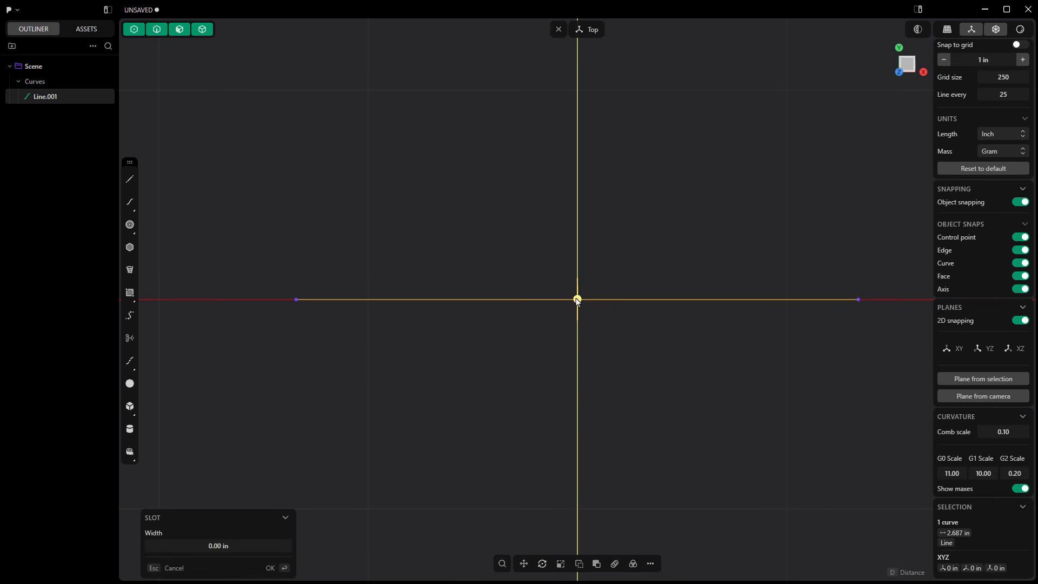
scroll(487, 269, "down", 3)
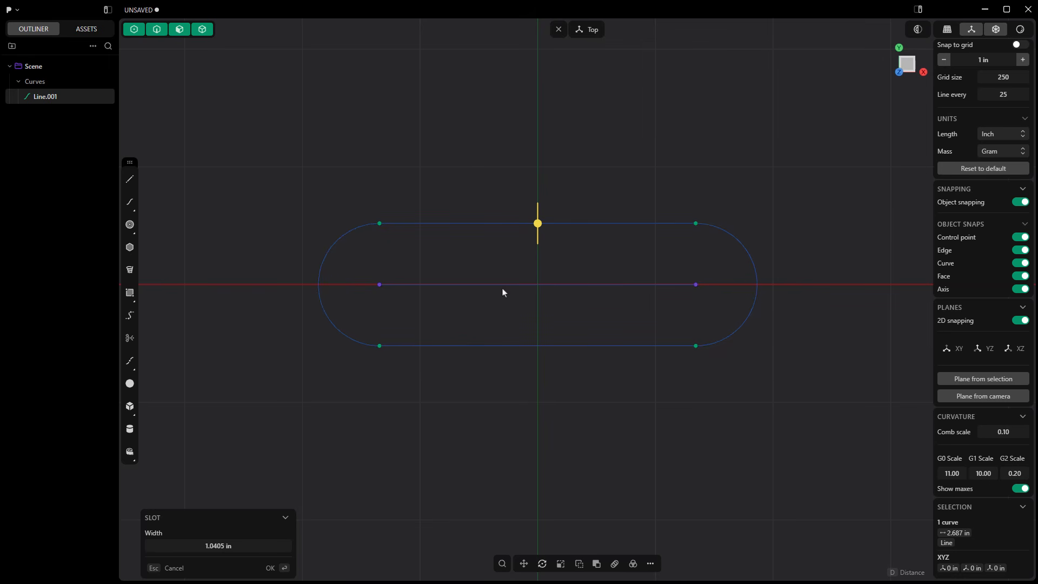
left_click(237, 547)
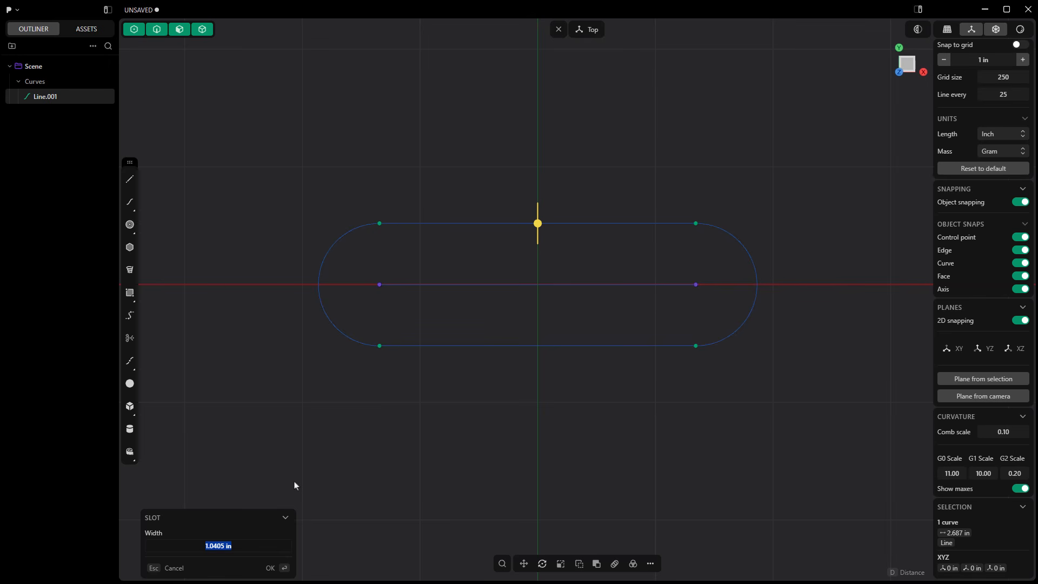
type("1+")
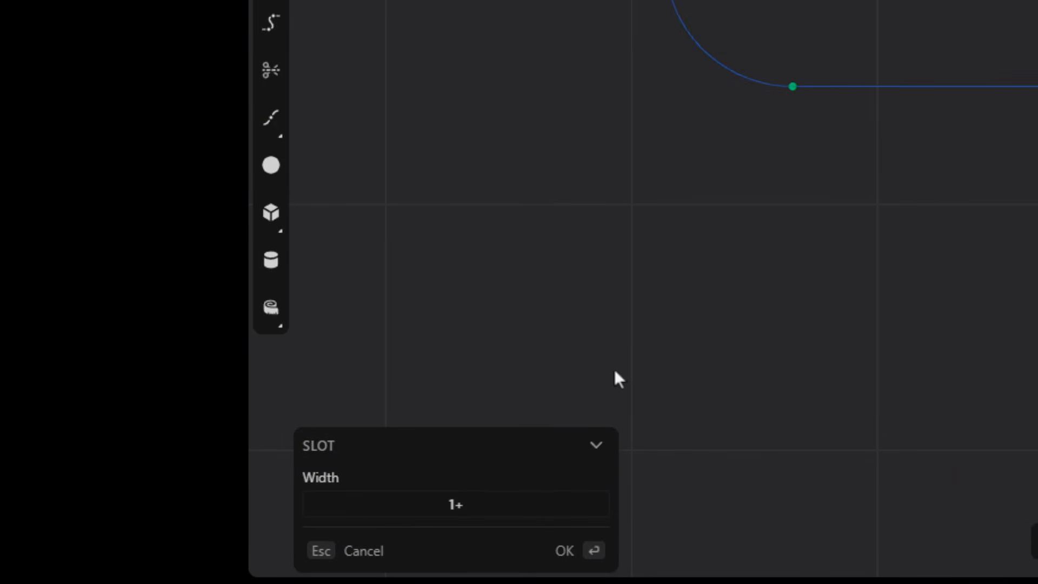
type("5/16")
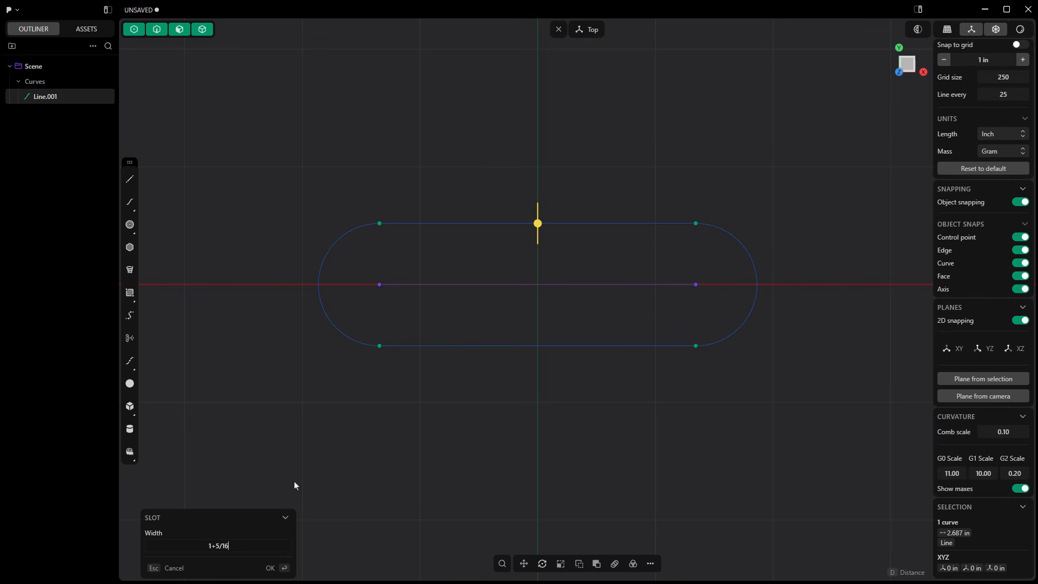
key("Return")
key("Return")
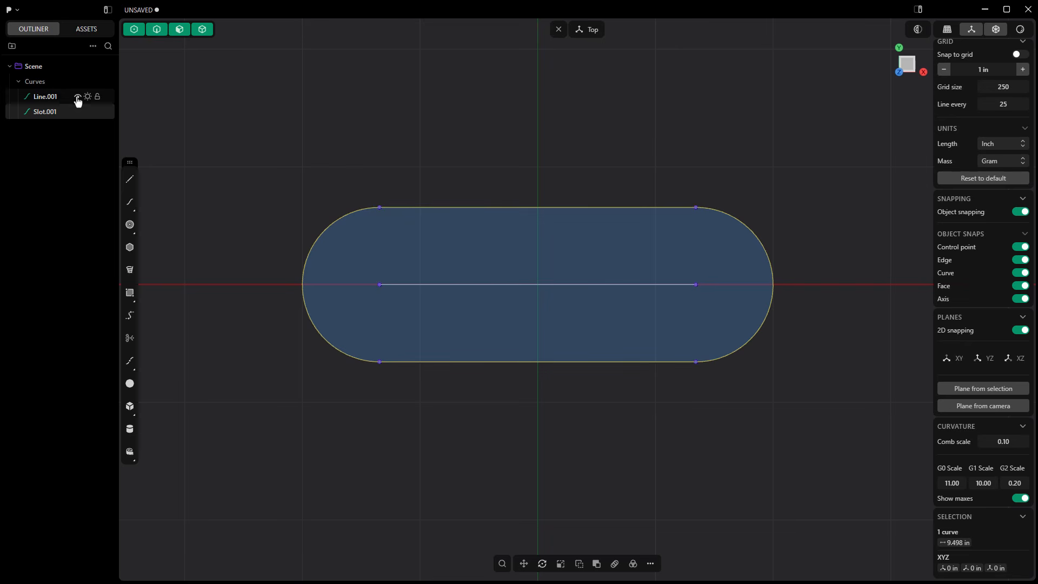
left_click(77, 98)
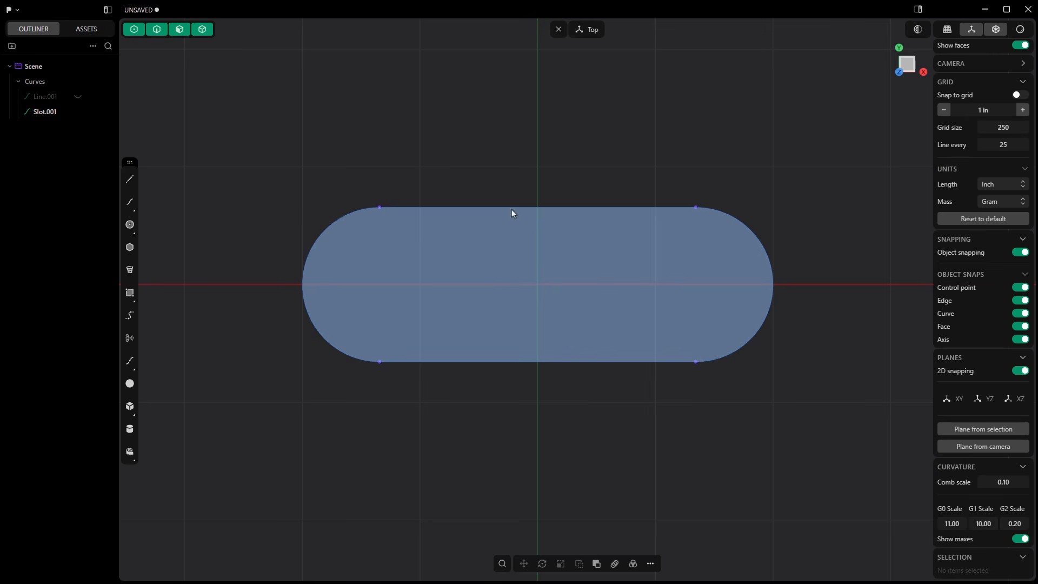
Extrude the slot region upward by 1+7/16 in into a solid body and hide the slot curve.
middle_click_drag(500, 403, 485, 309)
left_click(503, 319)
key("e")
left_click_drag(502, 278, 494, 163)
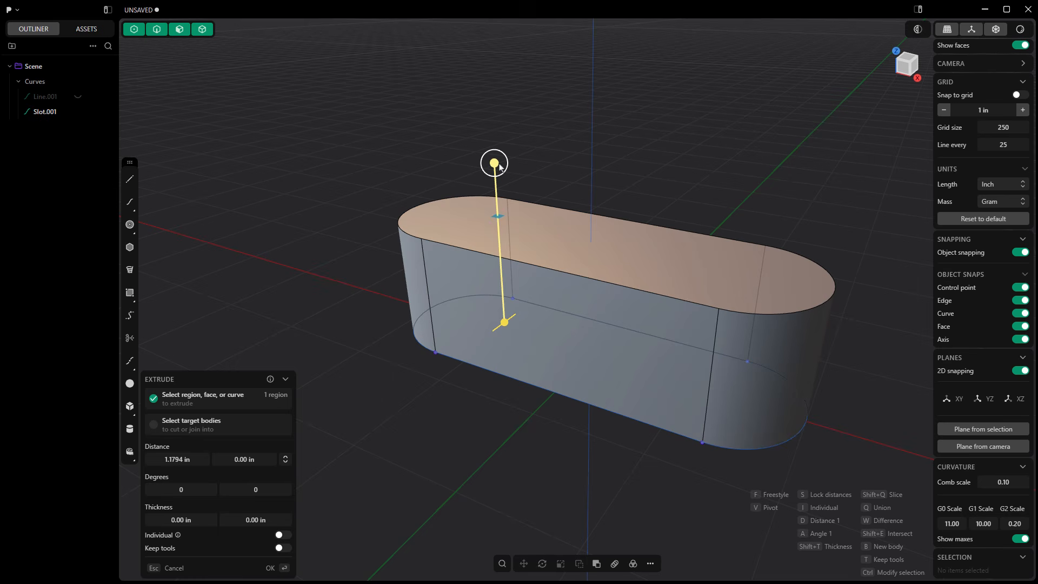
left_click(174, 459)
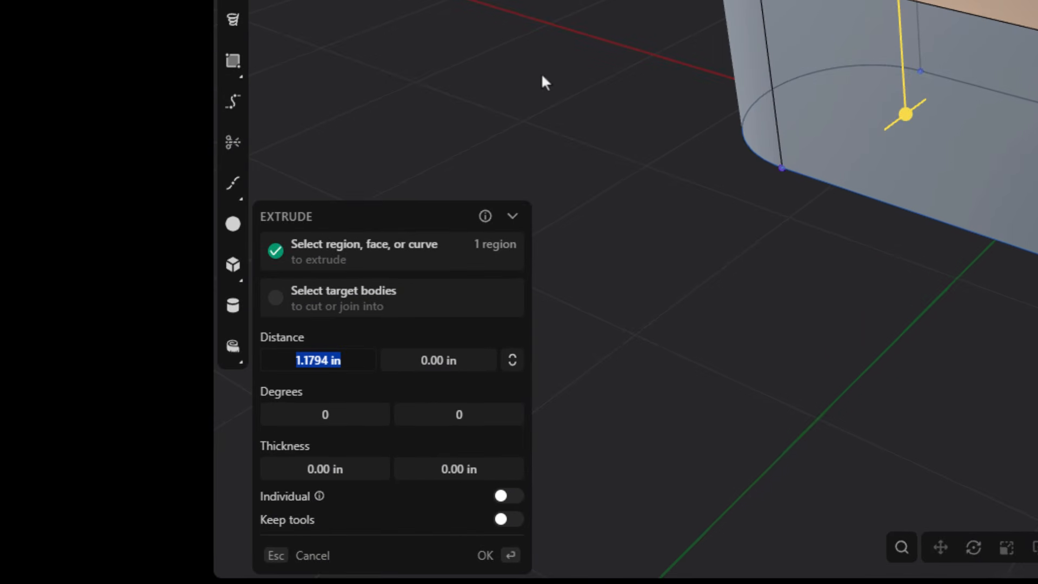
type("1+")
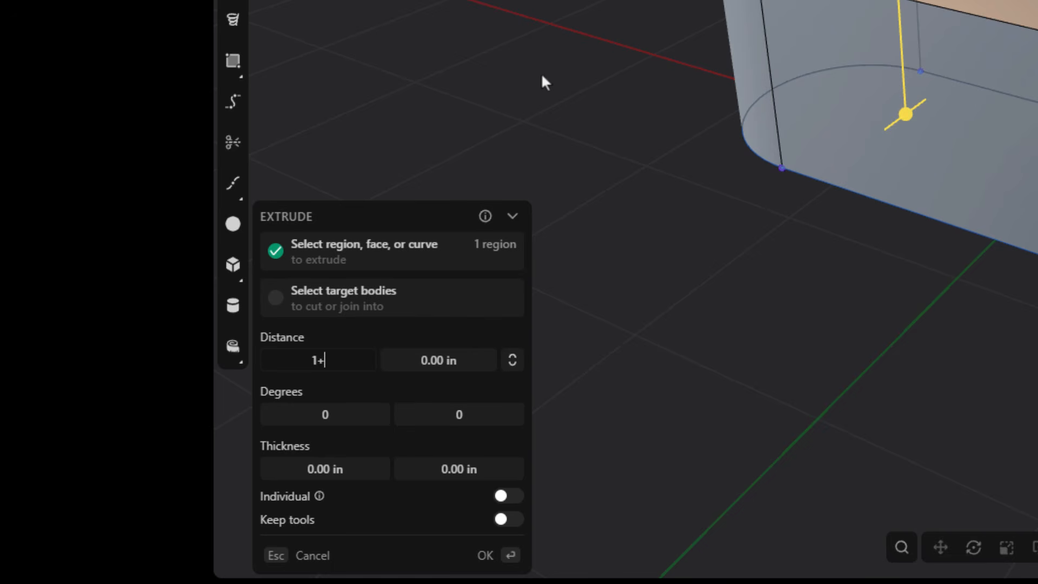
type("7/16")
key("Return")
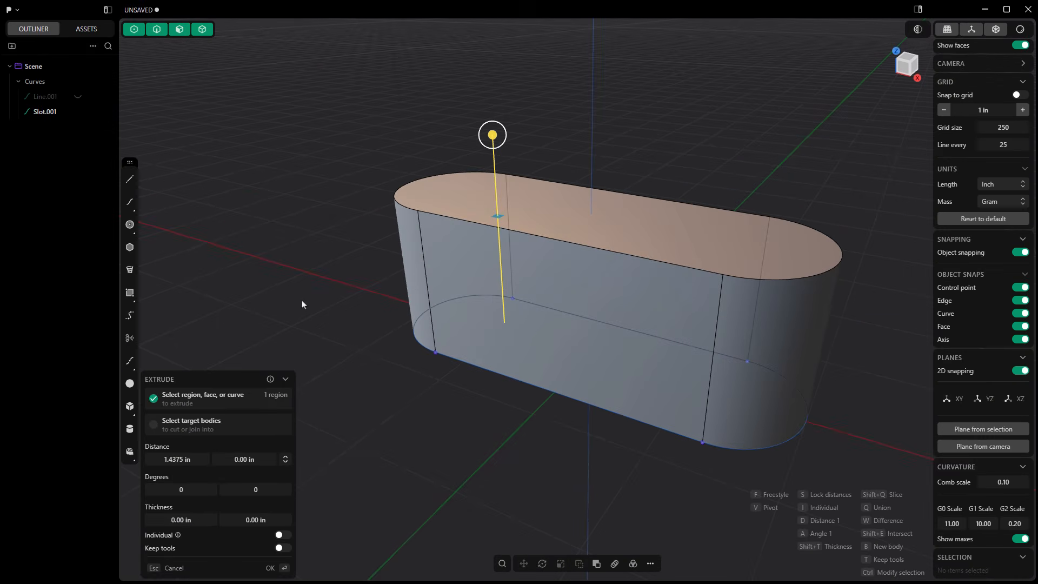
key("Return")
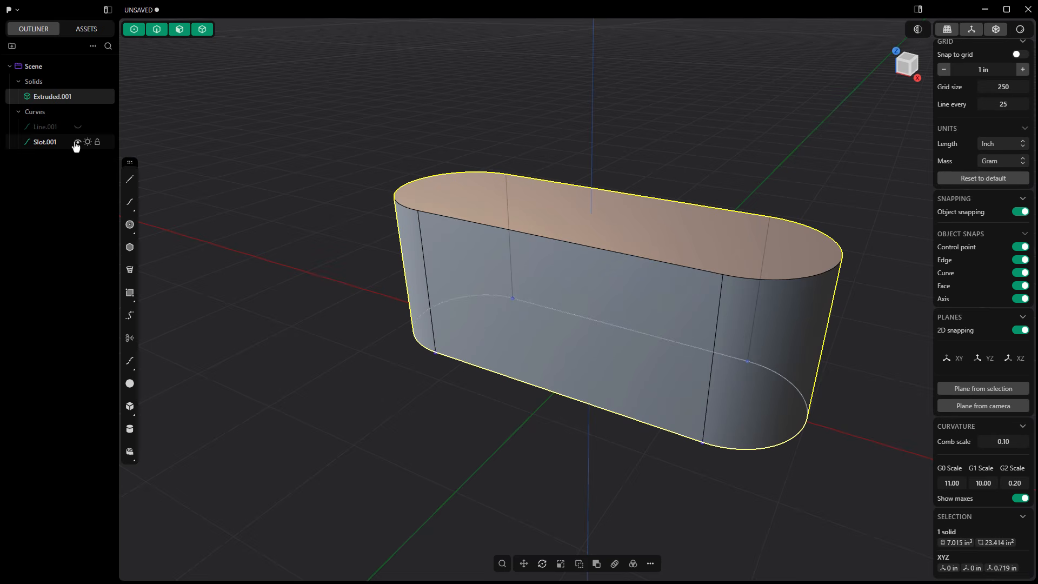
left_click(77, 142)
Set a temporary construction plane from the flat long side face of the slot-shaped solid.
scroll(262, 348, "down", 2)
scroll(262, 348, "down", 1)
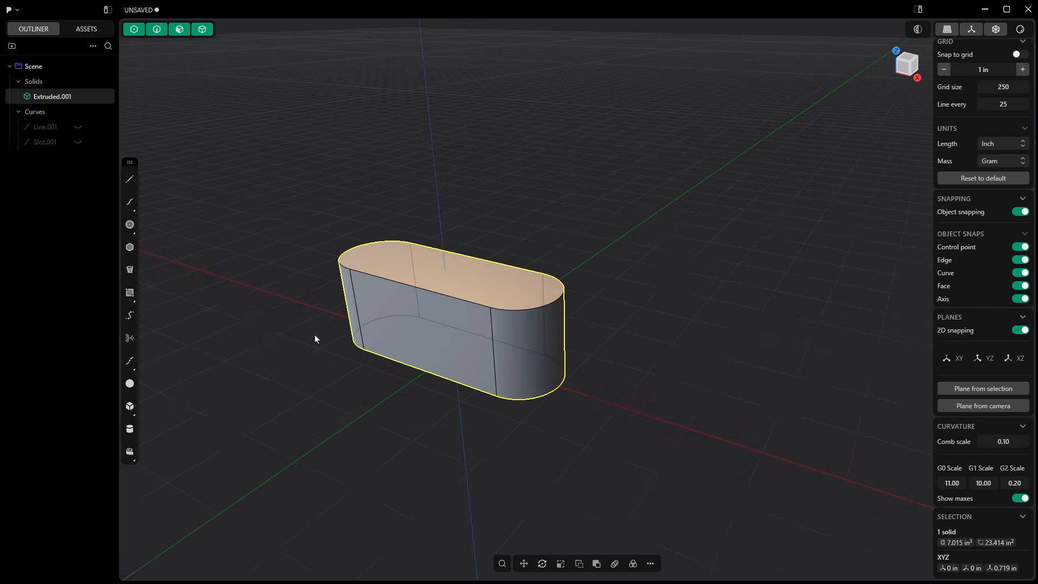
scroll(315, 335, "down", 3)
middle_click_drag(433, 269, 527, 262, "shift")
left_click(539, 337)
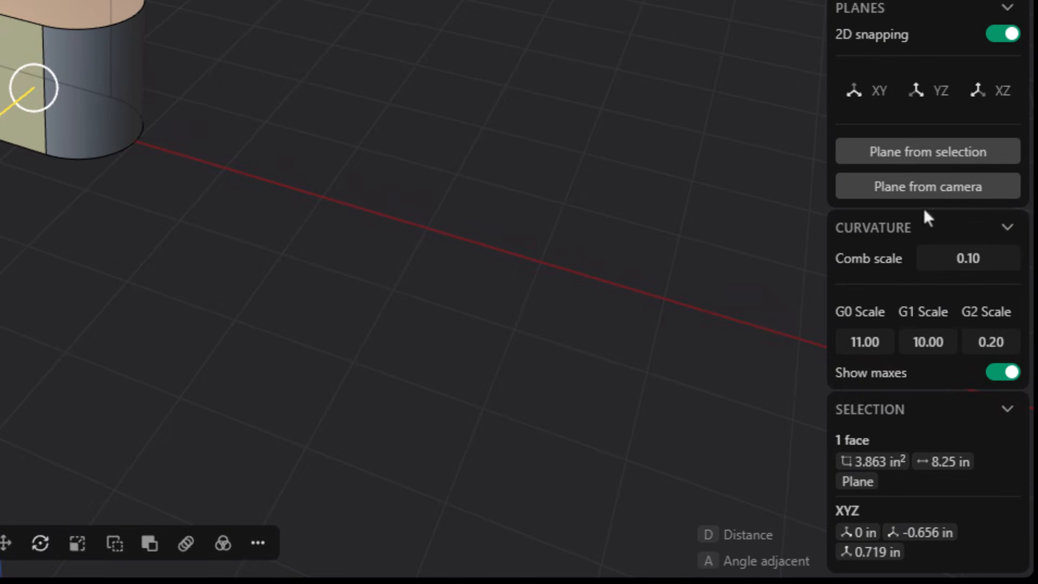
left_click(956, 162)
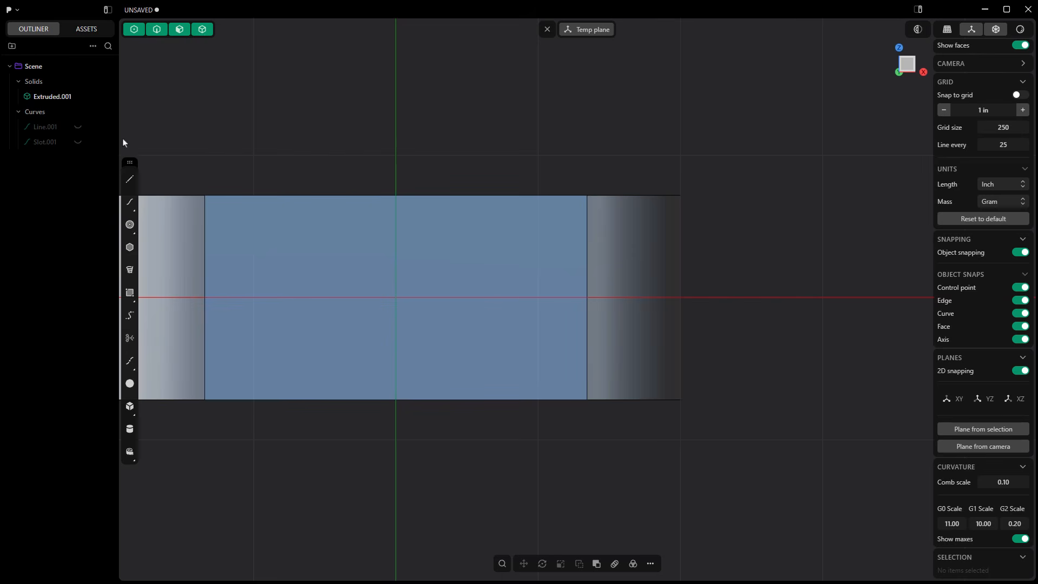
Draw a circle with a diameter of 7/8+.1 in, centred on the vertical edge where the flat face meets the rounded end.
left_click(129, 223)
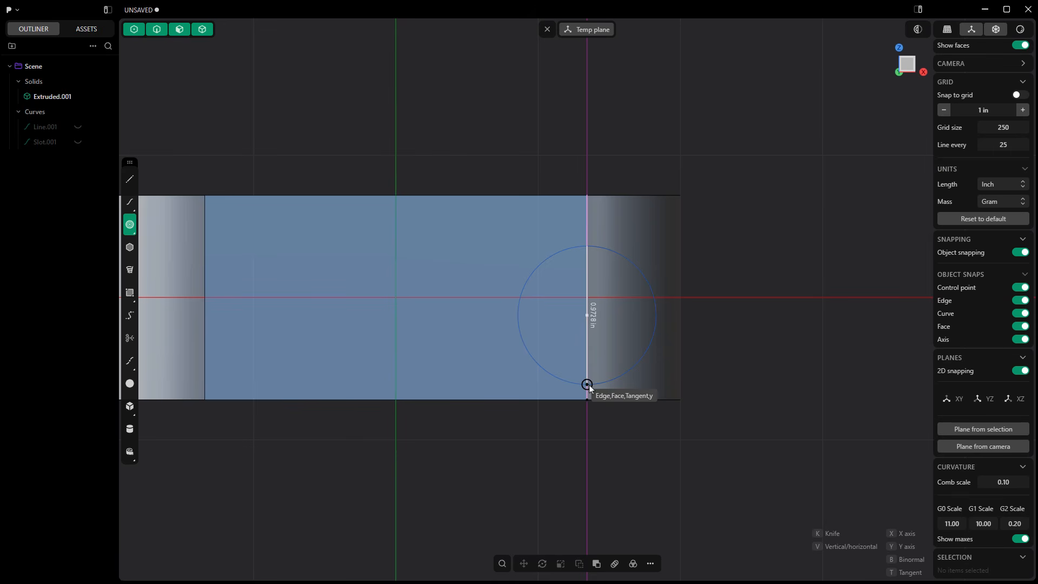
key("Tab")
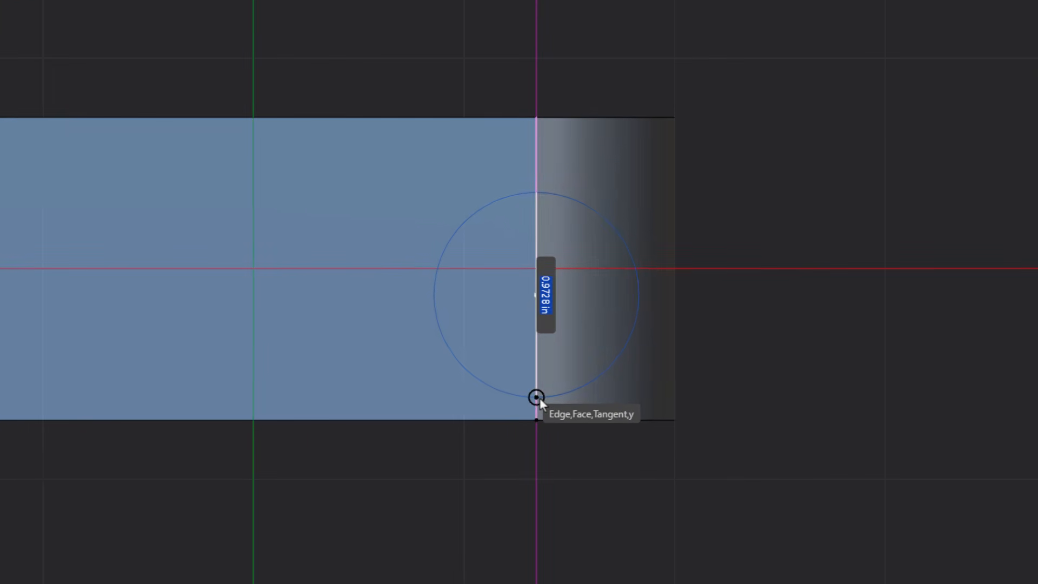
type("7/8")
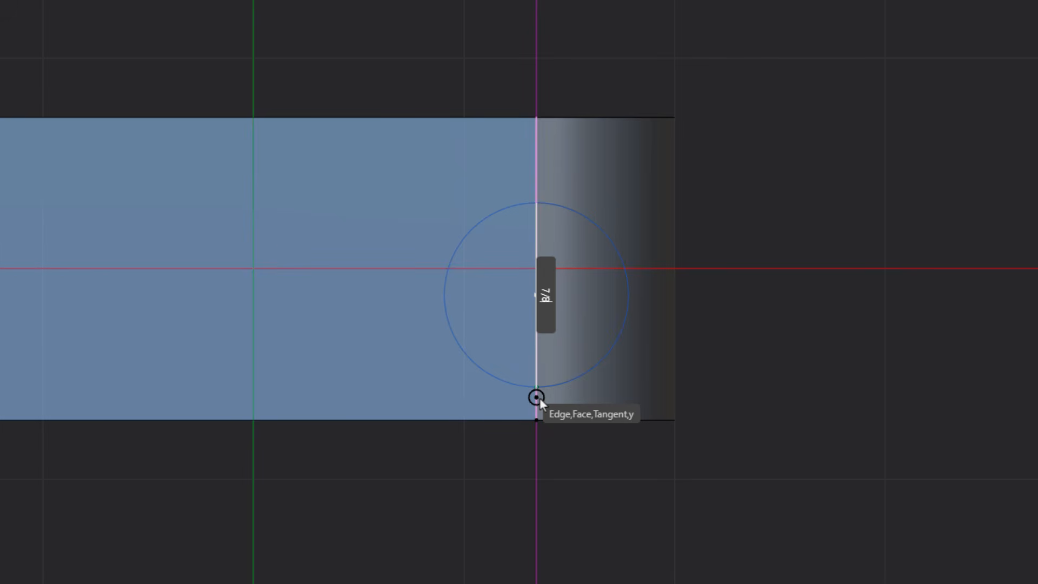
type("+")
type(".1")
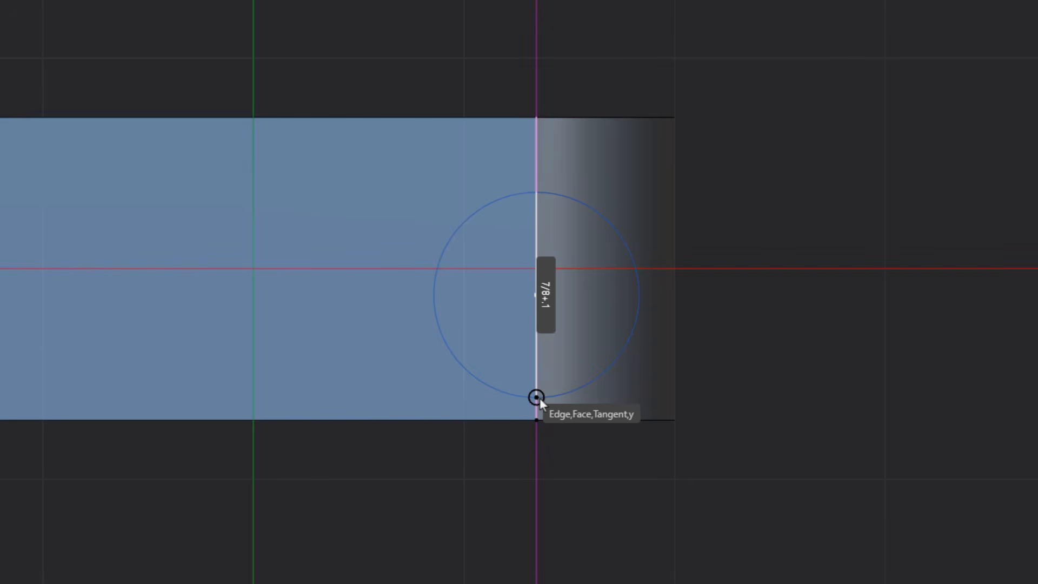
key("Return")
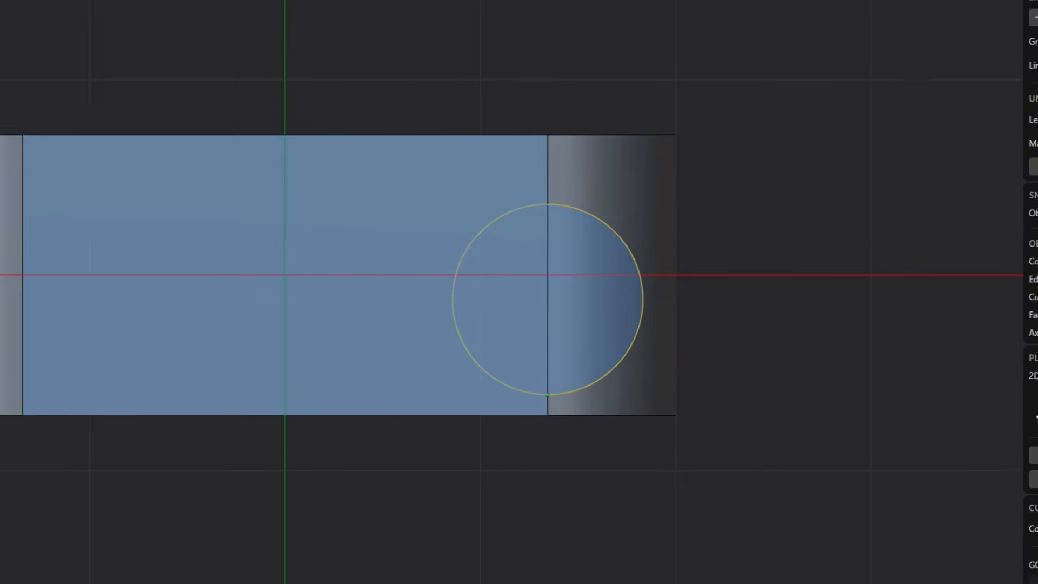
Move the circle with Freestyle move from its lowest point to the lower endpoint of the vertical edge.
left_click(523, 565)
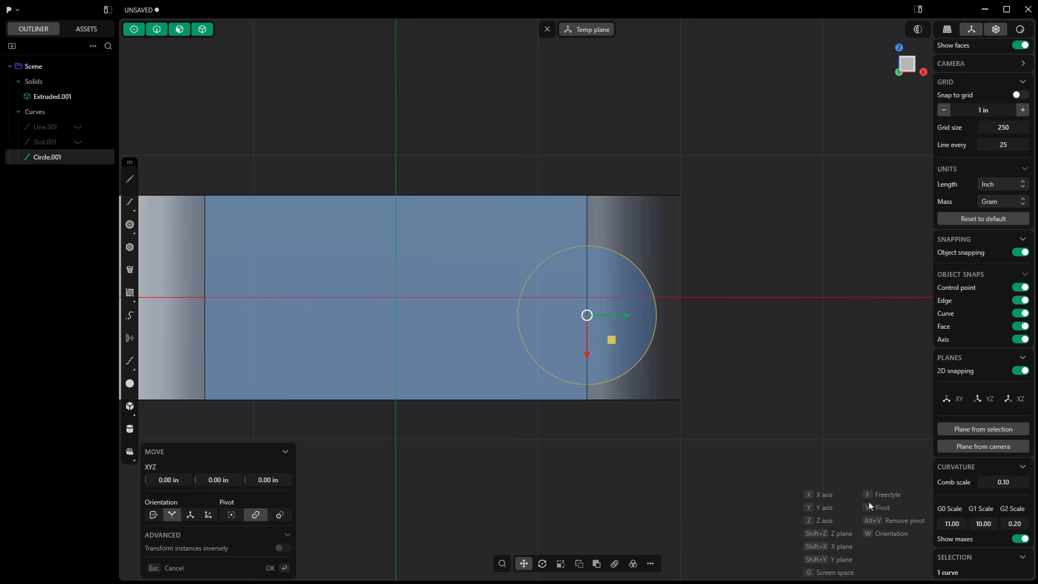
key("f")
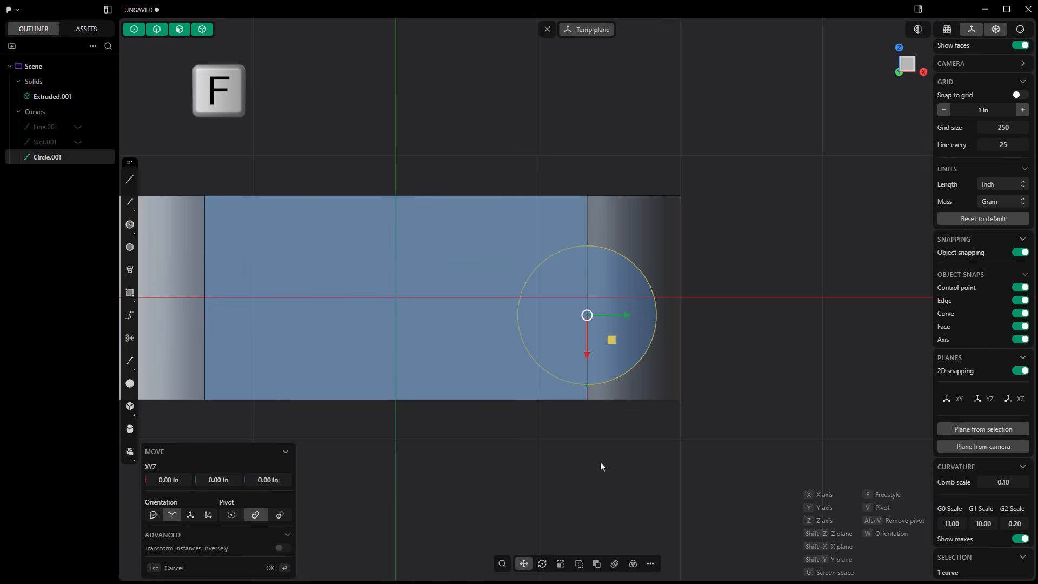
left_click(588, 385)
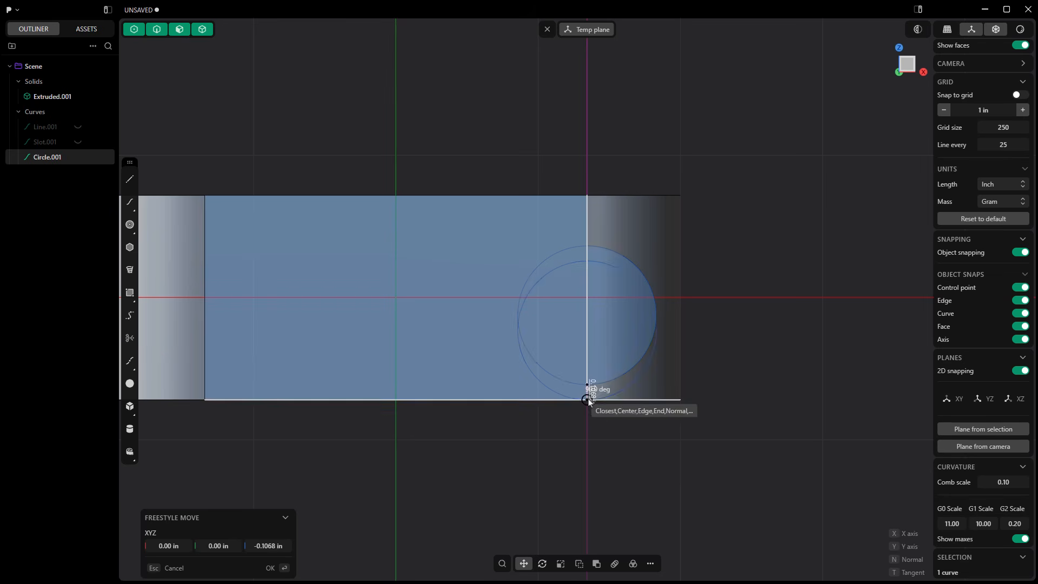
left_click(587, 400)
key("Escape")
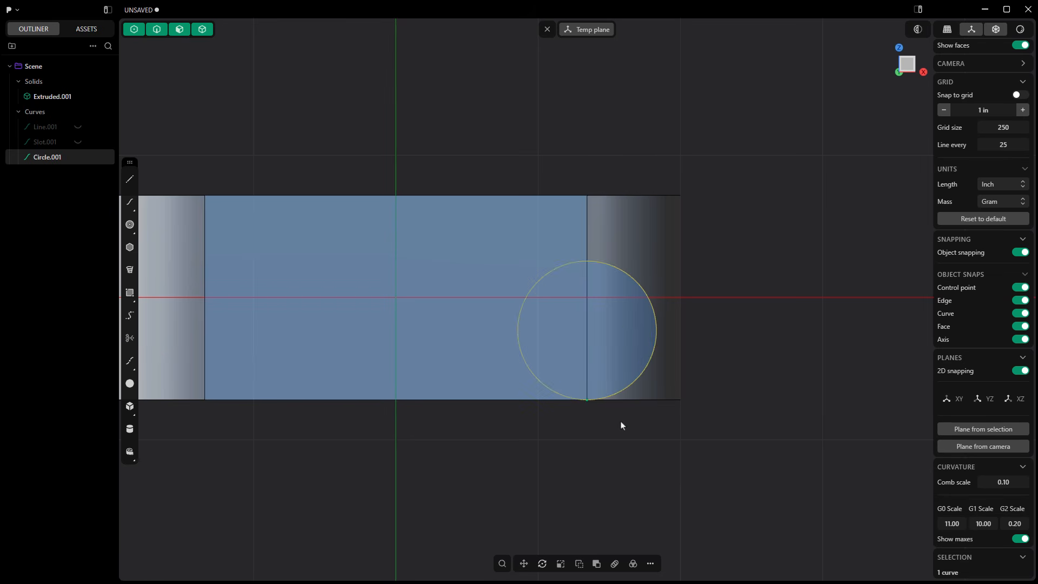
Leave the temporary construction plane and extrude the circle region outward from the body with a distance of .375 in.
scroll(643, 404, "down", 3)
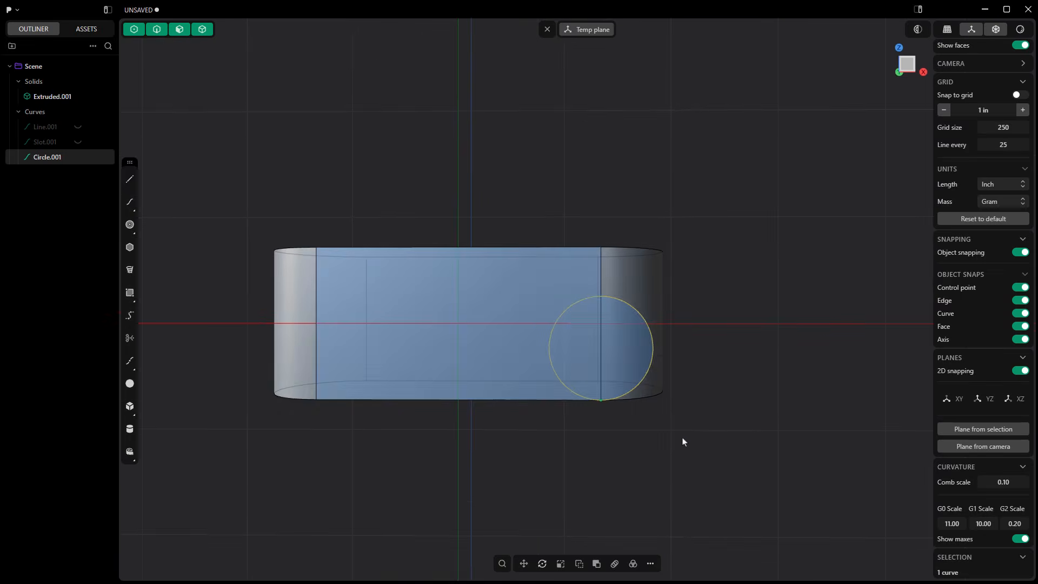
middle_click_drag(682, 439, 619, 448)
left_click(548, 29)
middle_click_drag(614, 280, 604, 310)
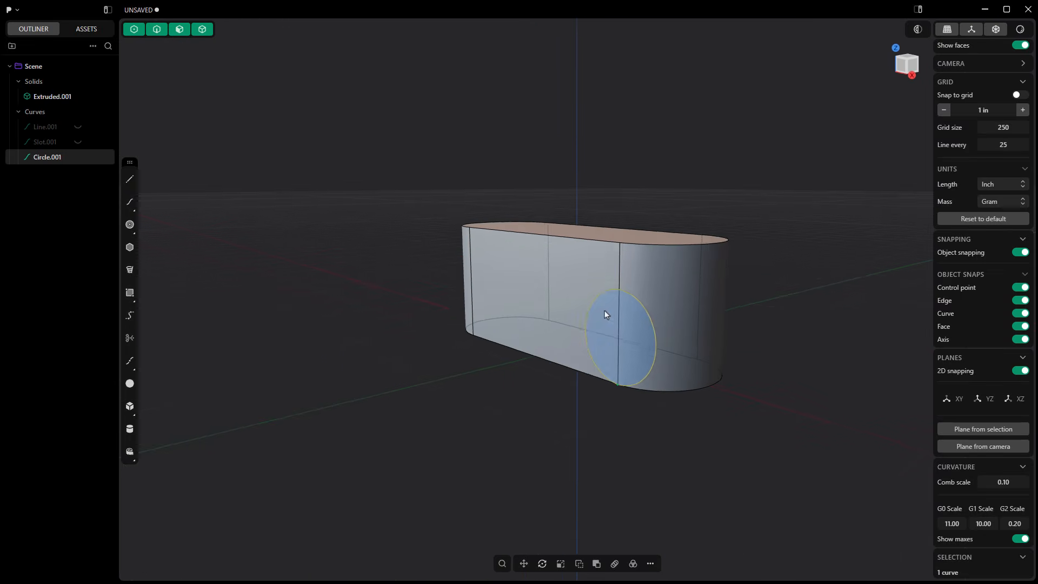
key("e")
left_click_drag(630, 331, 565, 346)
middle_click_drag(612, 412, 582, 414)
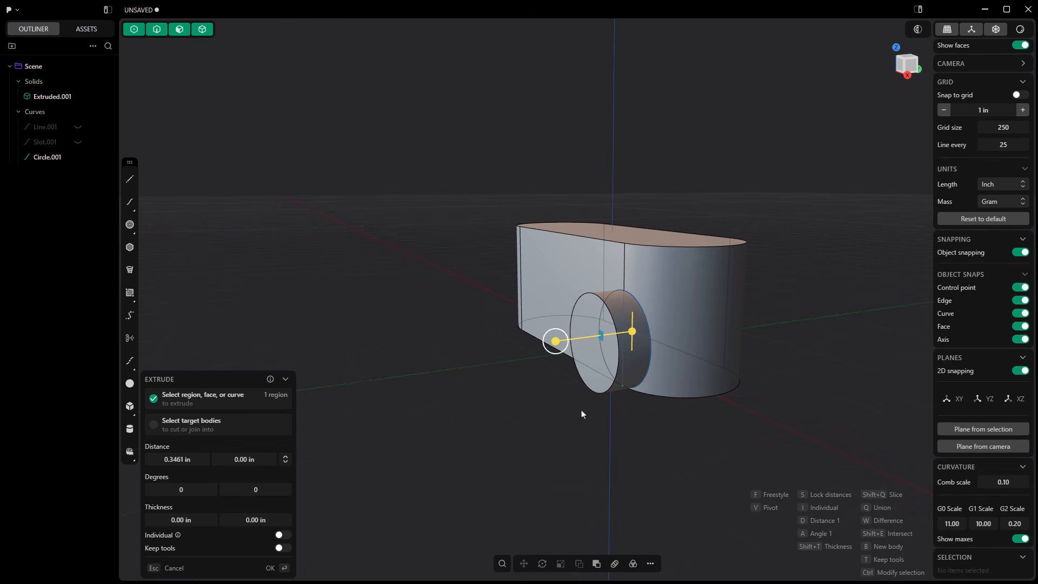
scroll(668, 353, "up", 4)
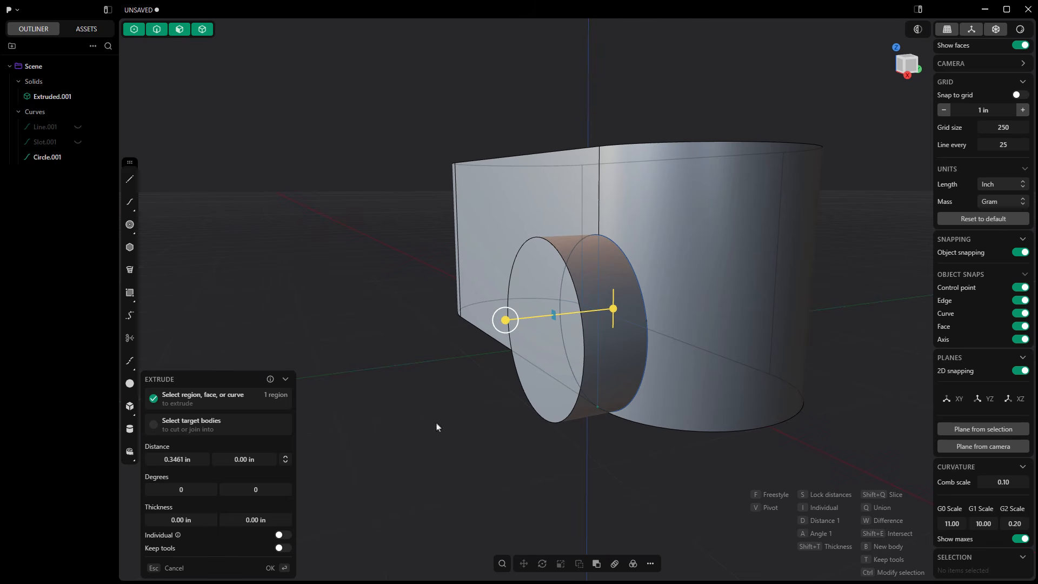
left_click(173, 459)
type(".37")
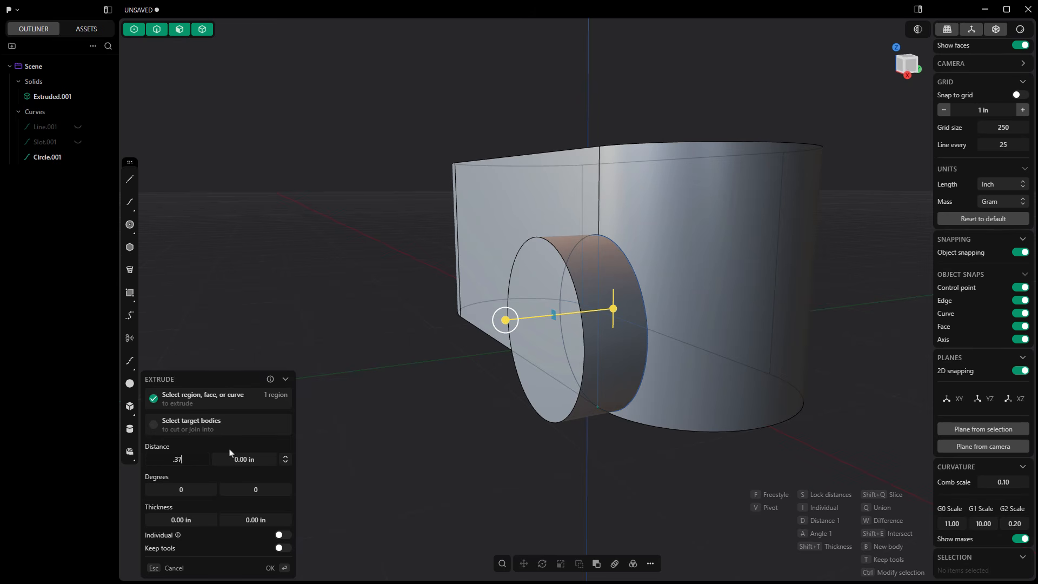
type("5")
Extend the circle extrusion about 0.34 in back into the body and union it with the slot-shaped solid.
left_click_drag(250, 460, 202, 460)
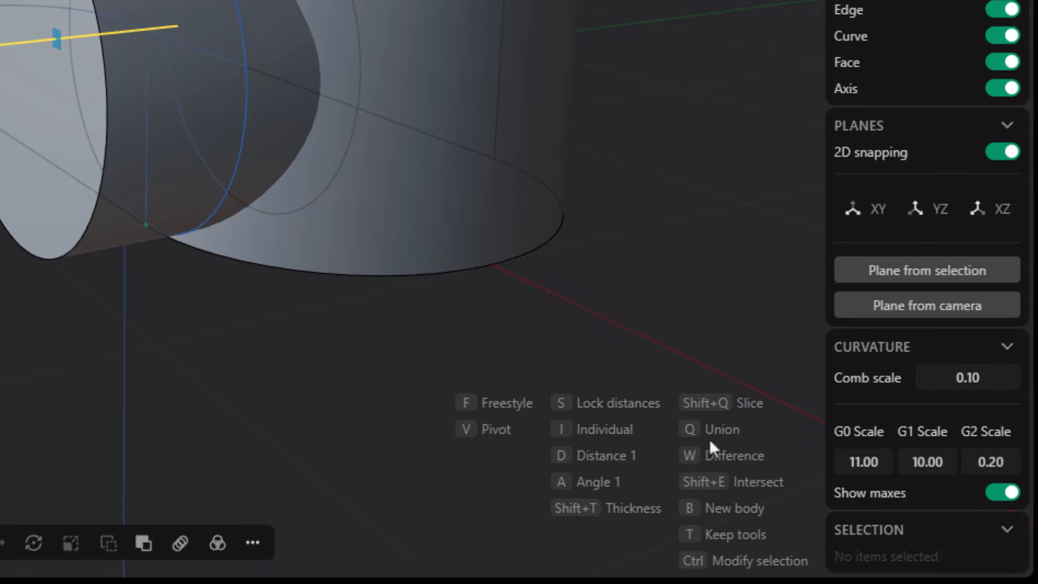
key("q")
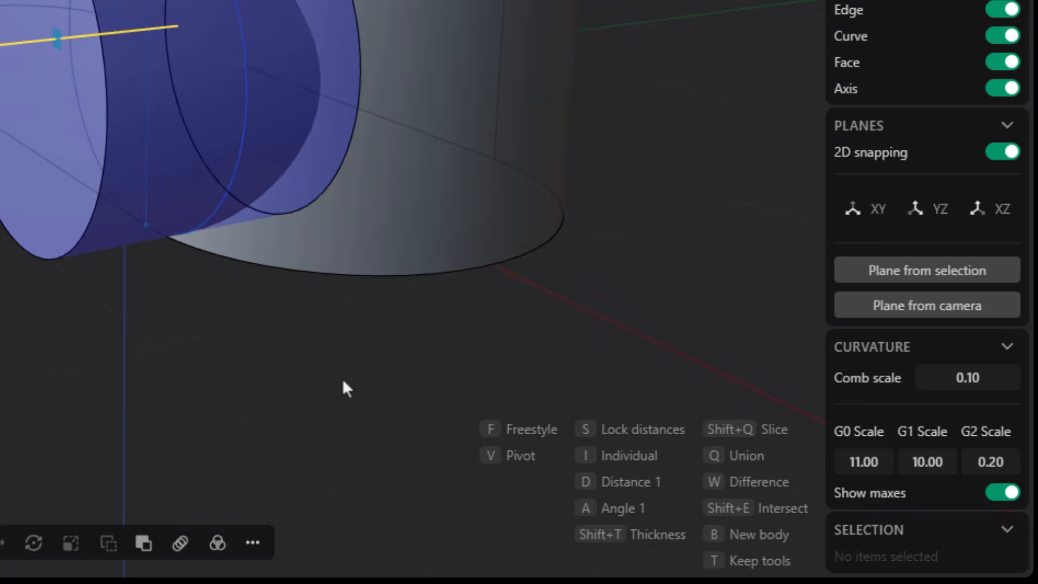
left_click(453, 180)
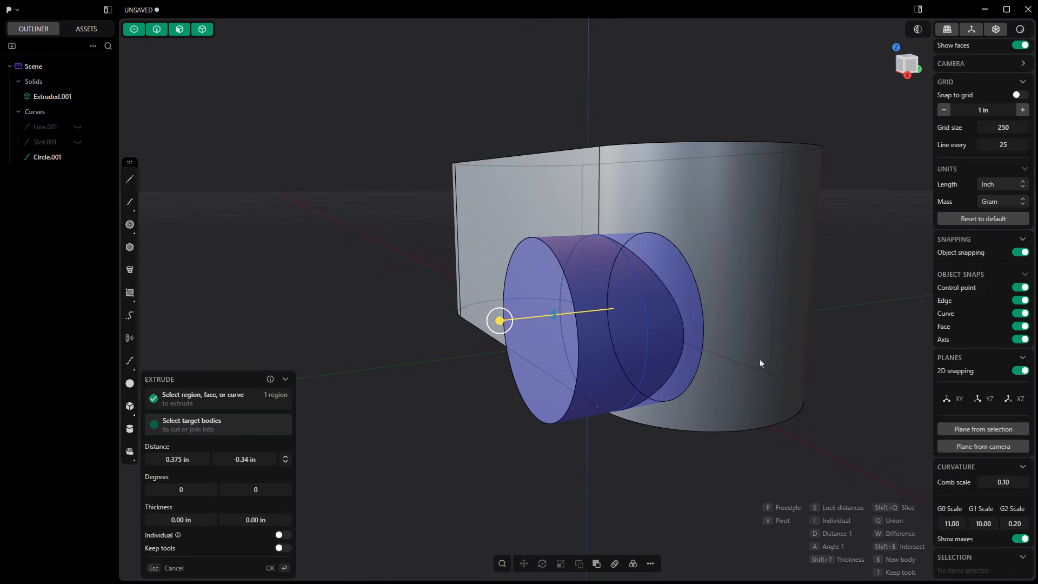
key("Return")
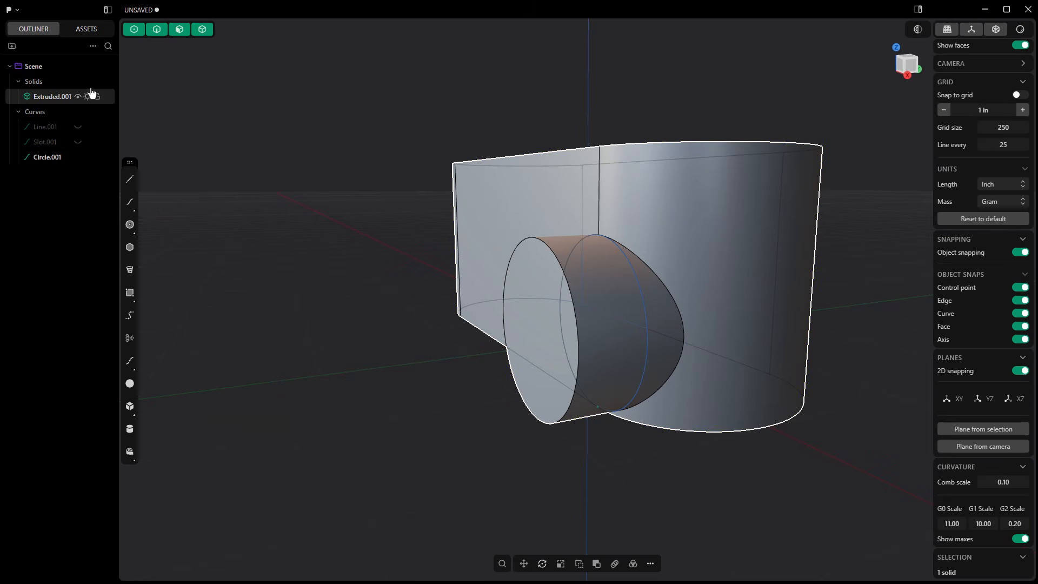
Hide the side hub's circle curve and clear the selection.
left_click(54, 100)
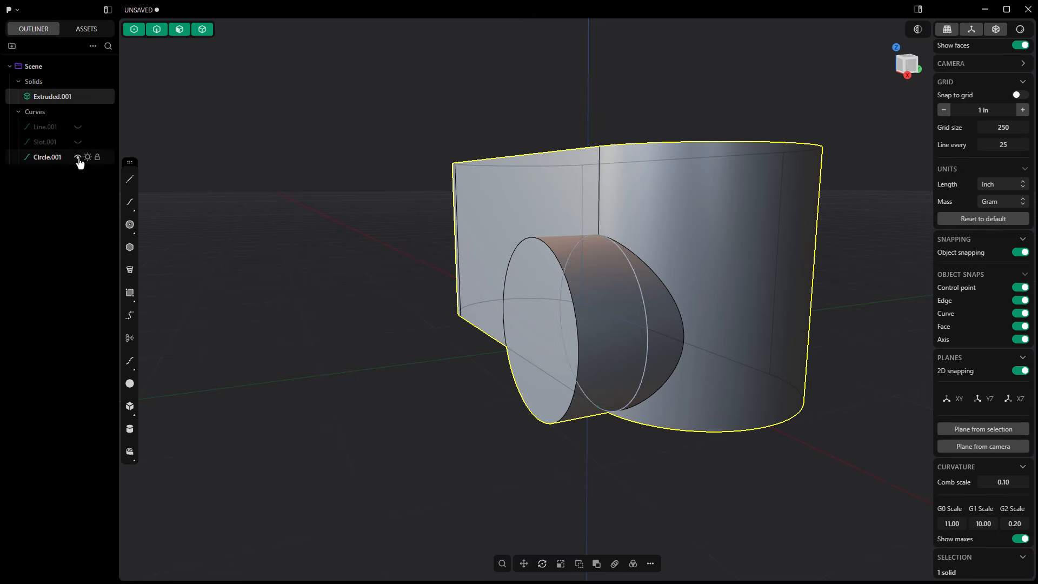
left_click(78, 157)
left_click(376, 270)
Try to draw a centre circle on the rounded end from the left view with 2D snapping turned off.
middle_click_drag(401, 296, 380, 321)
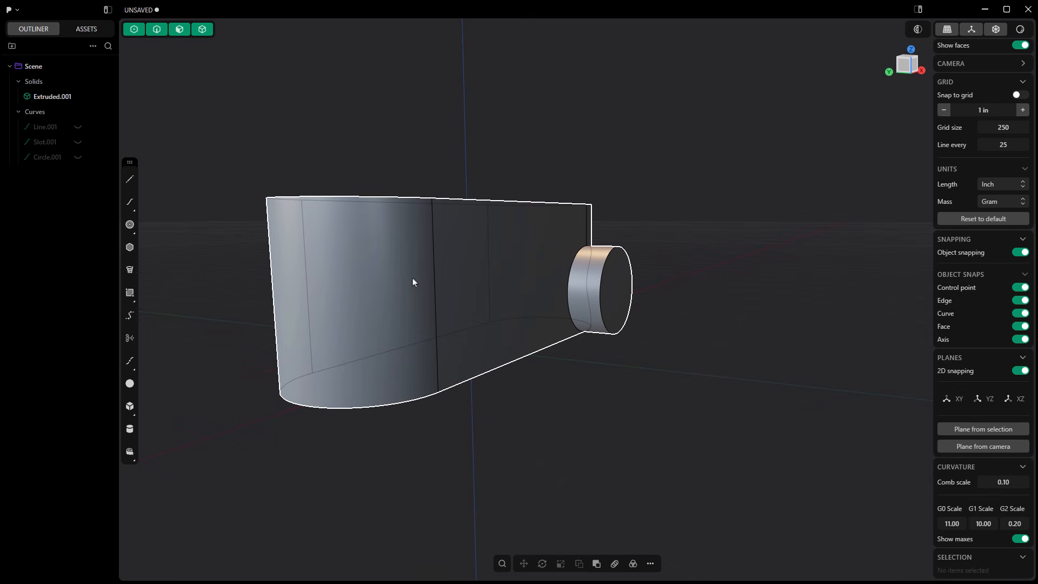
middle_click_drag(412, 278, 361, 295)
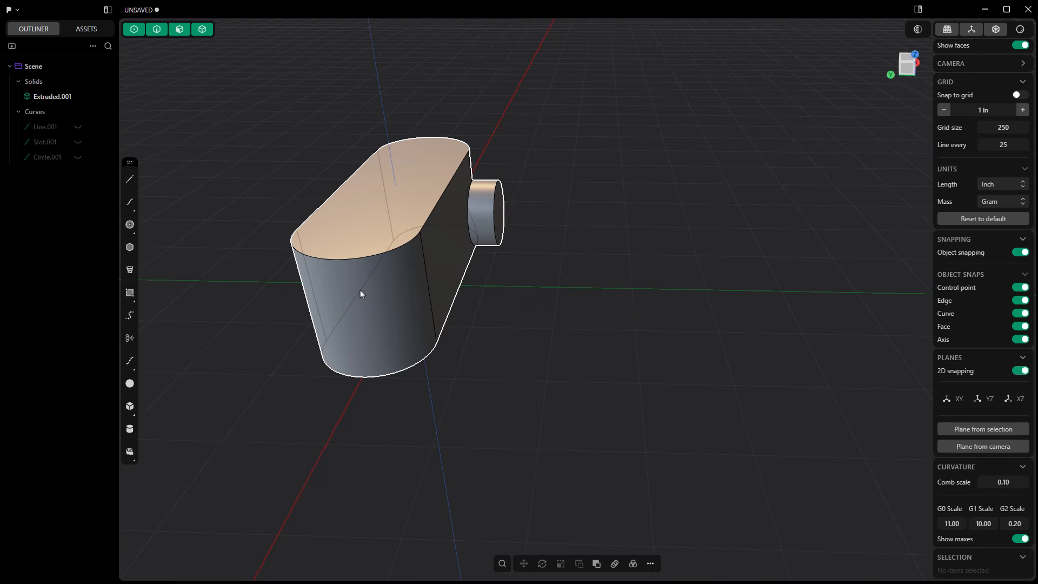
middle_click_drag(462, 300, 458, 278)
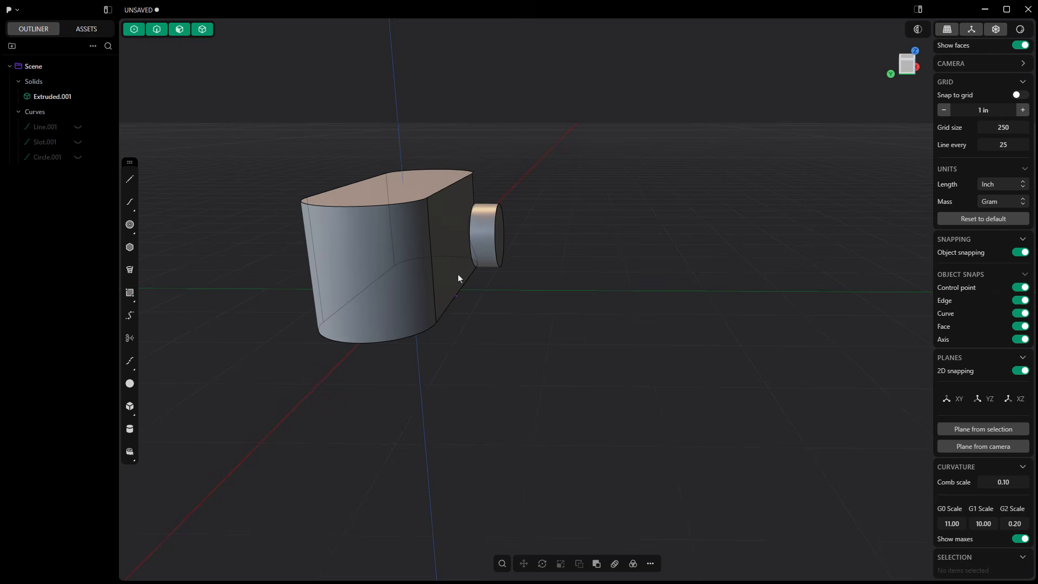
left_click(907, 66)
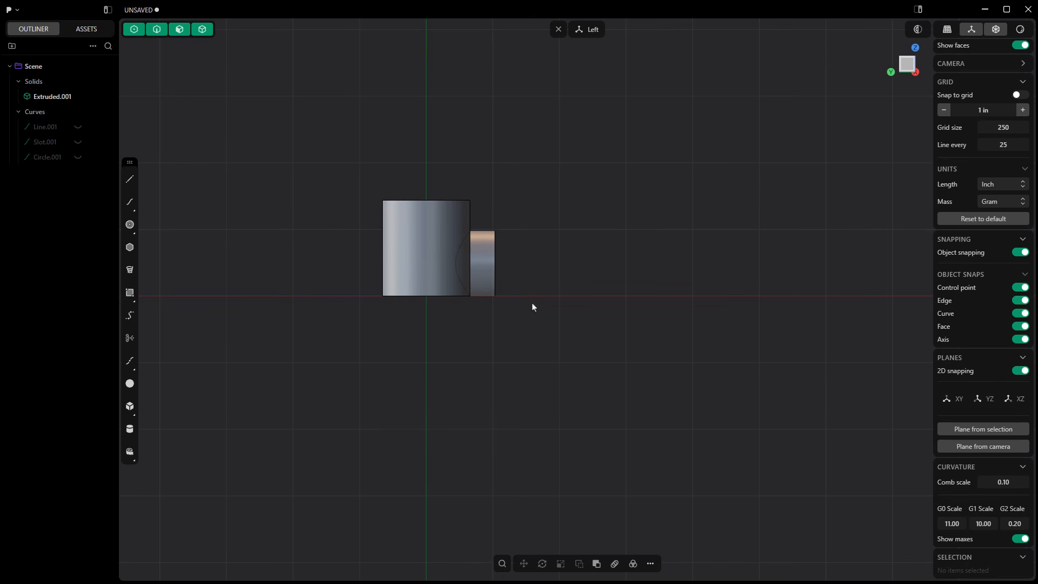
middle_click_drag(442, 364, 514, 364)
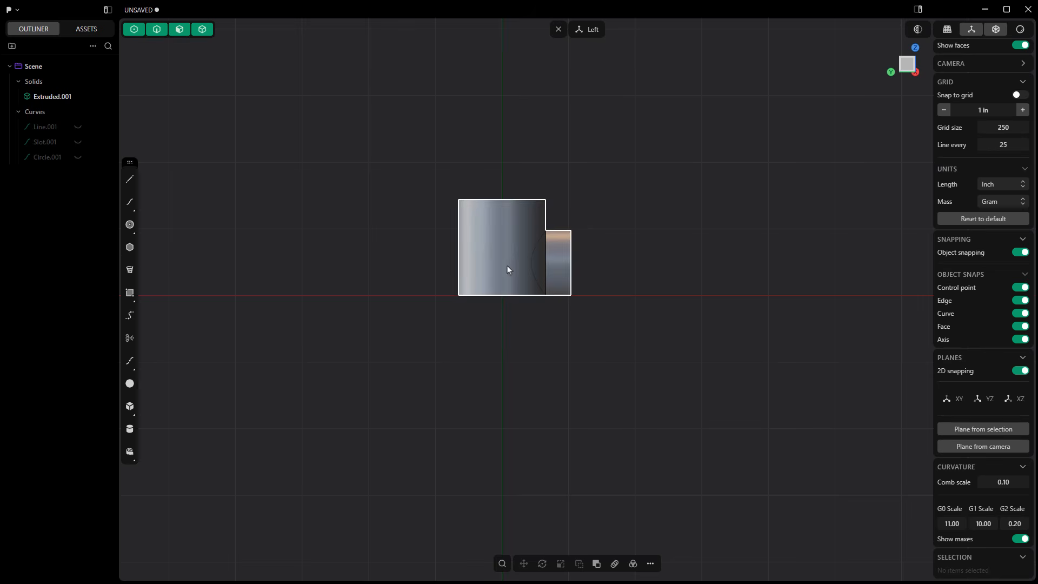
scroll(507, 269, "up", 2)
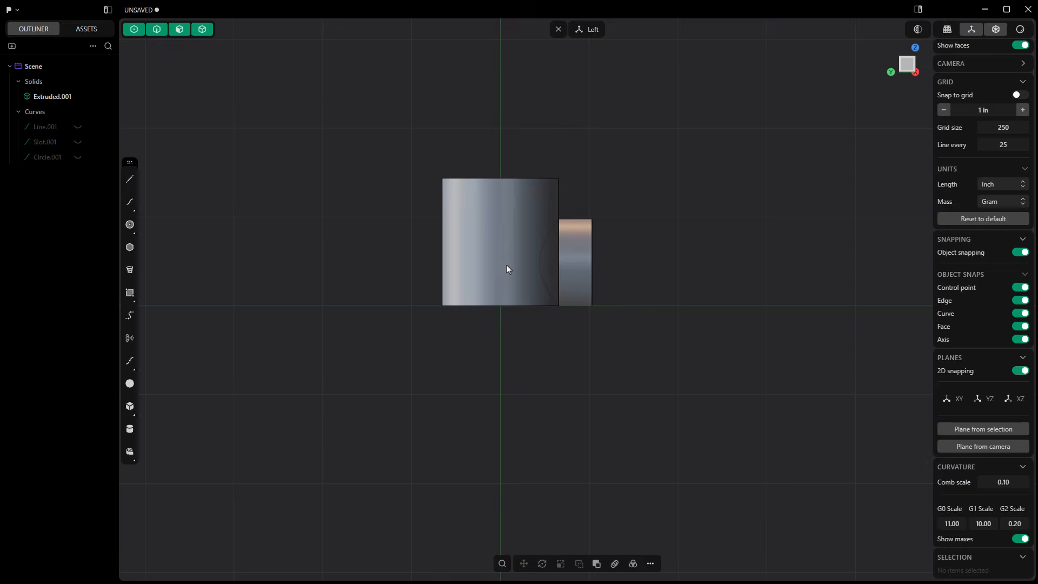
left_click(133, 230)
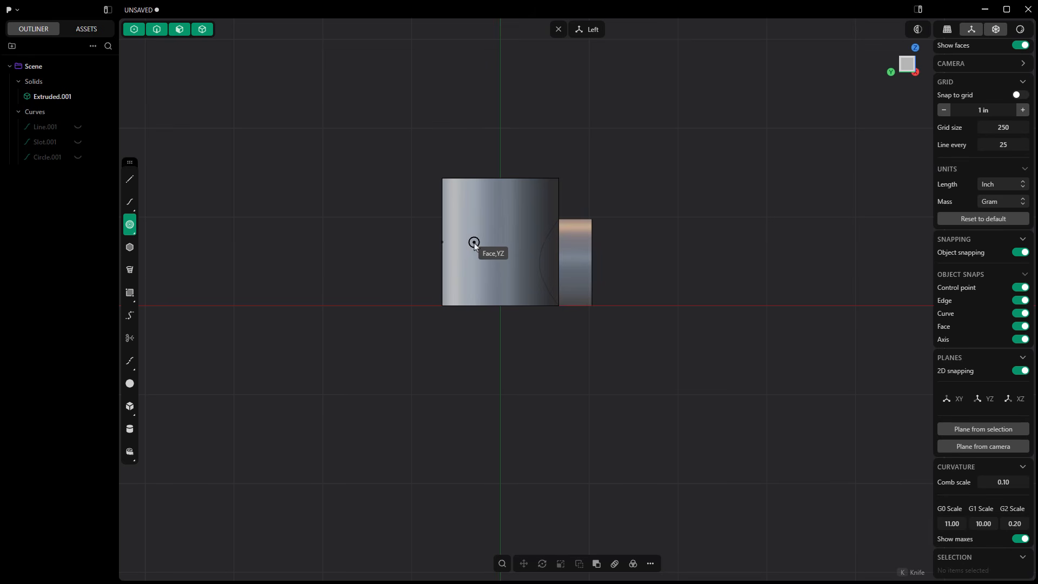
left_click(1020, 370)
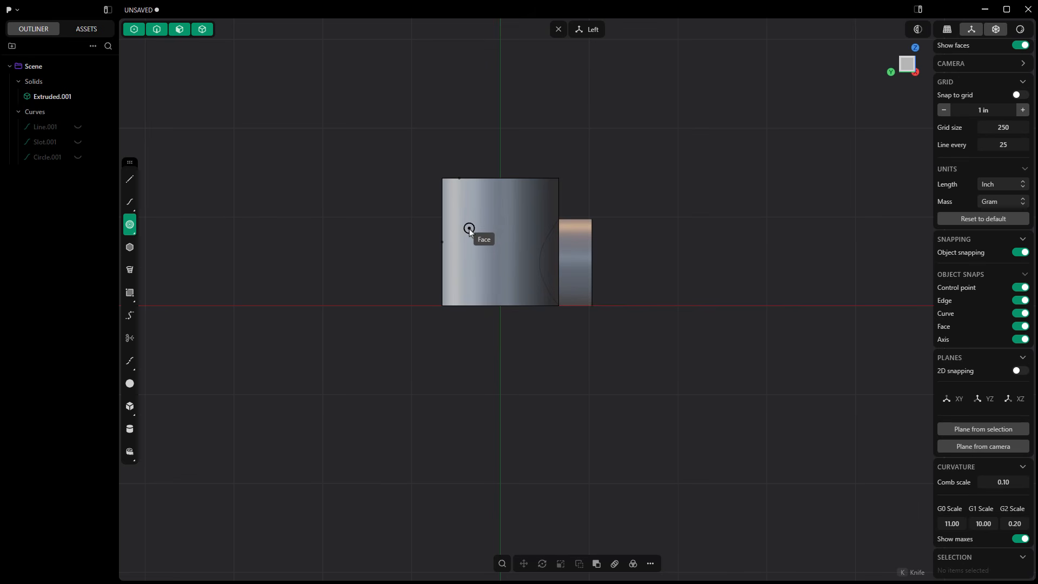
left_click(468, 226)
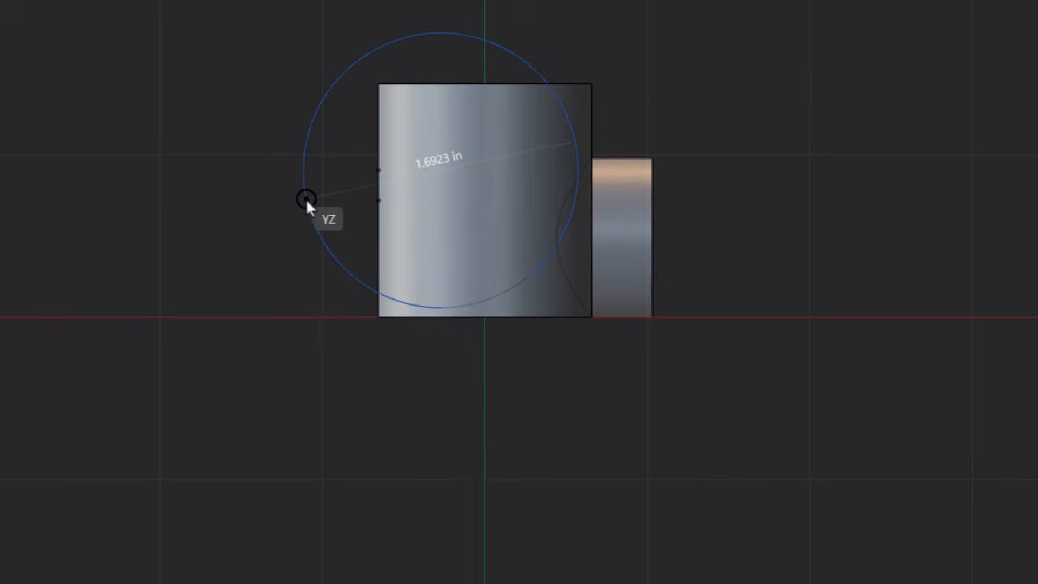
left_click(305, 199)
middle_click_drag(417, 280, 493, 378)
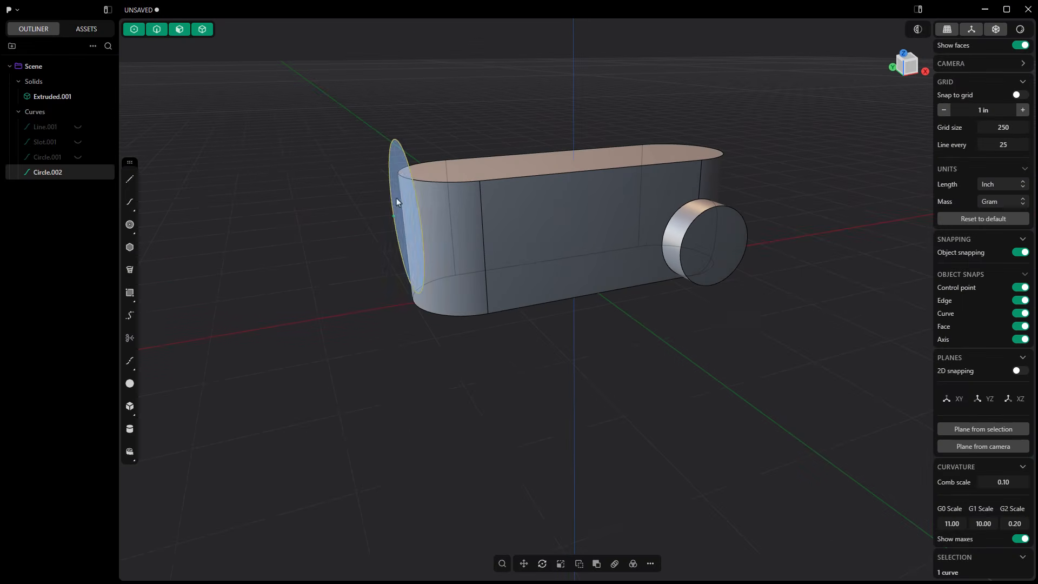
middle_click_drag(396, 198, 572, 159)
key("Delete")
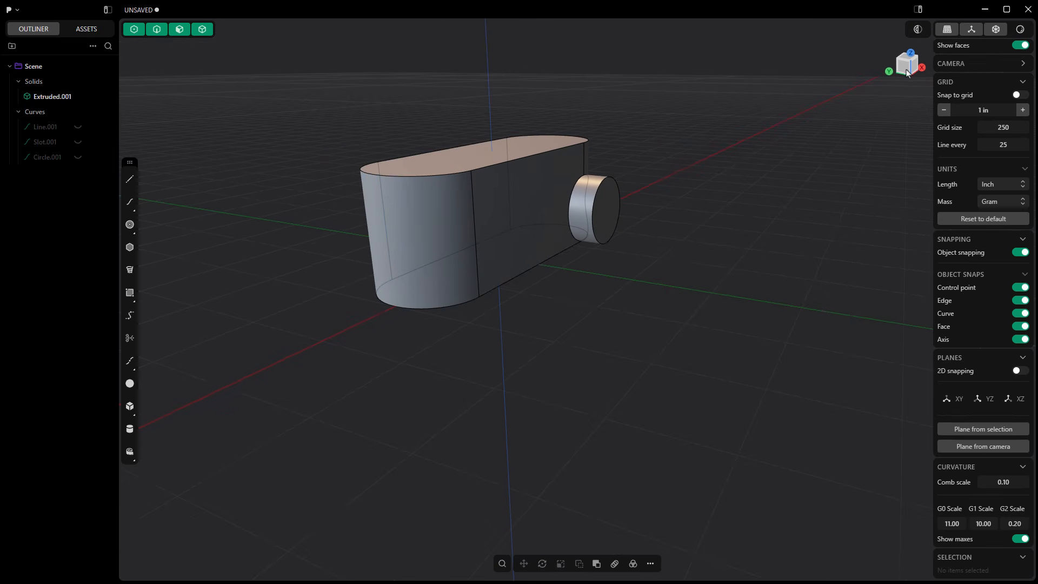
With 2D snapping on in the left view, draw a circle of diameter 7/8+.1 in centred on the body's vertical axis.
left_click(909, 74)
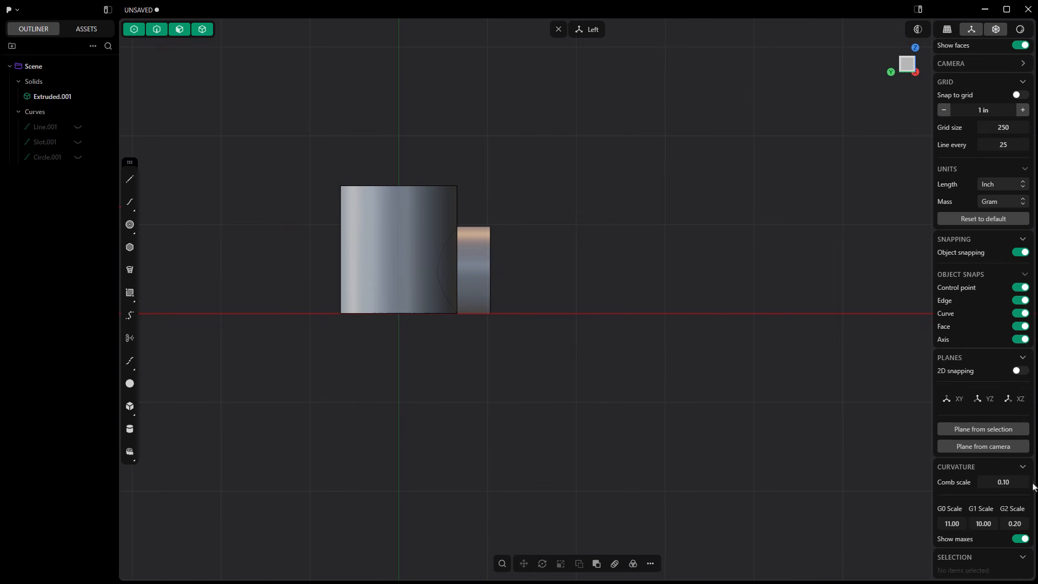
left_click(1020, 370)
left_click(130, 224)
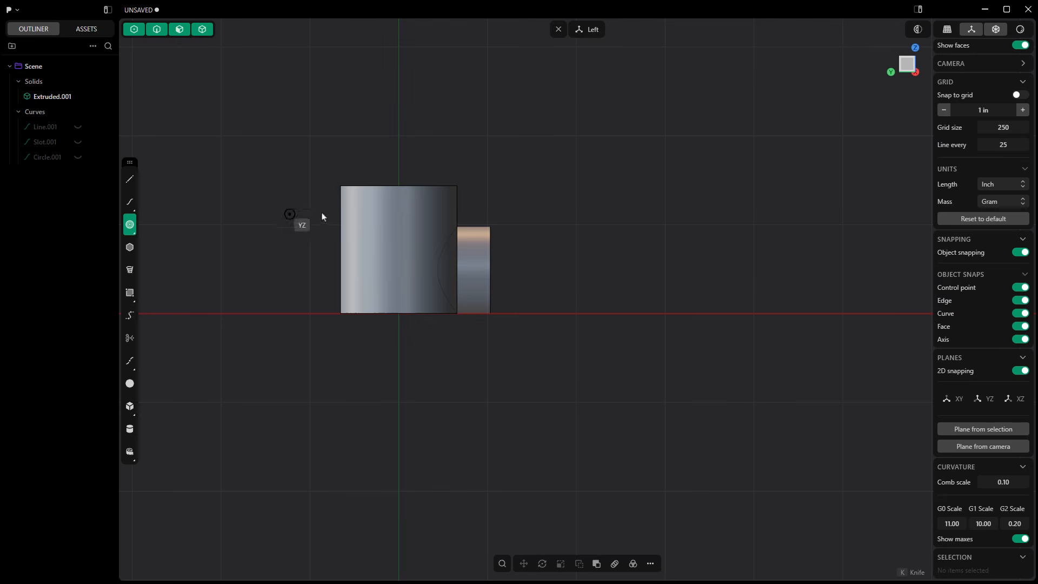
scroll(386, 252, "up", 2)
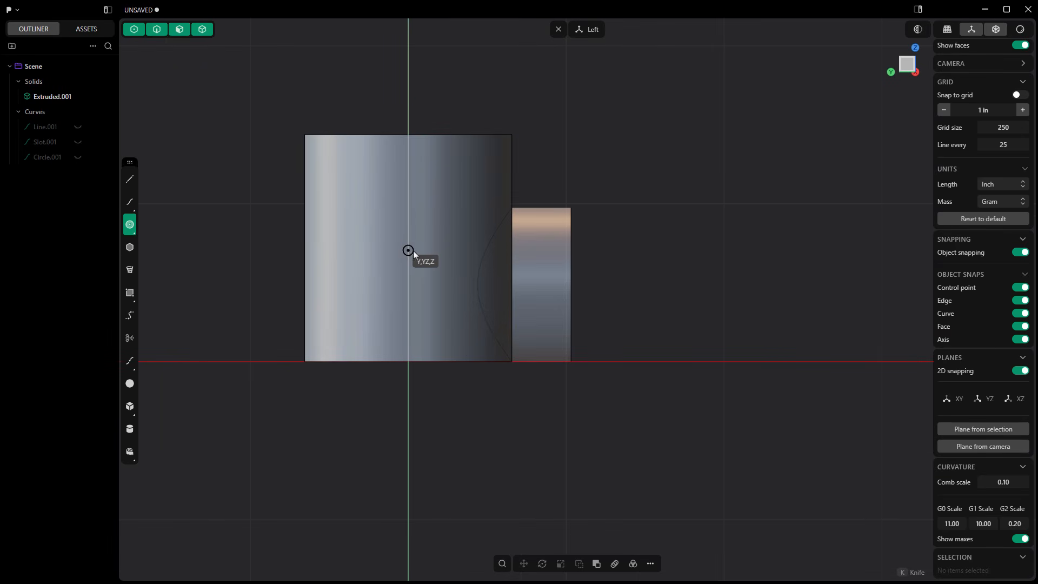
left_click(408, 252)
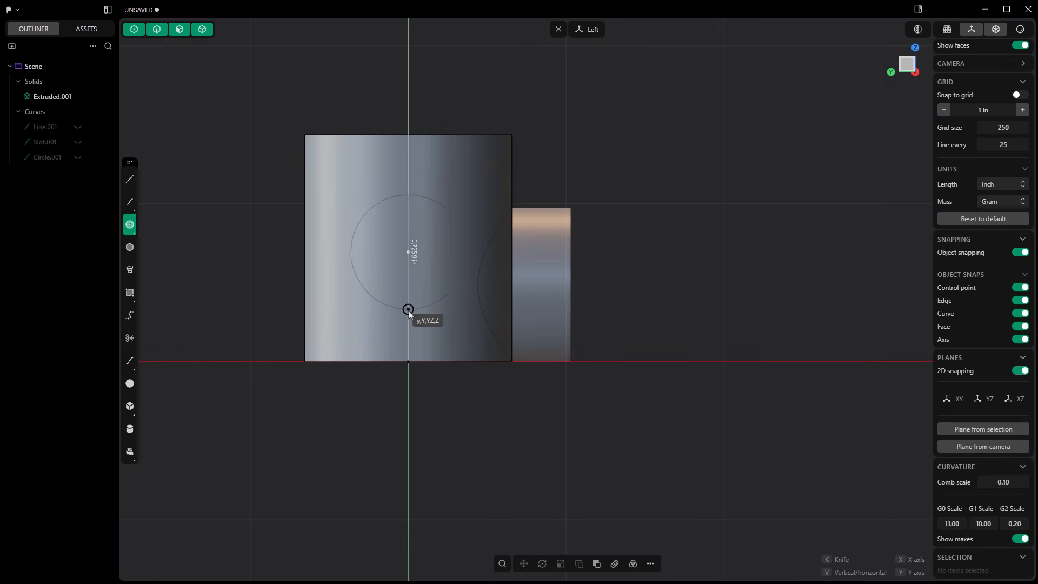
key("Tab")
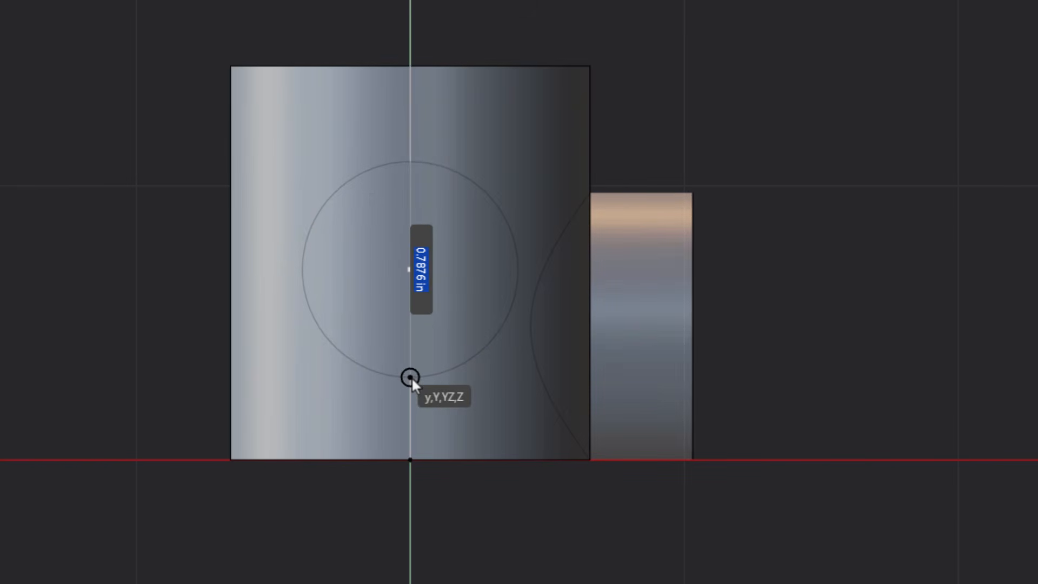
type("7/8+")
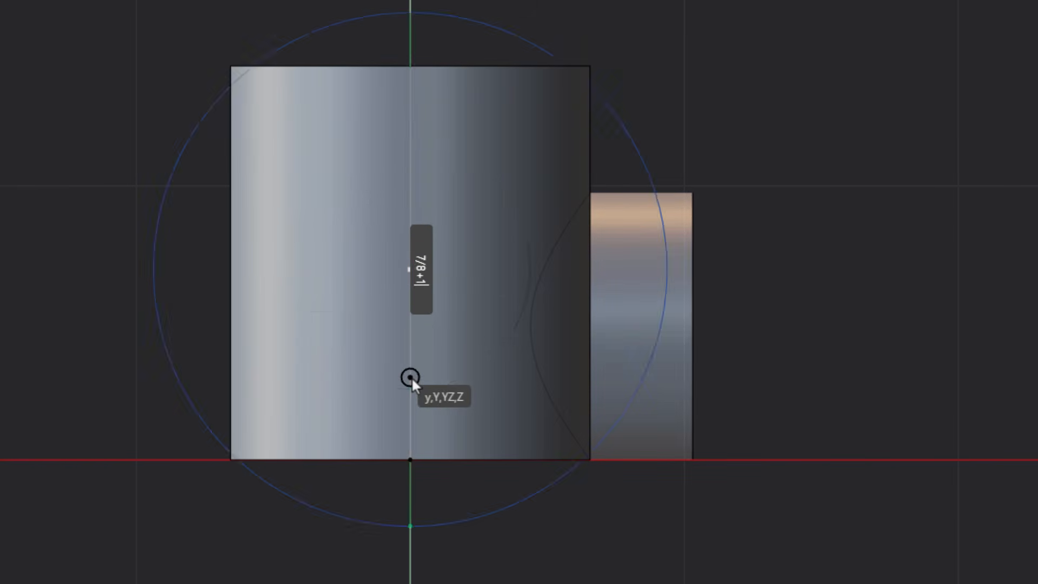
type(".1")
key("Return")
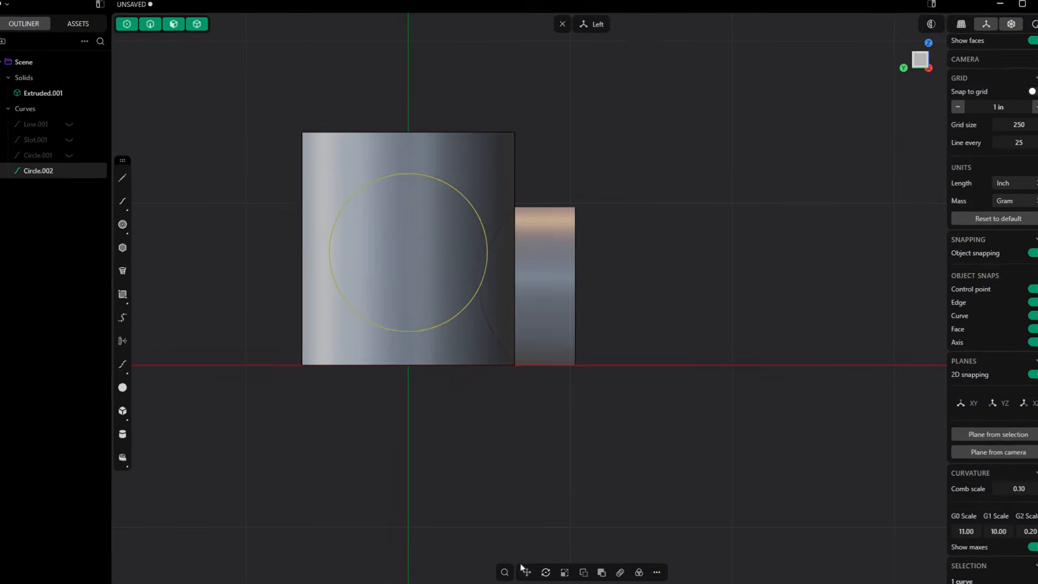
Move the new circle with Freestyle move from its lowest point to the origin at the midpoint of the body's lower edge.
left_click(525, 572)
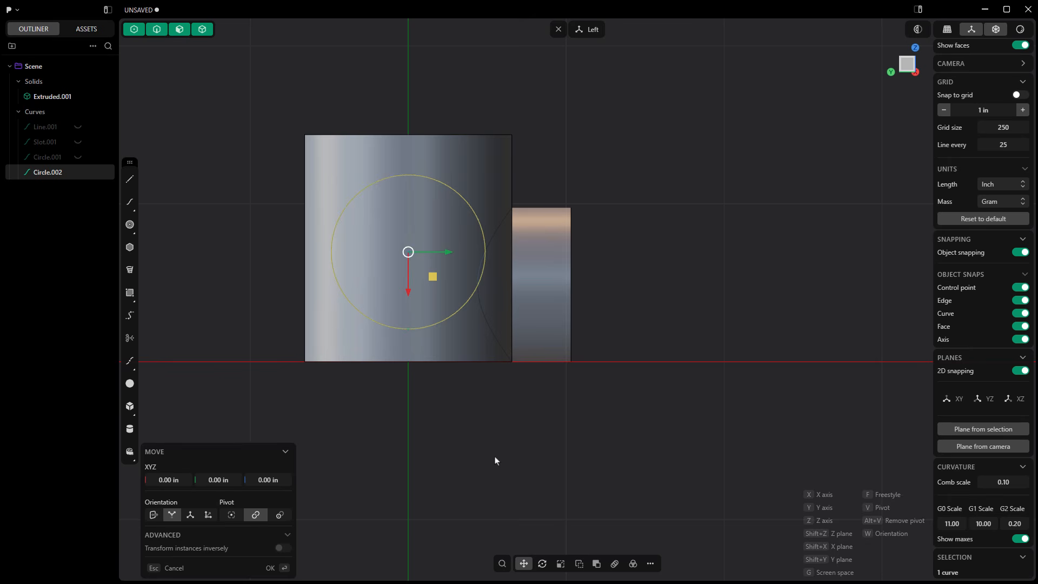
key("f")
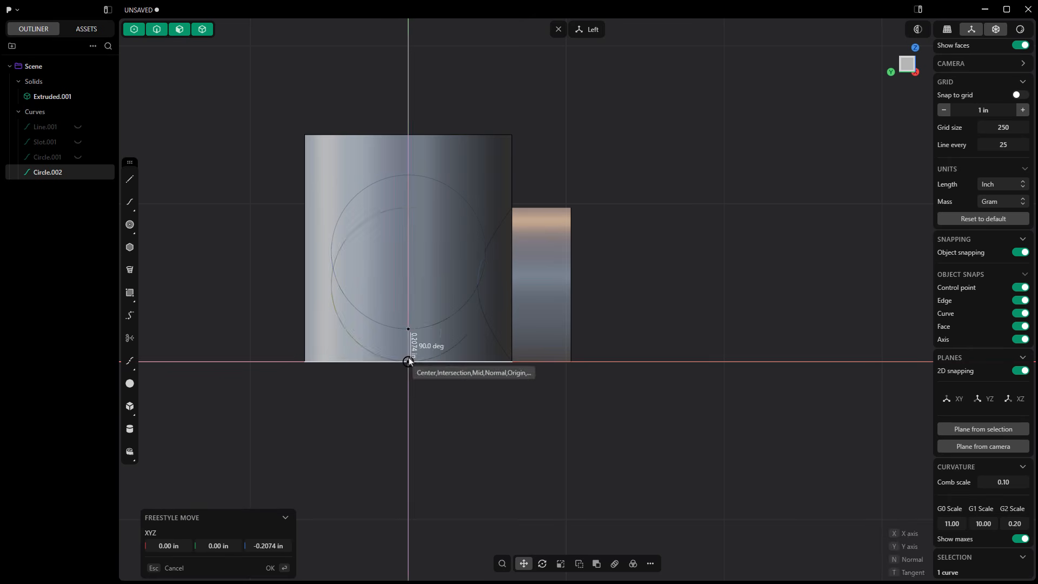
left_click(409, 361)
scroll(640, 403, "down", 2)
right_click_drag(627, 435, 517, 429)
scroll(514, 428, "down", 1)
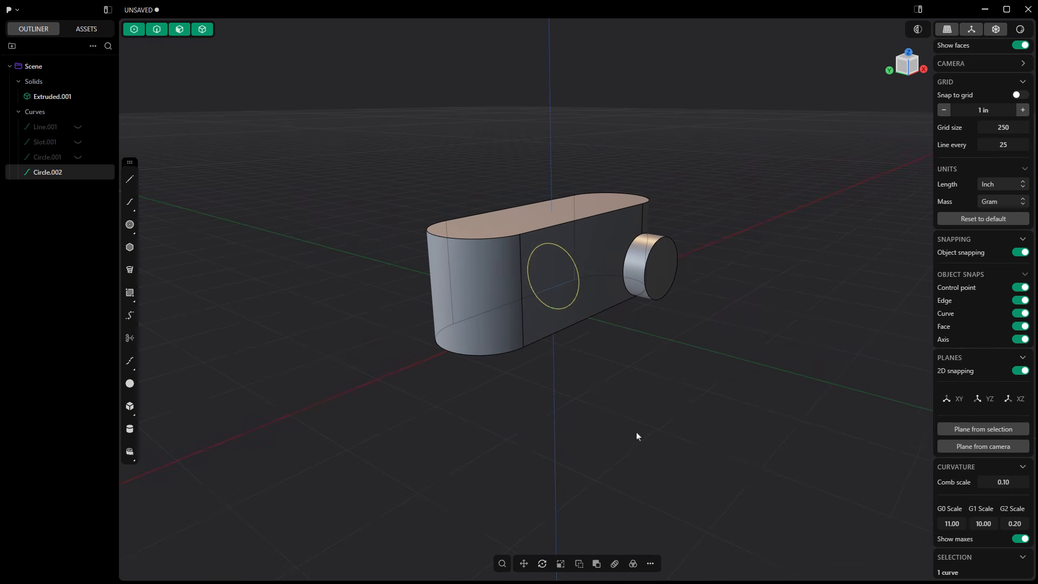
right_click_drag(637, 436, 607, 424)
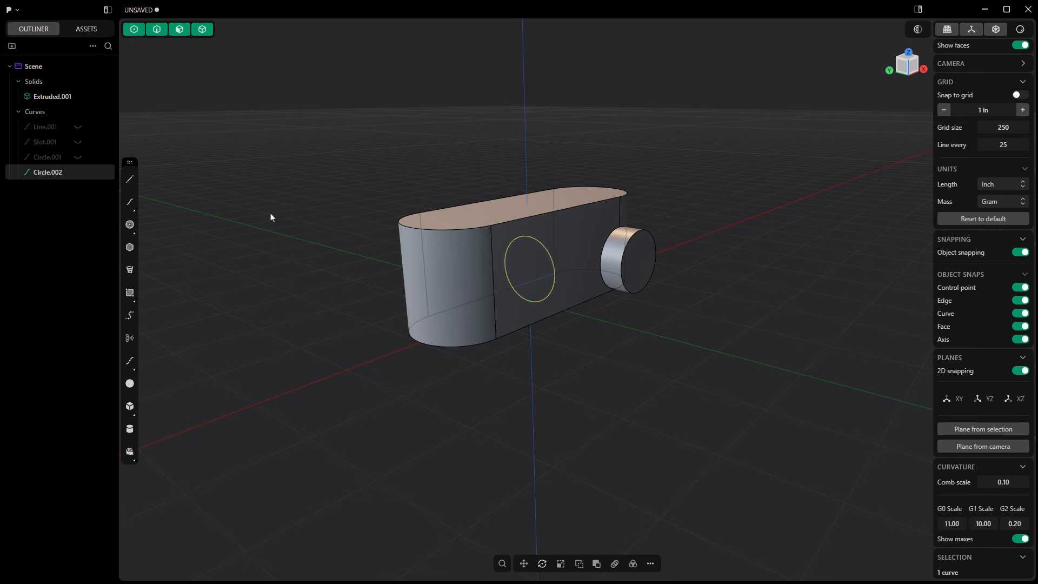
key("e")
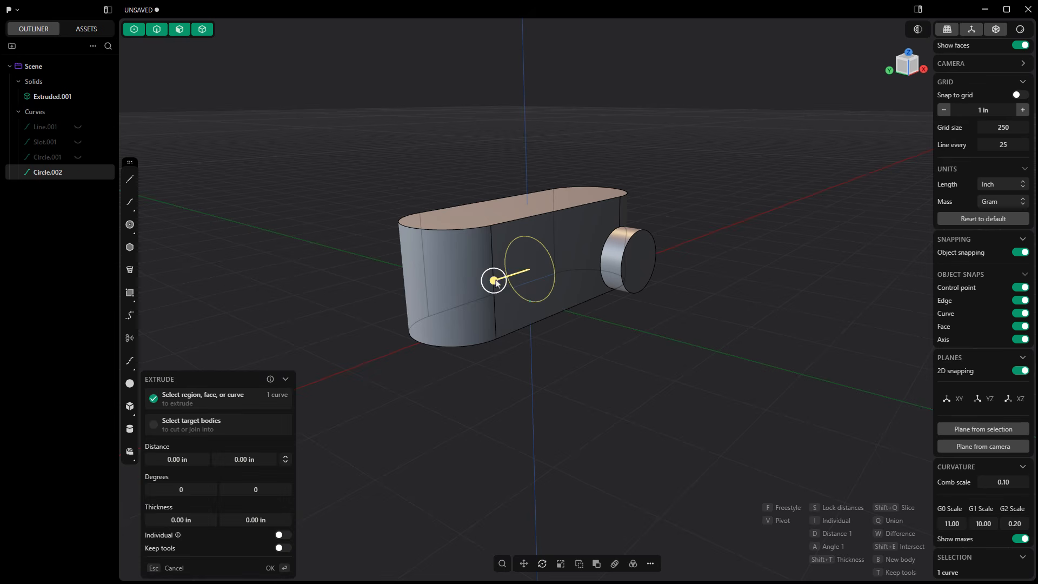
left_click_drag(500, 290, 360, 342)
mouse_move(360, 342)
middle_mouse_down()
mouse_move(417, 325)
mouse_move(393, 316)
mouse_move(351, 334)
middle_mouse_up()
key("Escape")
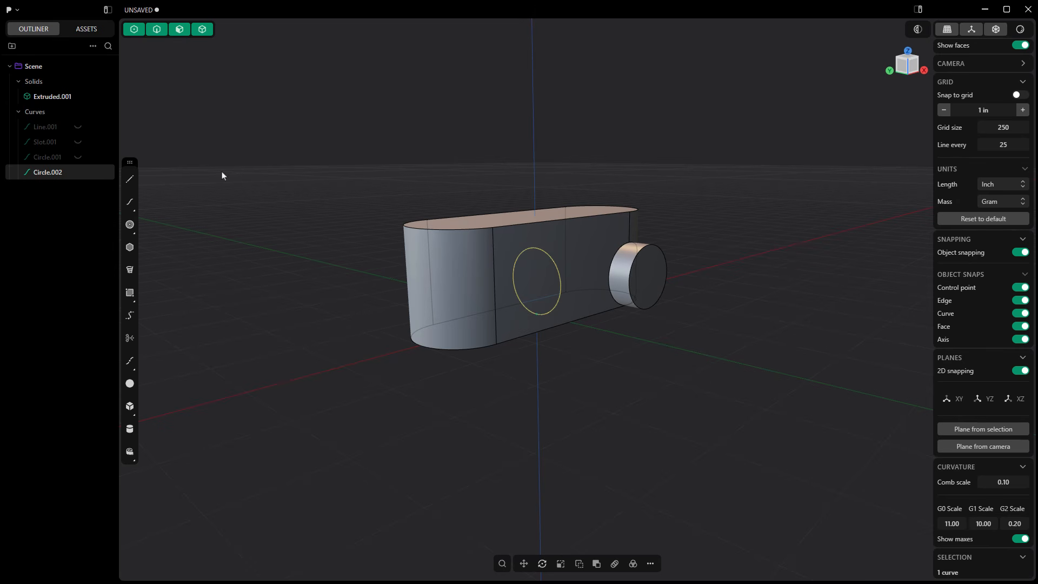
Hide the conduit body and extrude the circle region about 2.28 in towards the rounded end farther from the side hub.
left_click(80, 97)
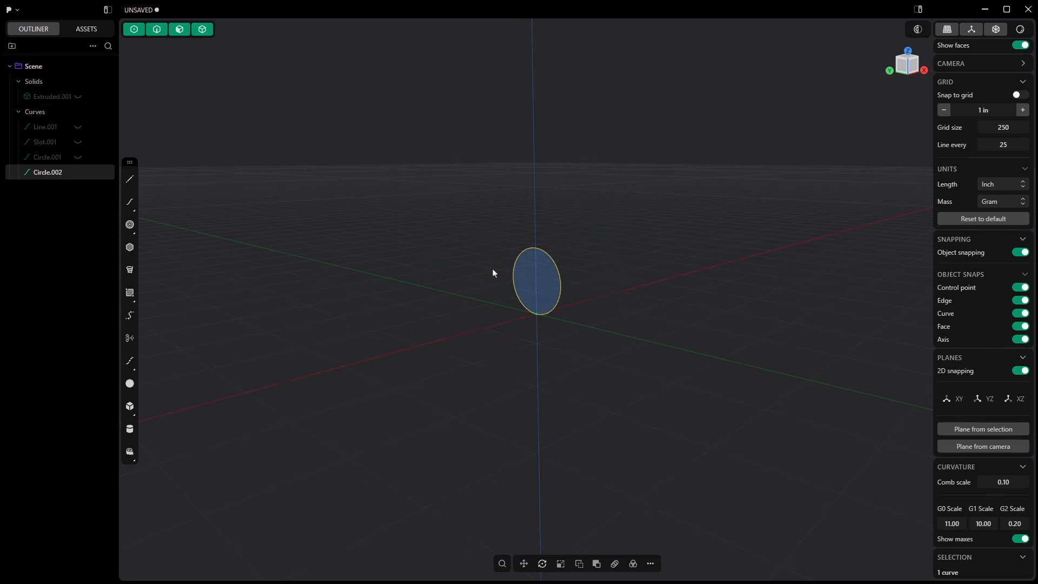
key("e")
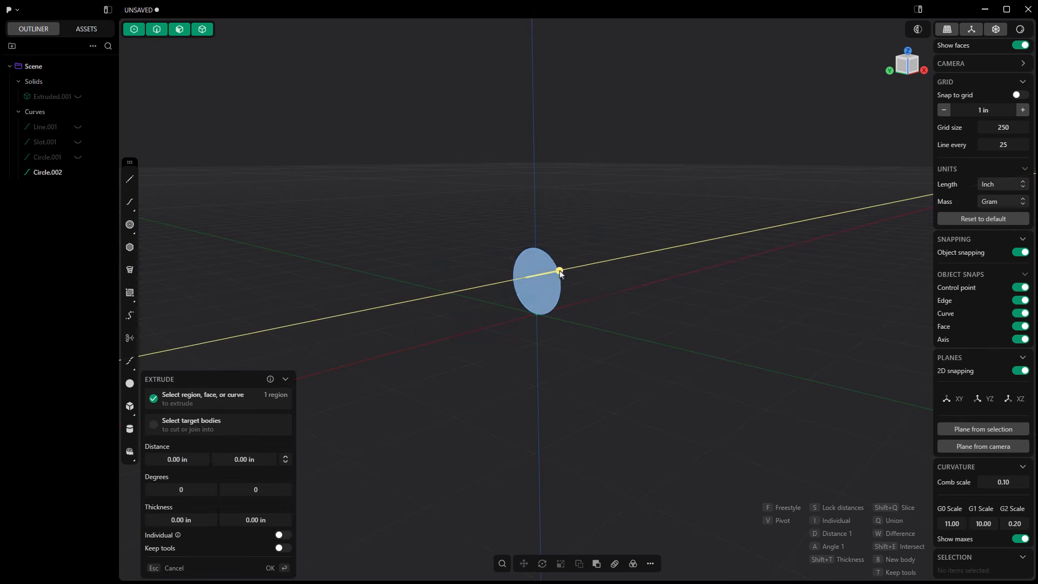
left_click(436, 295)
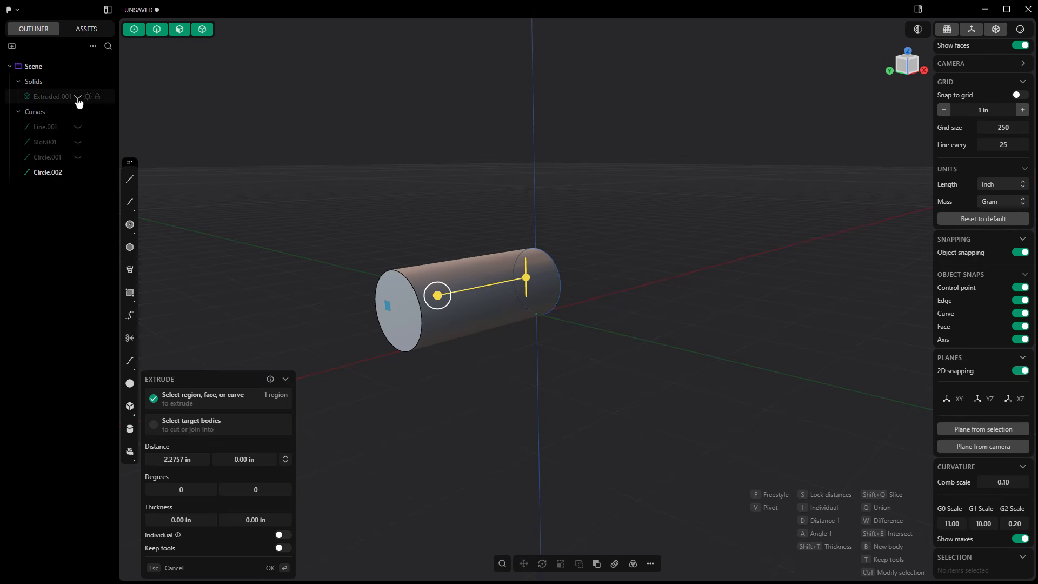
Show the conduit body again and adjust the extrusion to about 2.3 in, protruding from the rounded end as a separate solid.
left_click(79, 97)
middle_click_drag(457, 292, 397, 303)
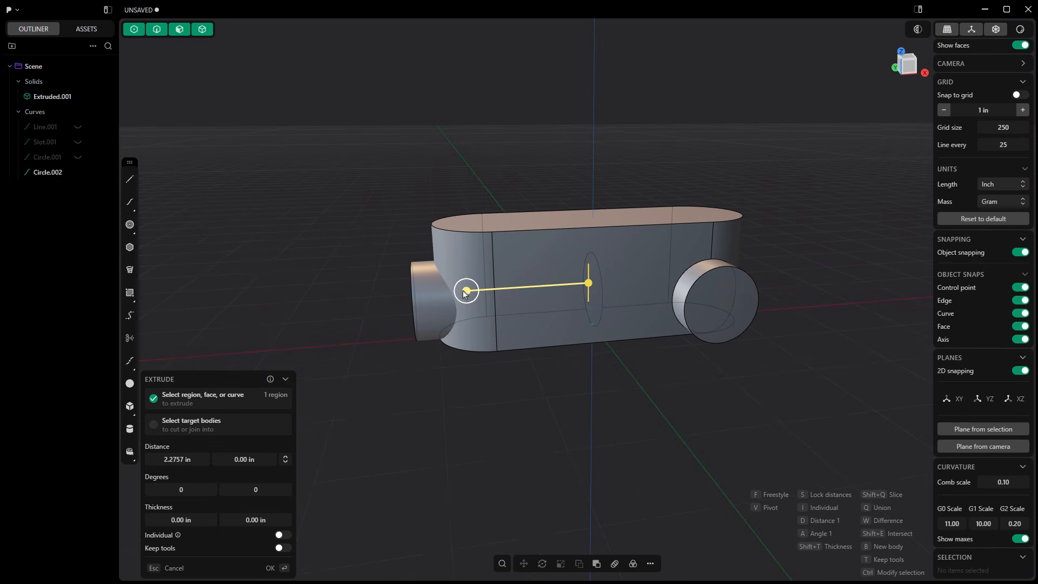
left_click_drag(465, 293, 465, 293)
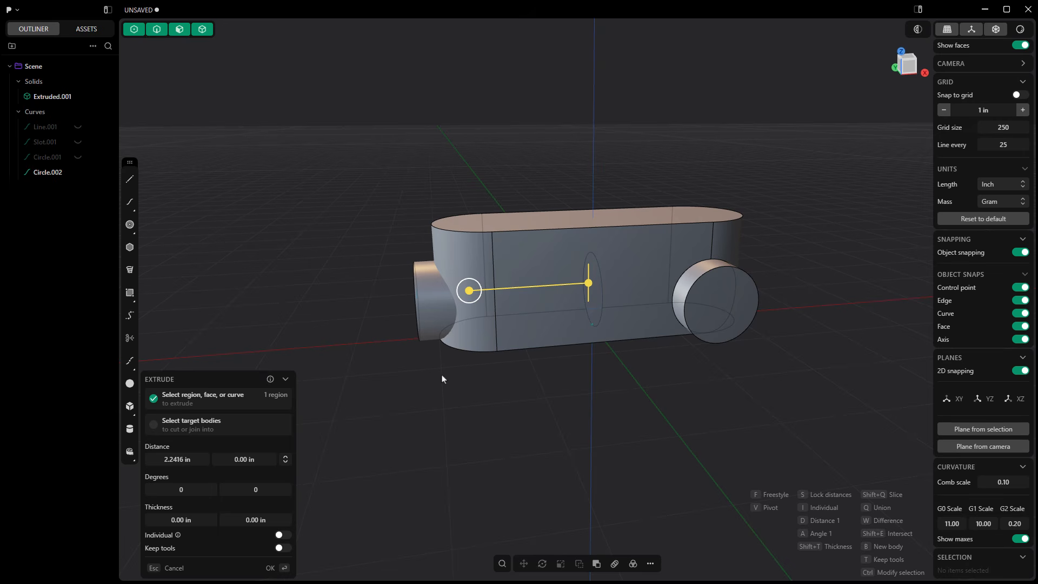
left_click_drag(468, 290, 463, 291)
middle_click_drag(487, 327, 518, 352)
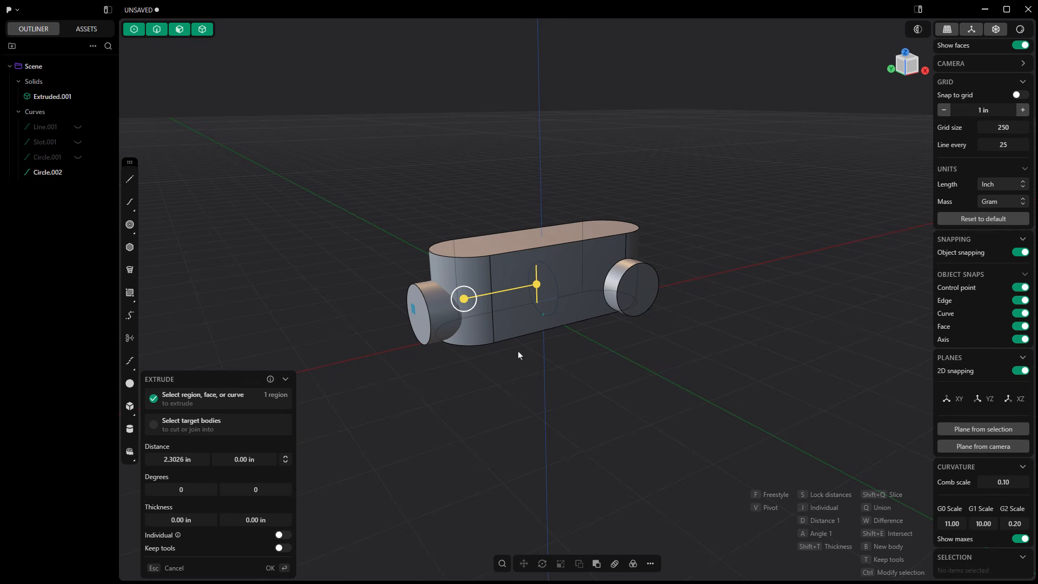
left_click_drag(464, 299, 468, 302)
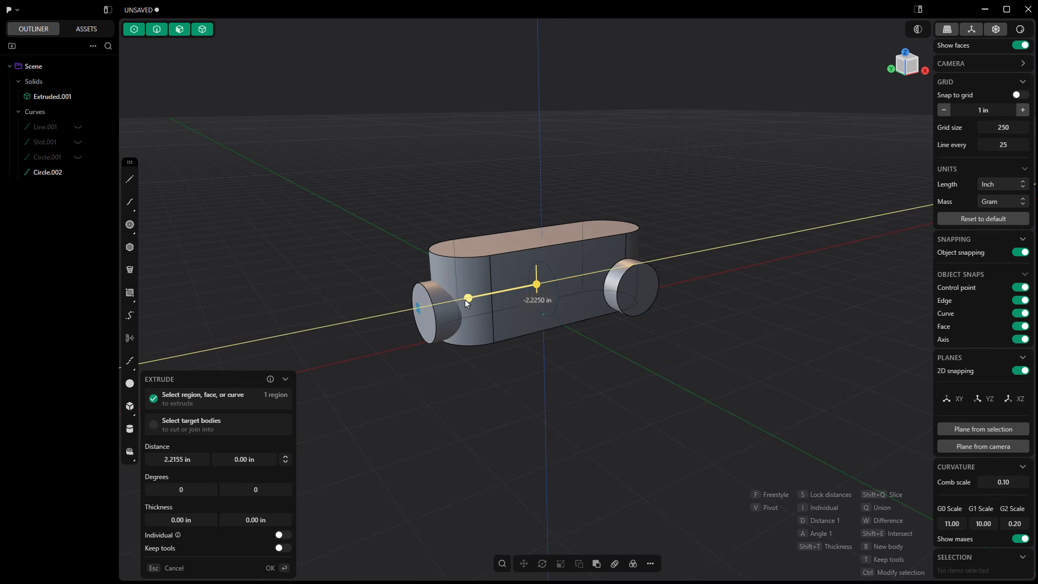
key("Return")
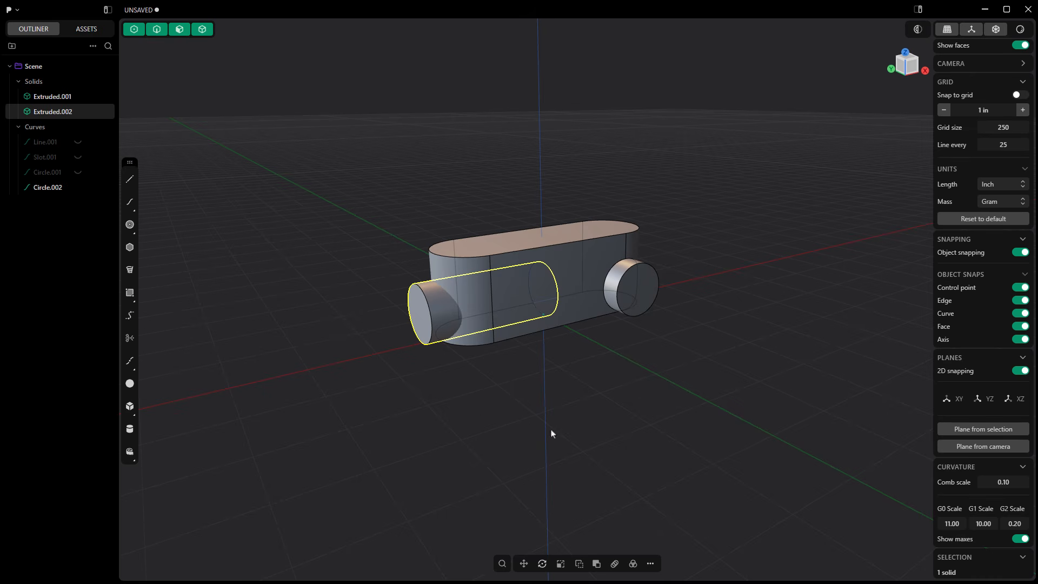
Union the cylindrical hub at the rounded end with the conduit body using a Boolean.
left_click(597, 565)
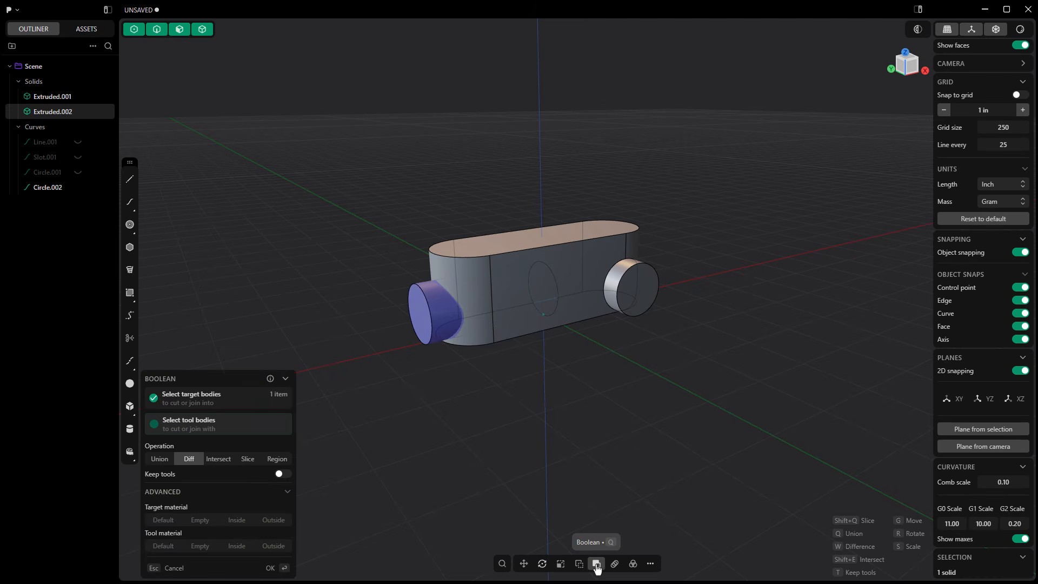
left_click(586, 251)
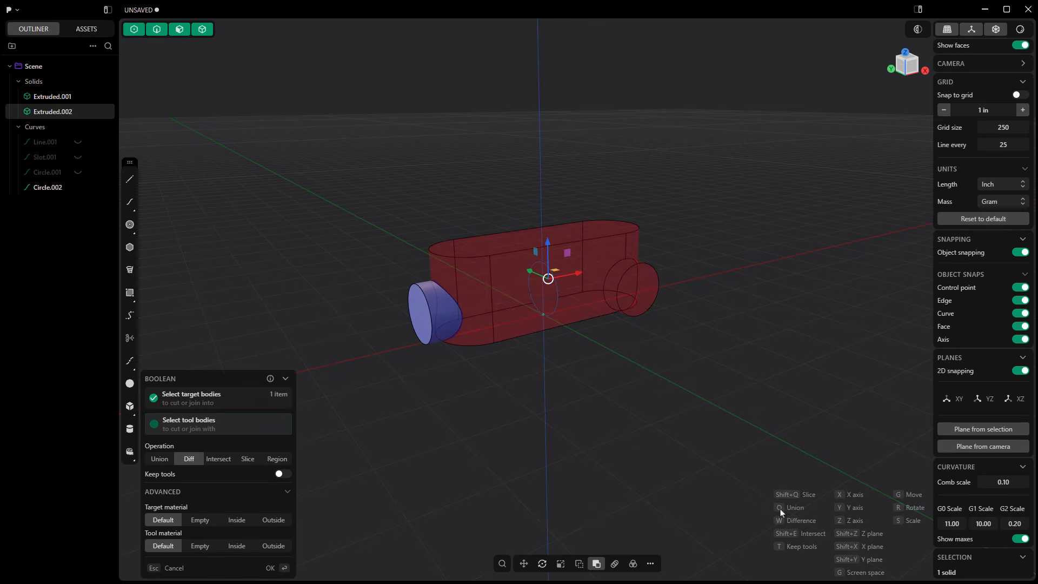
left_click(163, 461)
key("Return")
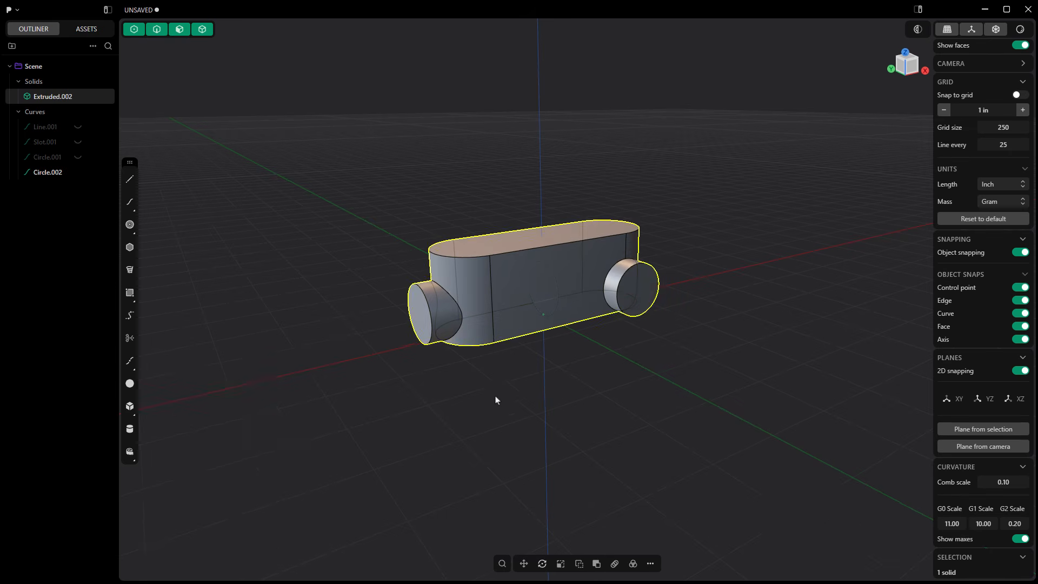
Hollow the solid with a thickness of -0.10 in, opening the body's upper face and the end faces of both hubs.
middle_click_drag(553, 402, 543, 428)
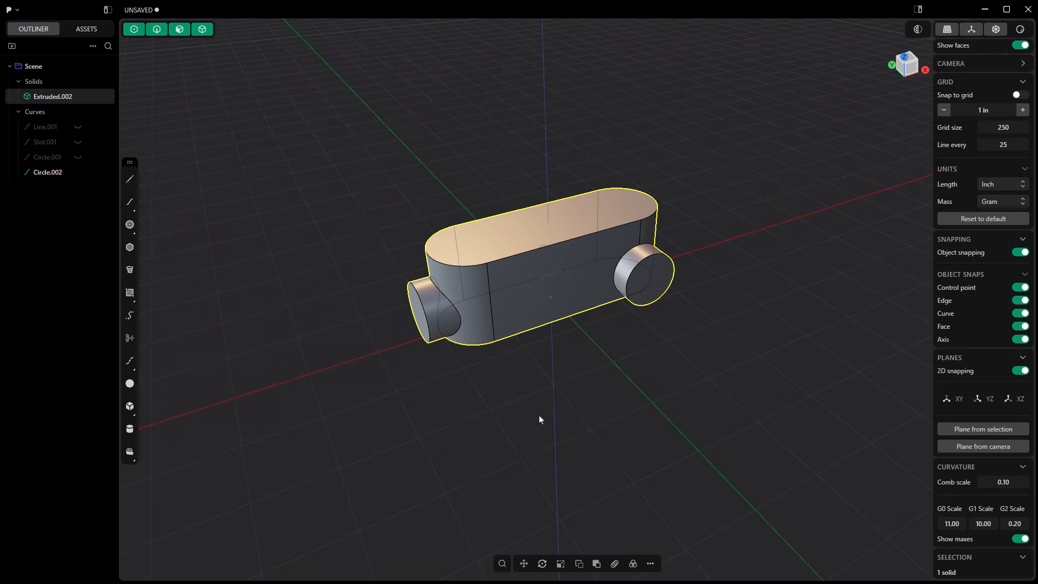
middle_click_drag(481, 398, 455, 323)
left_click(417, 319)
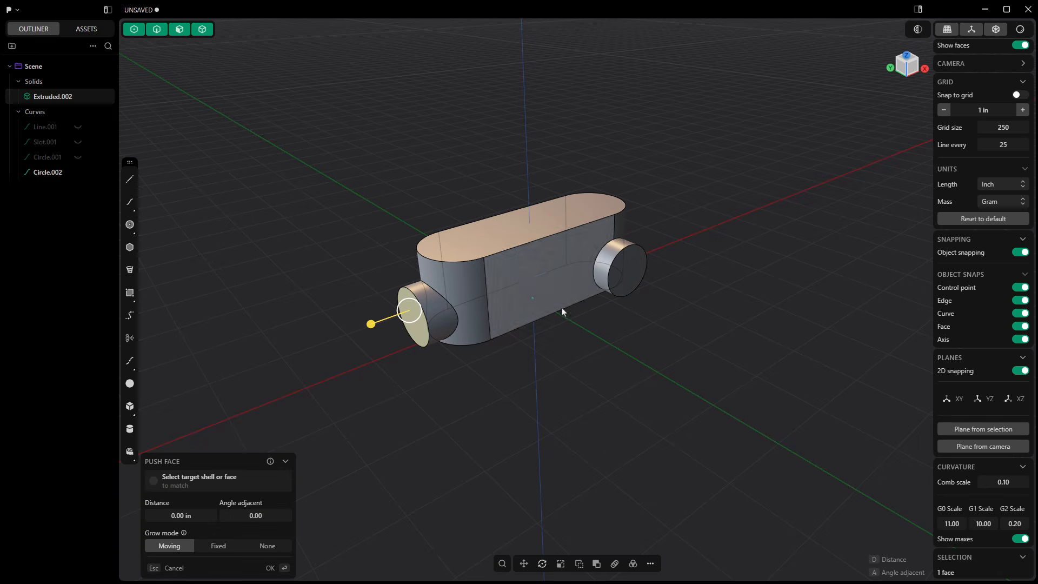
left_click(631, 266)
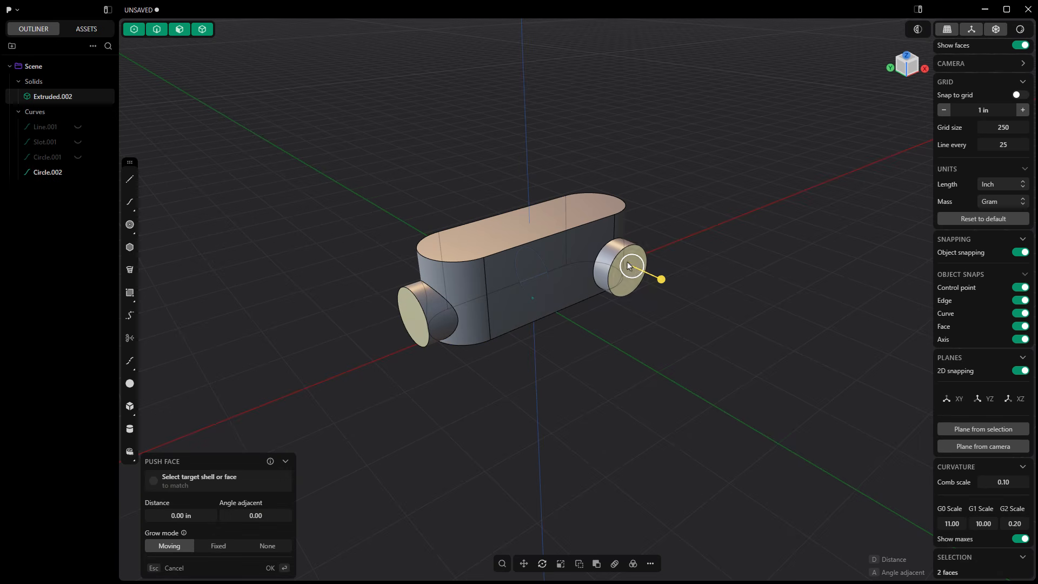
left_click(524, 221)
left_click(502, 563)
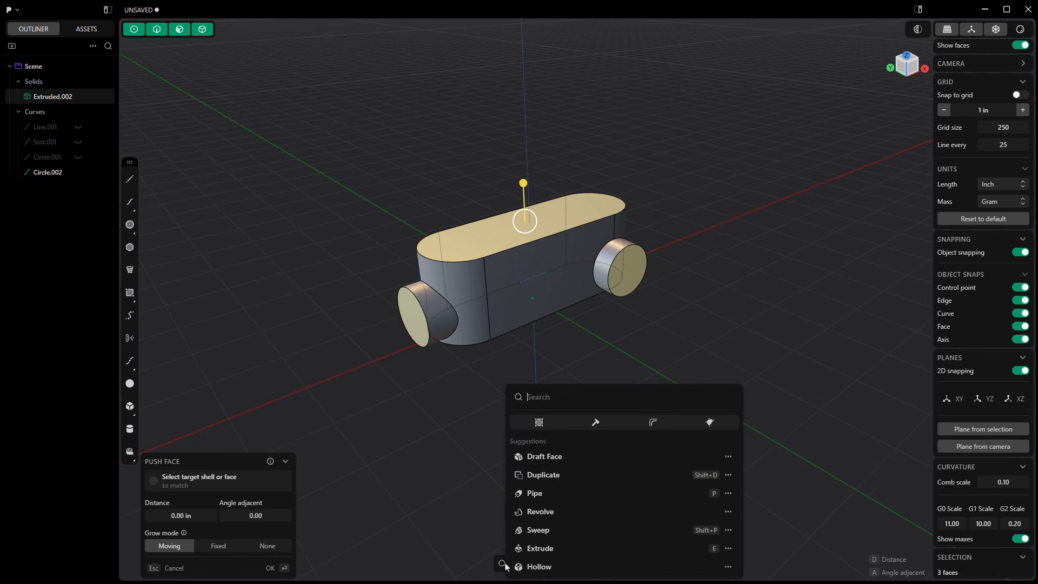
type("holl")
key("Return")
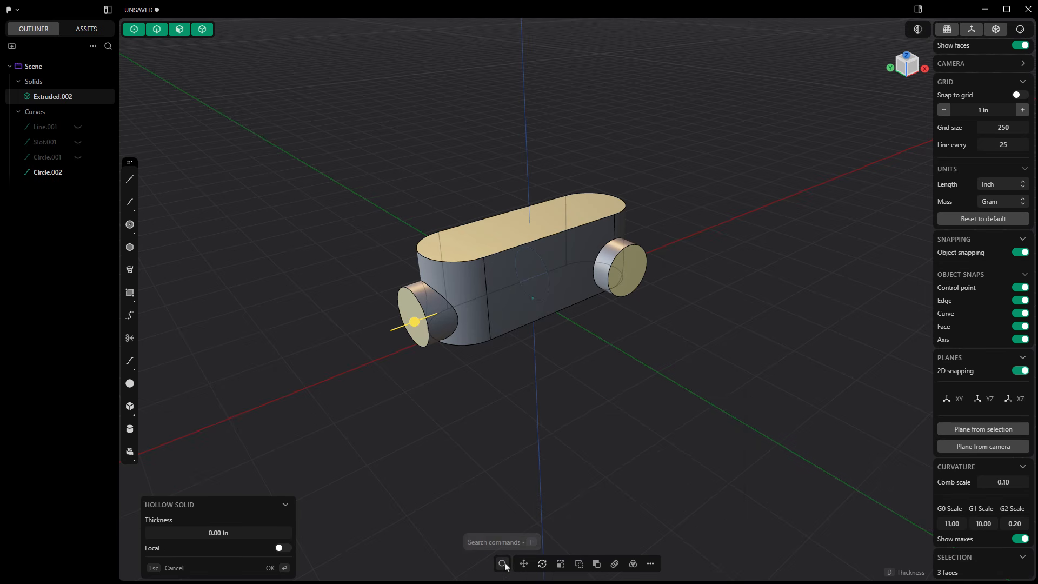
left_click(246, 530)
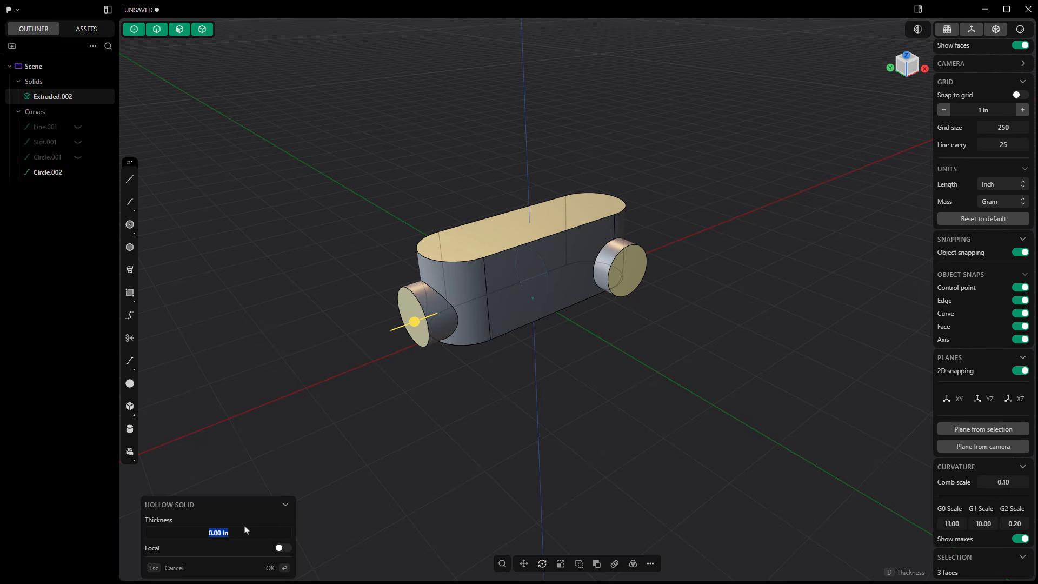
key("BackSpace")
key("Return")
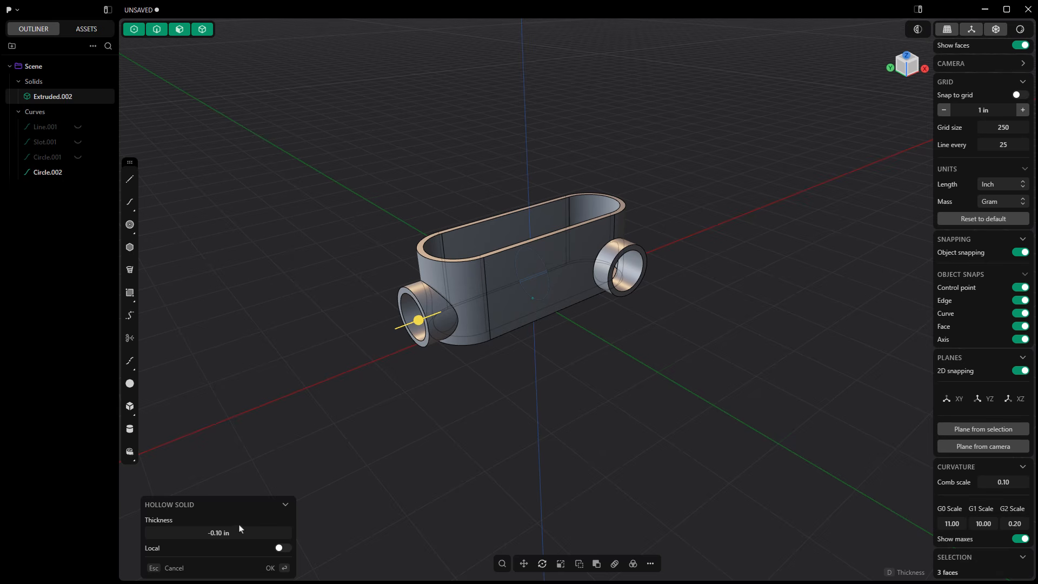
key("Return")
Hide the remaining hub circle curve and turn off X-ray mode.
middle_click_drag(459, 431, 464, 505)
left_click(77, 173)
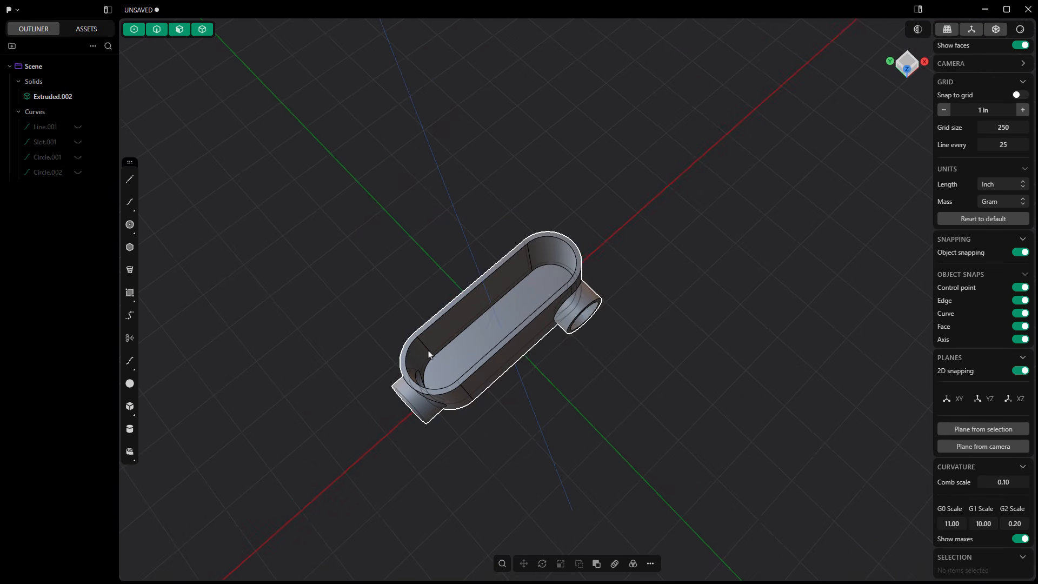
middle_click_drag(430, 354, 565, 332)
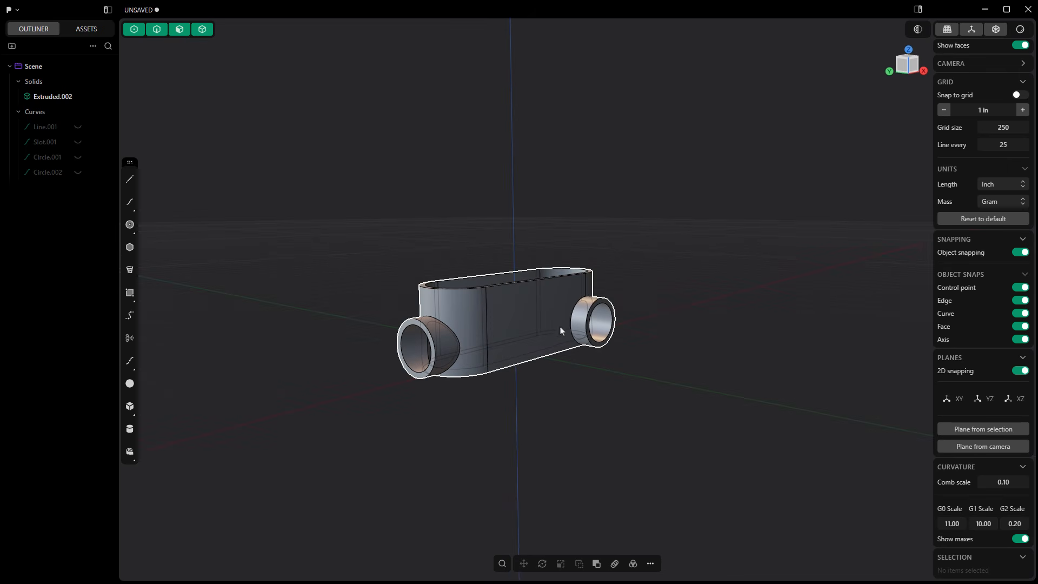
left_click(997, 33)
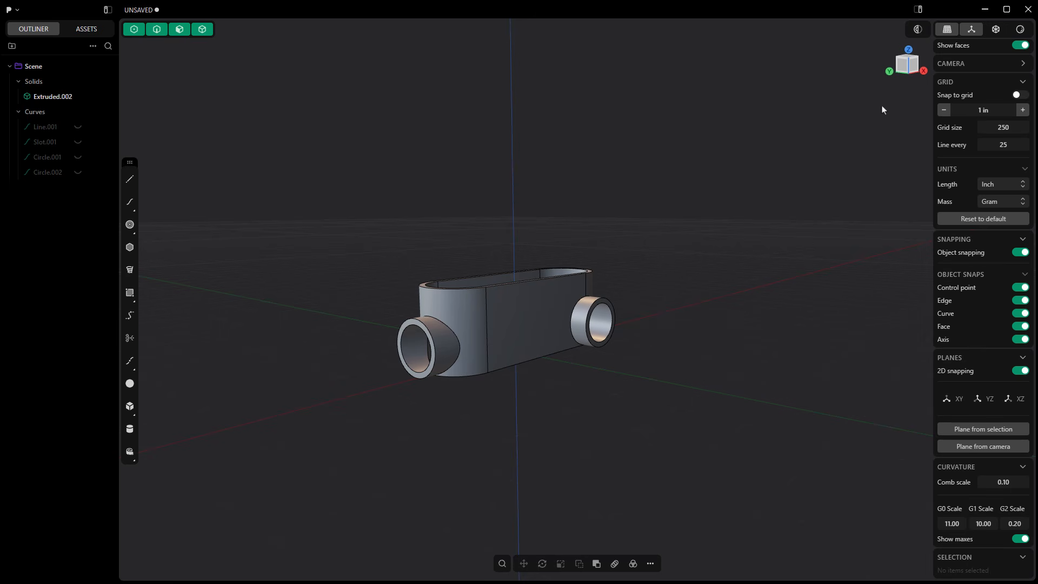
Offset the inner edge of the end hub's opening outward to about midway across the rim face with Offset Curve.
scroll(539, 333, "up", 4)
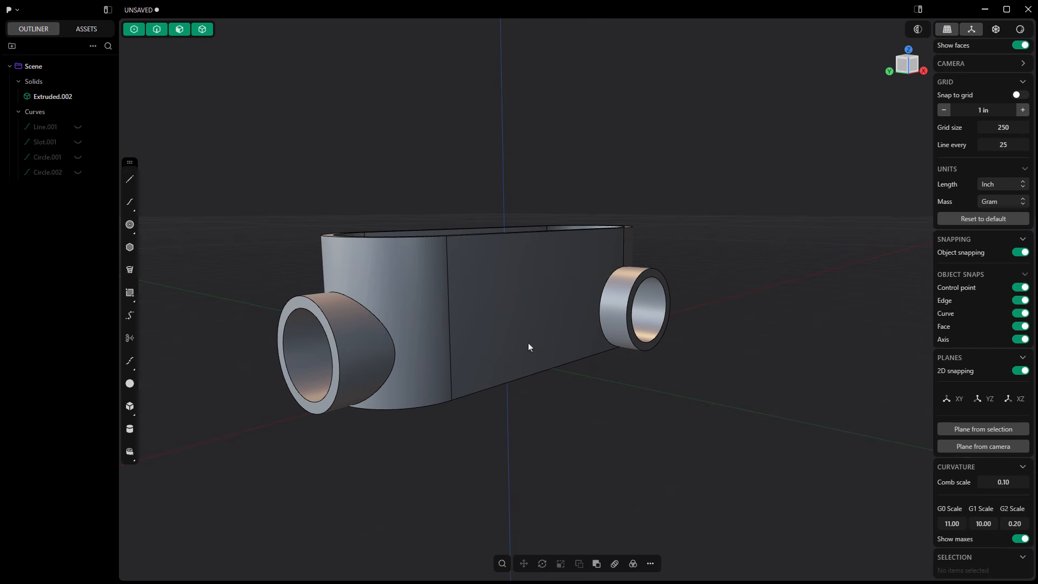
scroll(293, 309, "up", 3)
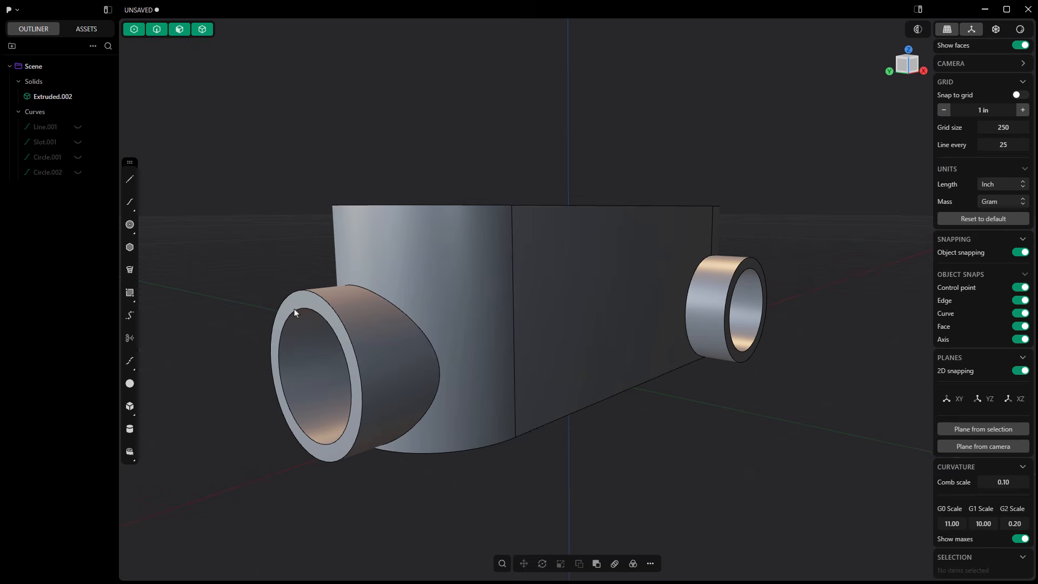
left_click(303, 303)
left_click(311, 303)
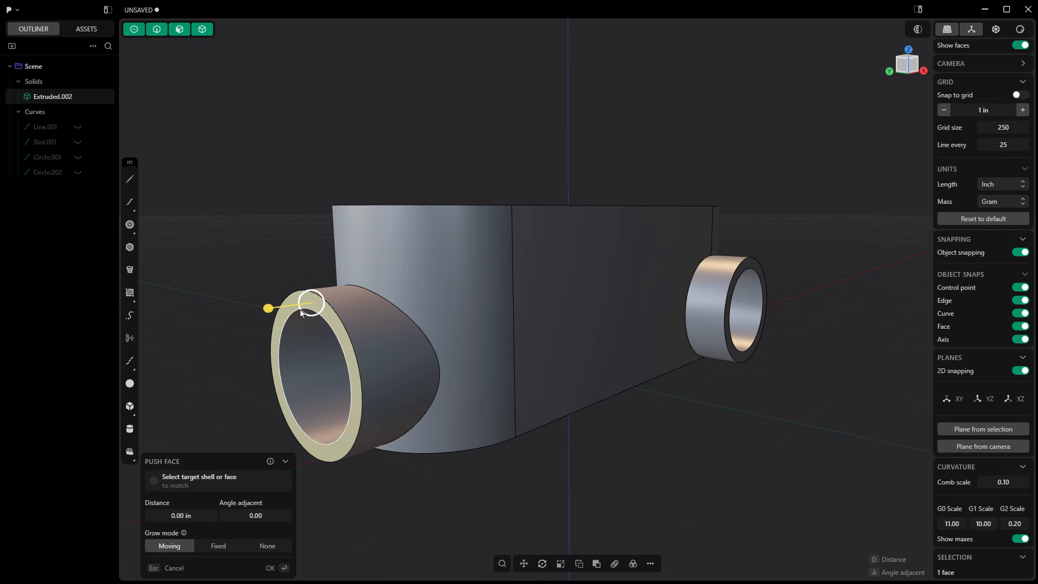
left_click(322, 316)
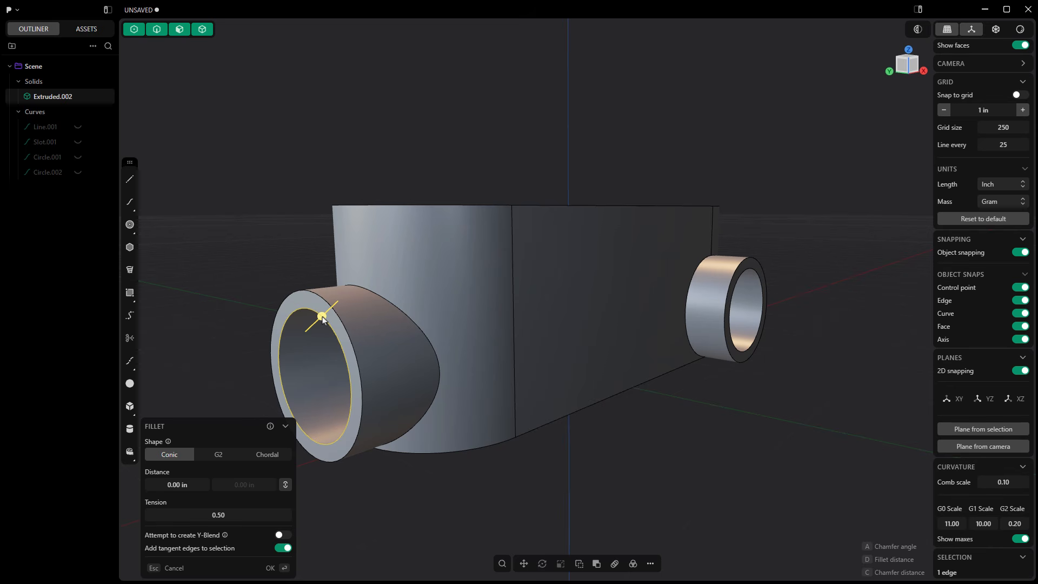
left_click(650, 563)
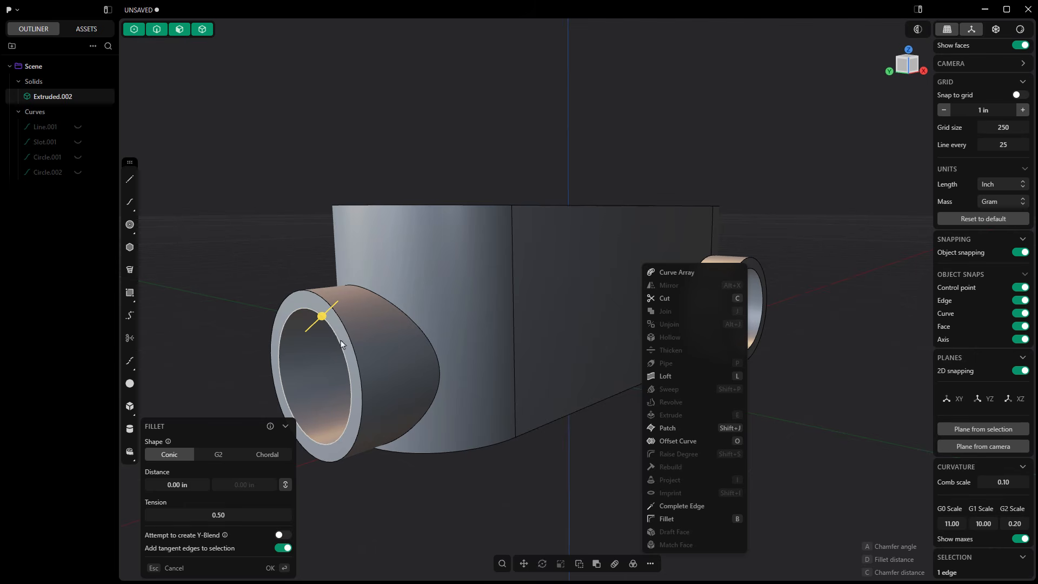
left_click(677, 441)
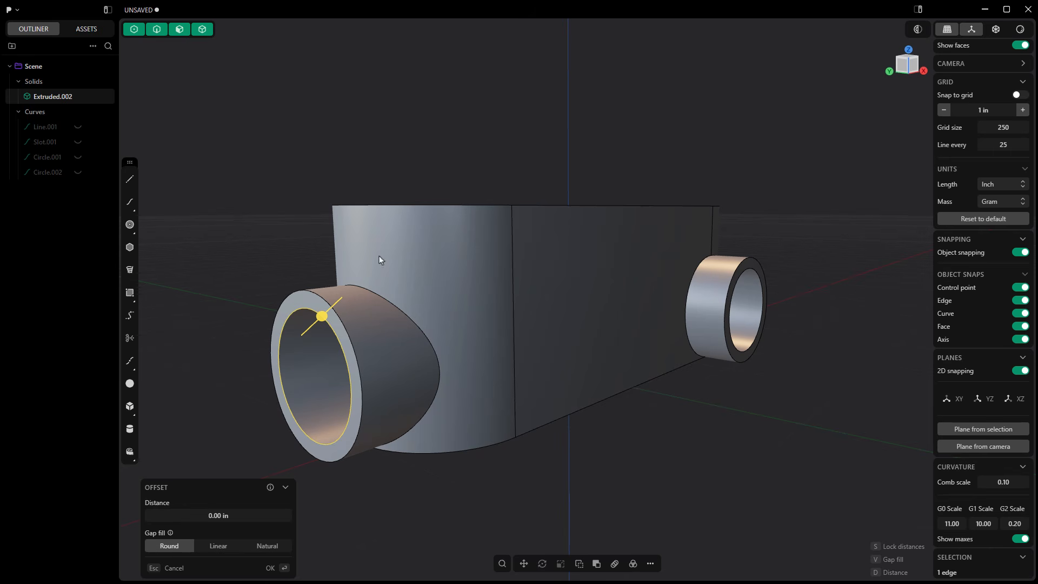
left_click_drag(323, 318, 326, 313)
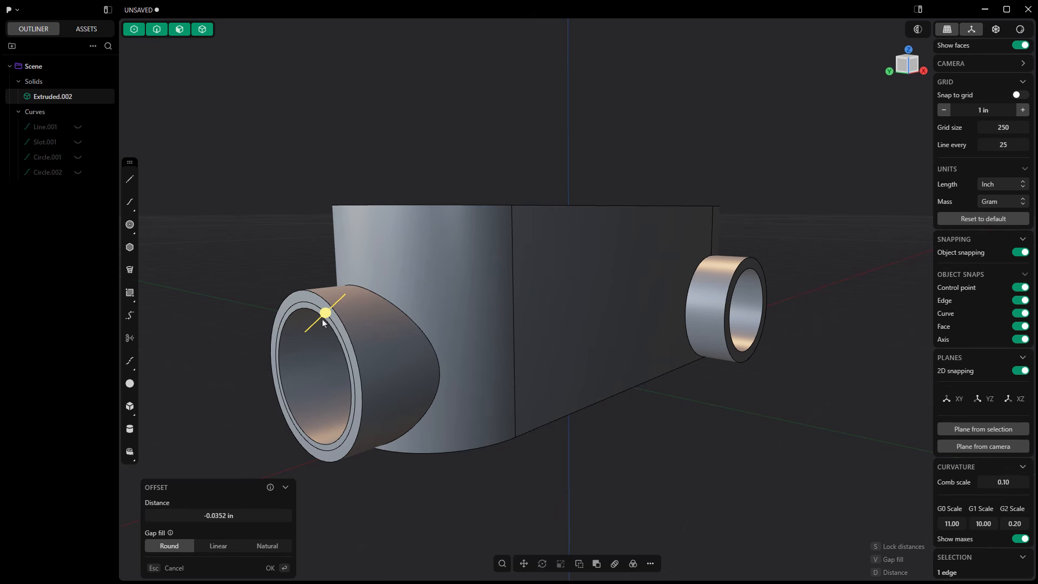
left_click_drag(326, 313, 327, 313)
key("Return")
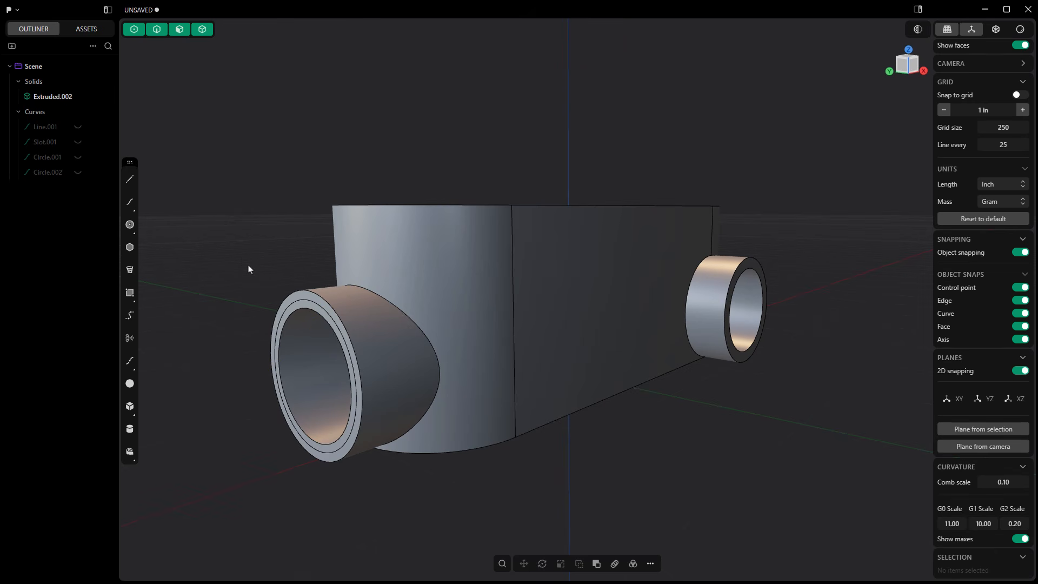
Push the inner ring of the end hub's rim face about 0.29 in inward to form a recessed socket.
left_click(303, 316)
scroll(312, 296, "up", 5)
left_click(312, 296)
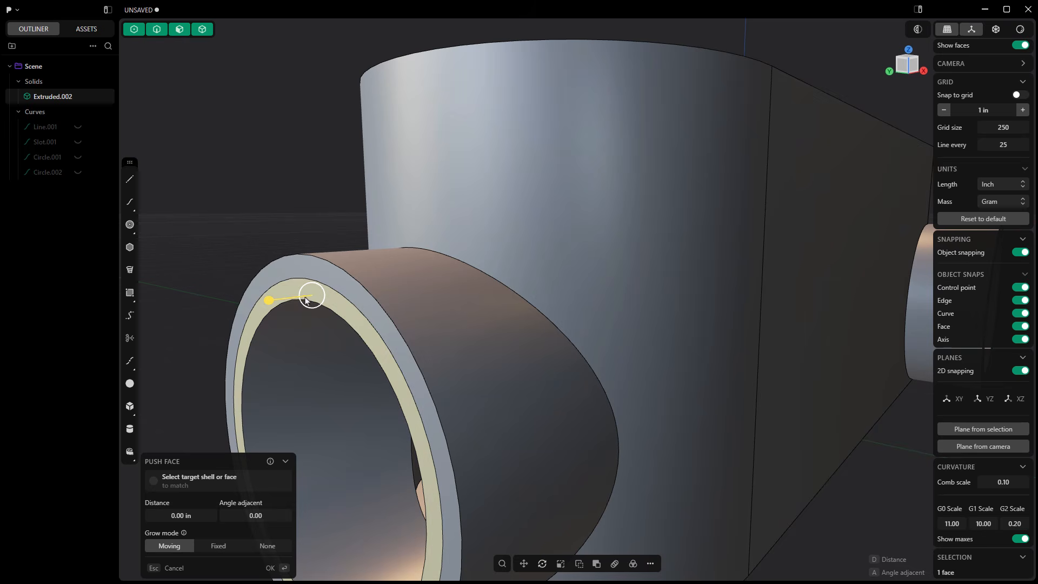
left_click_drag(311, 296, 396, 300)
scroll(395, 300, "down", 6)
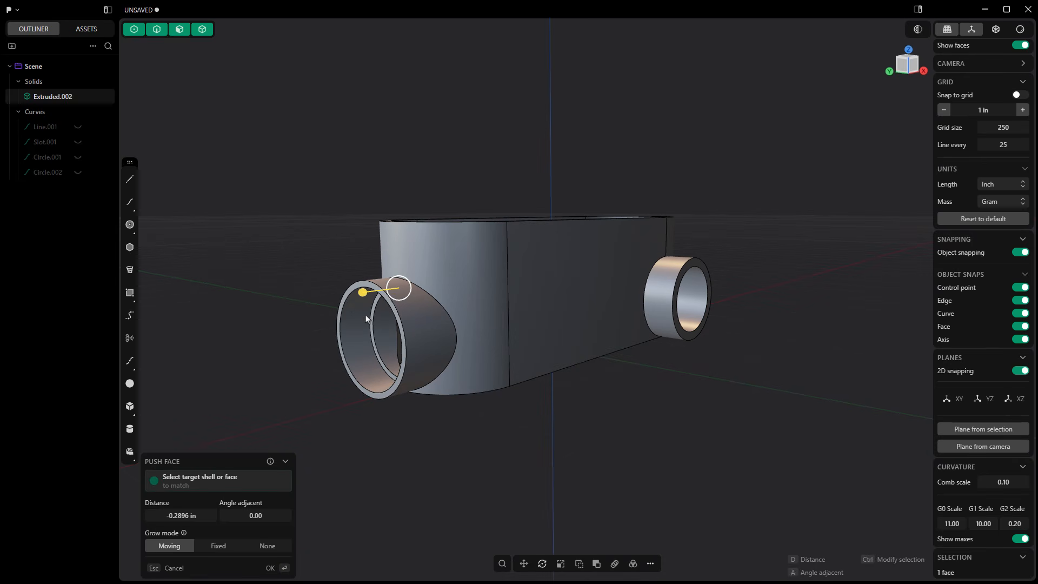
key("Return")
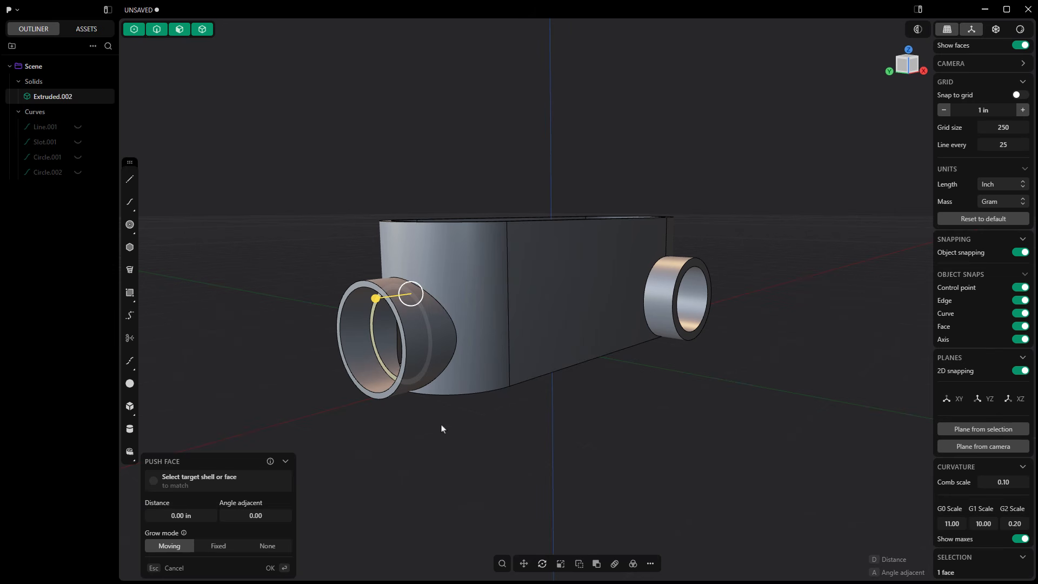
key("Escape")
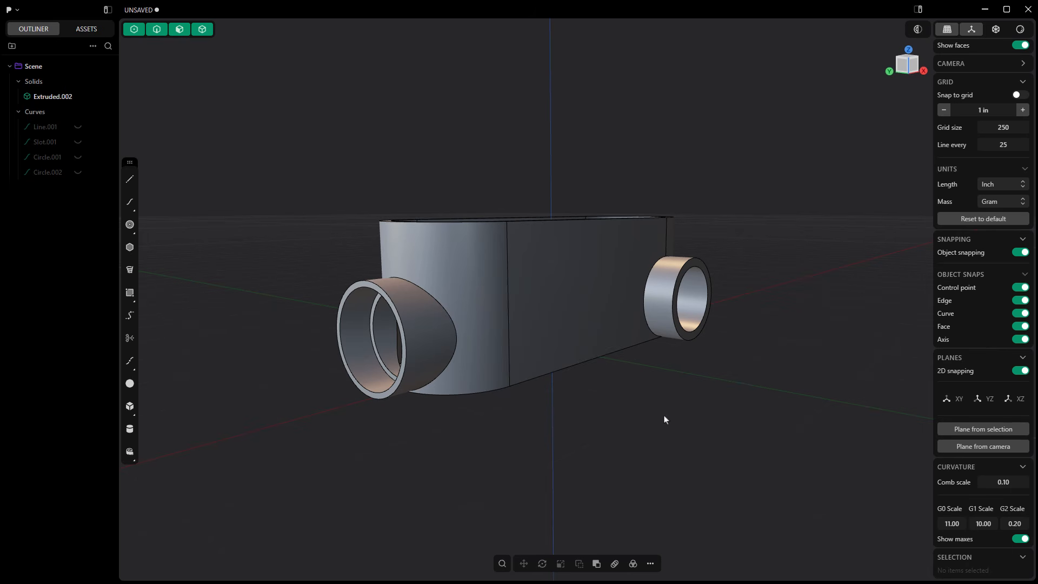
Create a temporary construction plane from the rim face of the side hub.
scroll(660, 417, "up", 6)
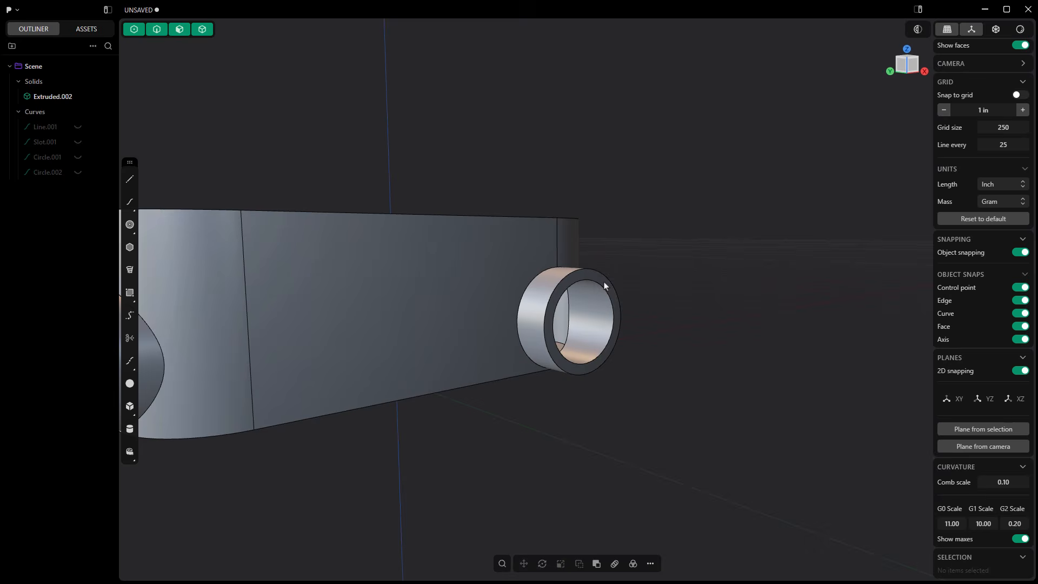
scroll(603, 285, "up", 4)
left_click(602, 278)
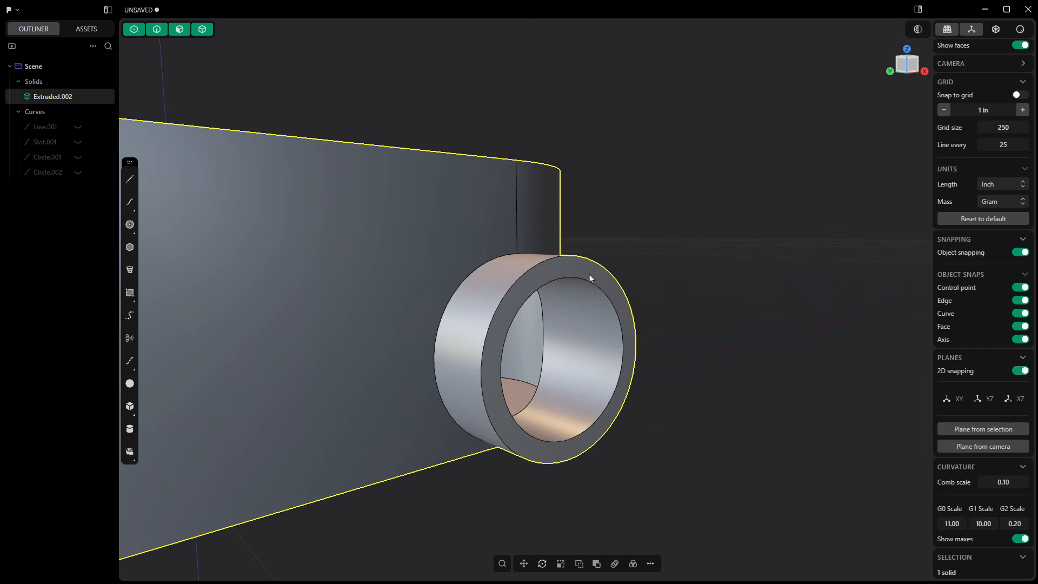
left_click(588, 274)
key("o")
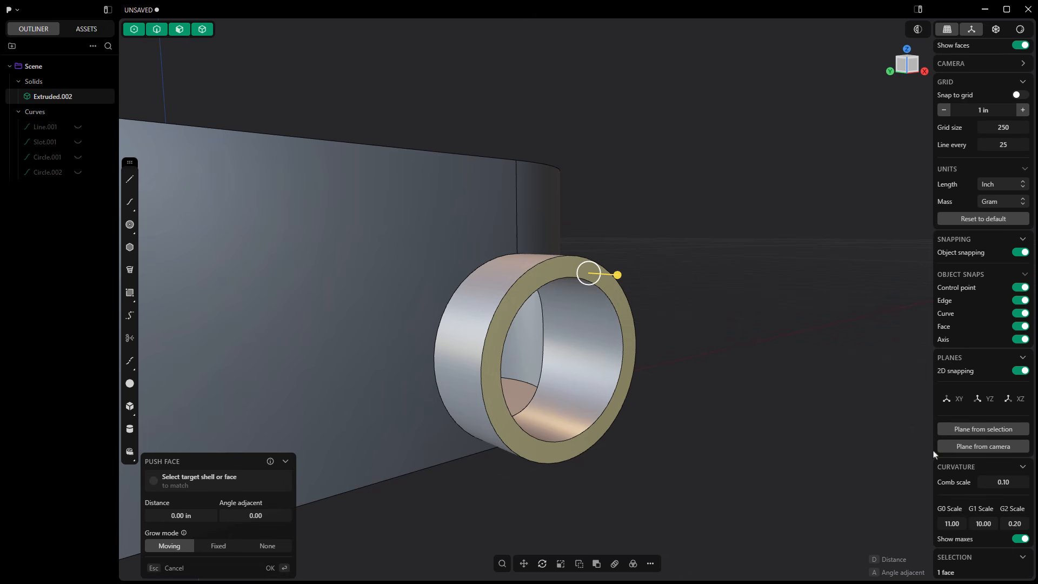
left_click(982, 429)
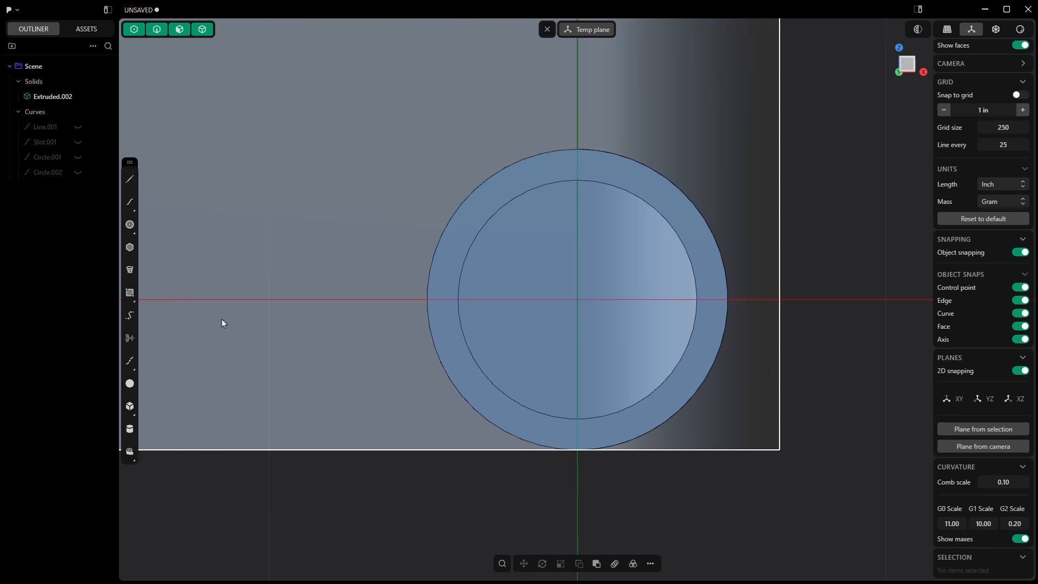
Draw a circle centred on the side hub's opening, with its edge midway between the rim's inner and outer edges.
left_click(130, 224)
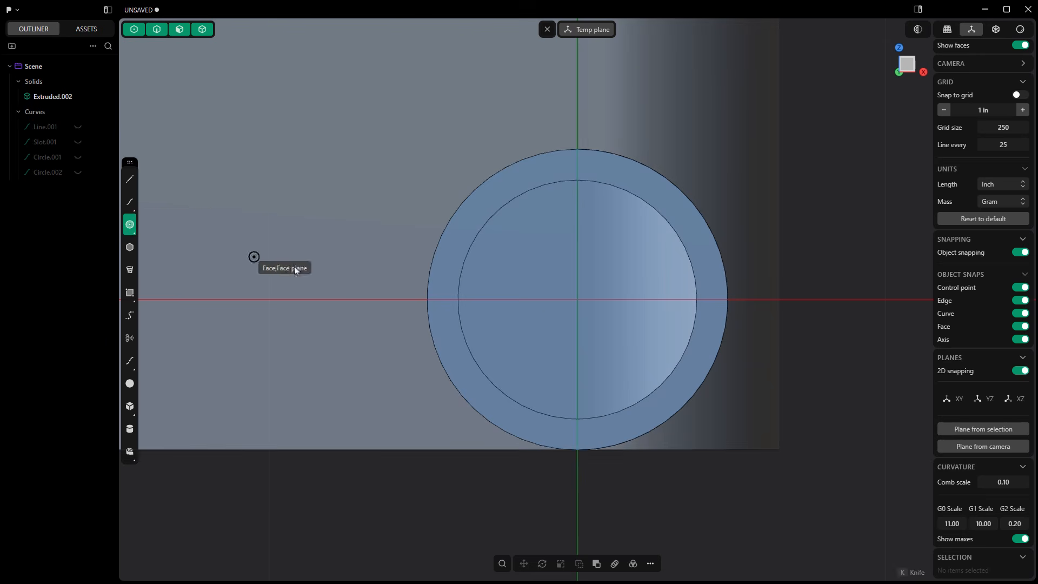
left_click(576, 300)
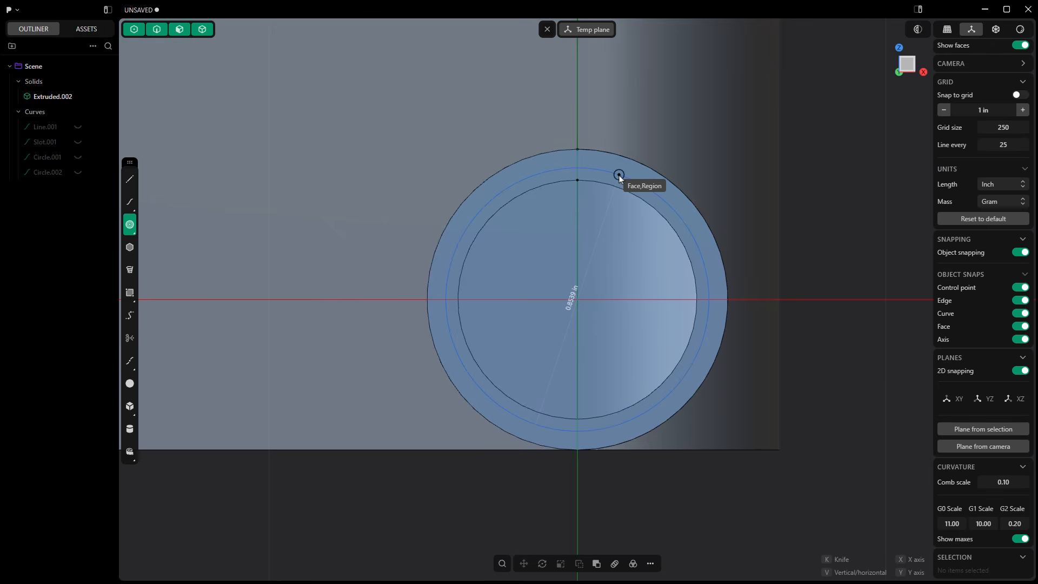
key("Tab")
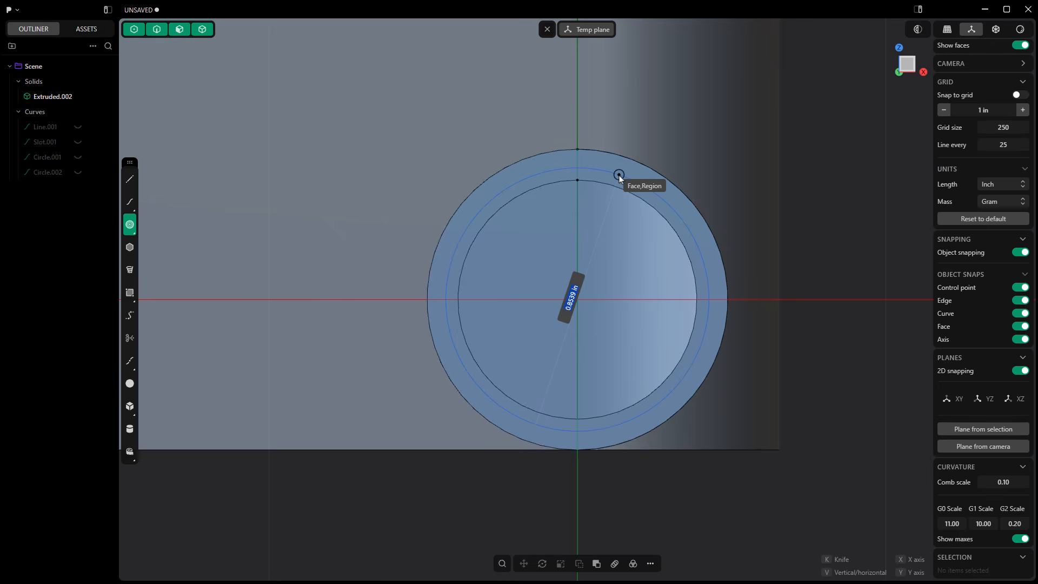
left_click(618, 176)
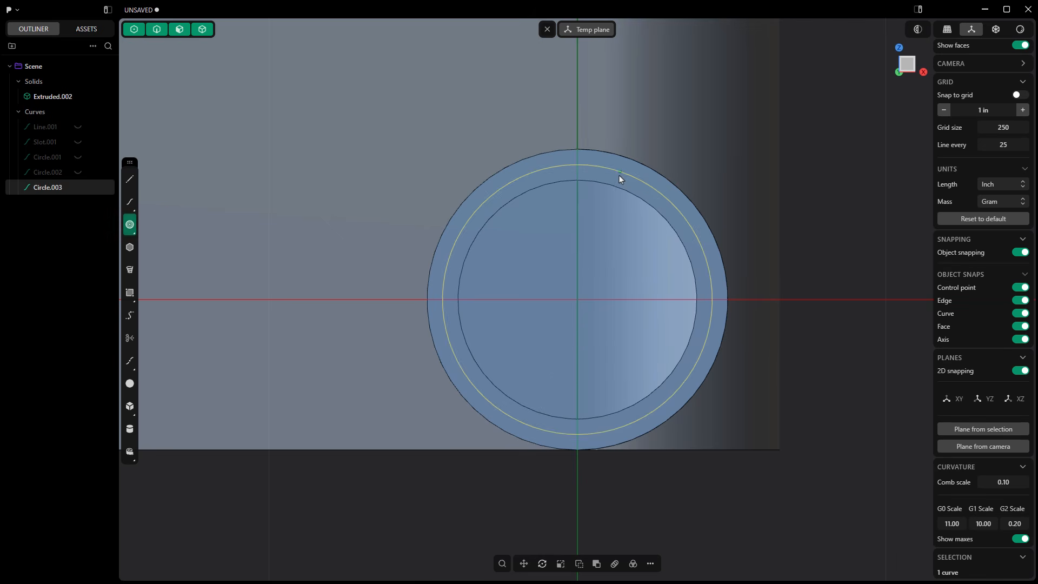
Extrude the circular region on the side hub's rim about 0.2 in inward as a separate solid.
middle_click_drag(552, 37, 663, 211)
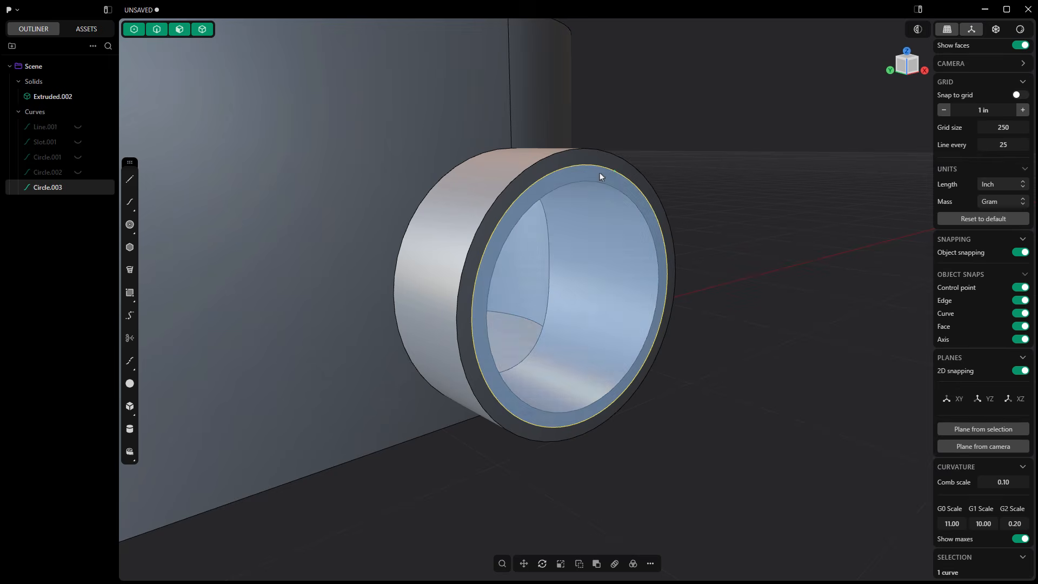
left_click(547, 182)
key("e")
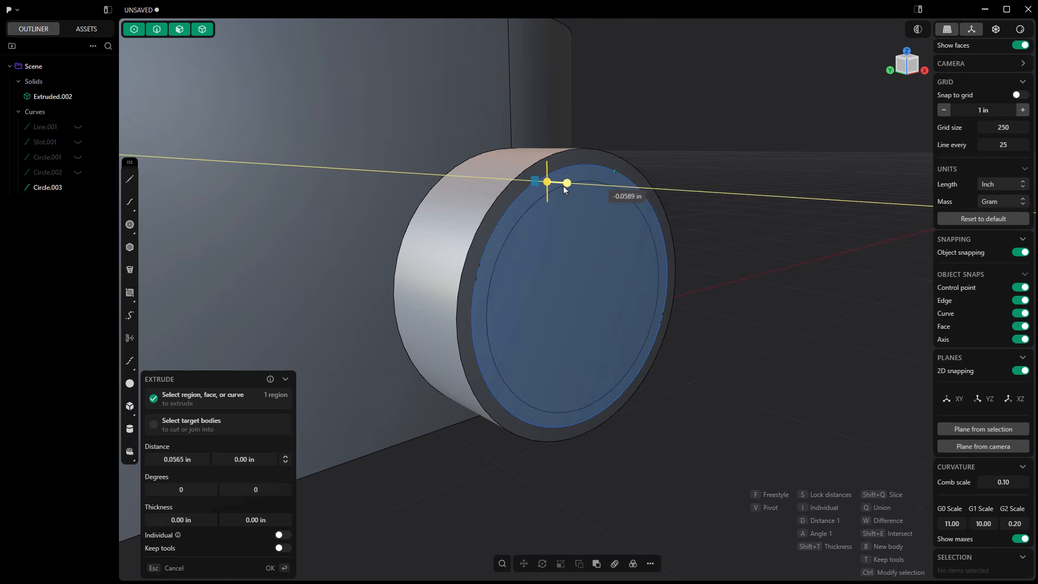
left_click(535, 195)
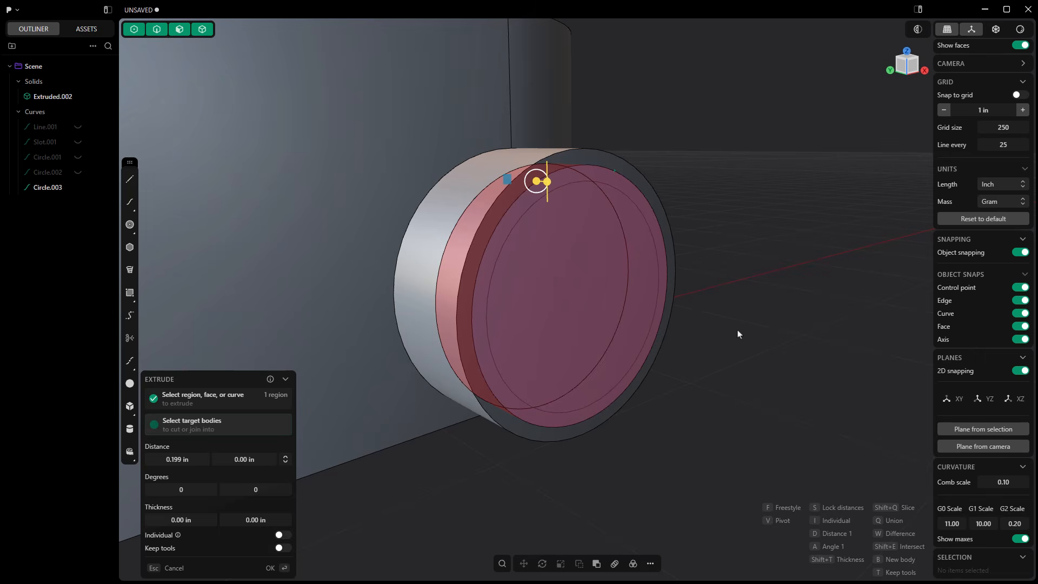
key("Return")
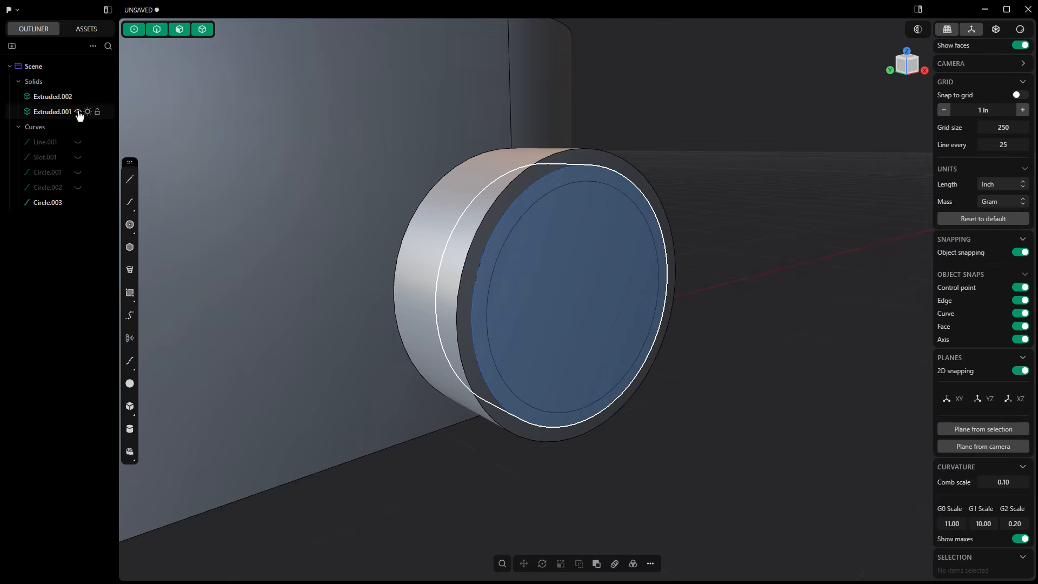
left_click(78, 112)
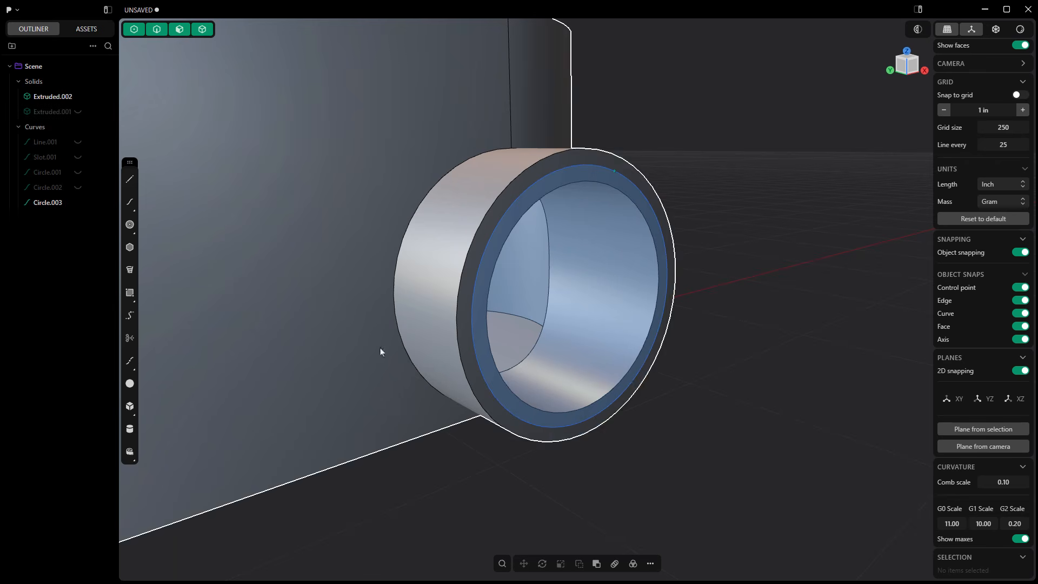
left_click(77, 112)
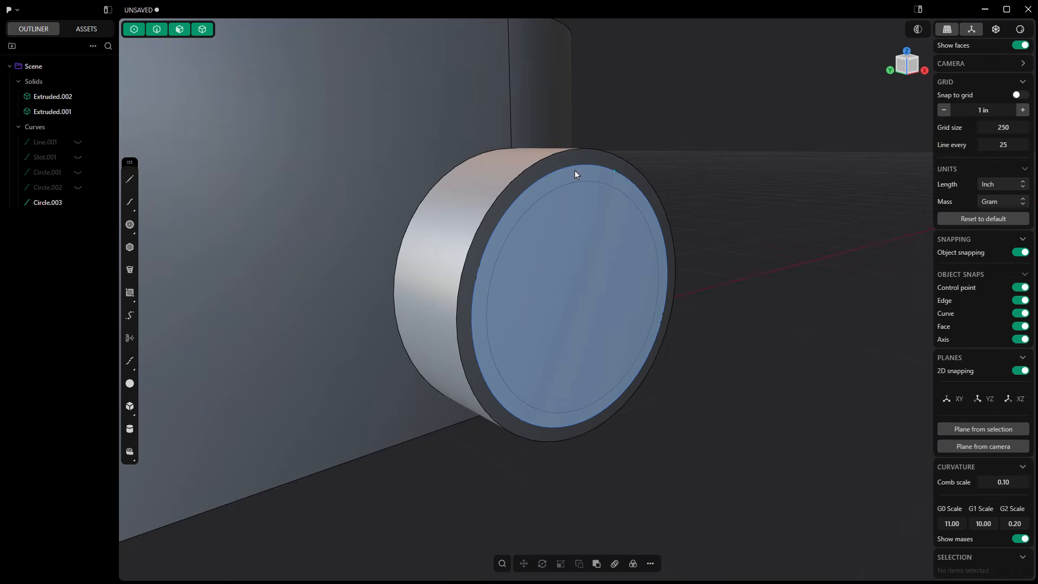
Hide the socket circle and subtract the extruded plug from the conduit body to recess the side hub's opening.
left_click(78, 203)
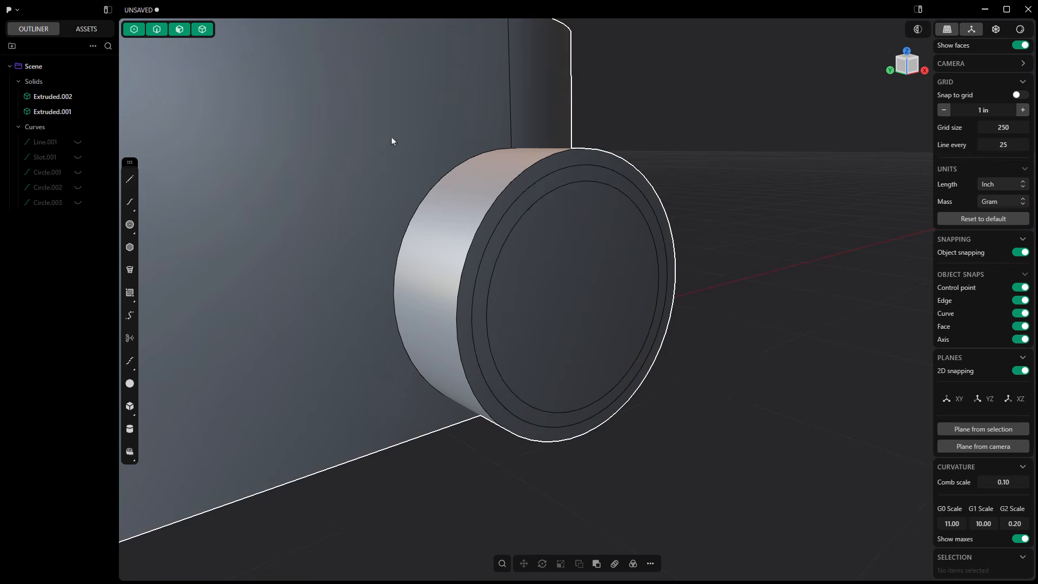
left_click(465, 114)
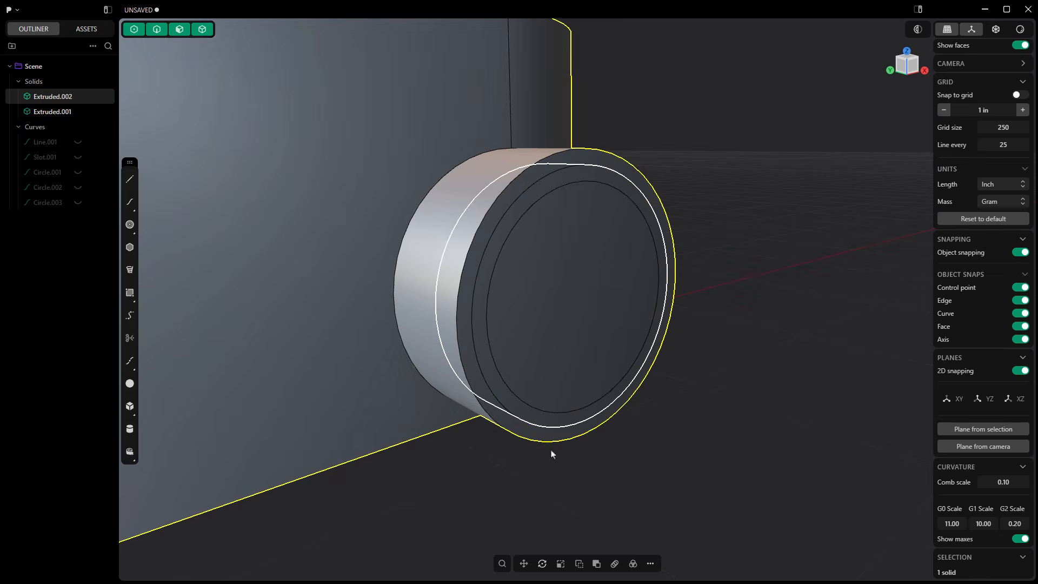
left_click(596, 565)
left_click(566, 296)
right_click(767, 244)
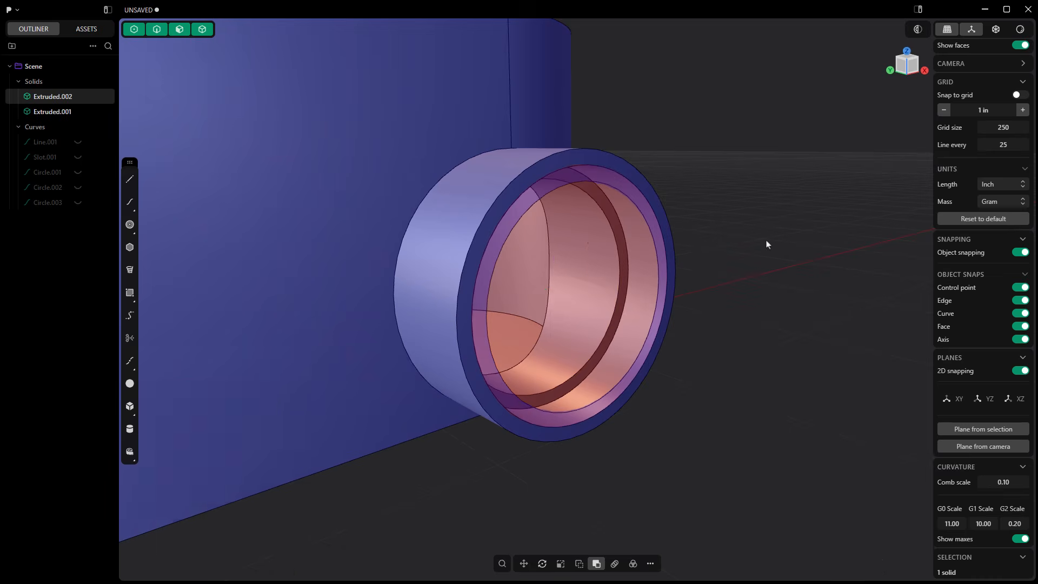
scroll(760, 244, "down", 3)
scroll(749, 250, "down", 8)
middle_click_drag(649, 386, 643, 332)
scroll(643, 333, "up", 2)
left_click(618, 316)
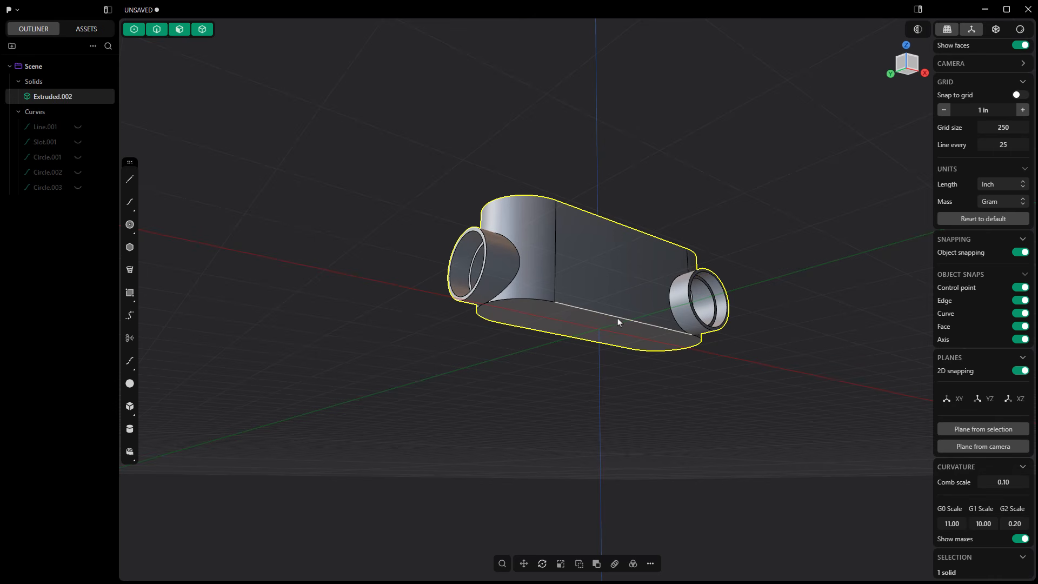
left_click(617, 318)
key("f")
left_click_drag(618, 318, 621, 322)
scroll(475, 318, "up", 1)
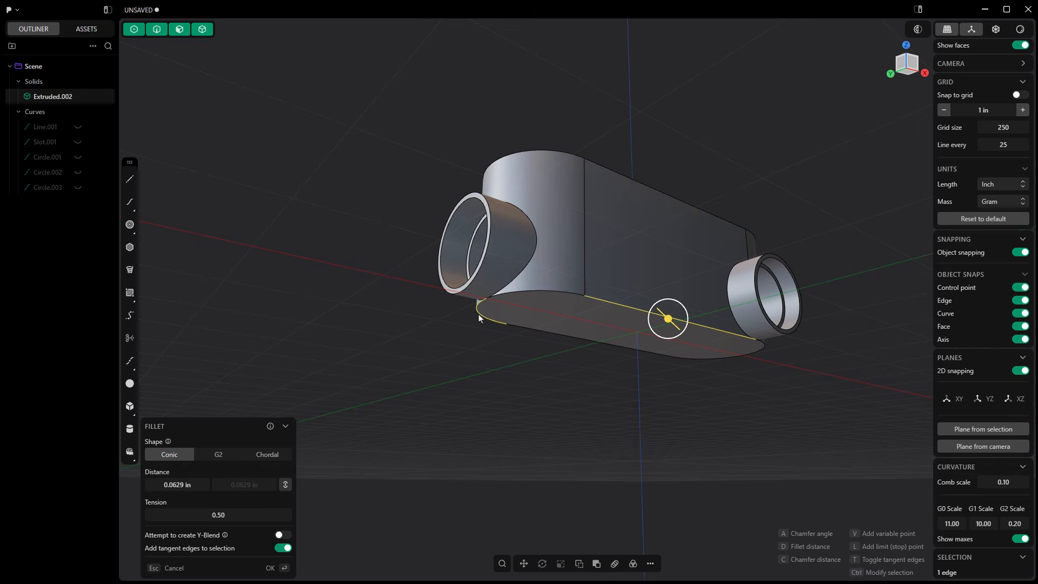
middle_click_drag(650, 373, 641, 396)
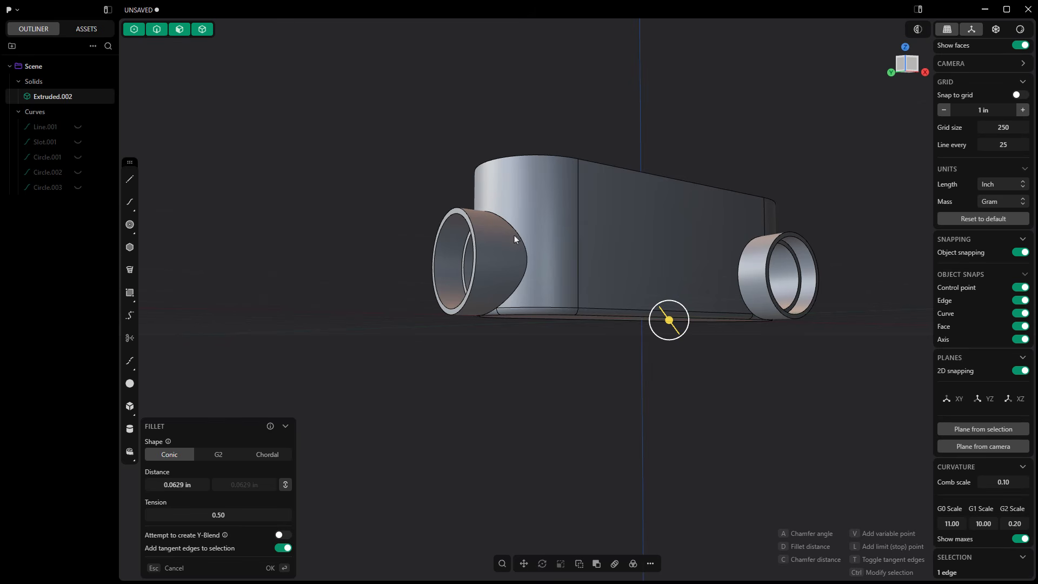
middle_click_drag(528, 263, 593, 275)
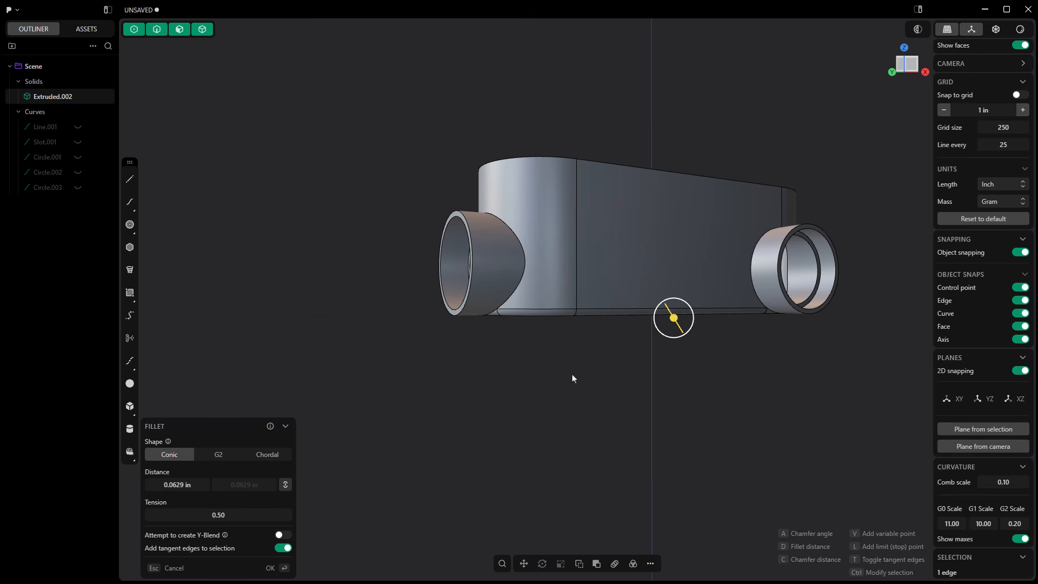
key("Escape")
Try moving the side hub along the body and vertically by selecting its five inner, outer and rim faces.
middle_click_drag(760, 366, 547, 296)
scroll(595, 241, "up", 2)
scroll(593, 240, "up", 5)
left_click(605, 211)
left_click(603, 204)
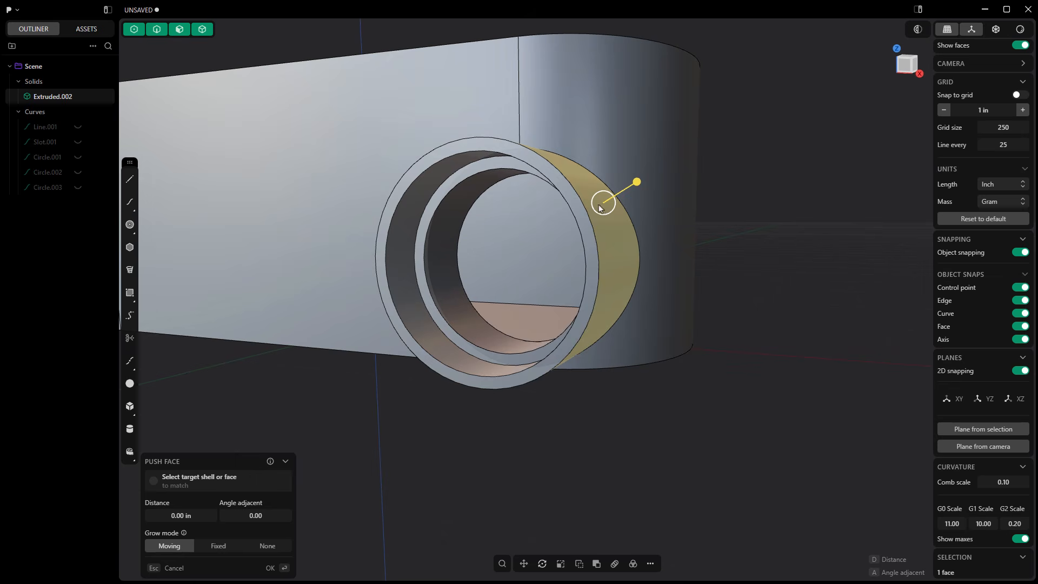
left_click(568, 190)
left_click(439, 172)
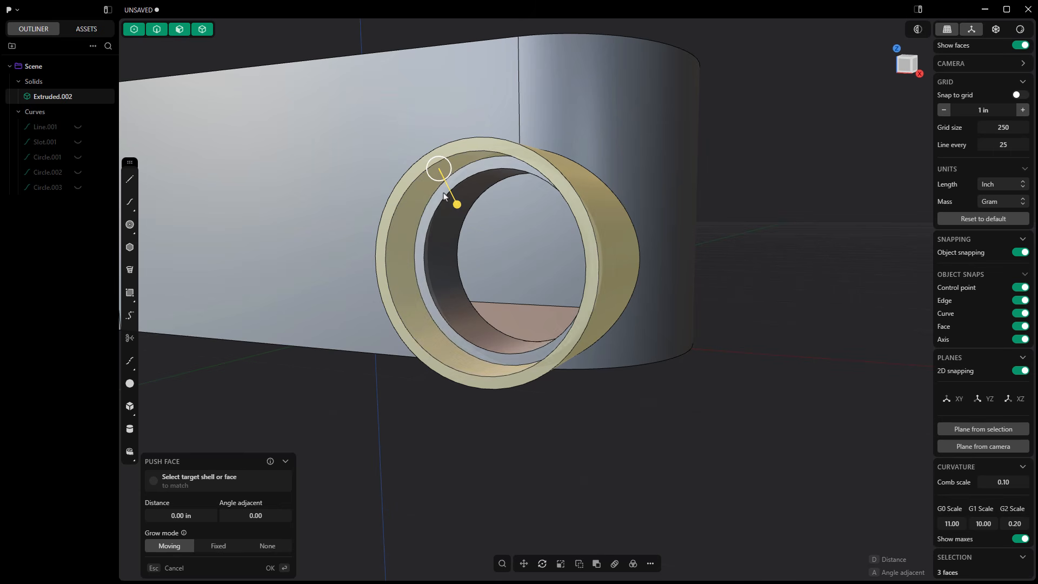
left_click(437, 200)
left_click(442, 226)
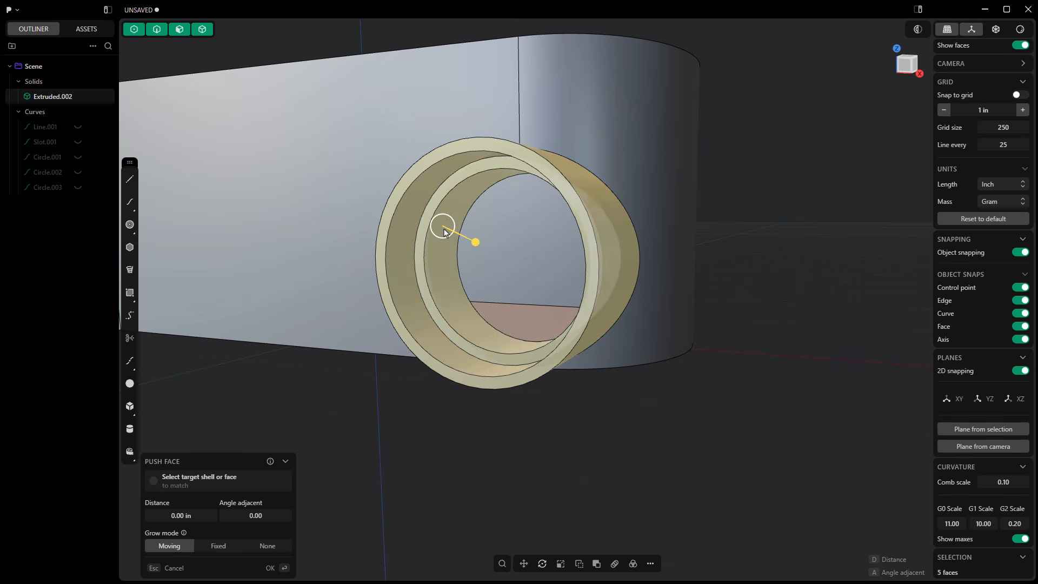
left_click(524, 563)
left_click_drag(537, 288, 486, 190)
left_click_drag(520, 230, 567, 203)
middle_click_drag(687, 205, 623, 254)
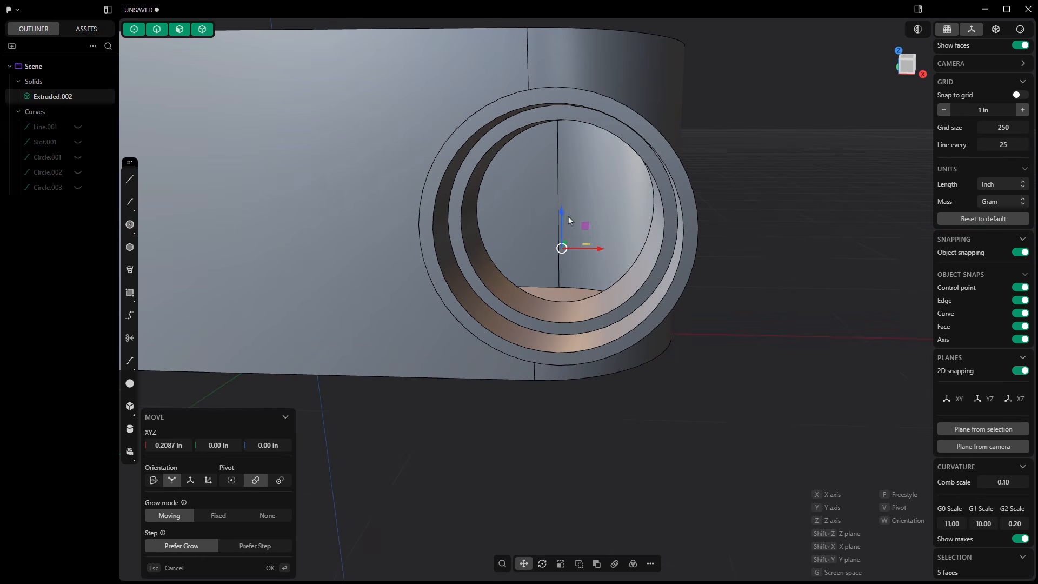
mouse_move(563, 216)
left_mouse_down()
mouse_move(561, 349)
mouse_move(550, 215)
left_mouse_up()
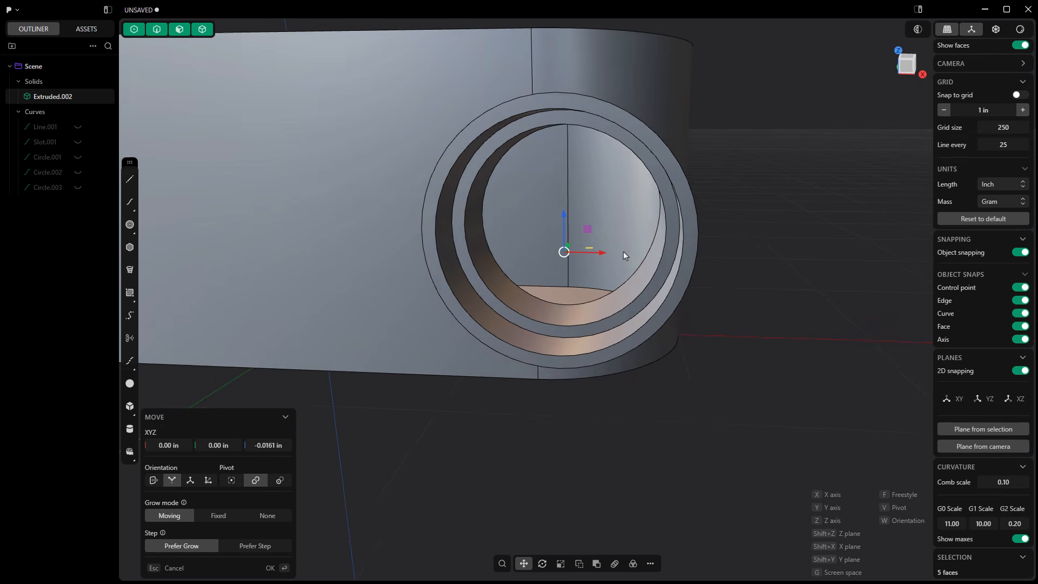
middle_click_drag(624, 252, 689, 227)
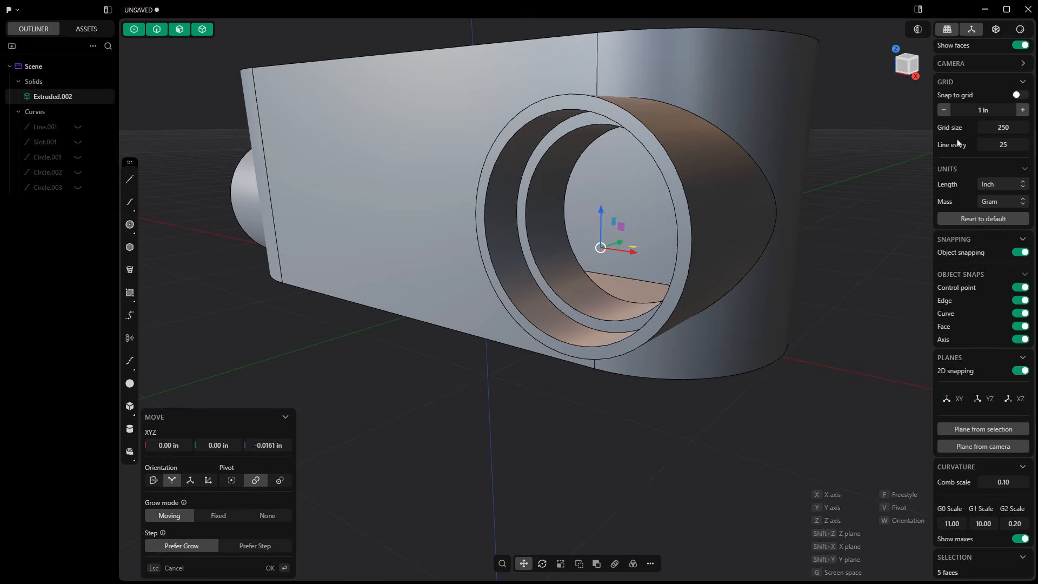
middle_click_drag(637, 283, 659, 290)
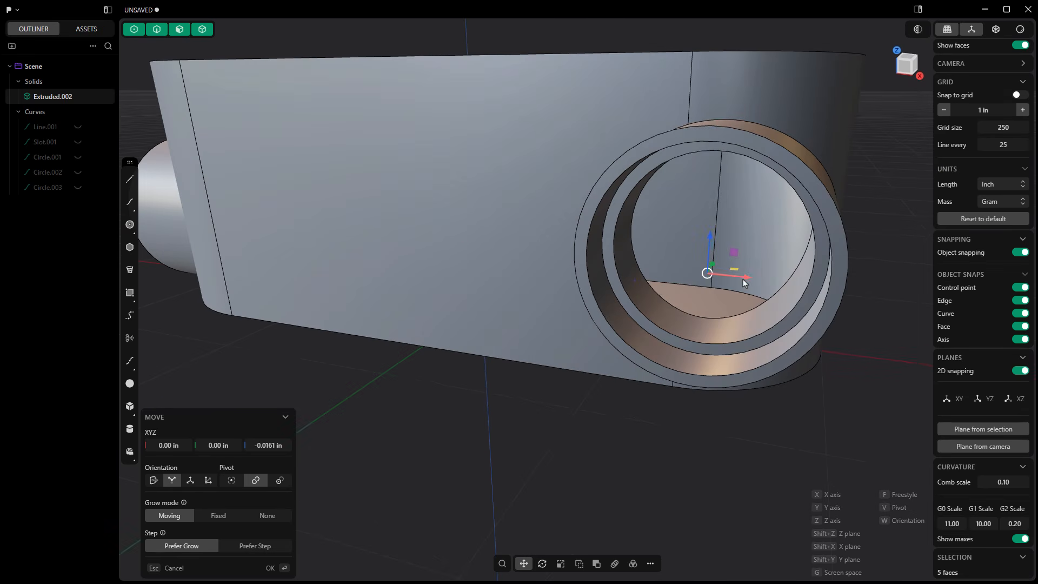
left_click_drag(743, 280, 637, 268)
key("Escape")
scroll(595, 366, "down", 5)
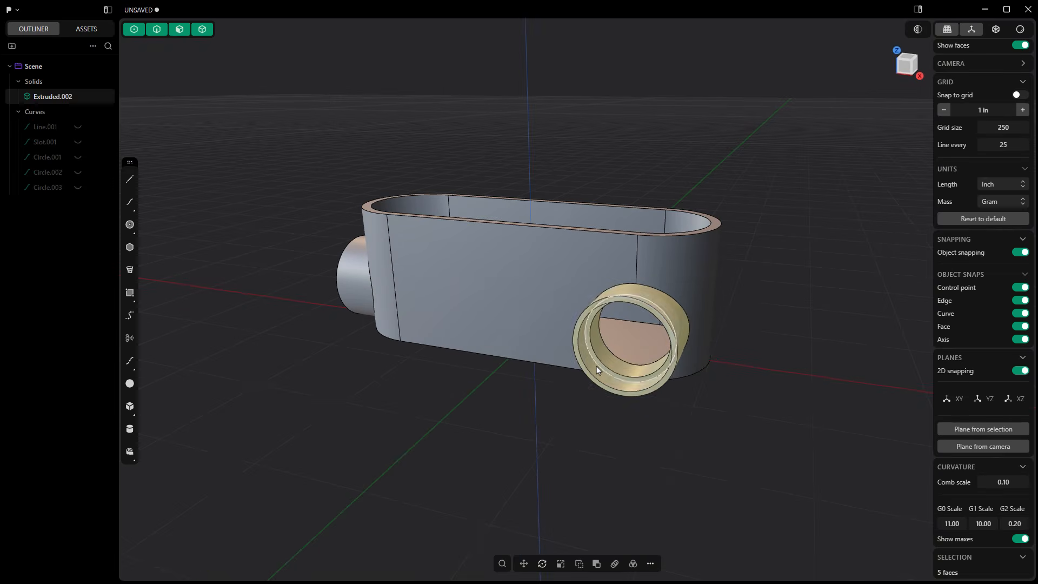
left_click(567, 438)
Fillet the bottom outer edge of the conduit body by about 0.036 in, including its tangent edges.
middle_click_drag(567, 438, 566, 361)
scroll(579, 325, "up", 5)
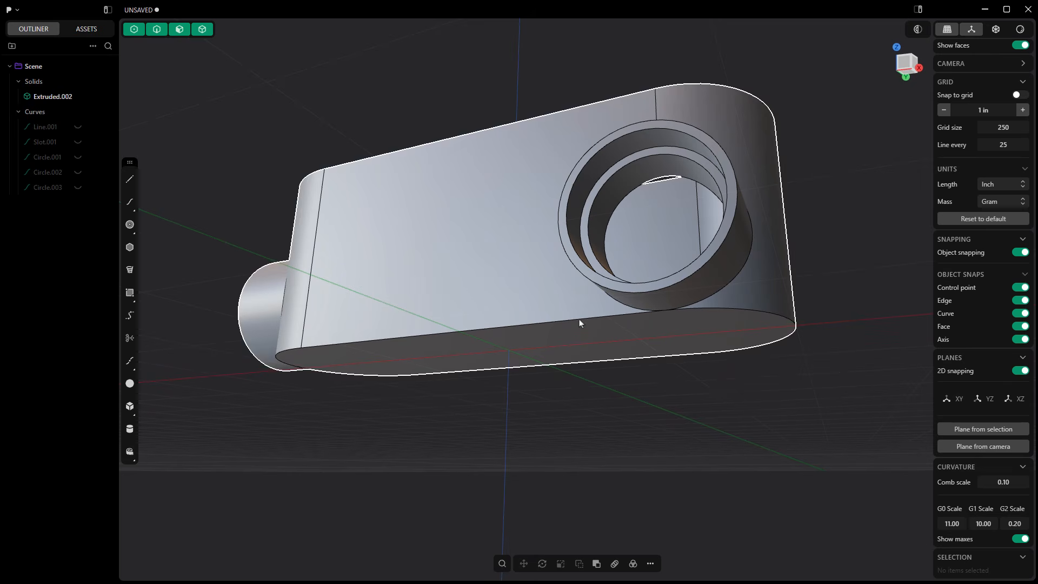
left_click(579, 320)
left_click(579, 319)
key("f")
key("c")
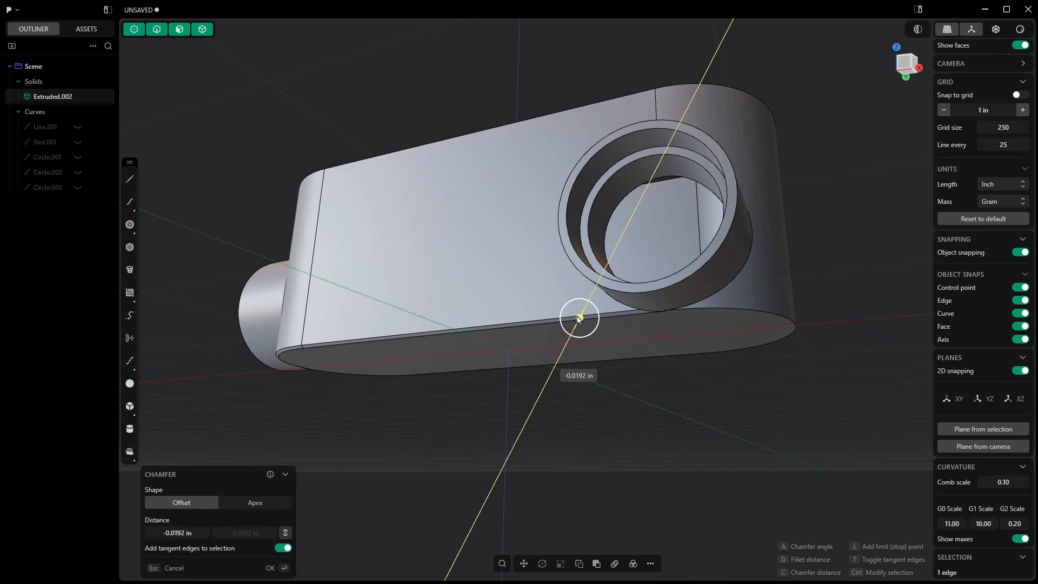
key("d")
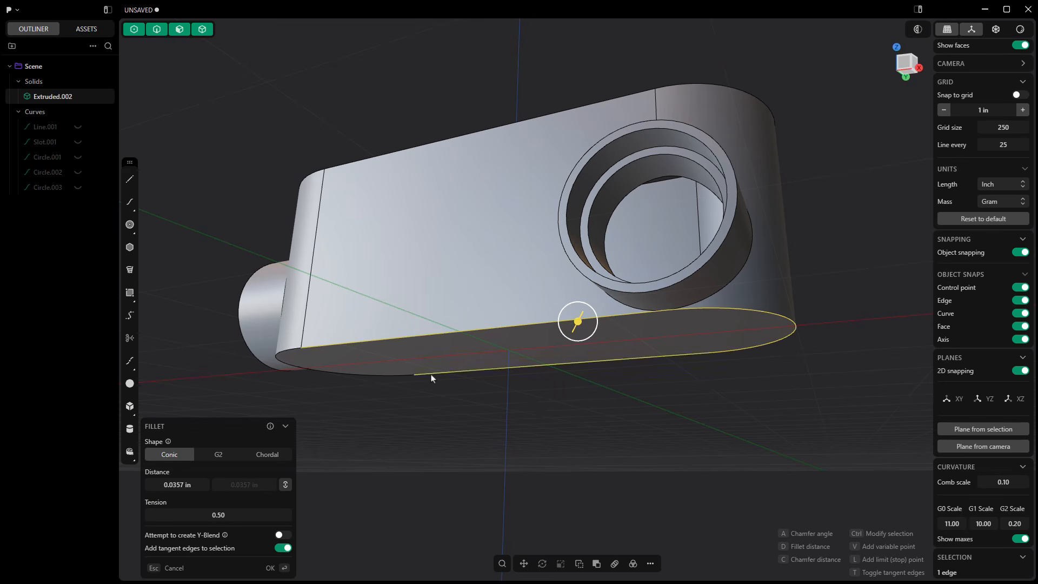
middle_click_drag(501, 412, 609, 372)
key("Return")
scroll(644, 410, "down", 5)
left_click(609, 372)
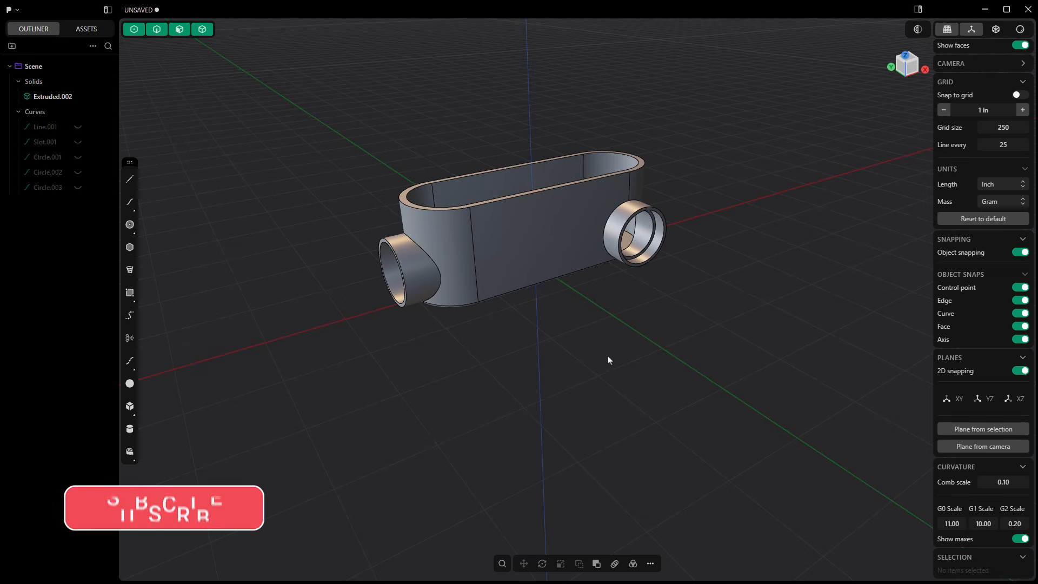
Set the inner wall of the side hub's recessed socket to 0.89 in with the Dimension command.
scroll(606, 380, "up", 2)
middle_click_drag(606, 380, 600, 359)
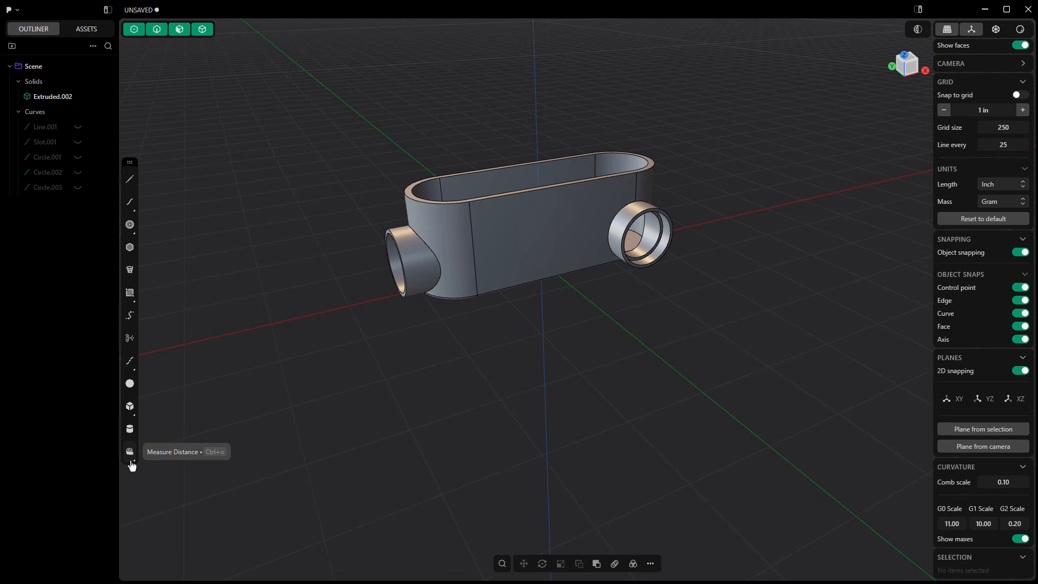
scroll(668, 252, "up", 6)
left_click(664, 235)
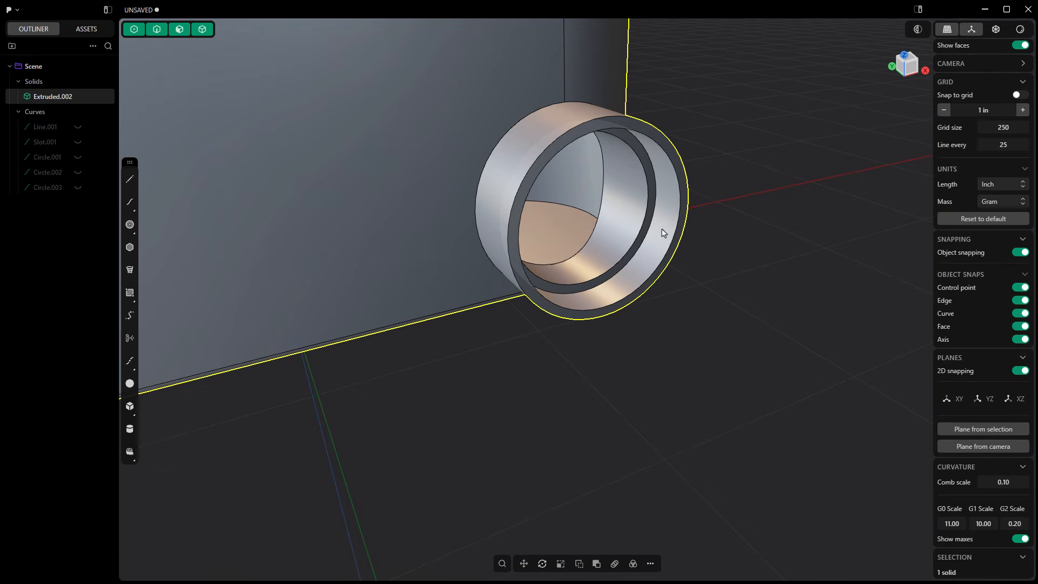
left_click(662, 229)
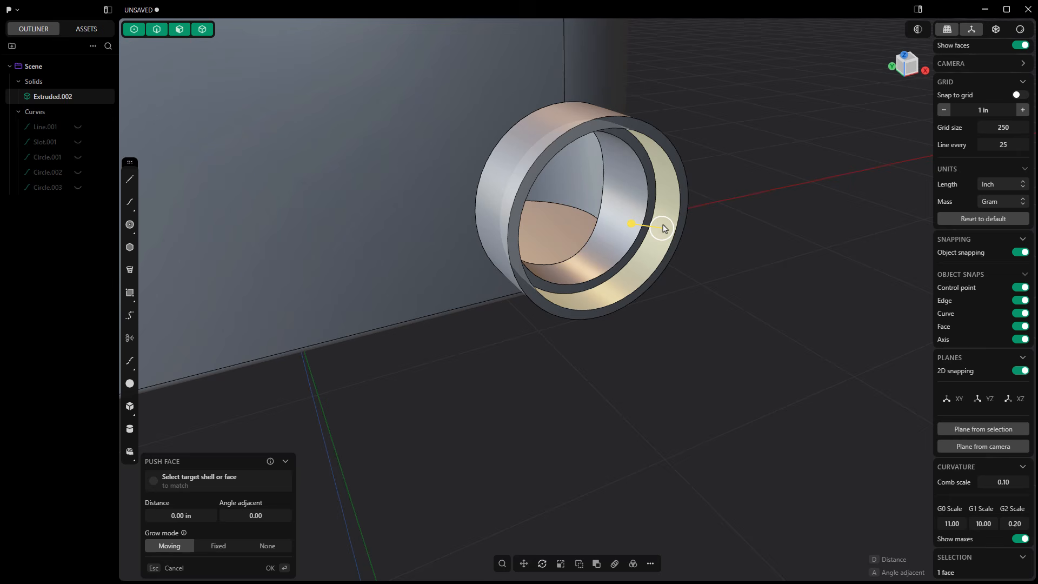
left_click(650, 564)
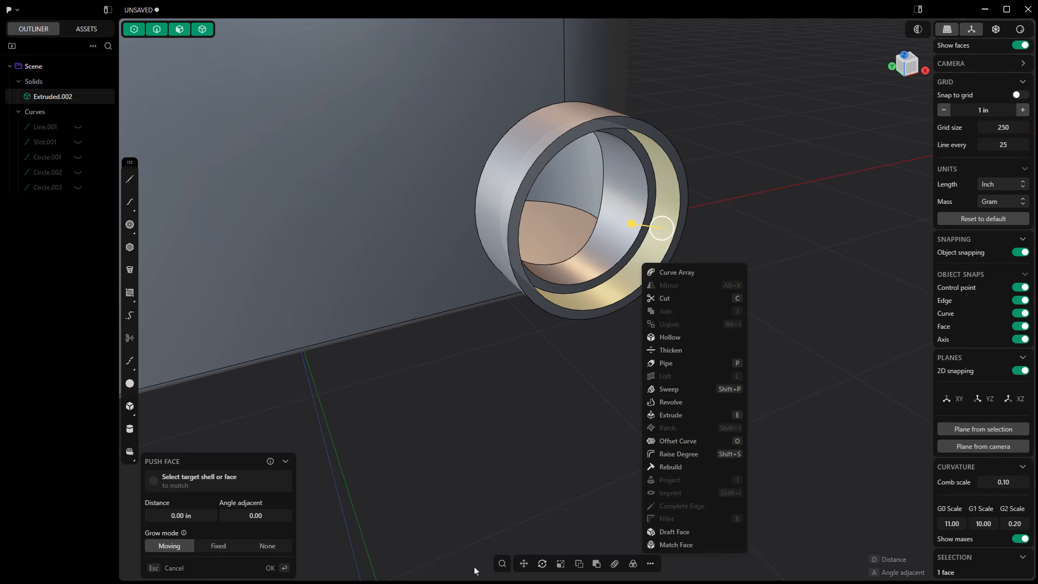
left_click(502, 563)
type("dime")
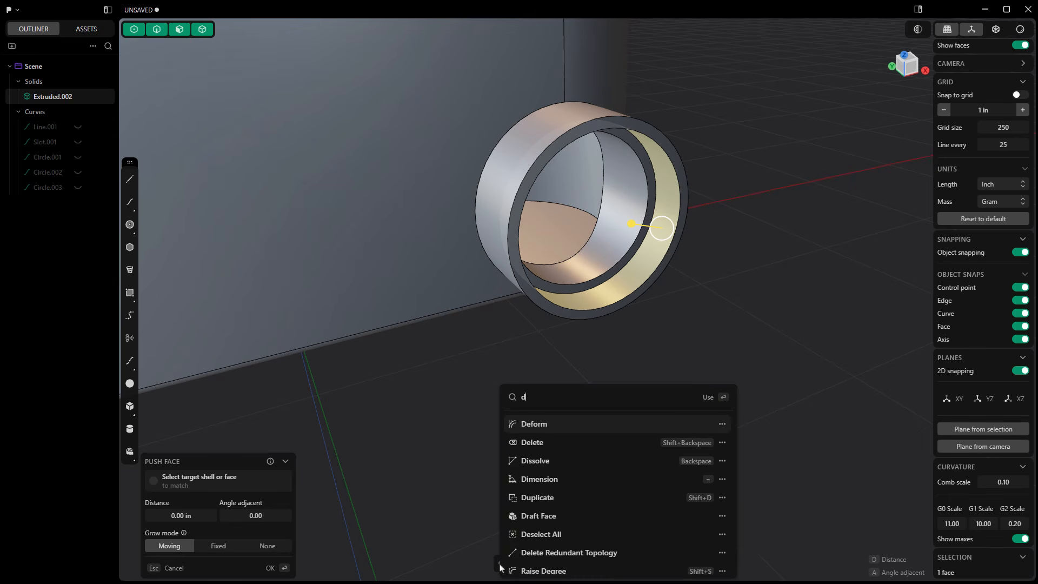
key("Return")
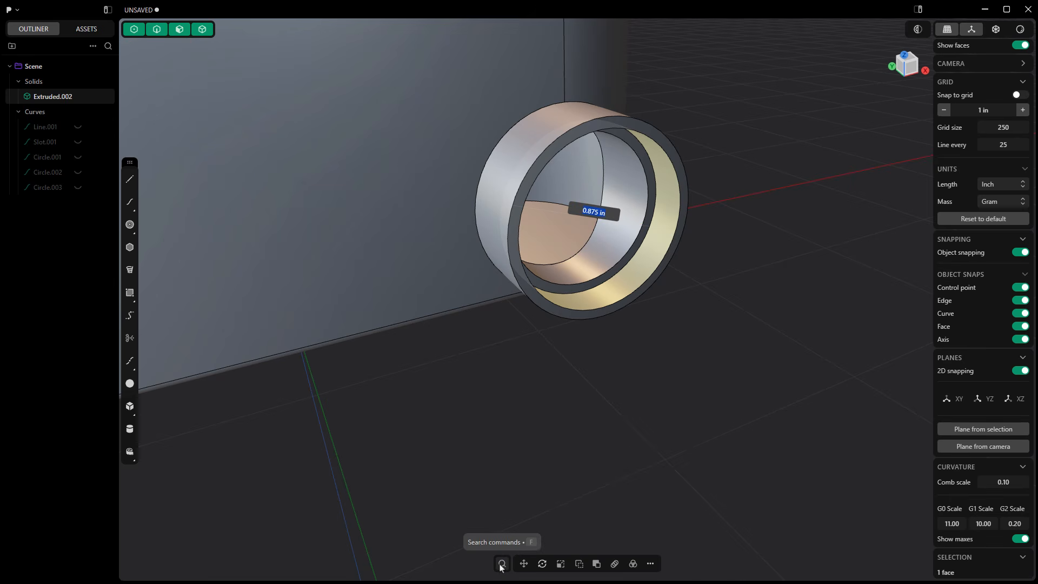
type(".89")
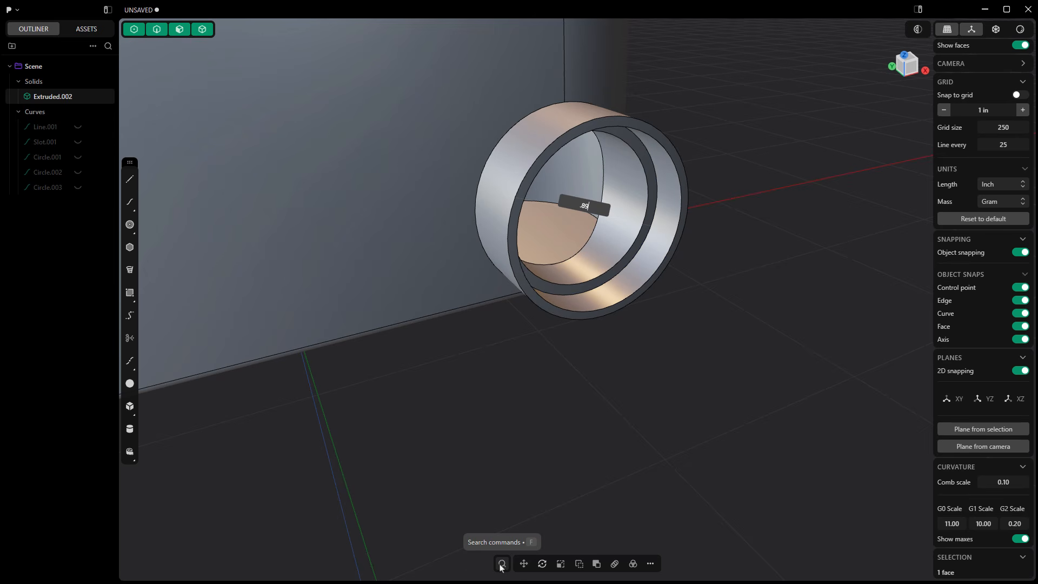
key("Return")
Apply the Dimension command to the inner wall of the end hub's recessed socket.
scroll(725, 354, "down", 5)
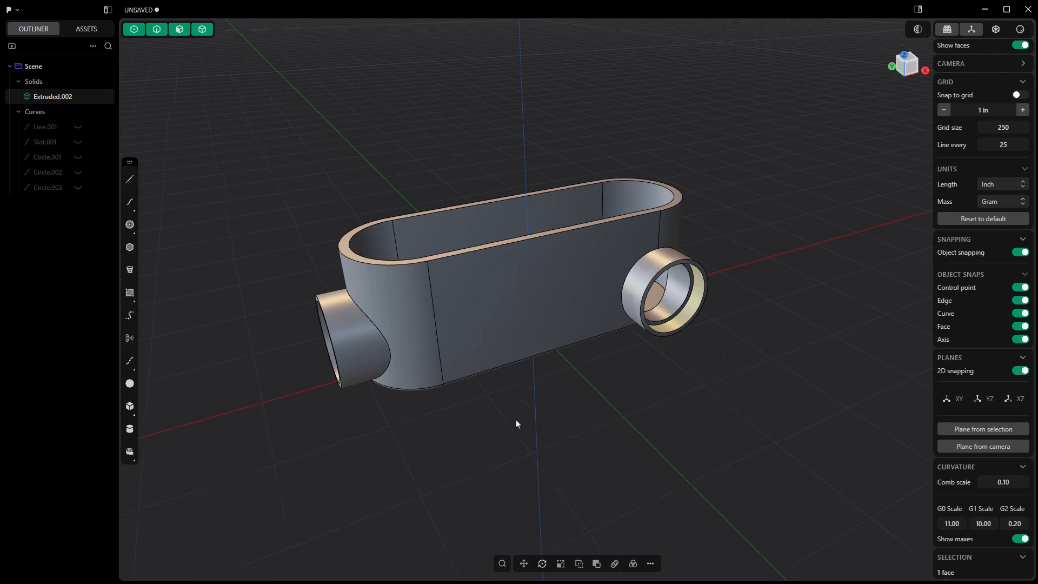
middle_click_drag(516, 420, 554, 403)
scroll(326, 349, "up", 3)
left_click(326, 349)
key("o")
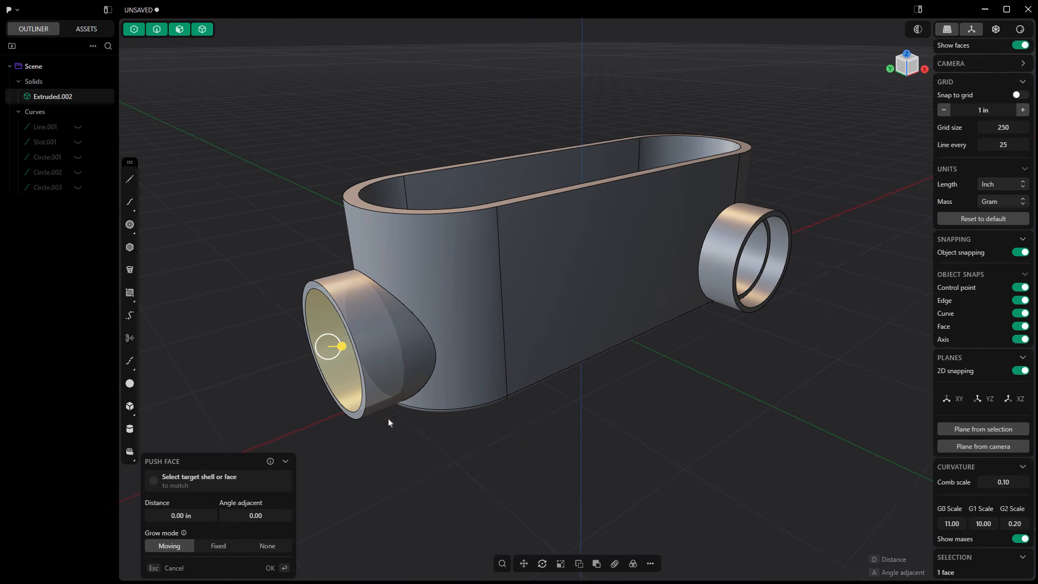
left_click(502, 564)
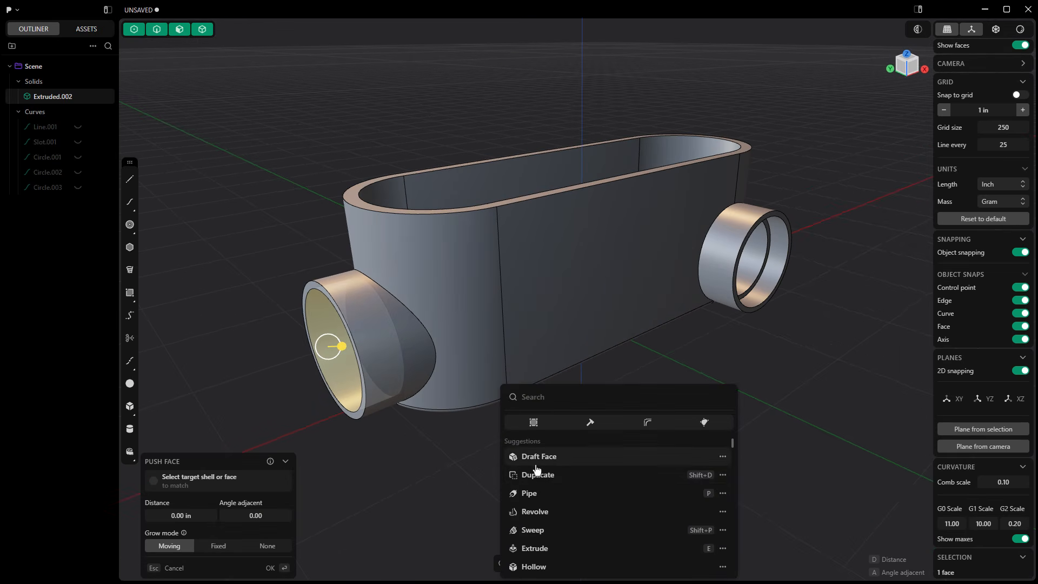
type("dim")
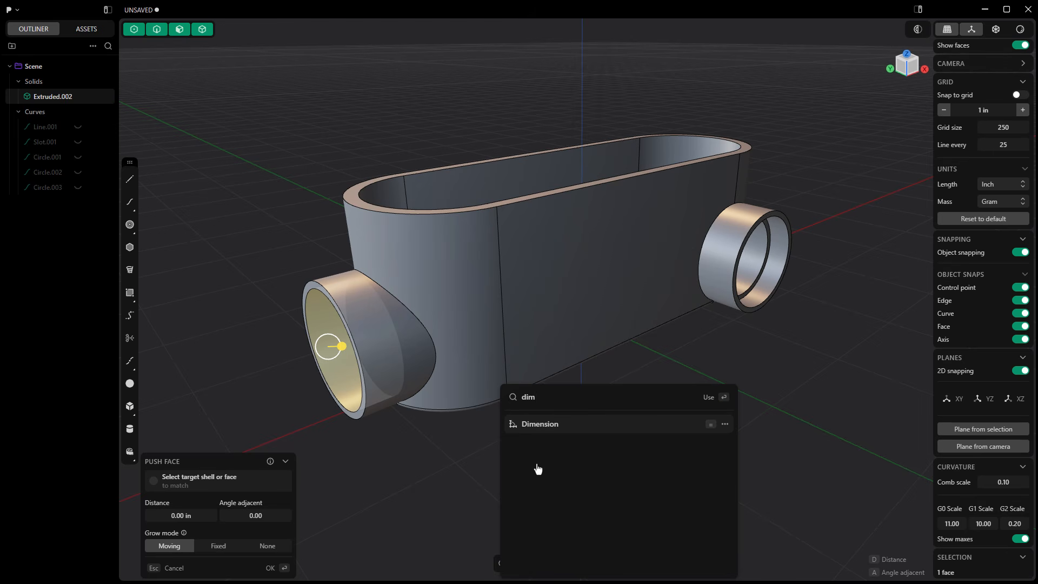
left_click(542, 426)
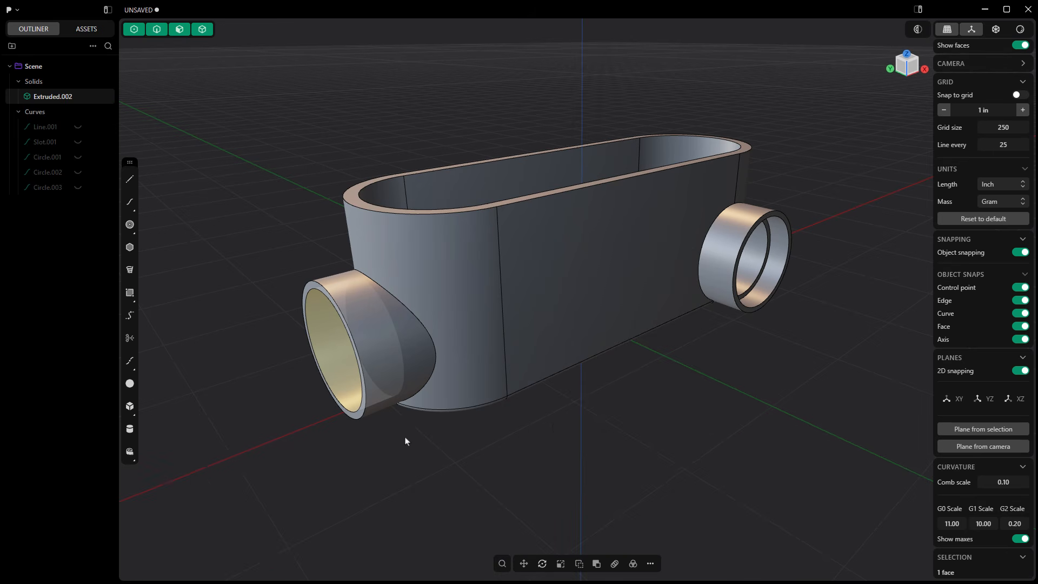
middle_click_drag(406, 442, 466, 458)
scroll(412, 394, "up", 4)
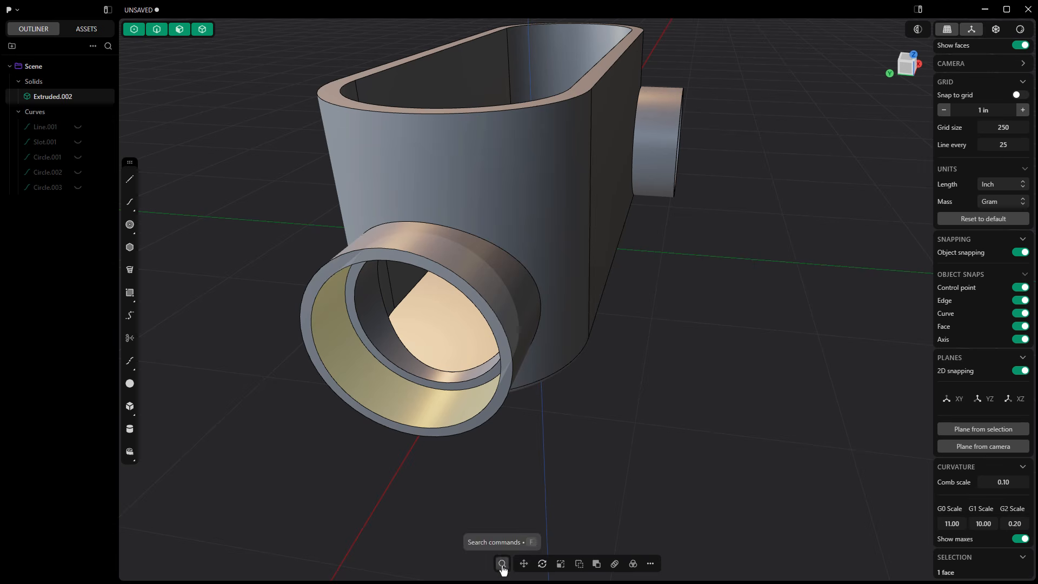
left_click(502, 564)
left_click(502, 564)
middle_click_drag(503, 481, 498, 450)
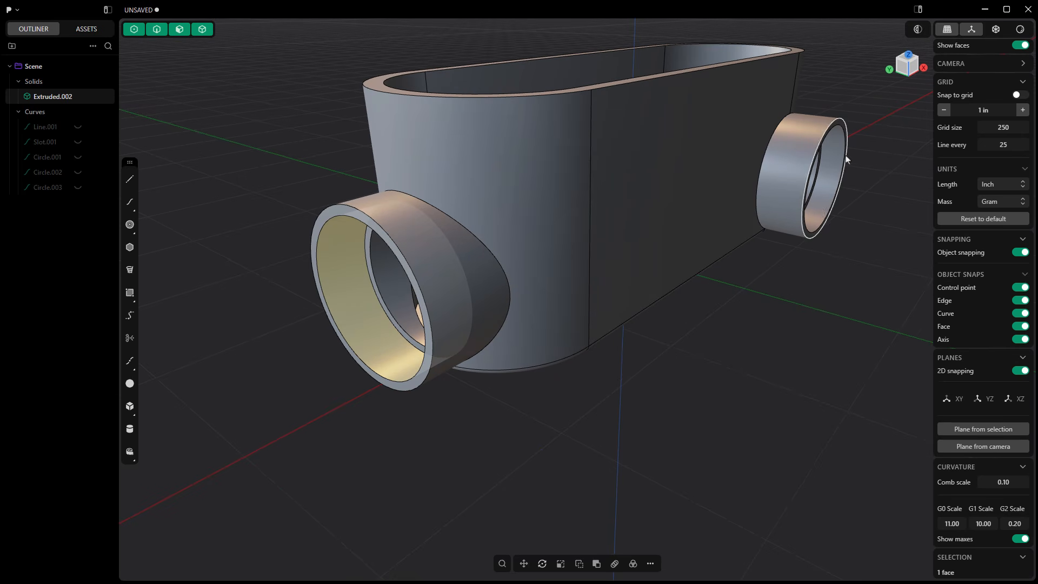
middle_click_drag(738, 383, 655, 389)
scroll(741, 367, "down", 3)
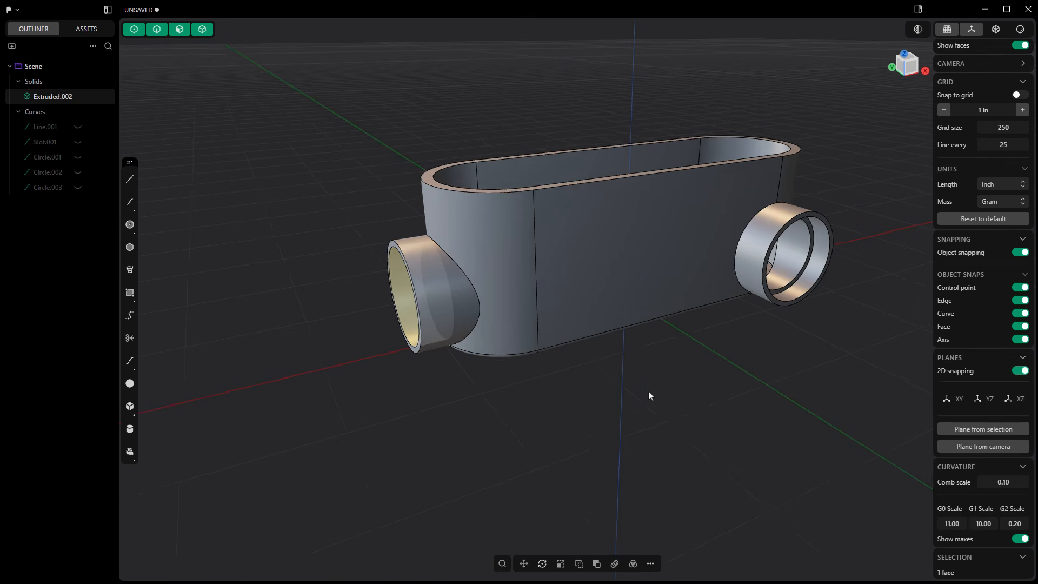
middle_click_drag(651, 393, 575, 392, "shift")
left_click(574, 391)
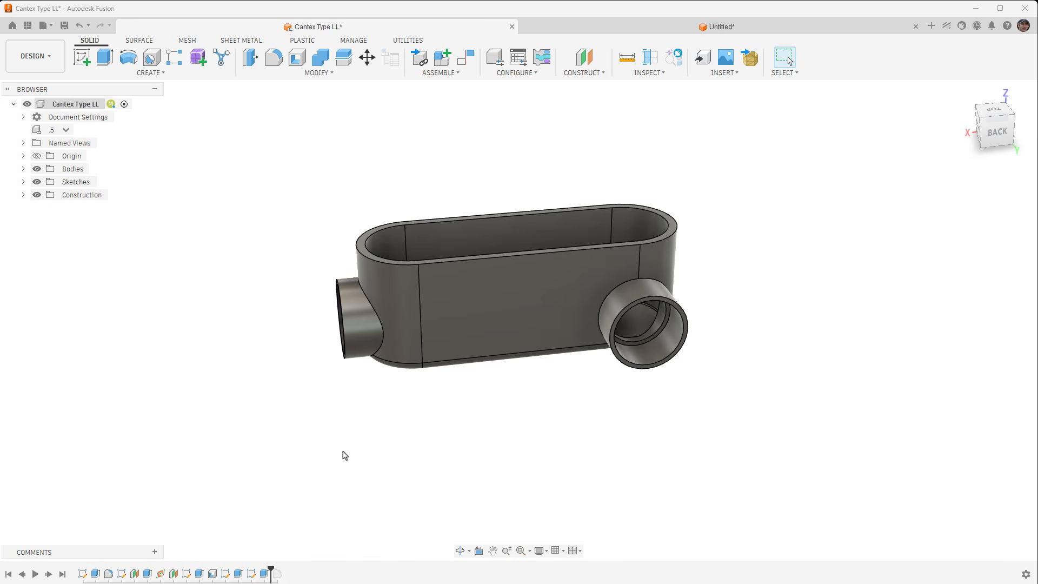
Switch to the Cantex Type LL design in Autodesk Fusion and review its sketch list and user parameters.
middle_click_drag(365, 392, 343, 389)
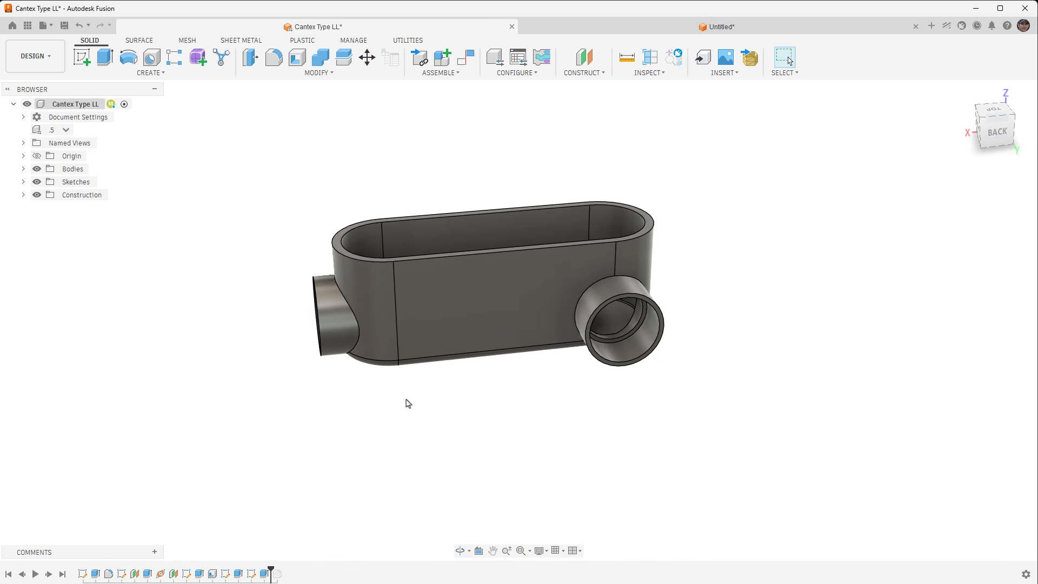
middle_click_drag(408, 403, 424, 396, "shift")
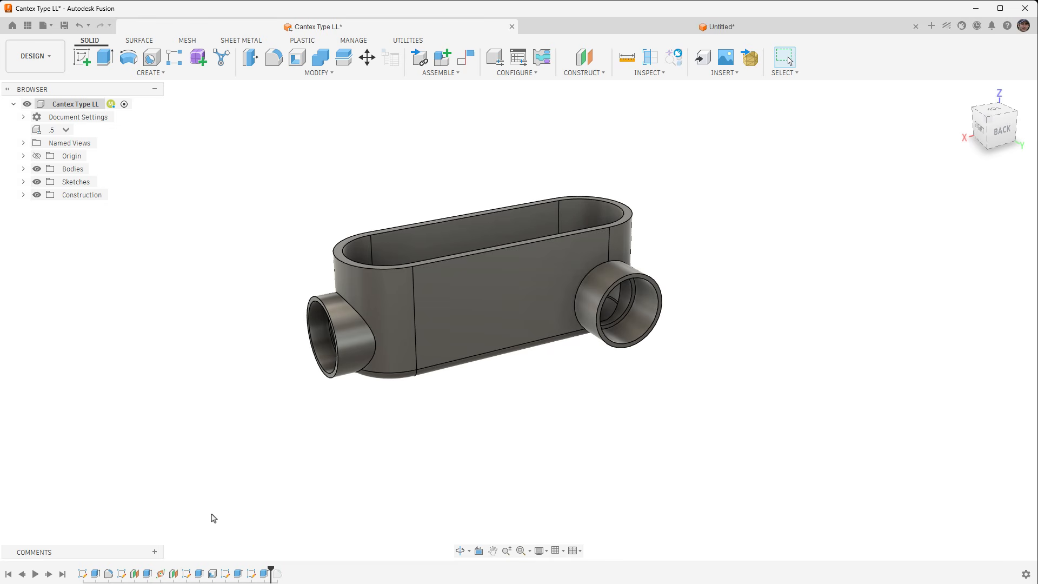
left_click(23, 183)
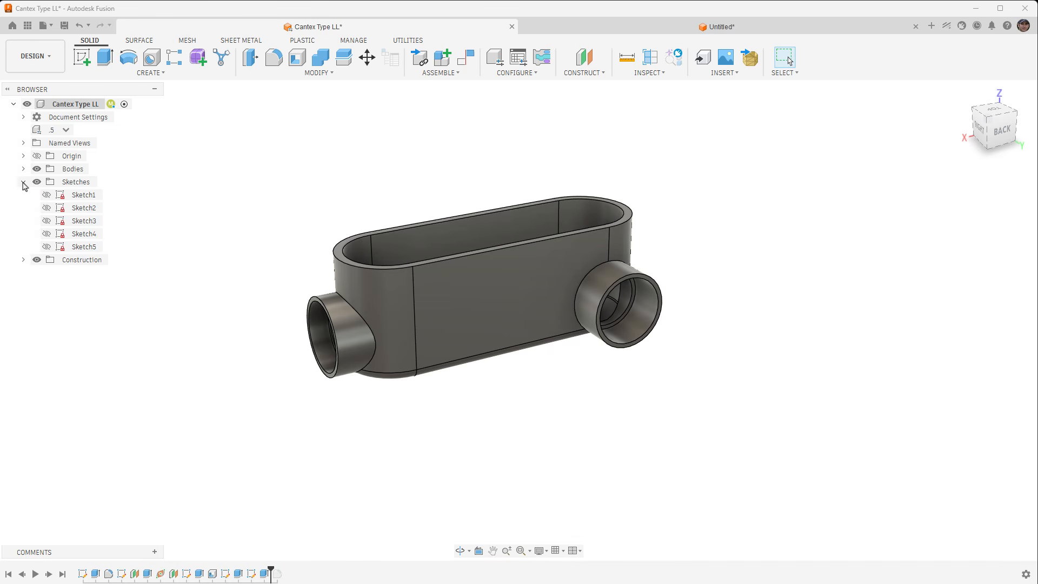
left_click(332, 73)
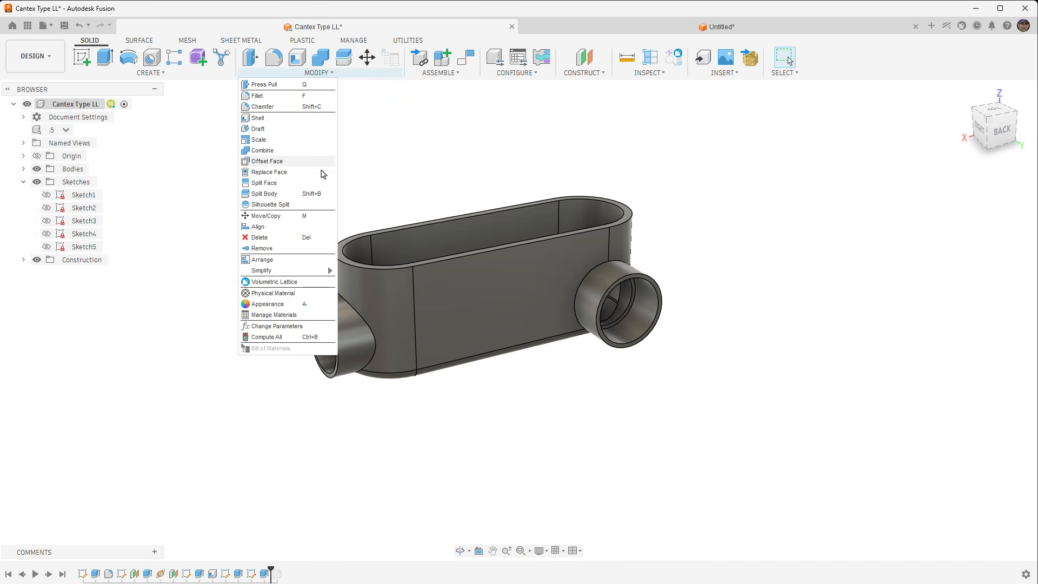
left_click(290, 326)
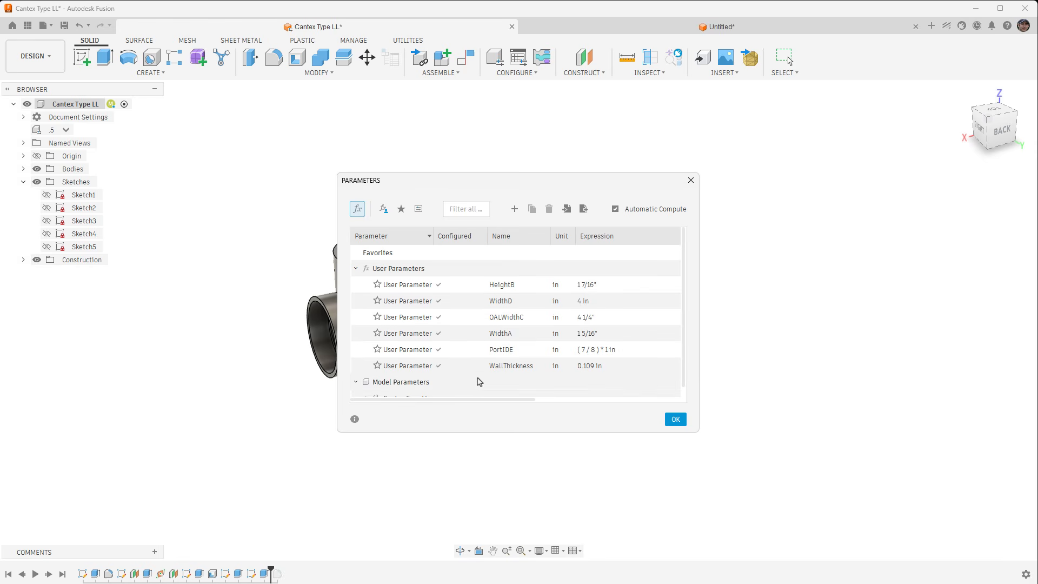
left_click(675, 420)
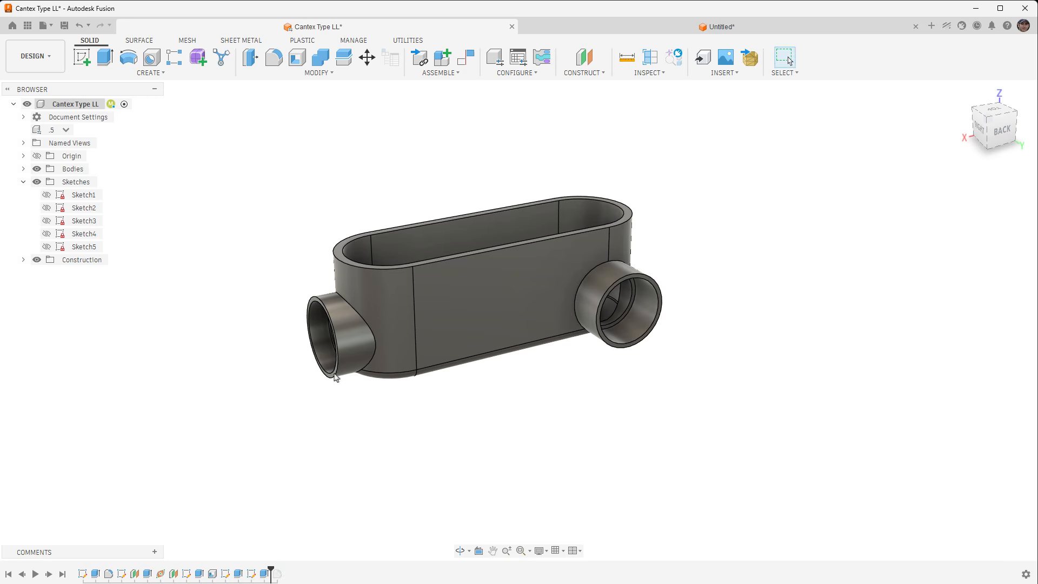
Activate the .75 configuration of the conduit body and then the 1 configuration, and inspect the side hub's face.
left_click(65, 130)
left_click(54, 156)
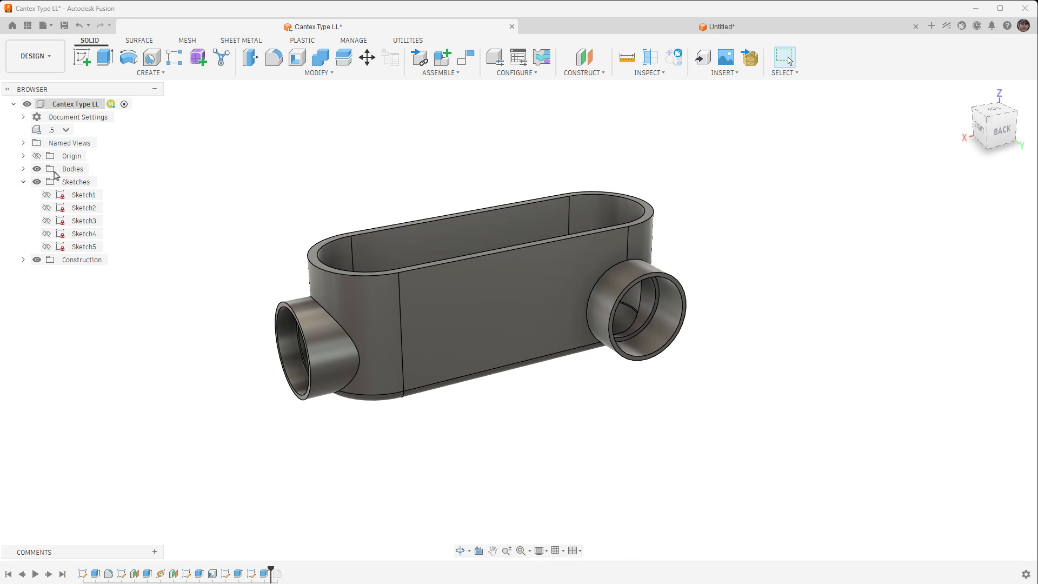
left_click(65, 129)
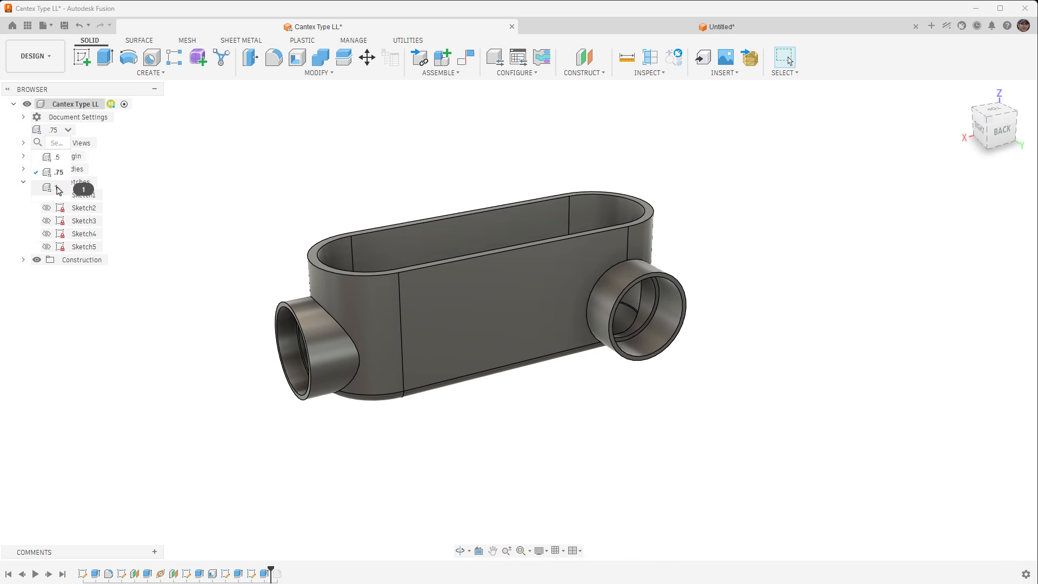
left_click(82, 189)
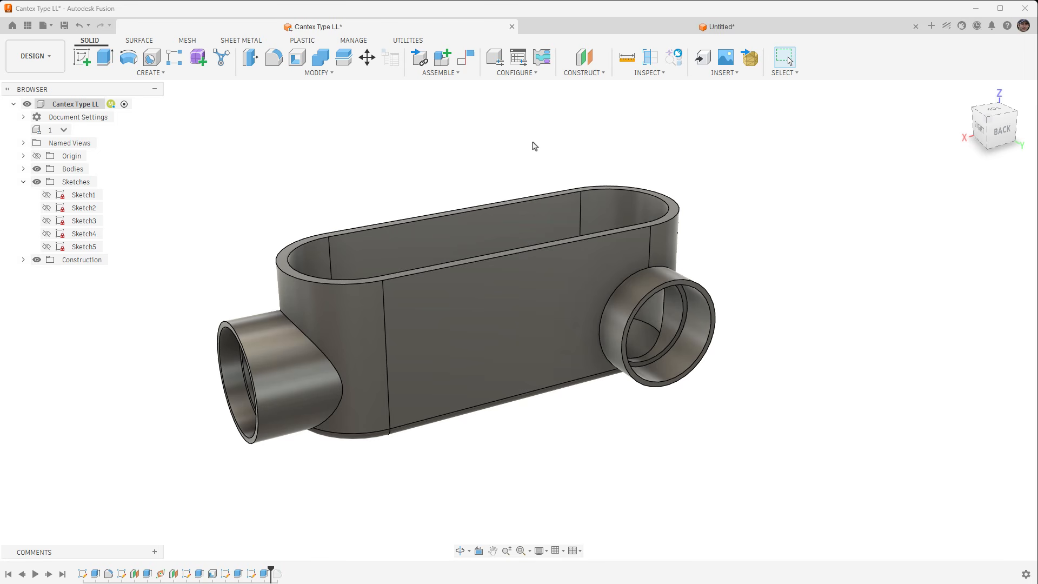
left_click(1000, 8)
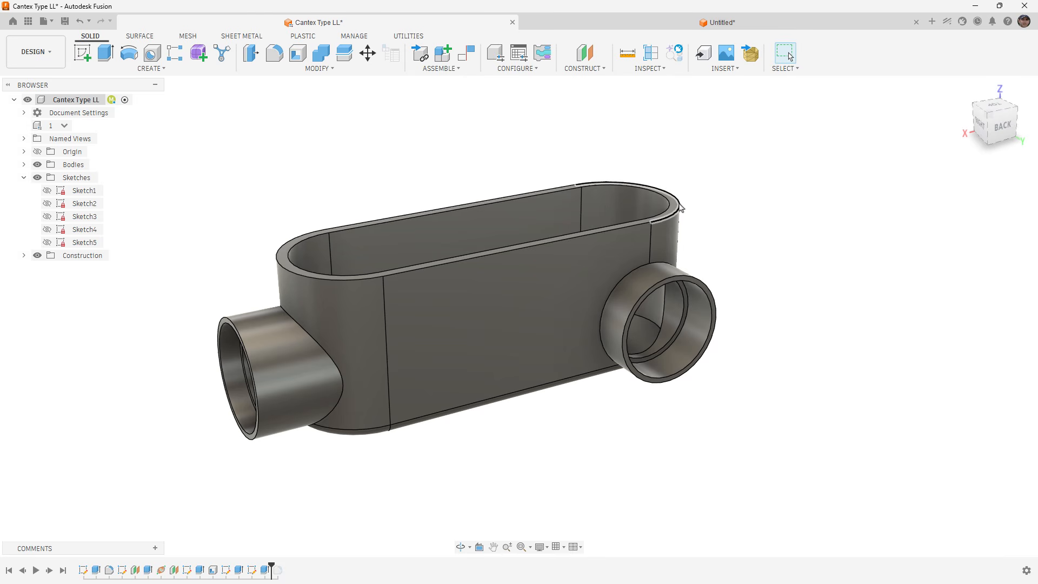
left_click(686, 277)
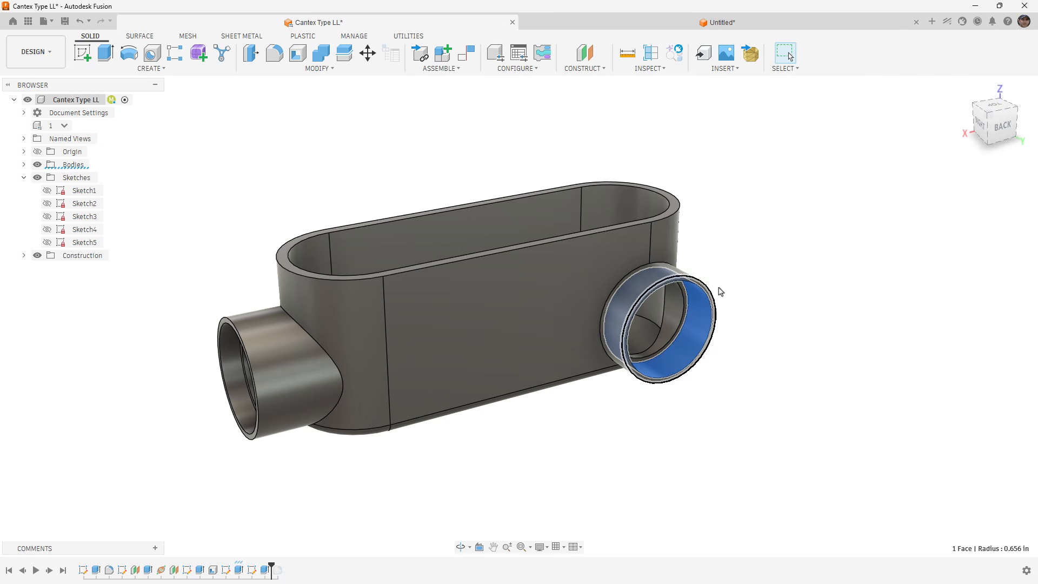
left_click(769, 263)
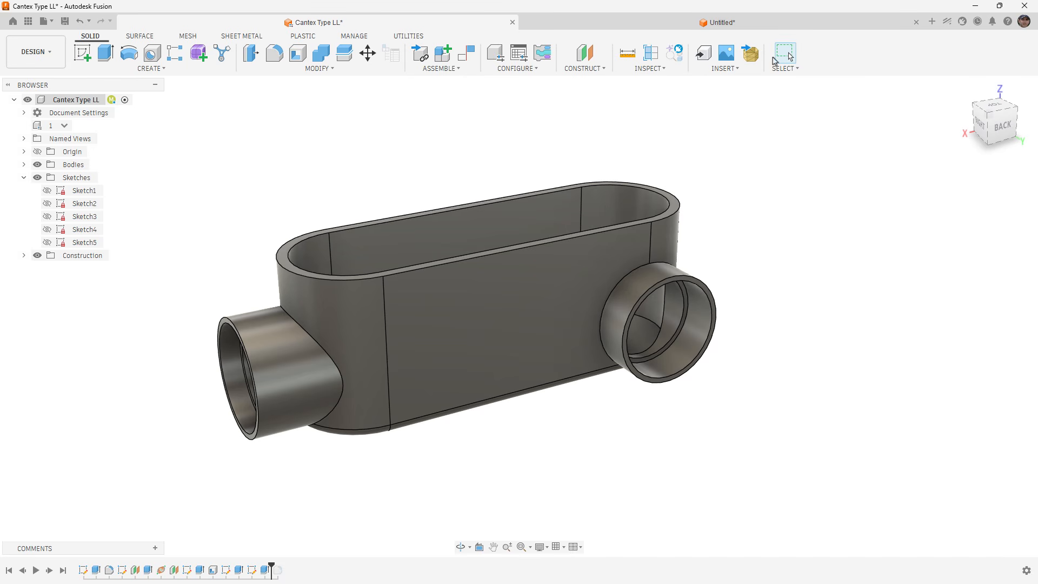
Switch to the Untitled design and examine the Cantex Type LL drawing canvas with its size table.
left_click(757, 24)
scroll(371, 311, "down", 2)
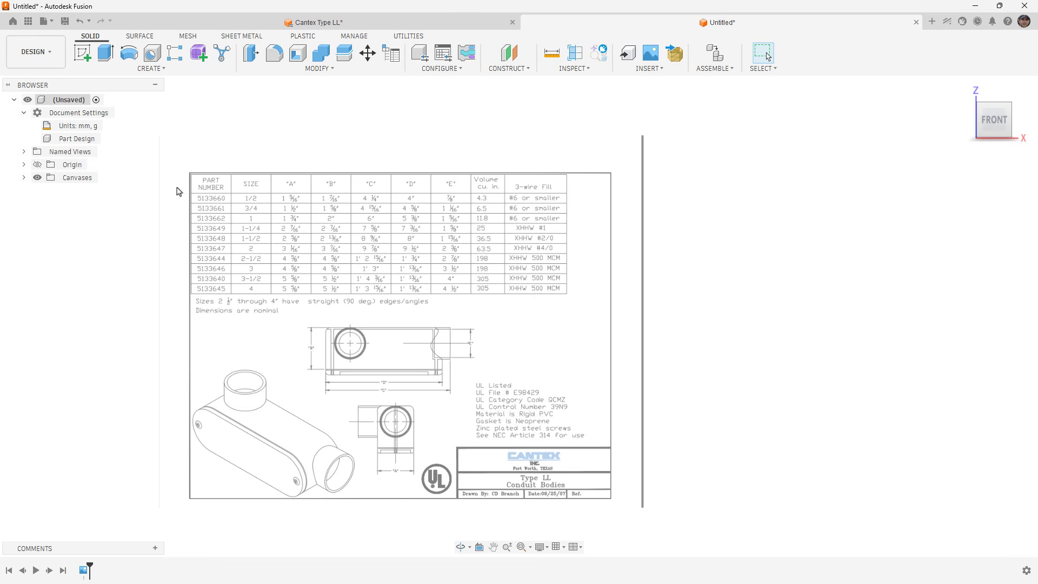
left_click(24, 178)
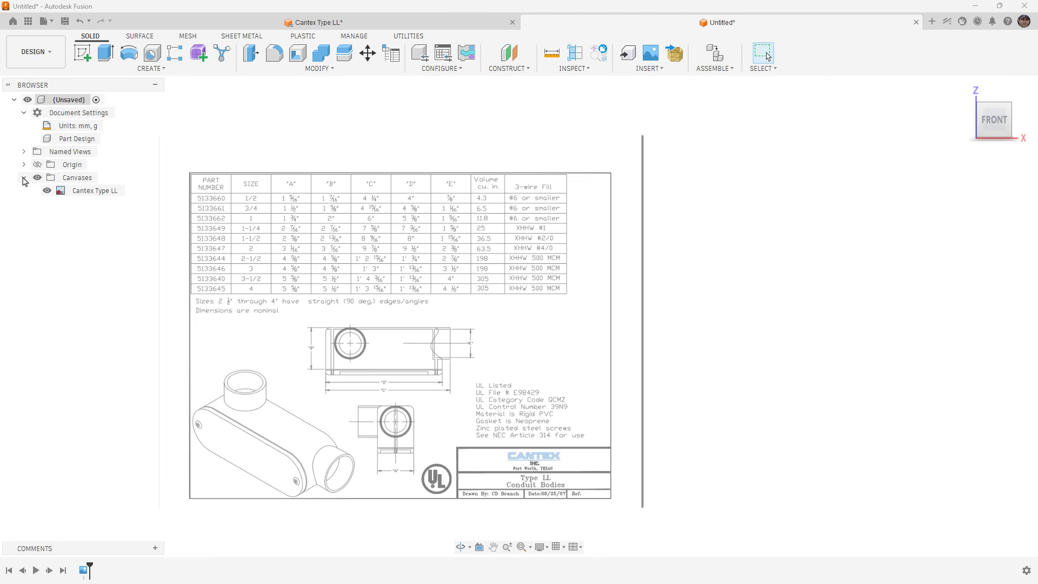
left_click(24, 178)
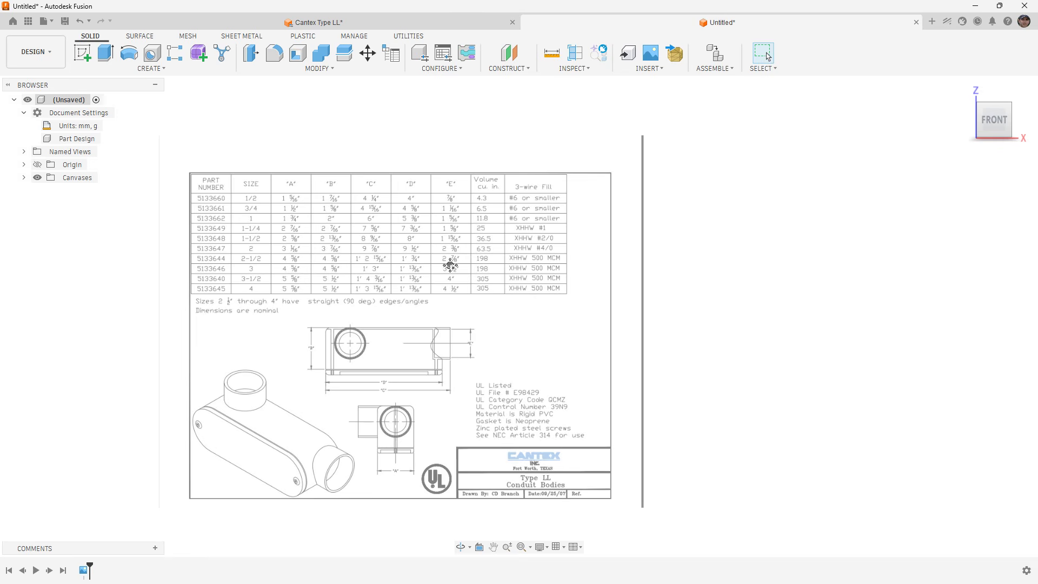
middle_click_drag(452, 266, 416, 253)
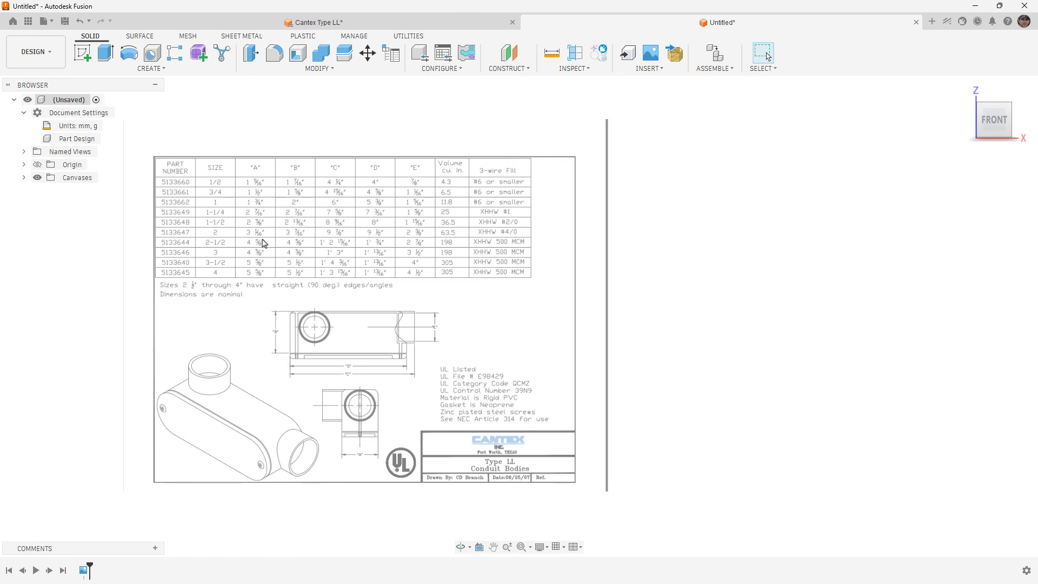
left_click(330, 69)
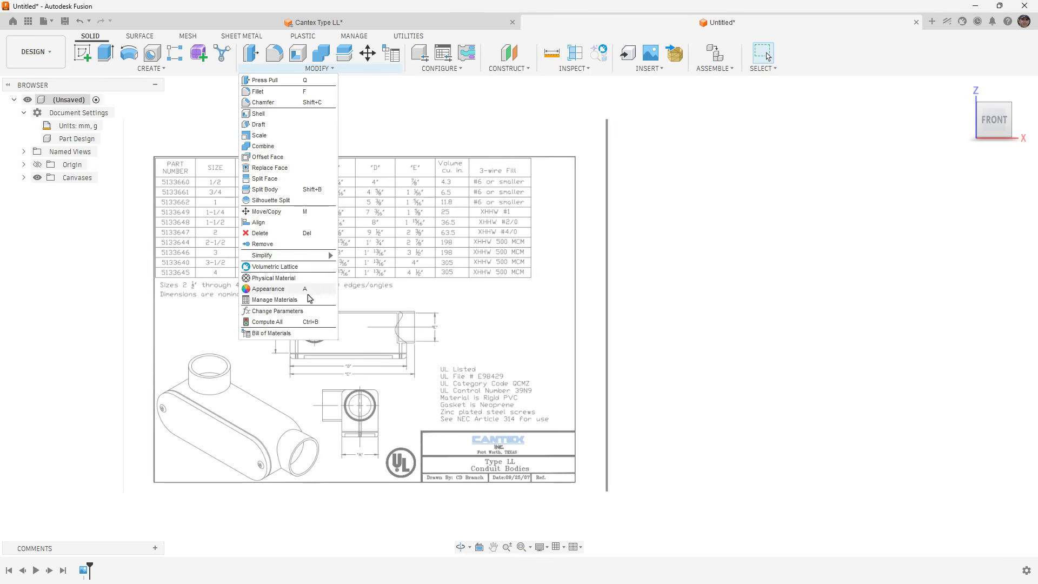
left_click(316, 311)
left_click_drag(497, 186, 710, 132)
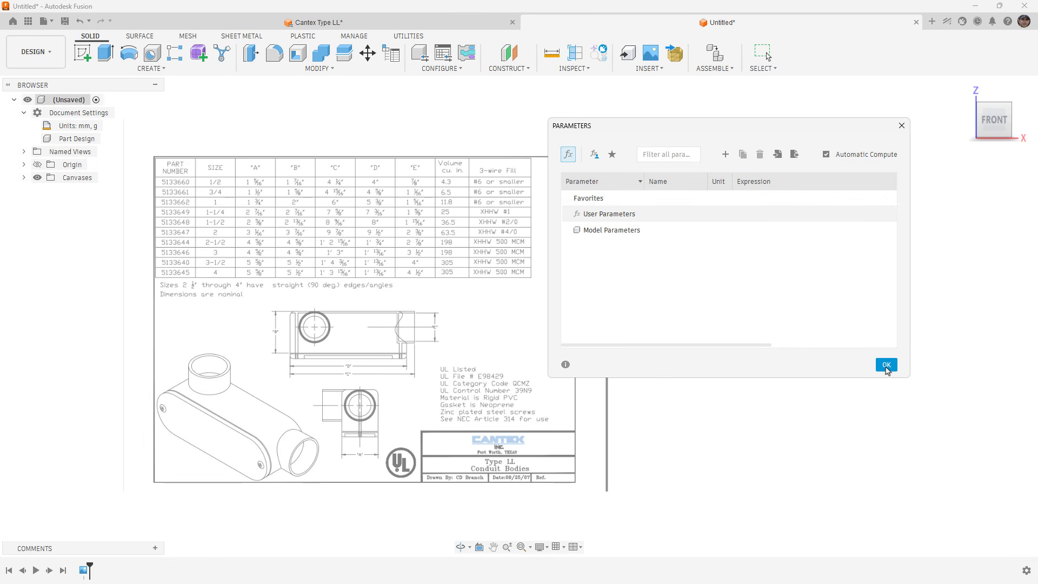
left_click(885, 364)
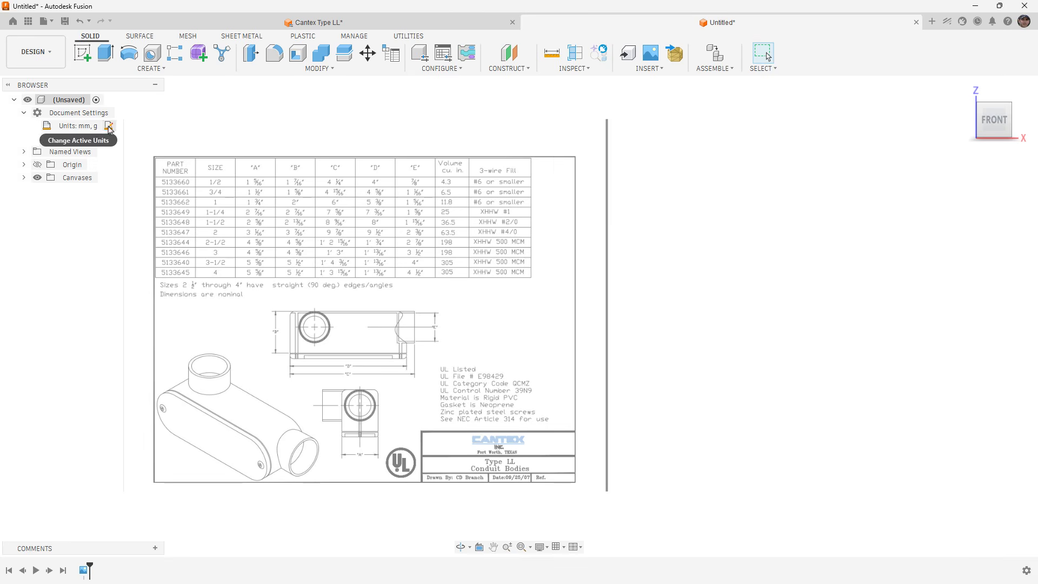
Change the document's active units to inch (in), ouncemass.
left_click(105, 125)
left_click(979, 181)
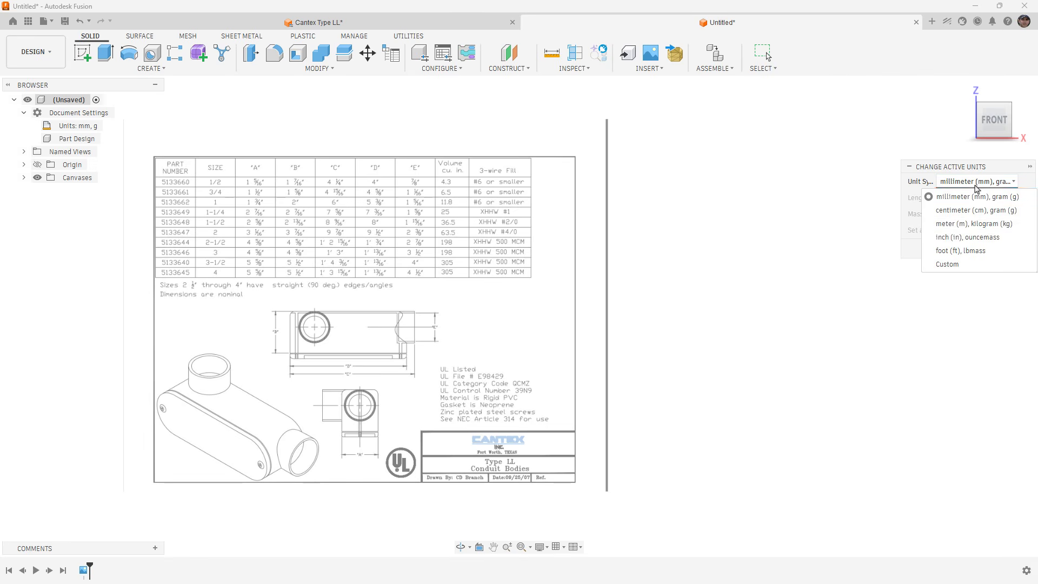
left_click(966, 237)
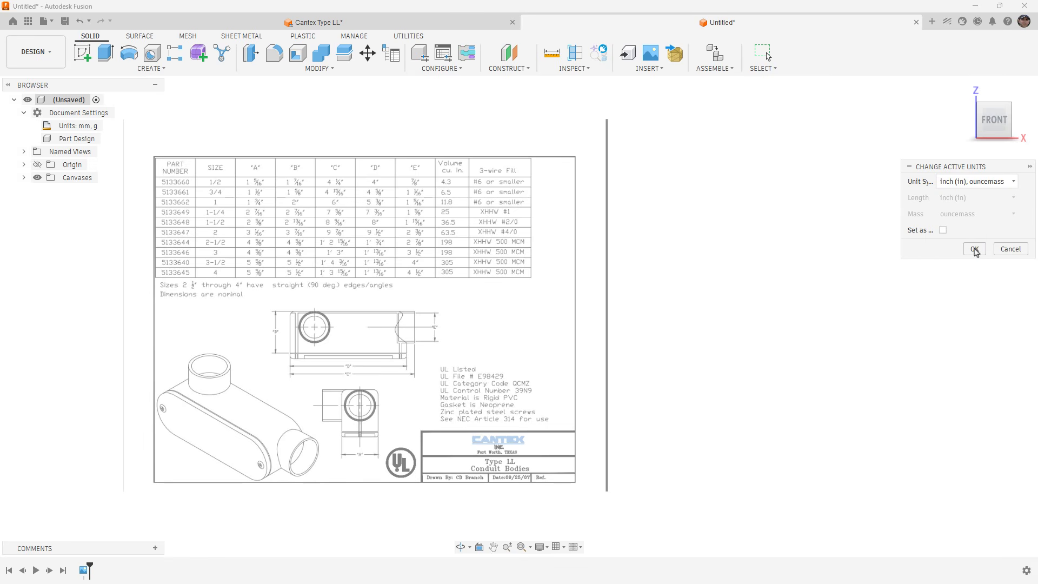
left_click(974, 249)
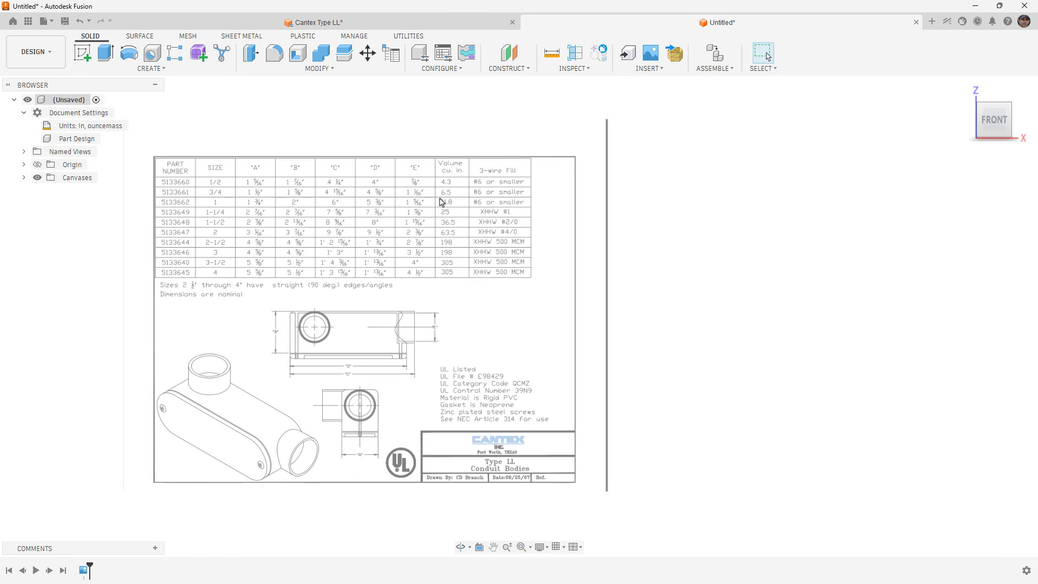
Add a user parameter named Dim_A in inches with the expression 1 5/16 to the document's parameters.
left_click(370, 70)
left_click(291, 312)
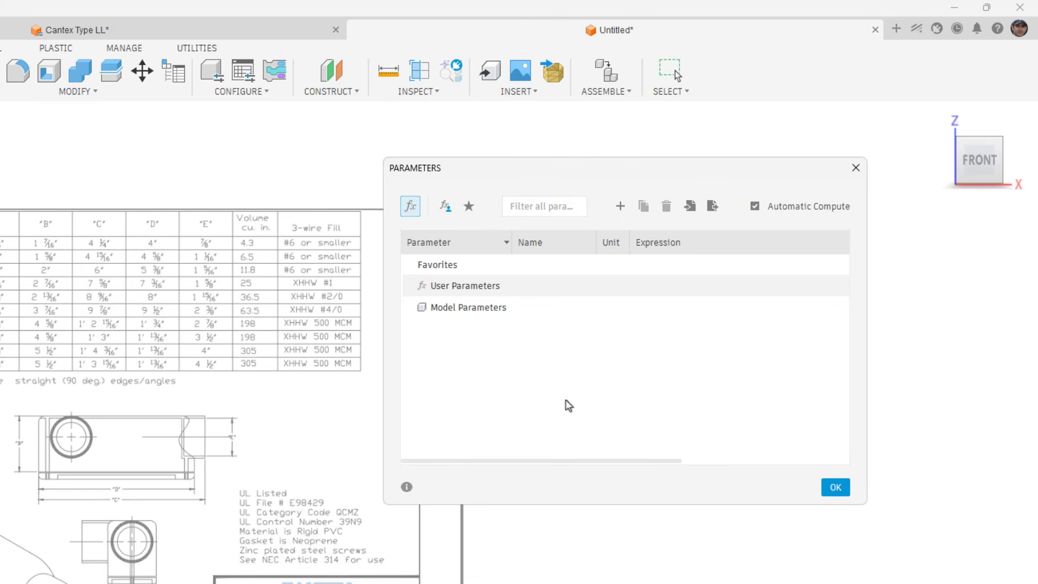
left_click(619, 208)
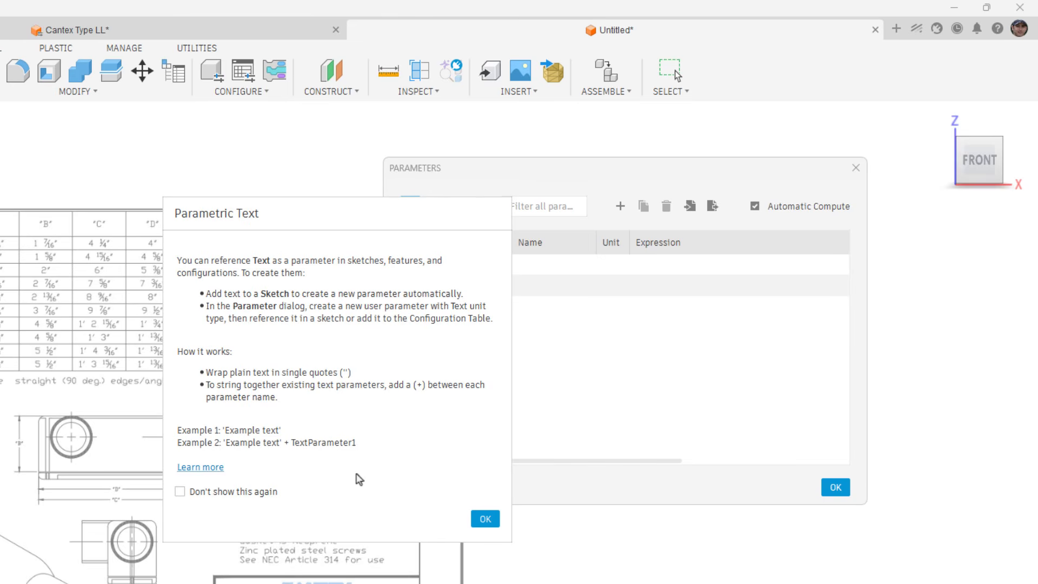
left_click(486, 519)
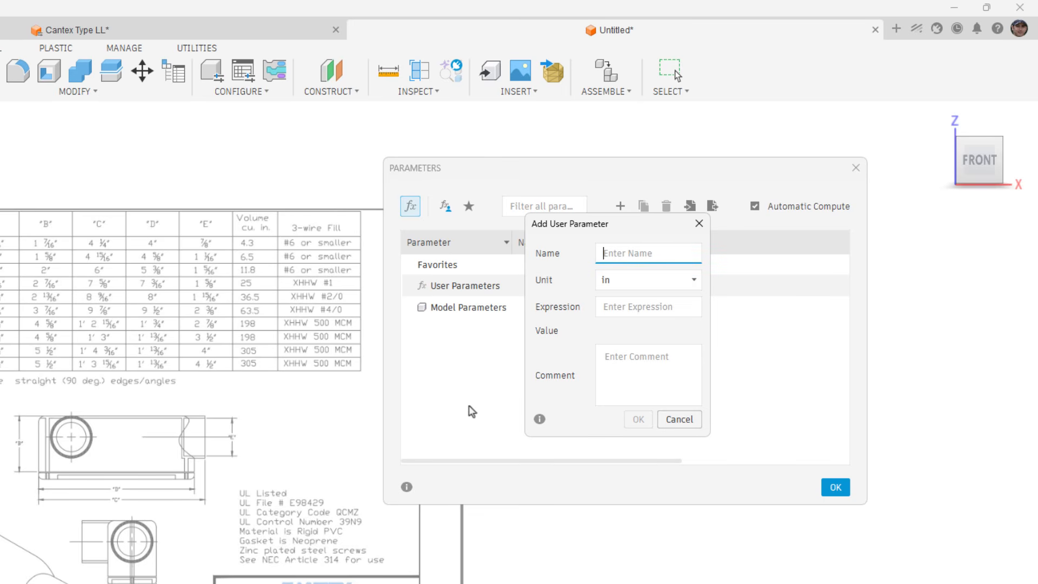
type("Width")
key("BackSpace")
key("BackSpace")
type("A")
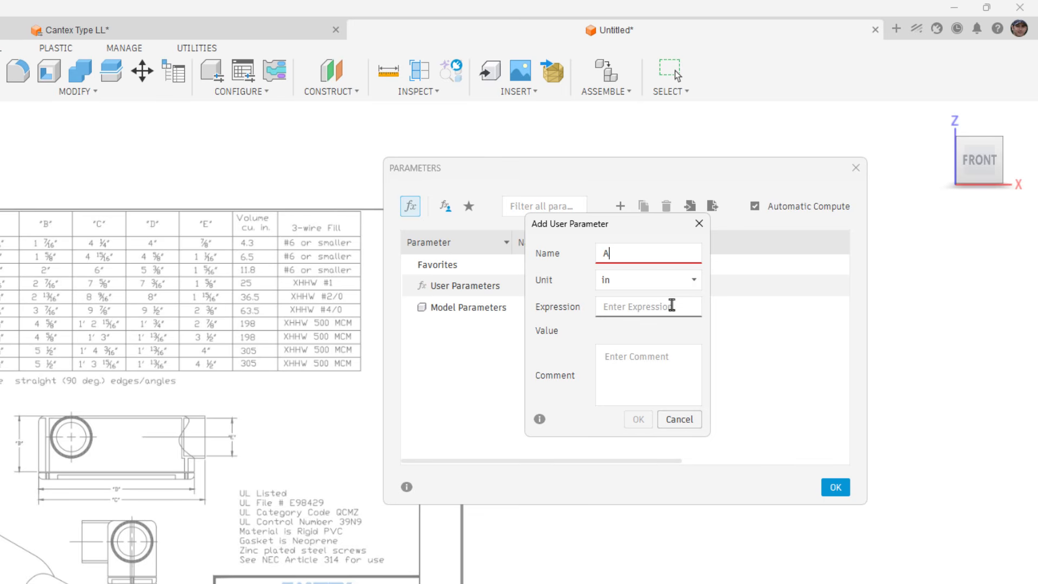
key("BackSpace")
type("Dim_A")
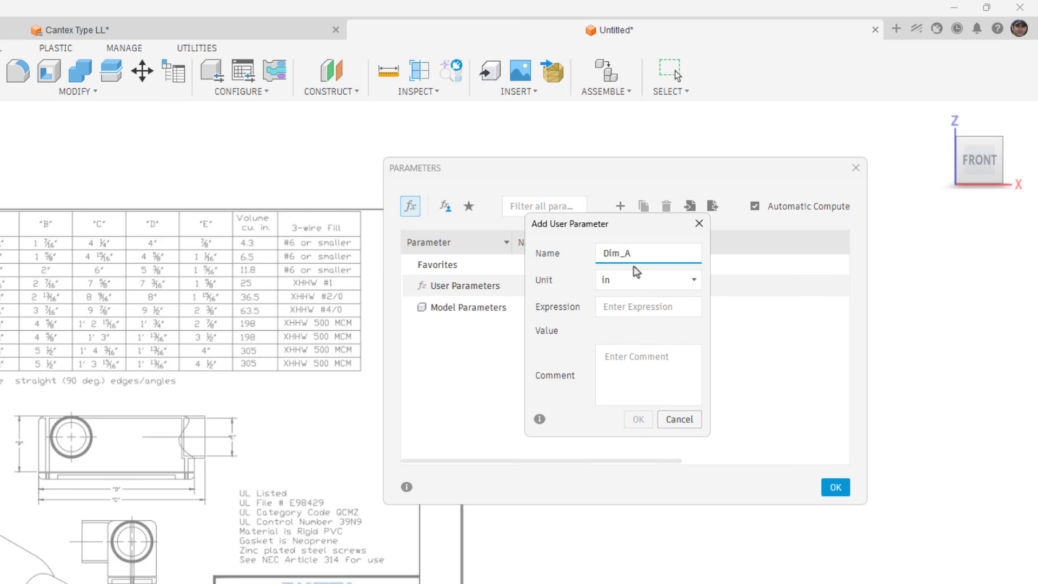
left_click(657, 313)
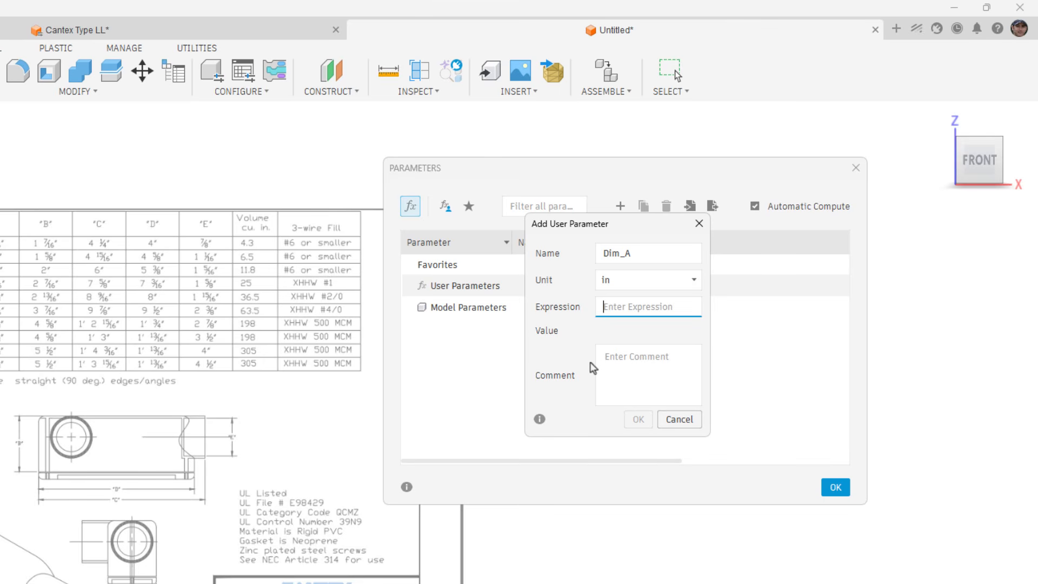
type("1 5/")
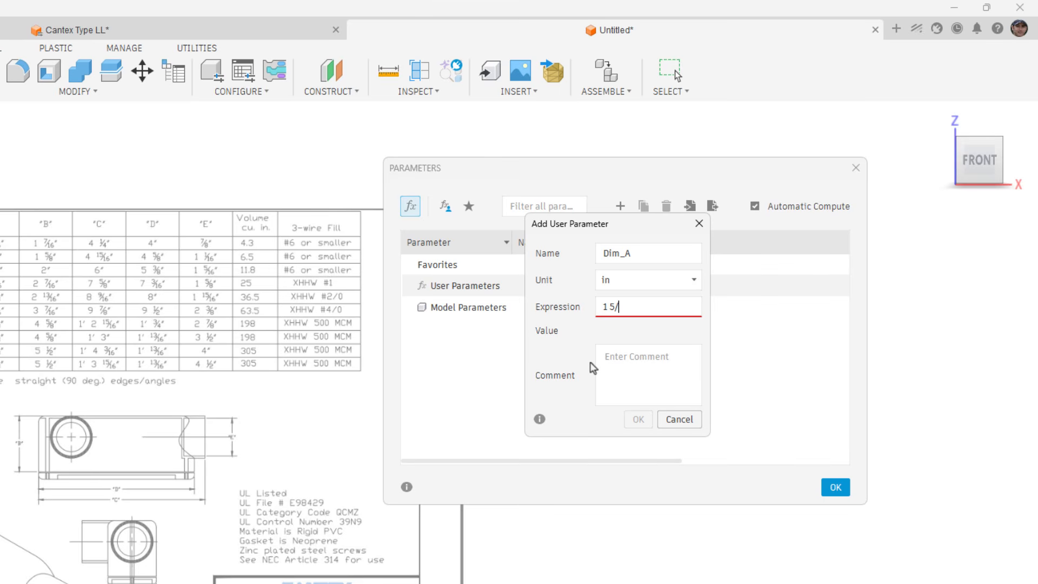
type("16")
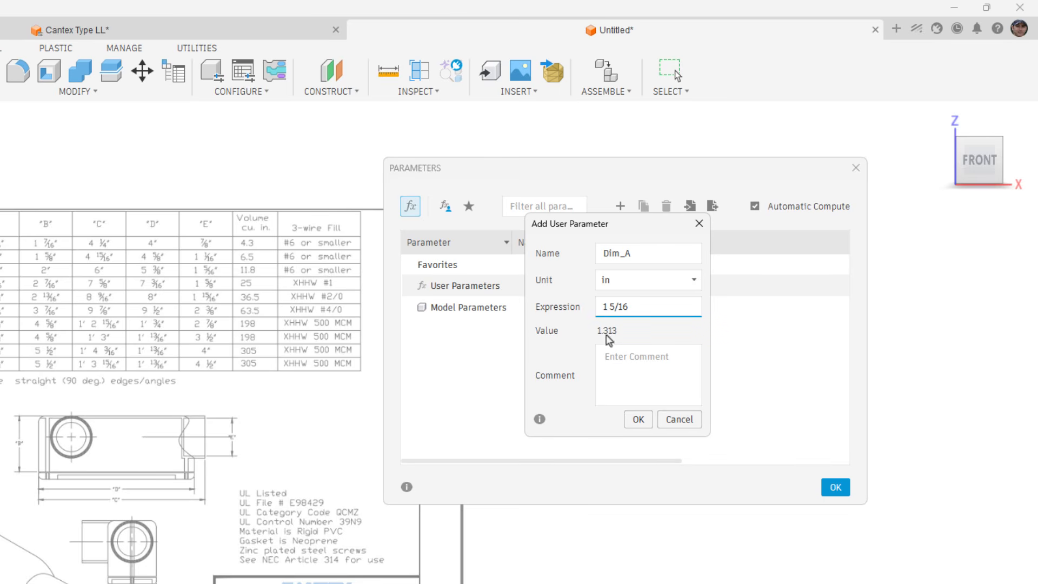
left_click(639, 420)
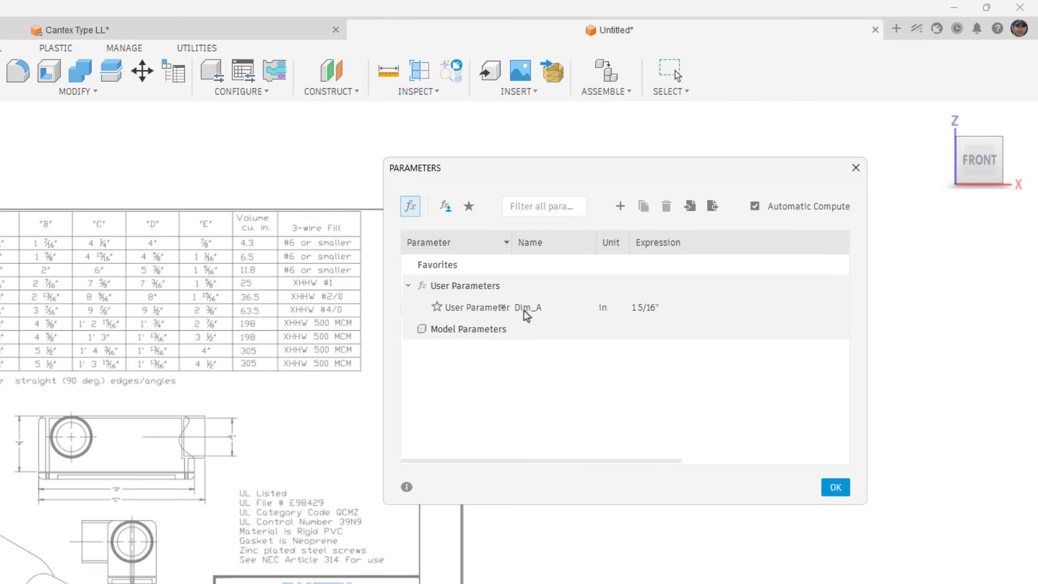
left_click(437, 307)
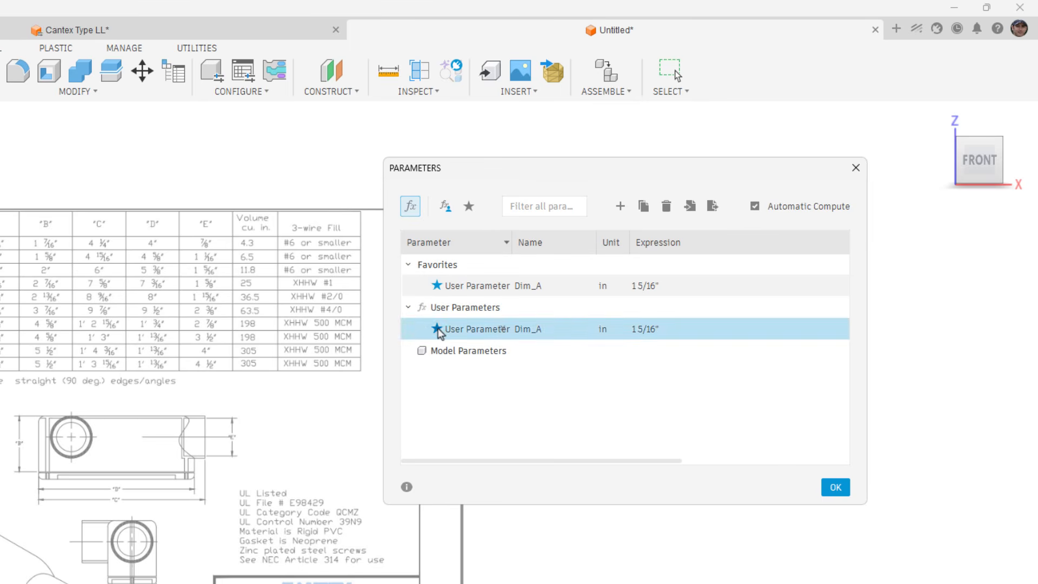
left_click(437, 329)
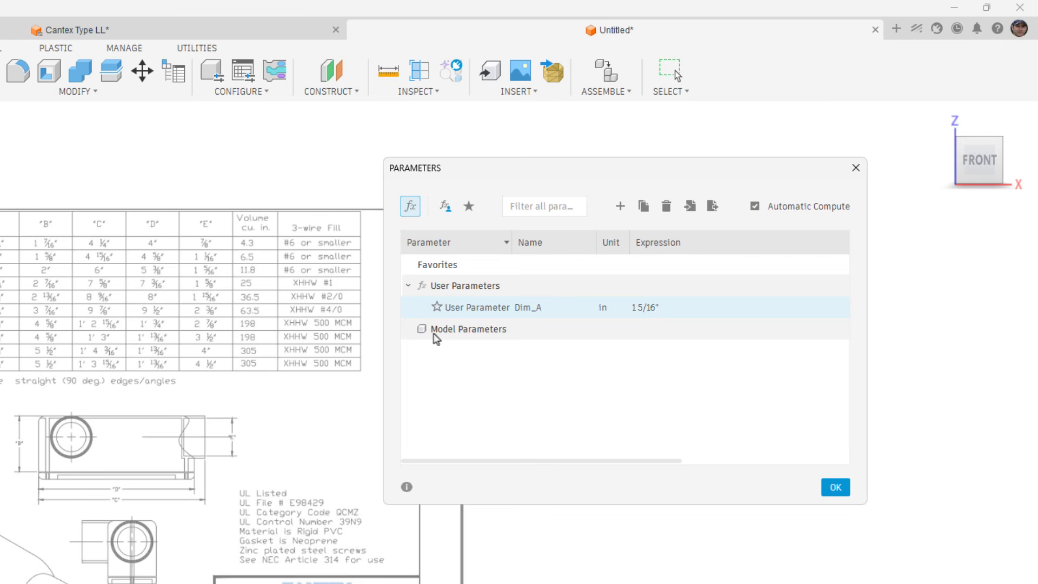
Add a user parameter named Dim_B in inches with the expression 1 7/16.
left_click(620, 206)
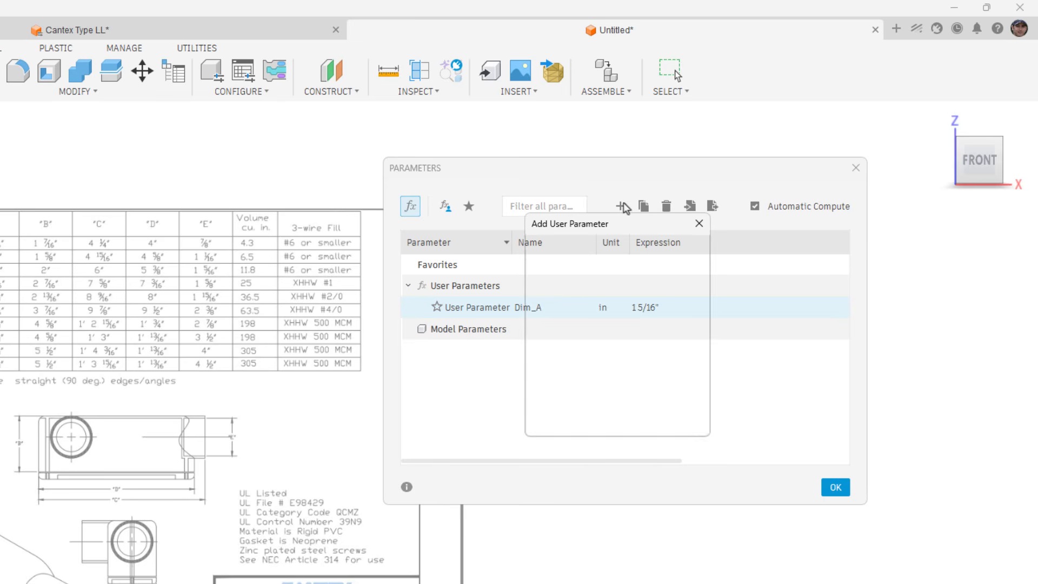
type("Dim")
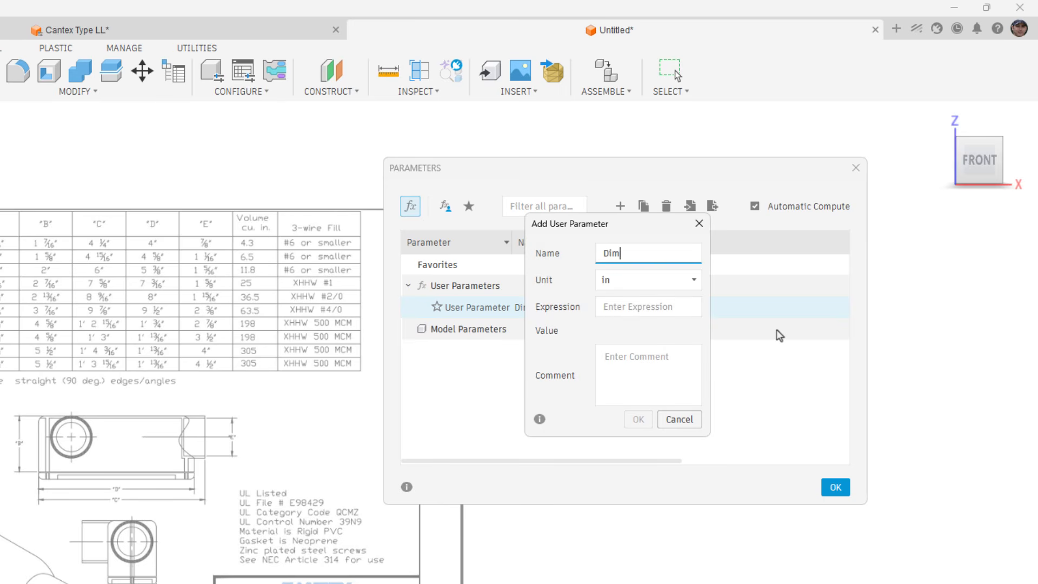
type("_B")
key("BackSpace")
key("BackSpace")
type("-B")
key("BackSpace")
key("BackSpace")
type("B")
key("BackSpace")
key("BackSpace")
type("B")
key("BackSpace")
type("_B")
left_click(630, 311)
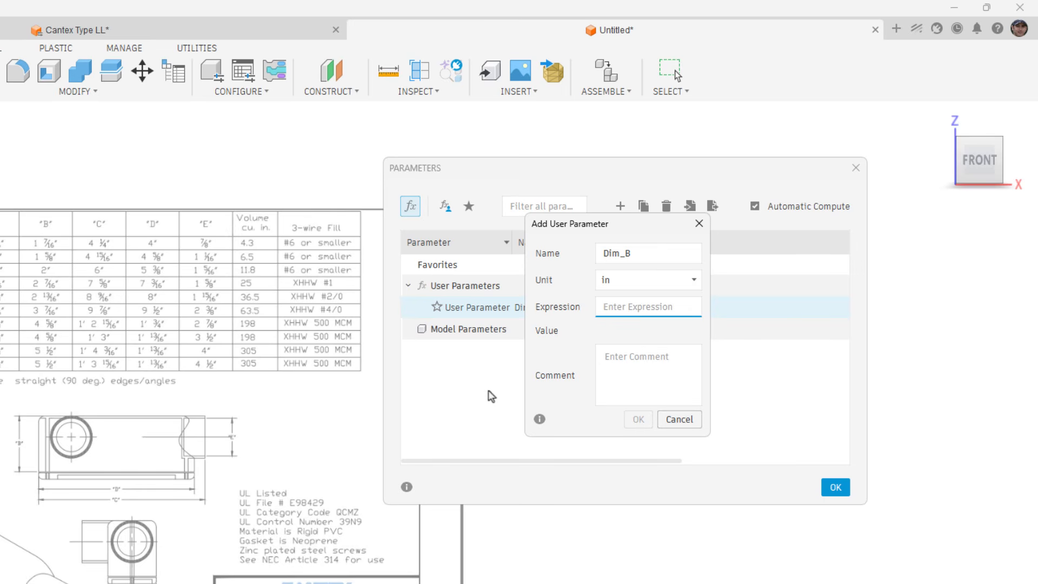
type("1 7/16")
key("Return")
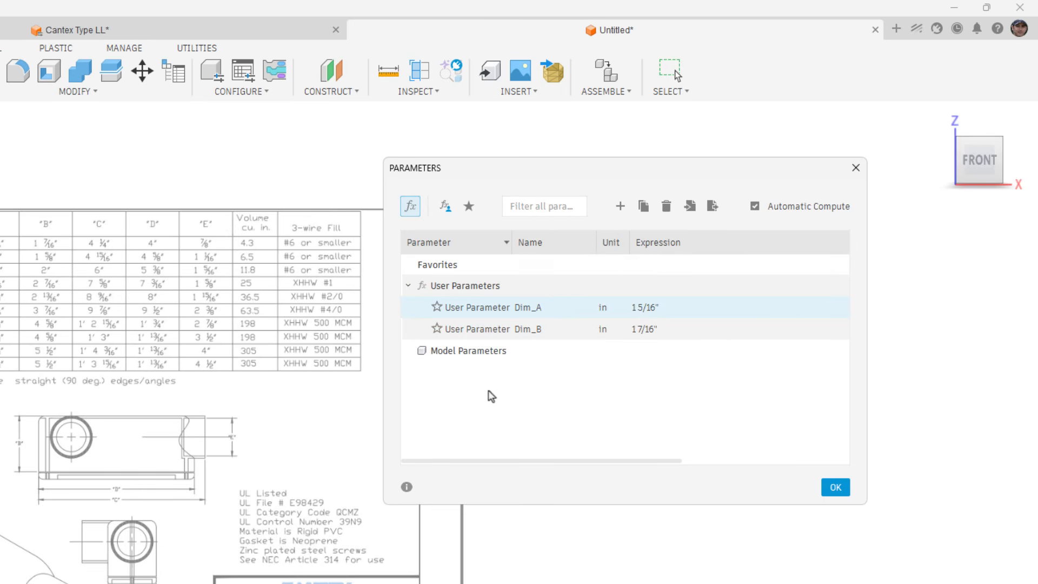
Add a user parameter named Dim_C in inches with the expression 4 1/4.
left_click(620, 205)
type("Dim)")
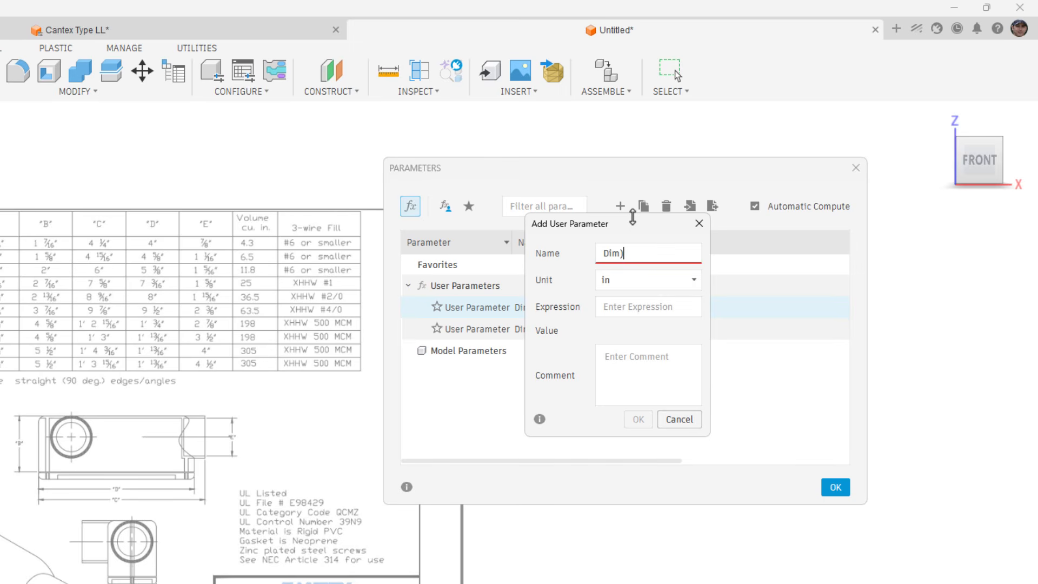
key("BackSpace")
type("_C")
key("Tab")
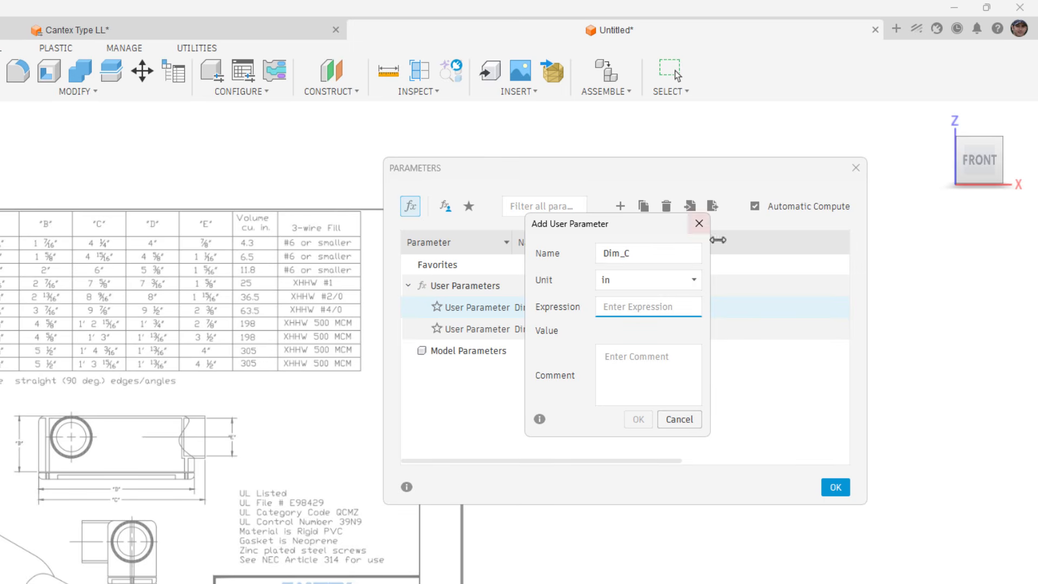
type("4 /")
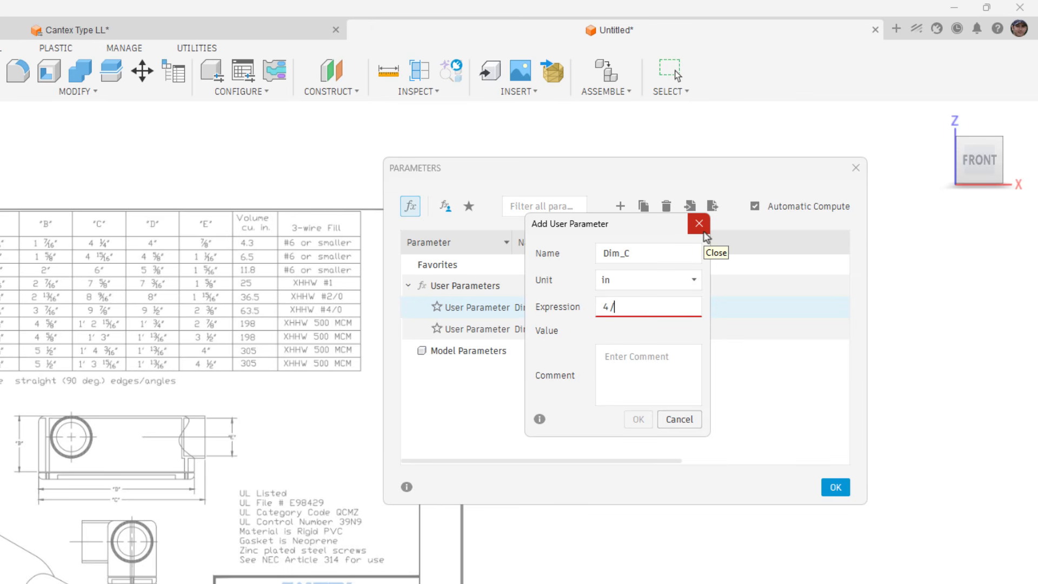
key("BackSpace")
type("1/4")
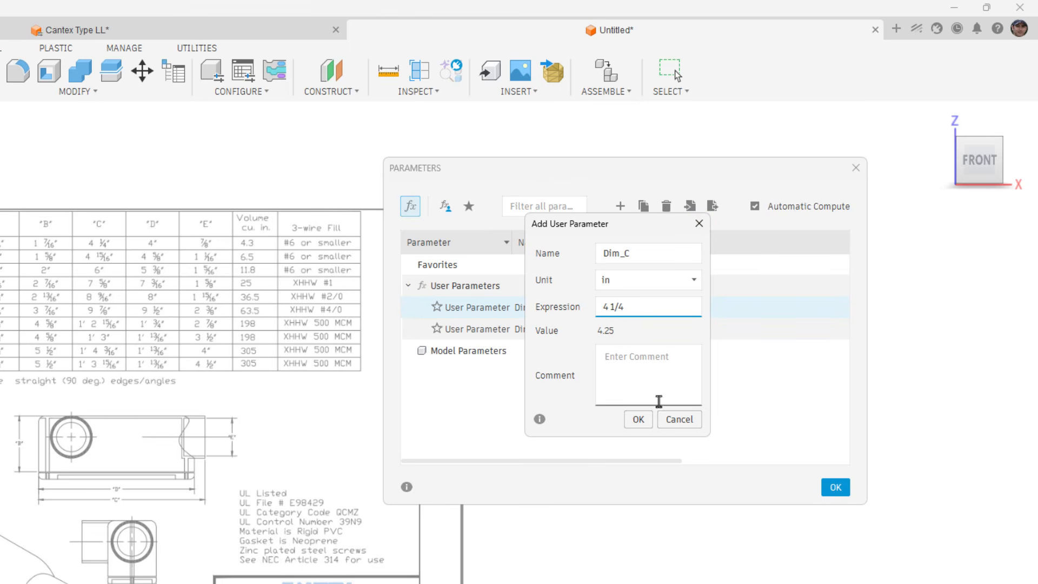
left_click(638, 418)
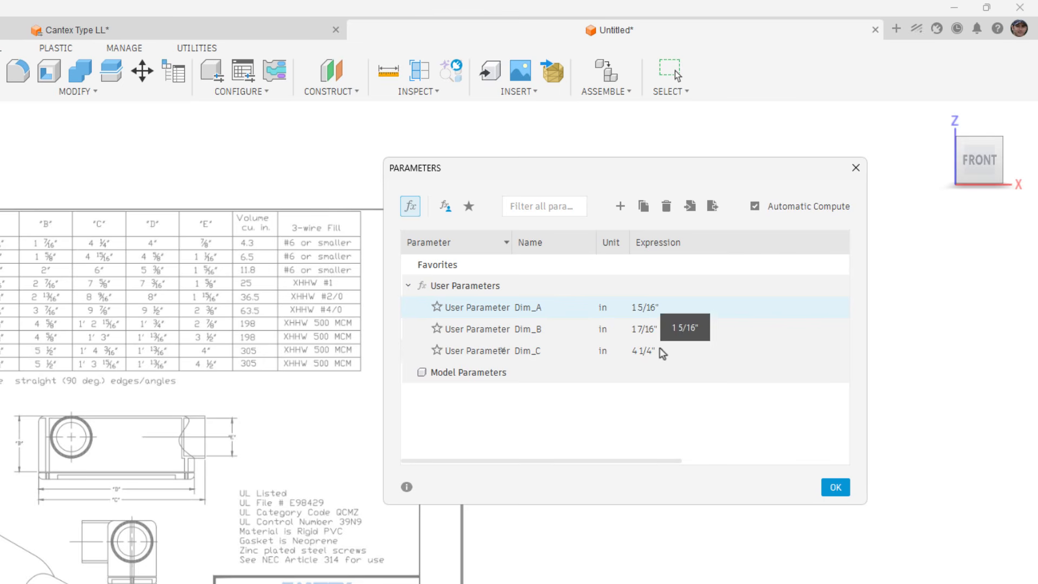
Add a user parameter named Dim_D in inches with the expression 4.
left_click(621, 208)
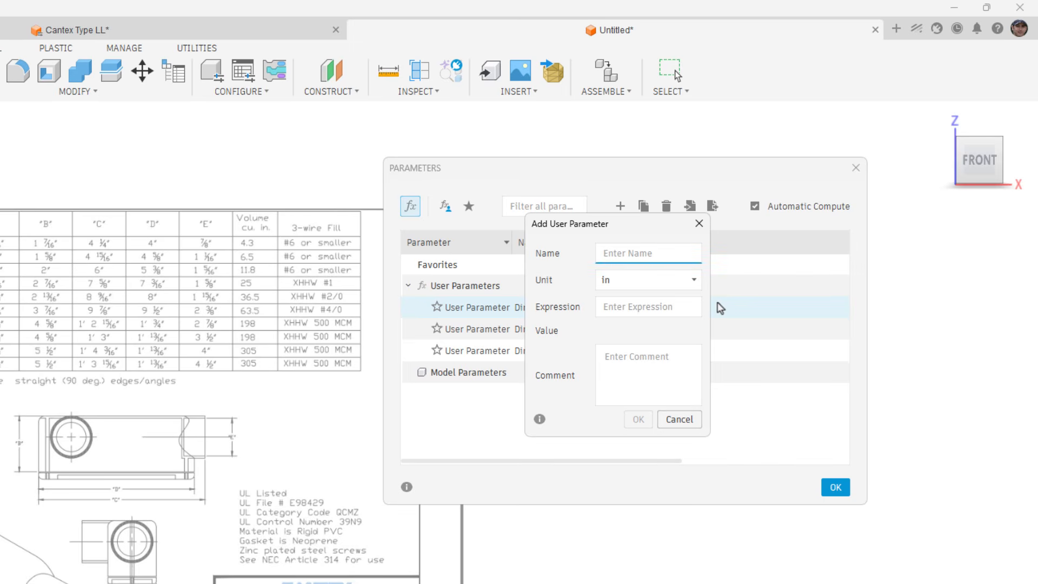
type("Dim_D")
key("Tab")
type("4")
key("Return")
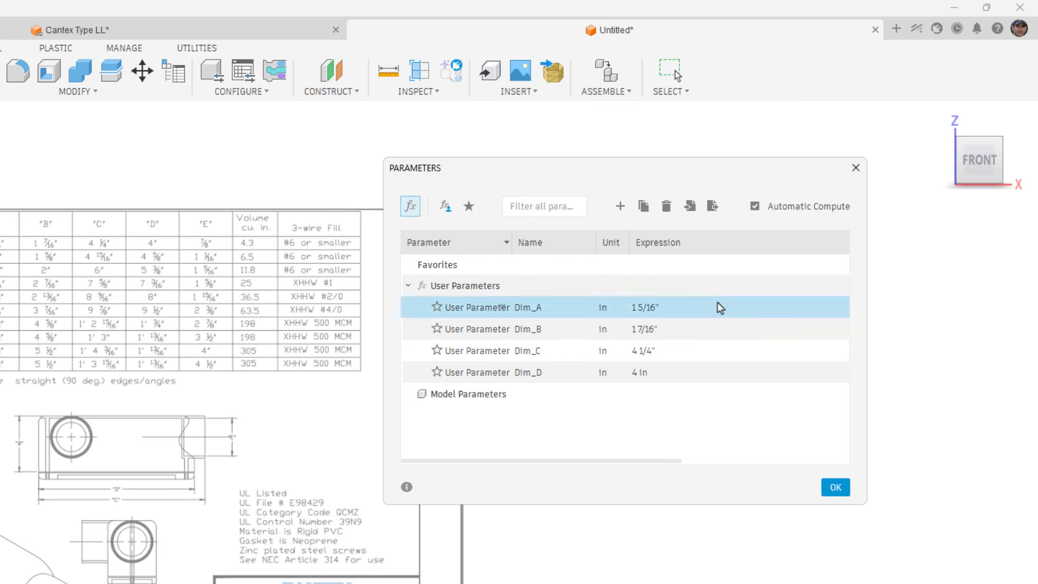
Add a user parameter named Dim_E in inches with the expression 7/8.
left_click(625, 210)
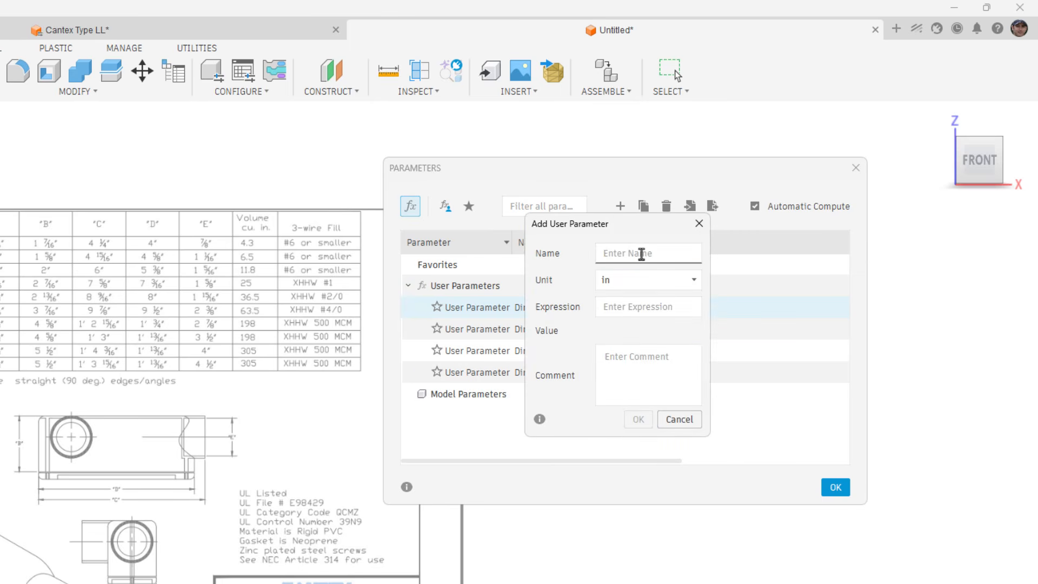
type("Dim_E")
key("Tab")
key("Tab")
type("7/8")
key("Return")
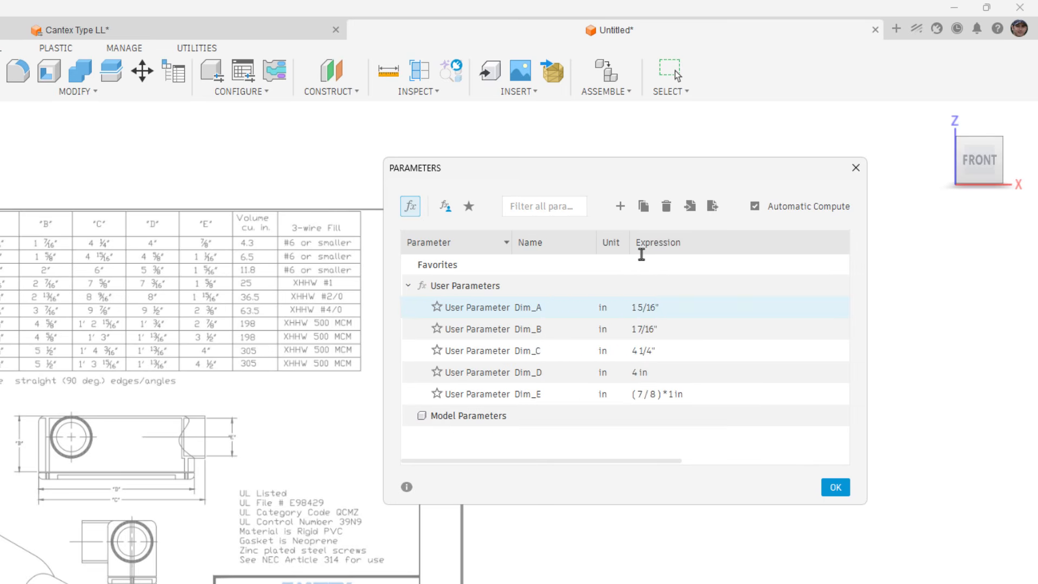
Add a user parameter named Wall_Thick in inches with a value of 0.1 for the wall thickness.
left_click(620, 206)
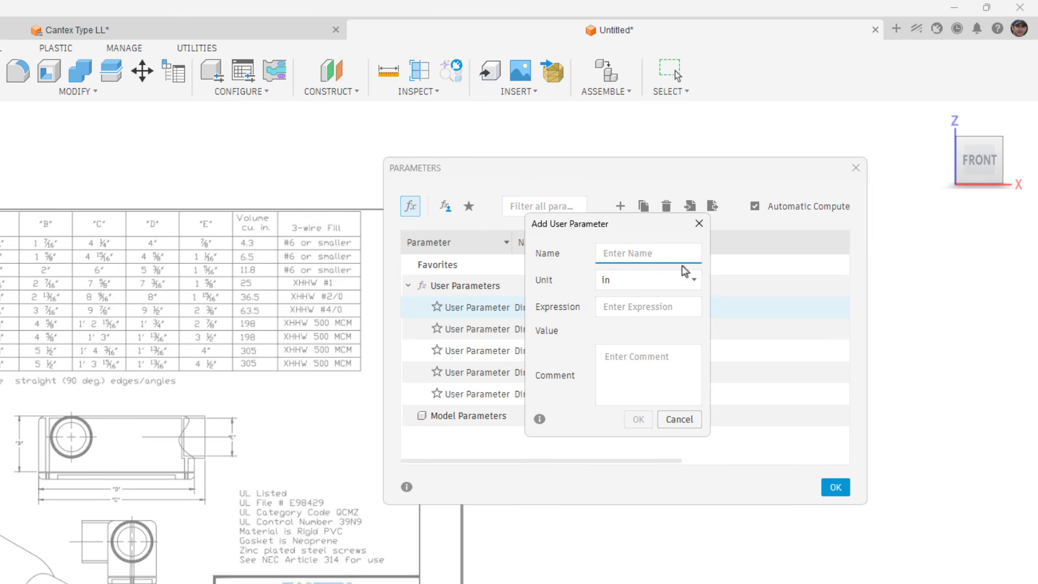
type("T")
key("BackSpace")
type("w")
key("BackSpace")
type("Wall_Thick")
key("Tab")
type(".1")
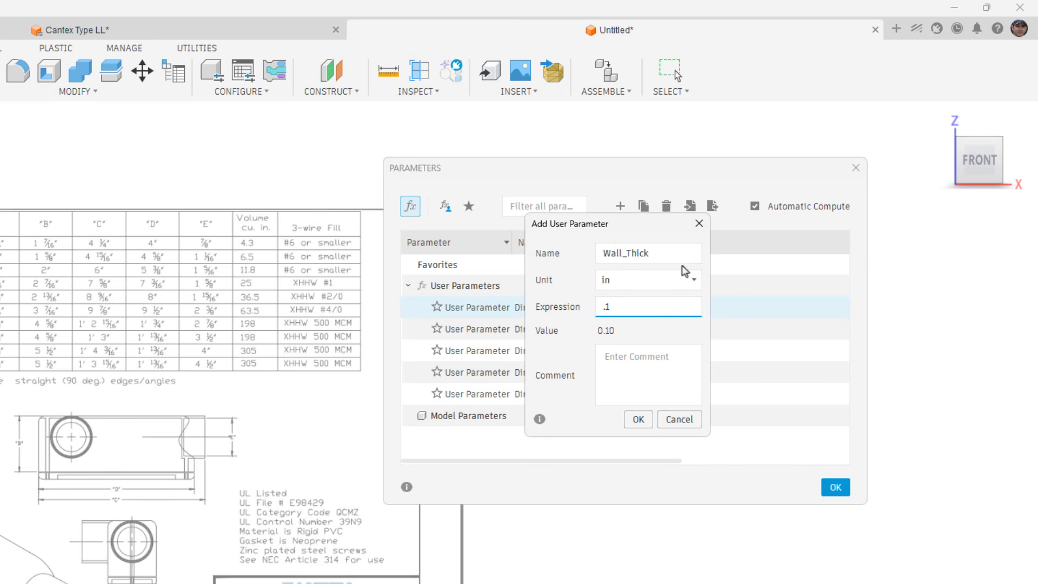
key("Return")
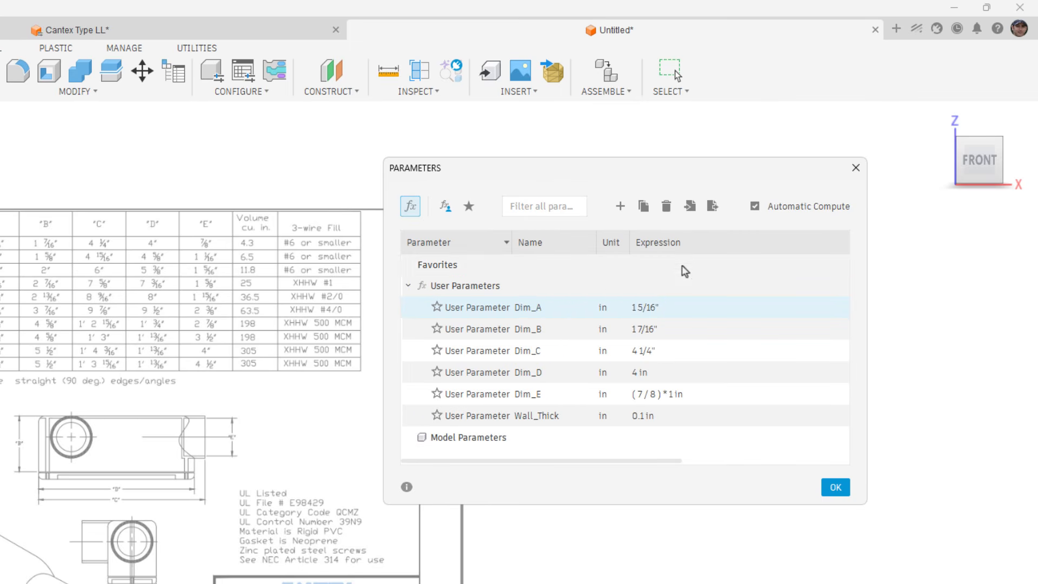
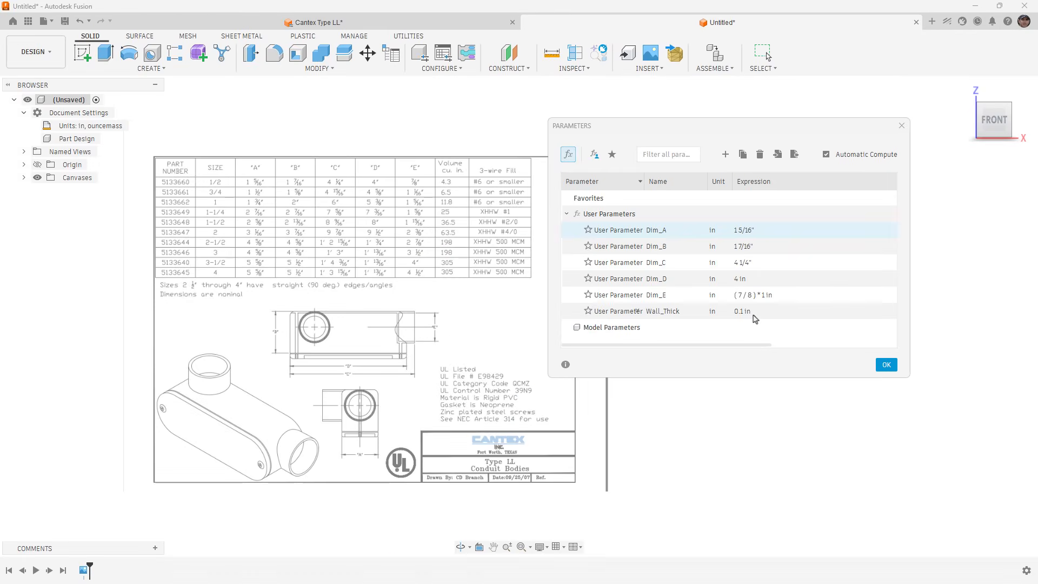
Accept the user parameters and start a new sketch on the horizontal XY origin plane.
left_click(876, 365)
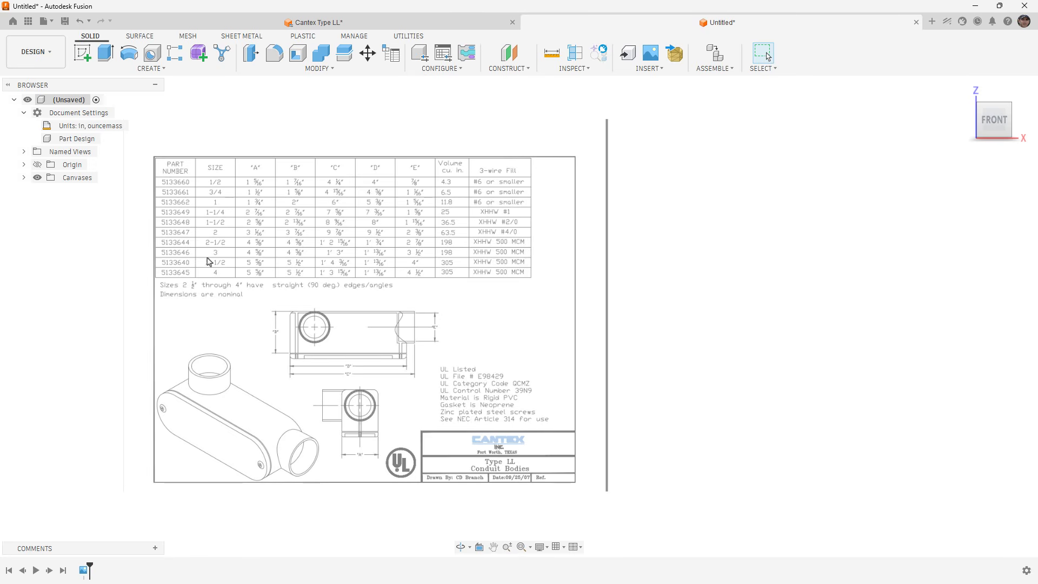
scroll(209, 262, "down", 3)
scroll(214, 286, "down", 1)
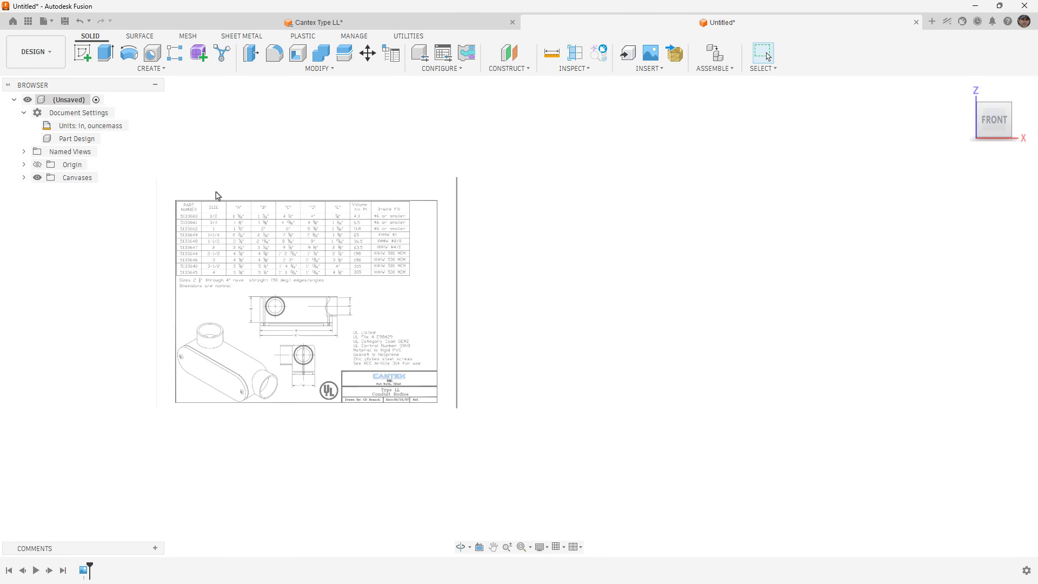
left_click(84, 54)
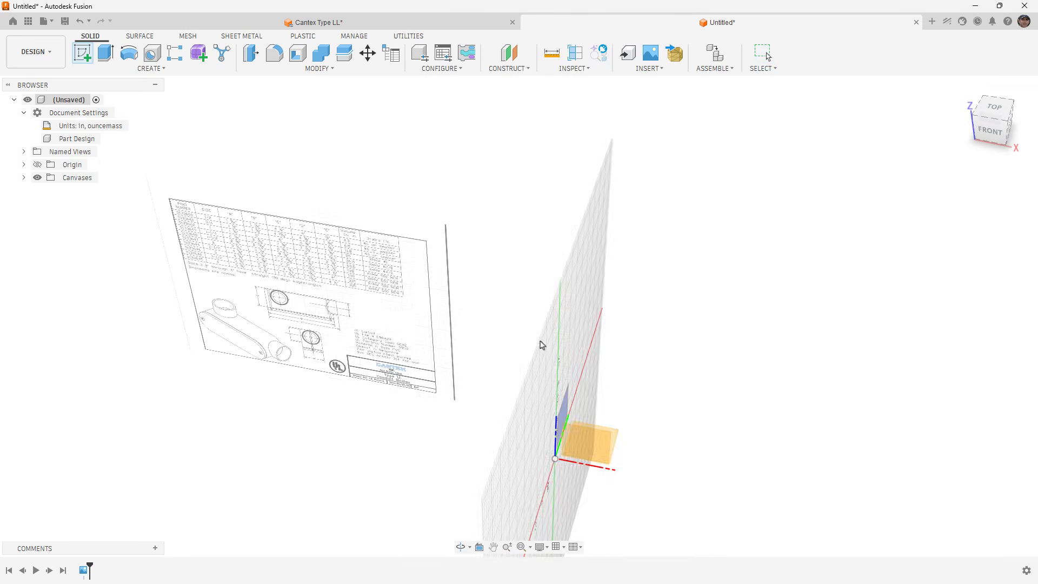
left_click(614, 438)
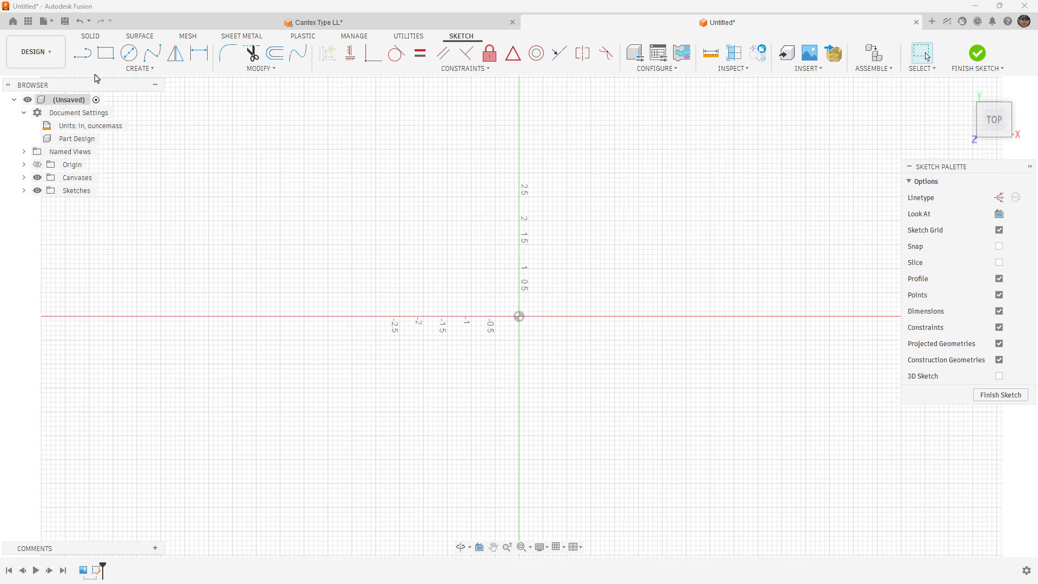
Draw a horizontal midpoint line centred on the origin with its length set to Dim_D-Dim_A.
left_click(86, 59)
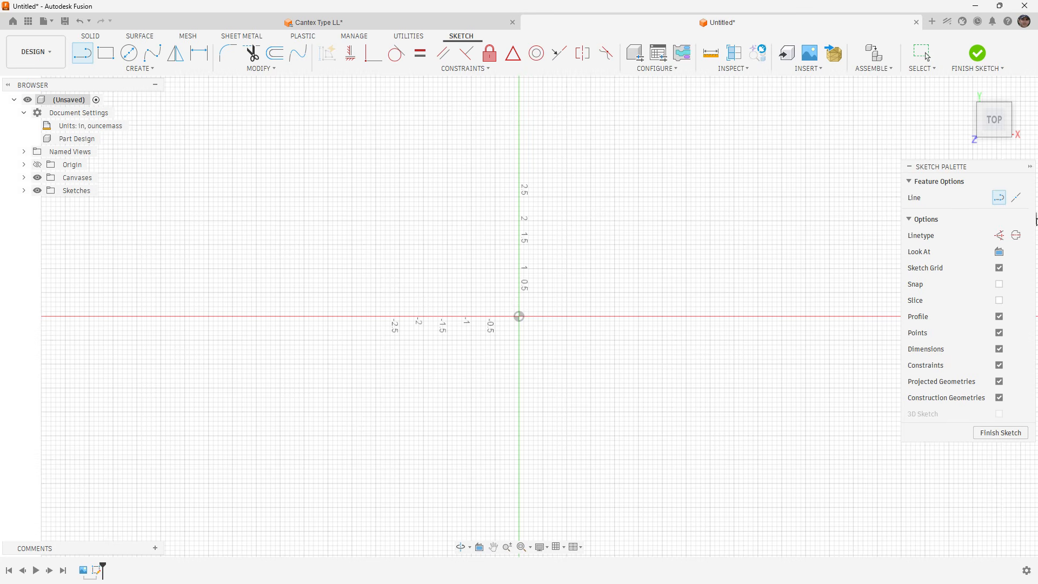
left_click(1014, 199)
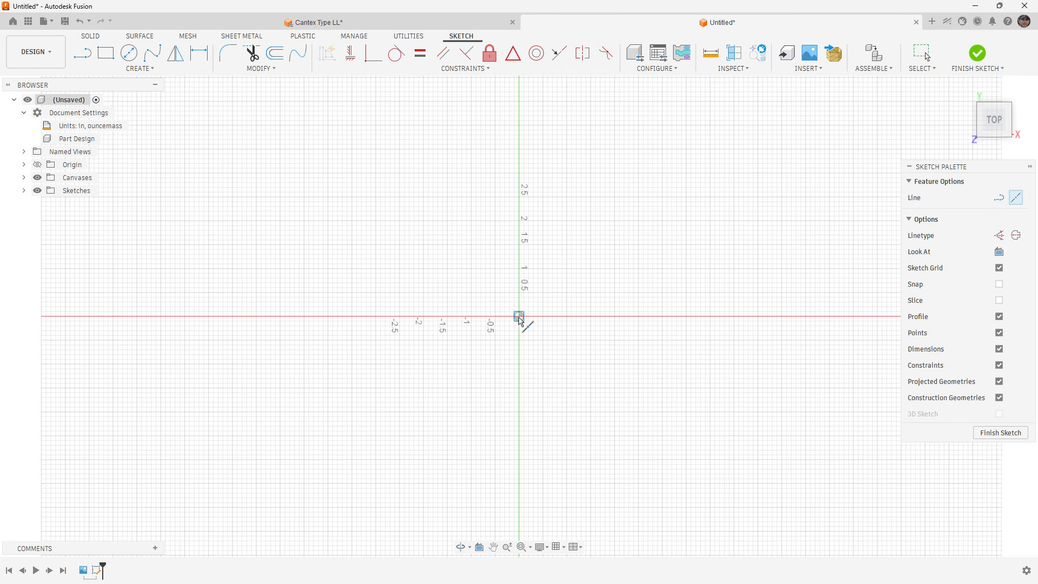
scroll(520, 319, "up", 2)
left_click(519, 317)
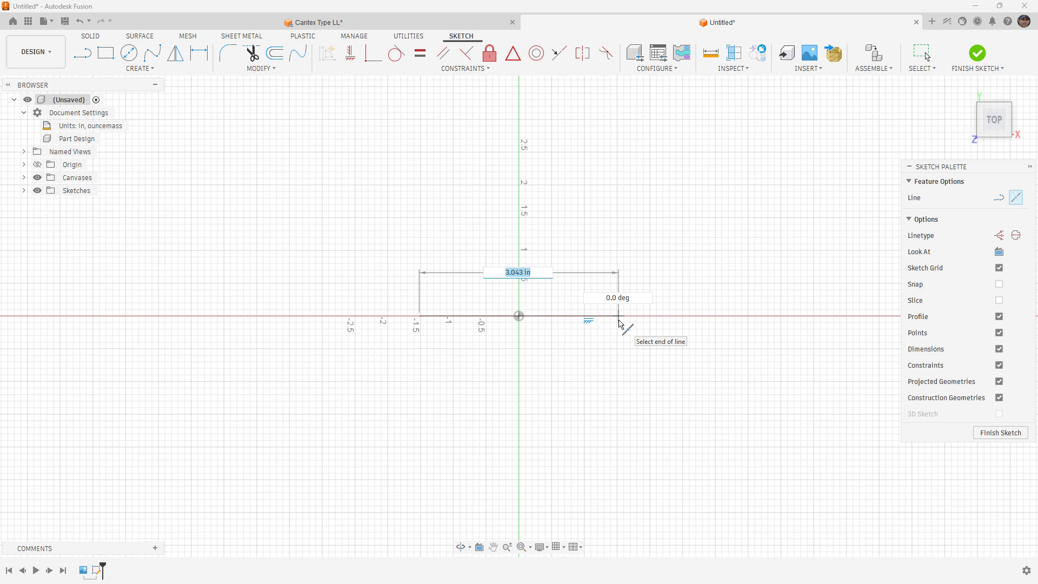
type("di")
key("Down")
key("Down")
key("Down")
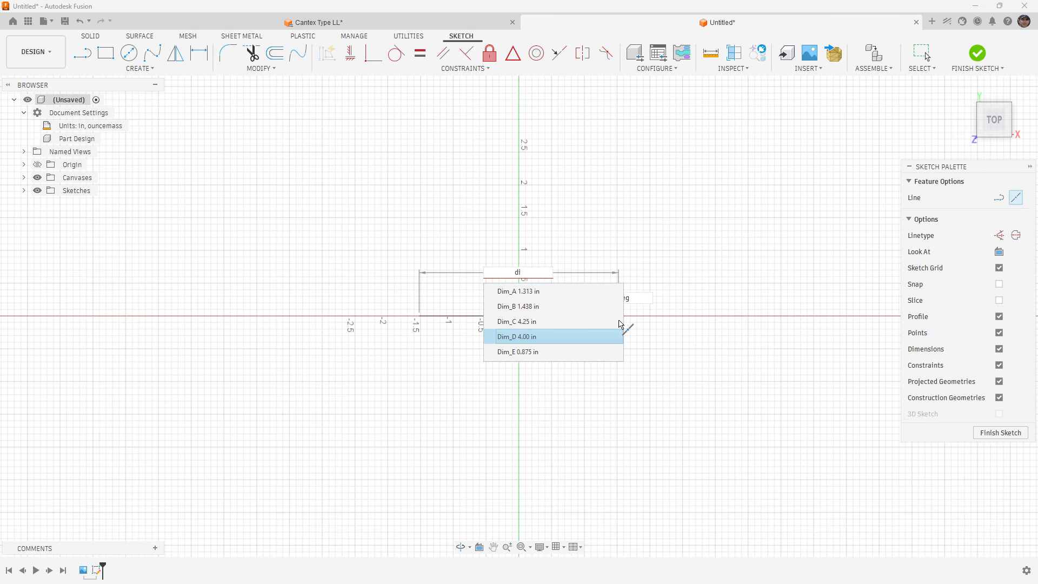
key("Return")
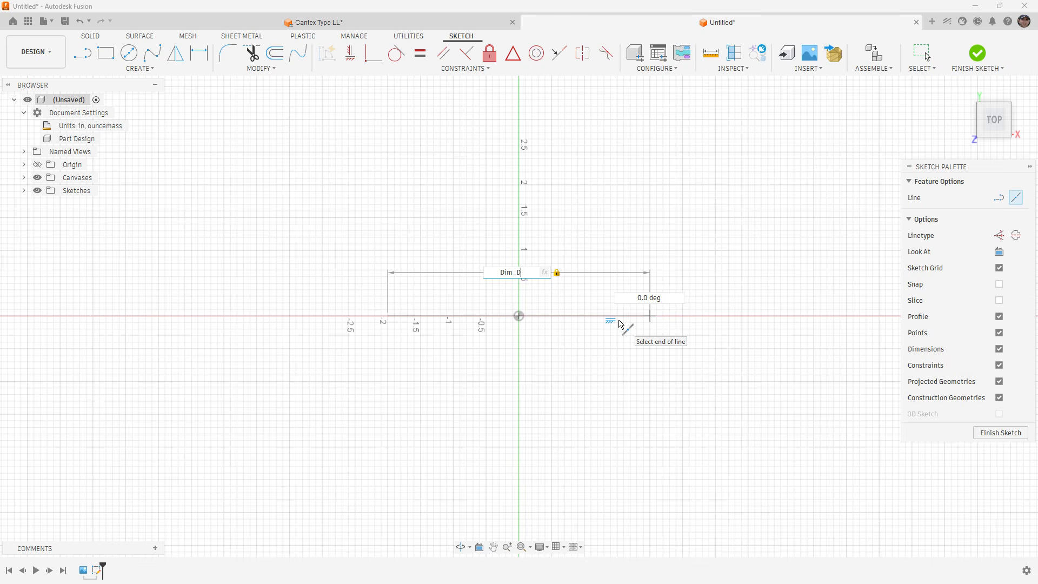
type("-Dim")
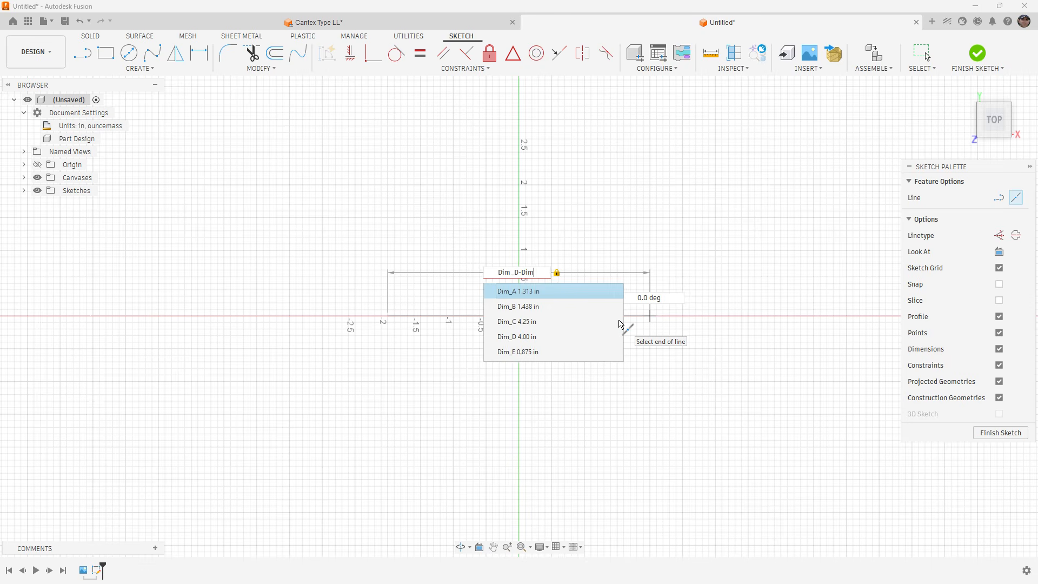
key("Return")
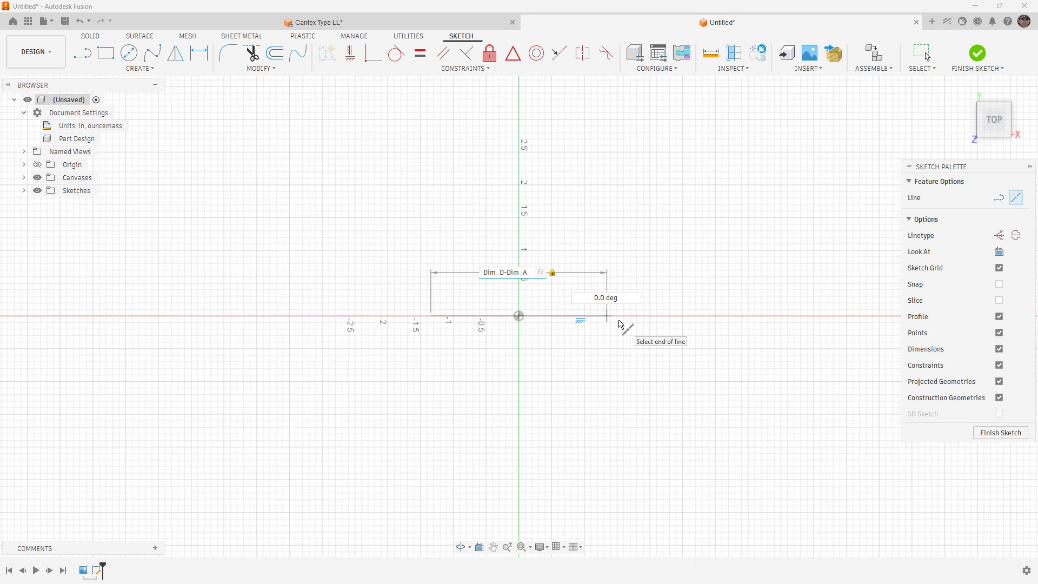
key("Return")
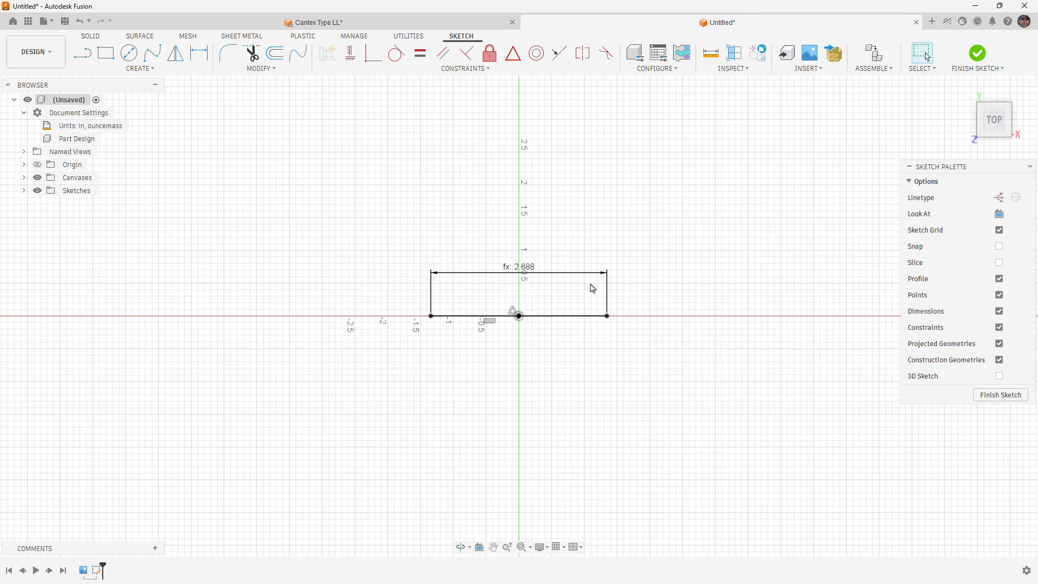
Move the line's length dimension farther above the line and convert the line to construction geometry.
left_click_drag(527, 268, 576, 250)
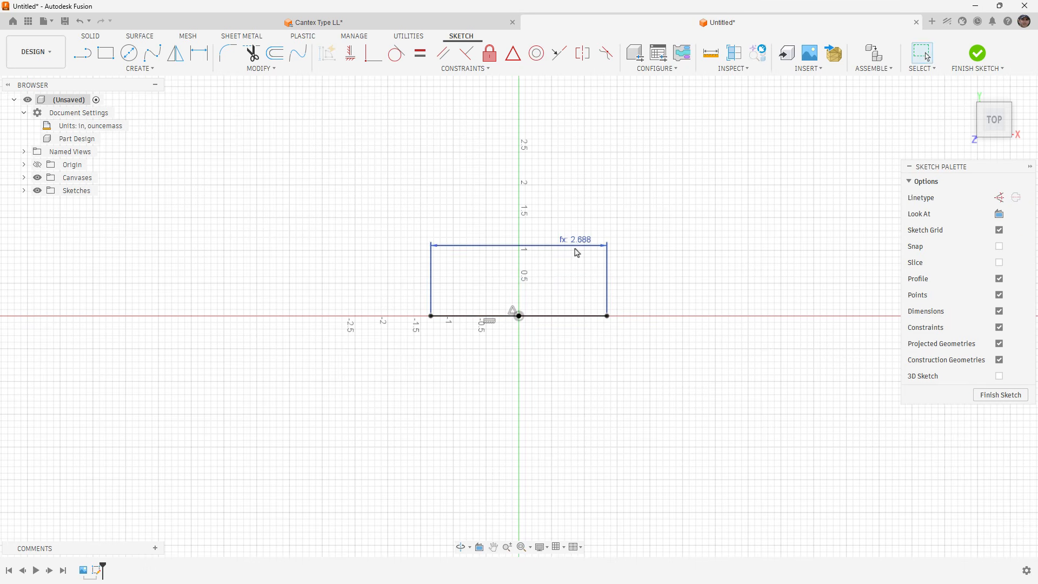
left_click(552, 316)
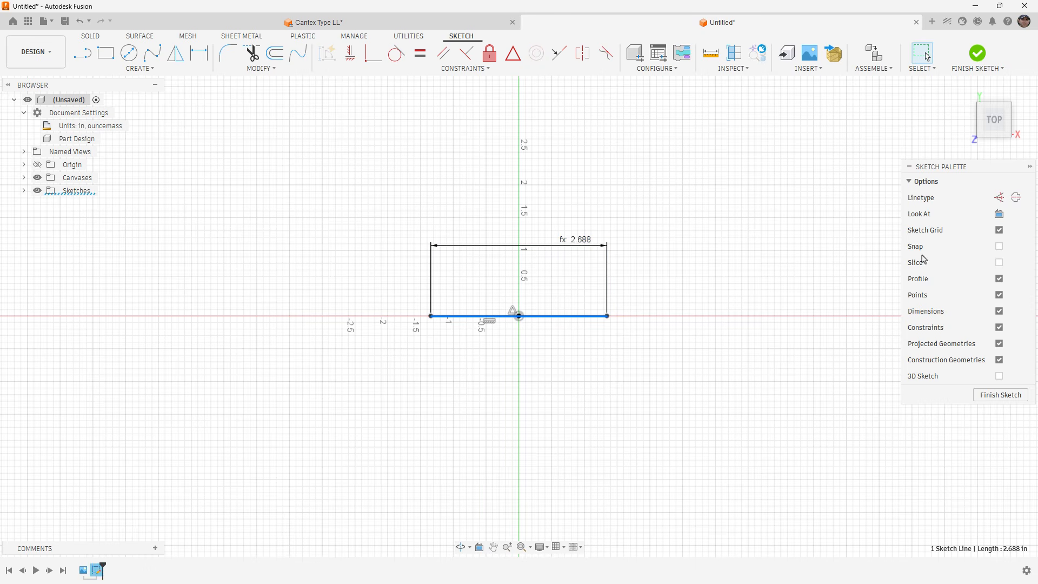
left_click(998, 197)
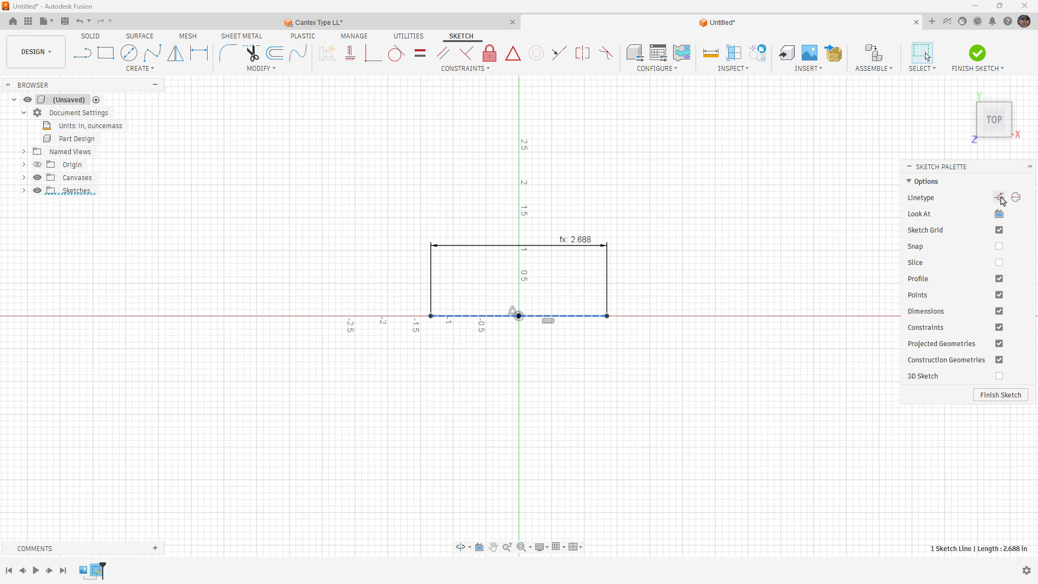
left_click(593, 333)
Draw a center point slot from the origin to the construction line's left endpoint with width Dim_A, and finish the sketch.
scroll(580, 295, "up", 1)
scroll(580, 295, "up", 1)
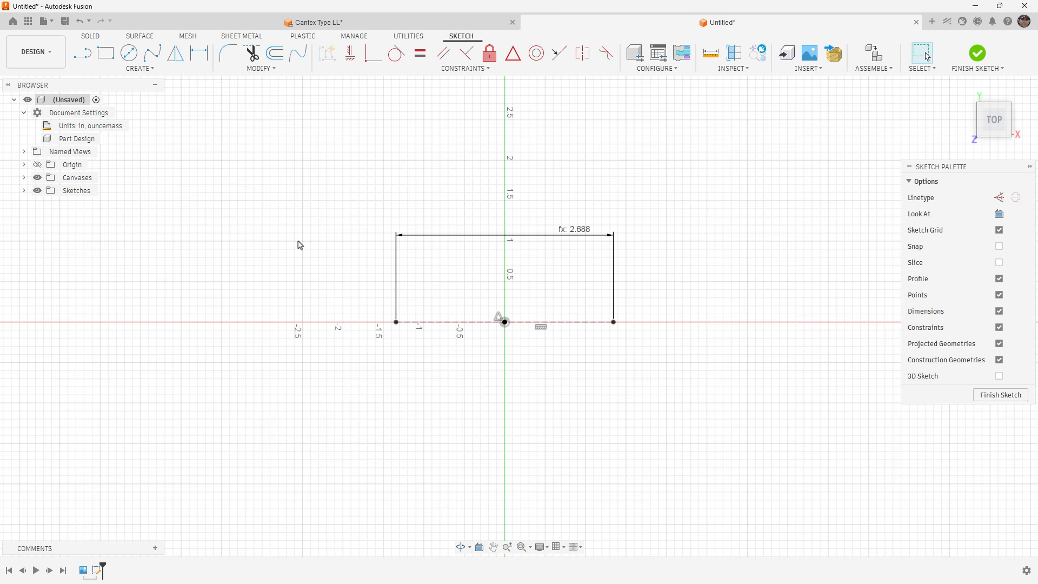
left_click(162, 70)
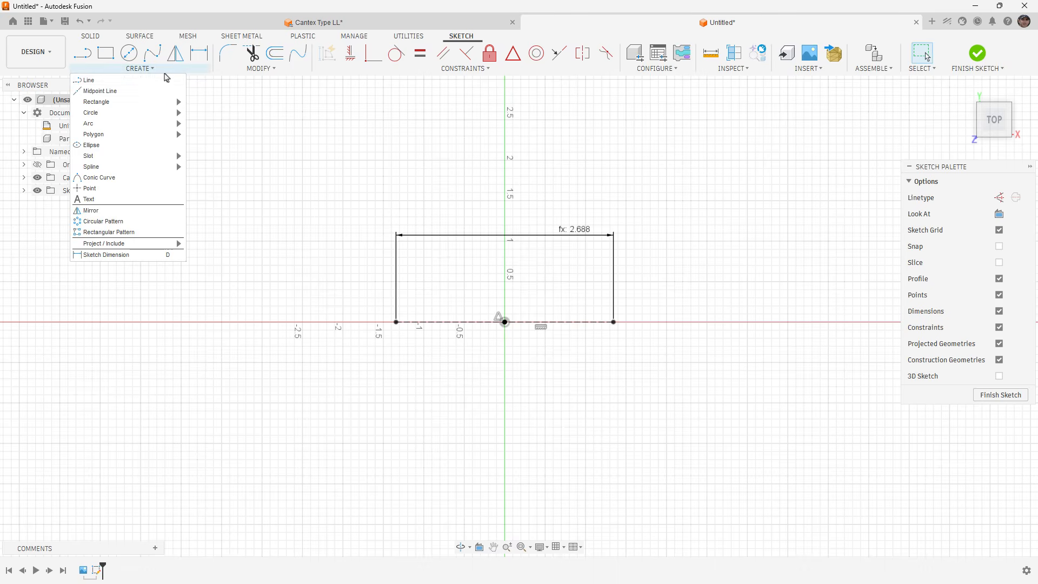
mouse_move(130, 162)
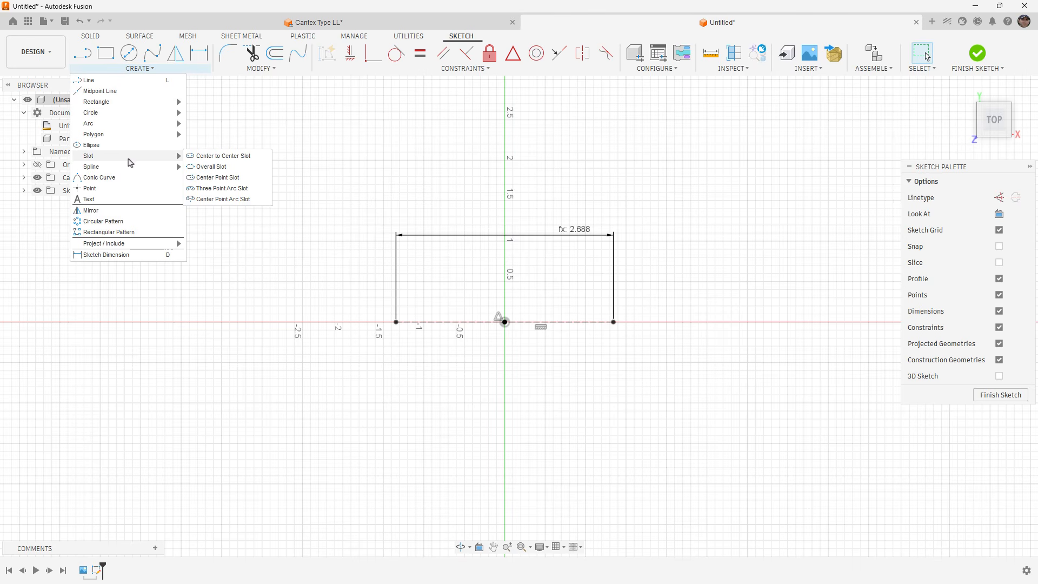
left_click(204, 182)
left_click(504, 322)
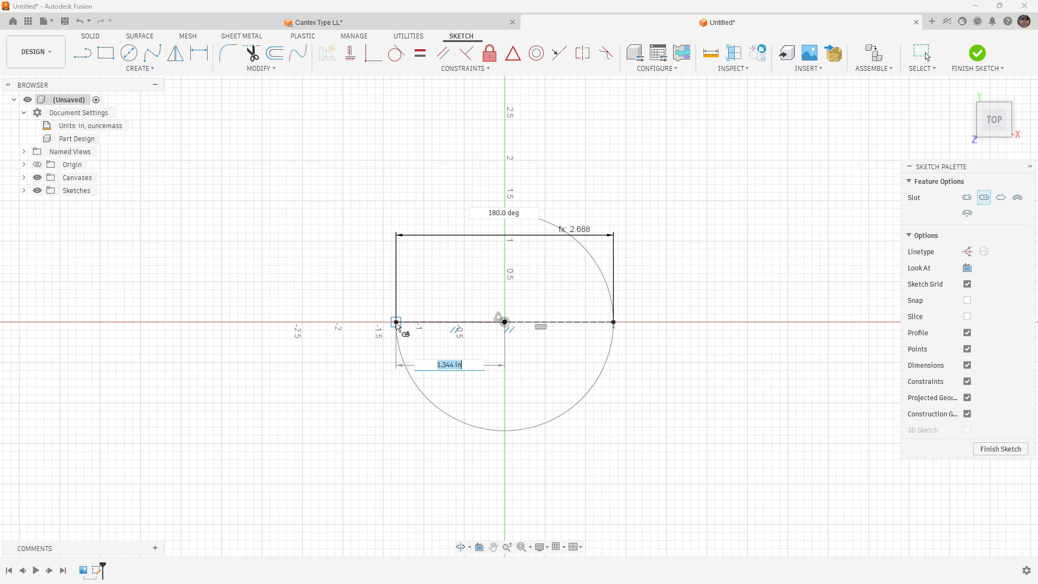
left_click(396, 321)
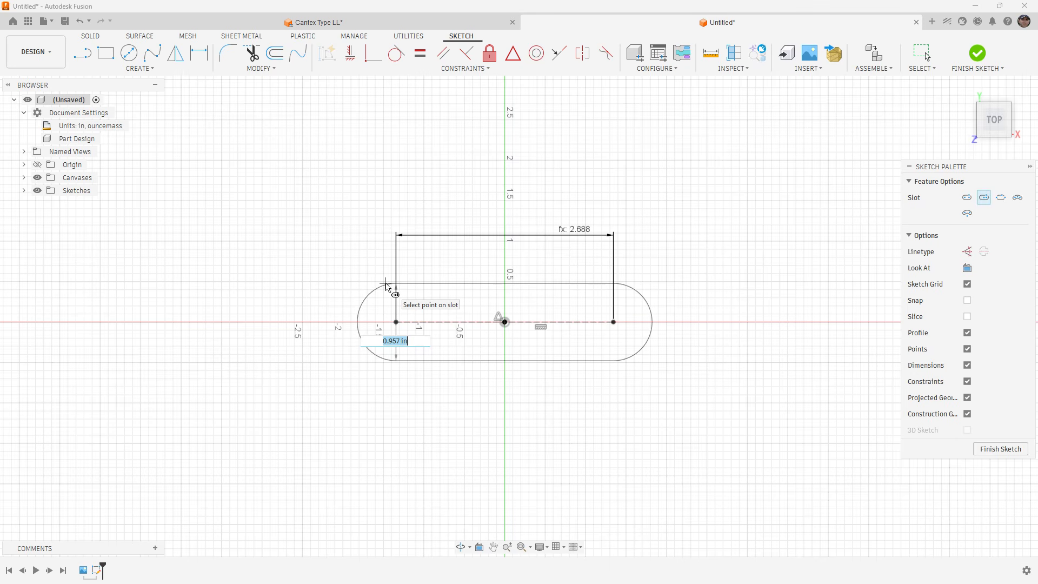
type("Dim_A")
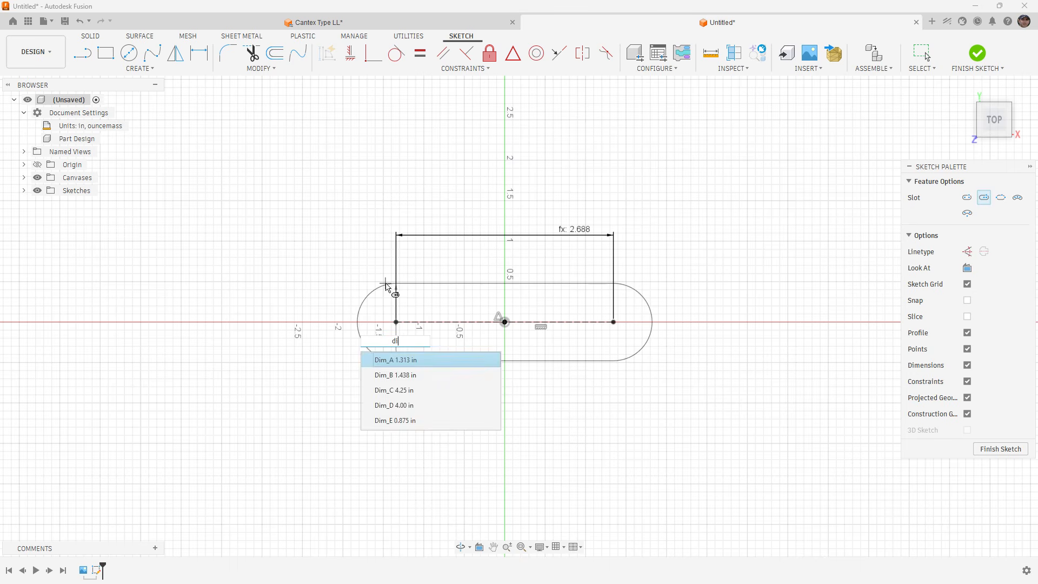
key("Return")
key("Return")
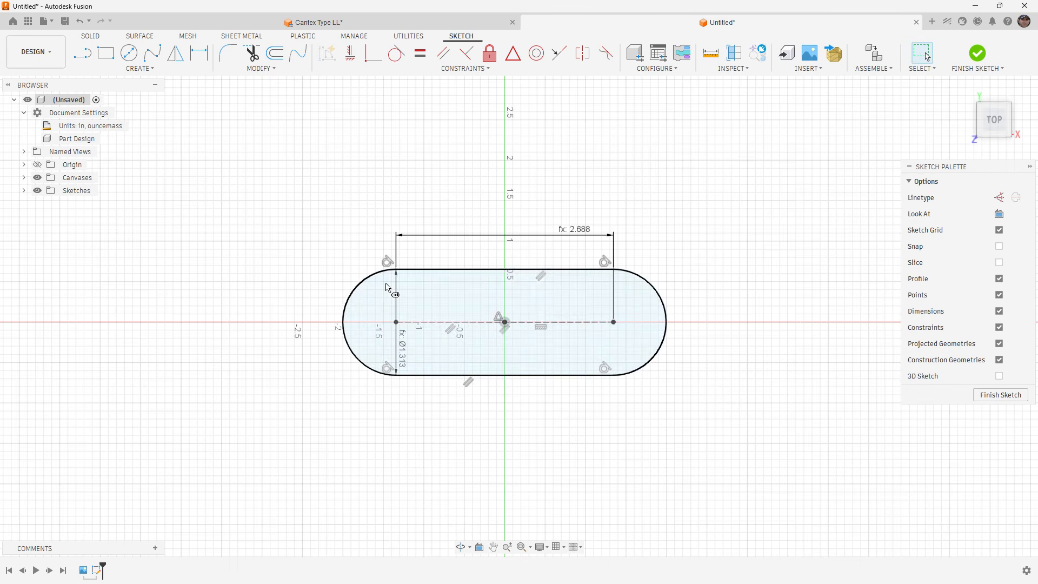
left_click(976, 53)
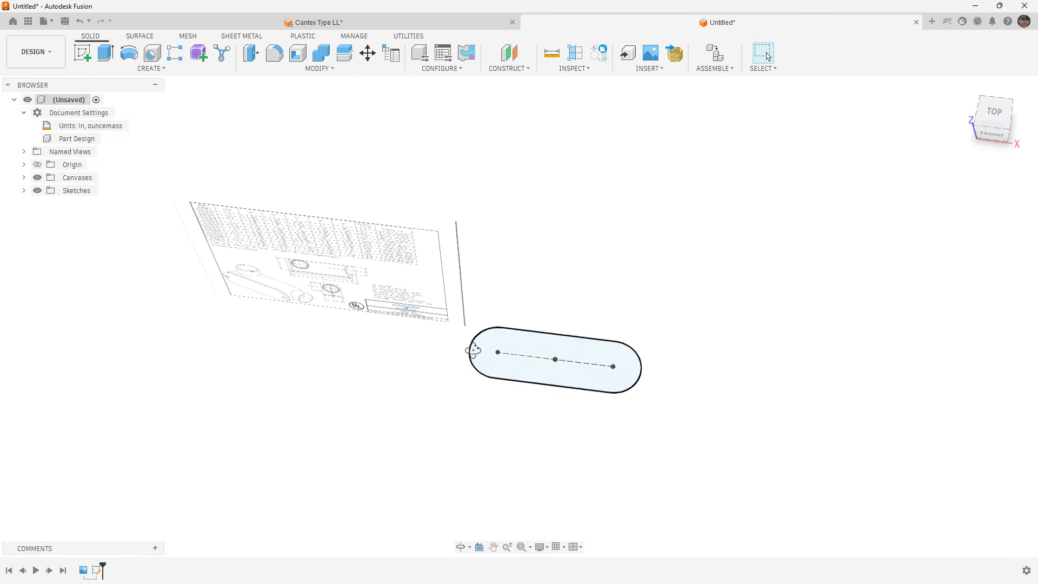
Extrude the slot profile upward by Dim_B as a new body.
left_click(506, 377)
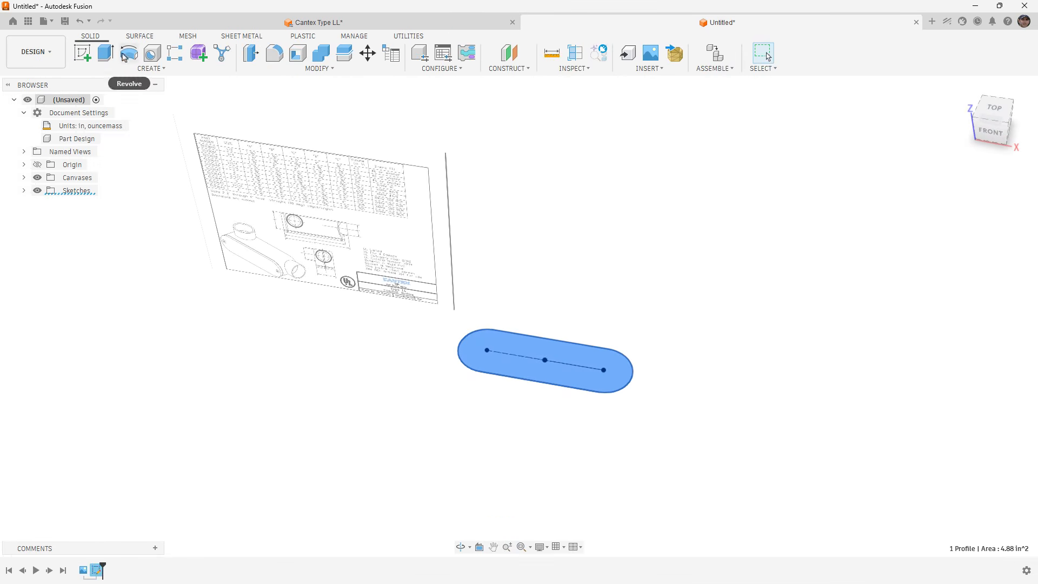
left_click(106, 52)
left_click_drag(544, 354, 543, 328)
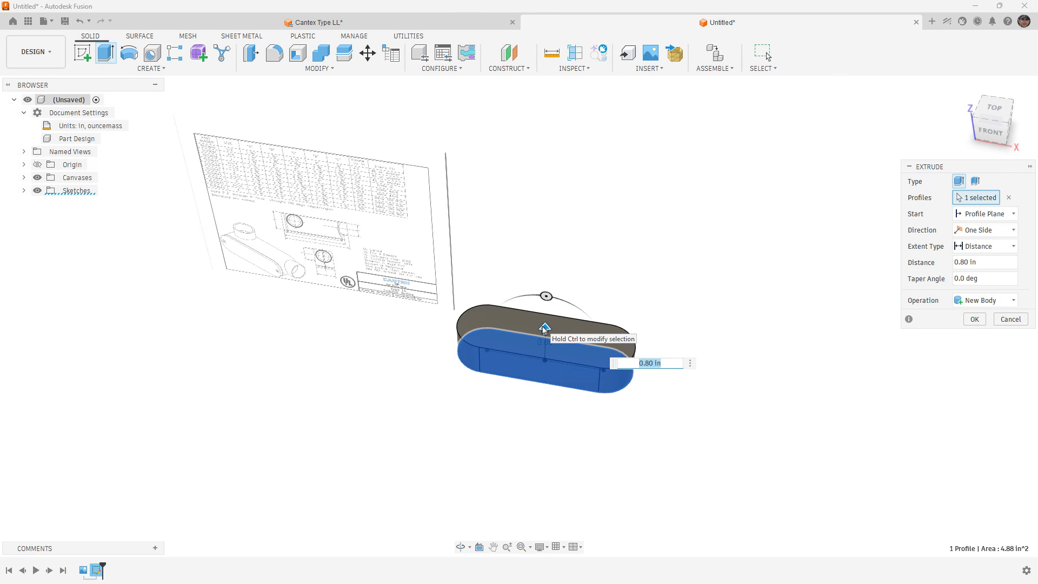
type("dim")
key("Return")
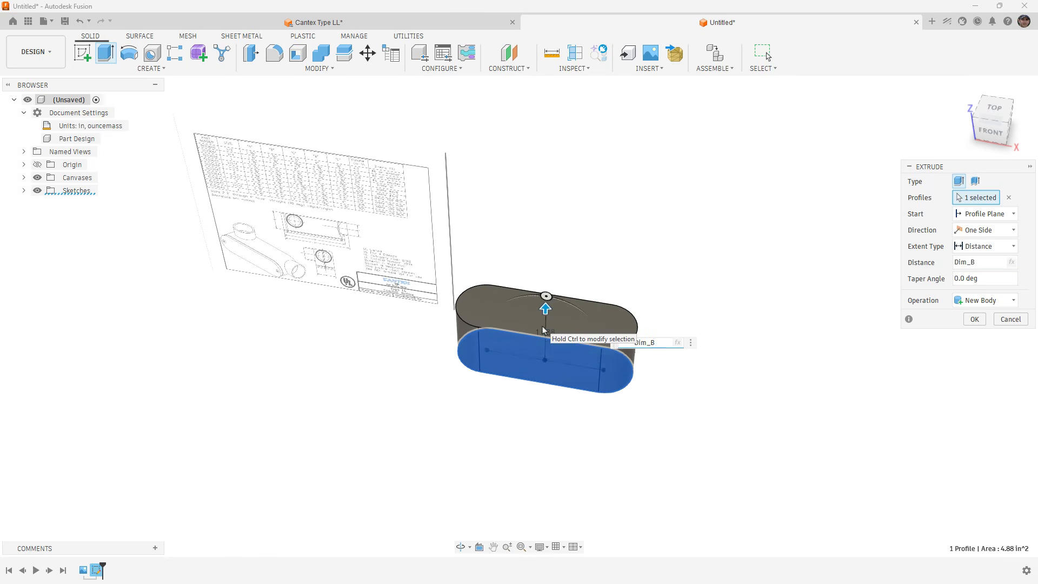
key("Return")
Start a sketch on the flat front side face of the slot-shaped body.
middle_click_drag(562, 431, 570, 368, "shift")
scroll(569, 368, "up", 2)
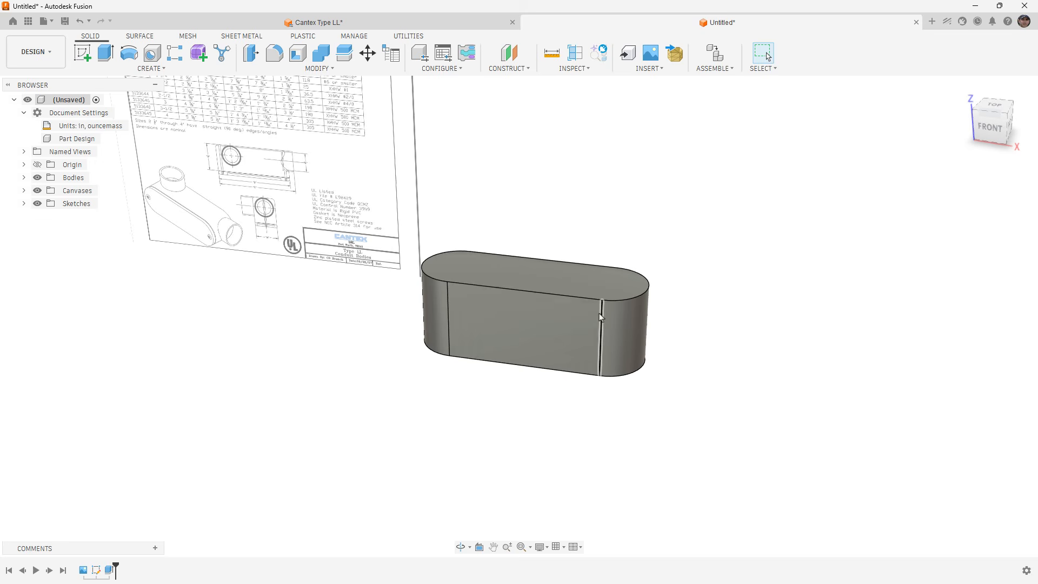
left_click(582, 339)
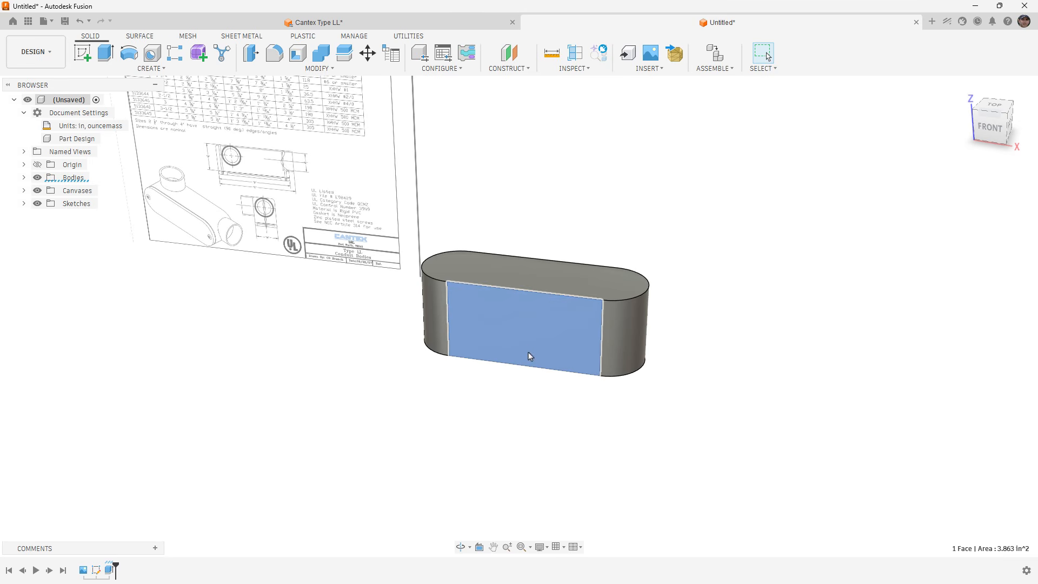
middle_click_drag(528, 359, 534, 378)
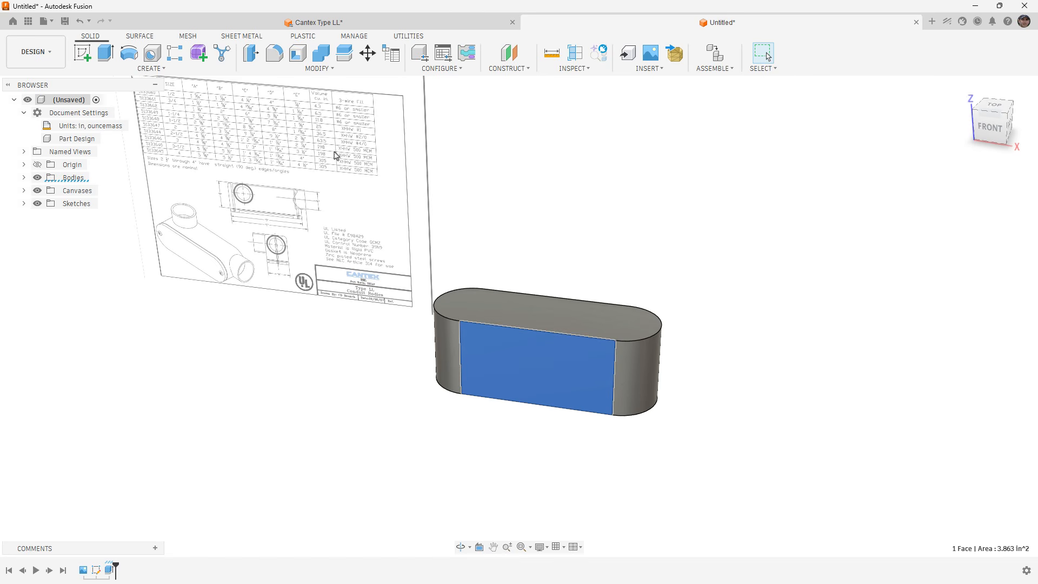
left_click(582, 259)
left_click(592, 366)
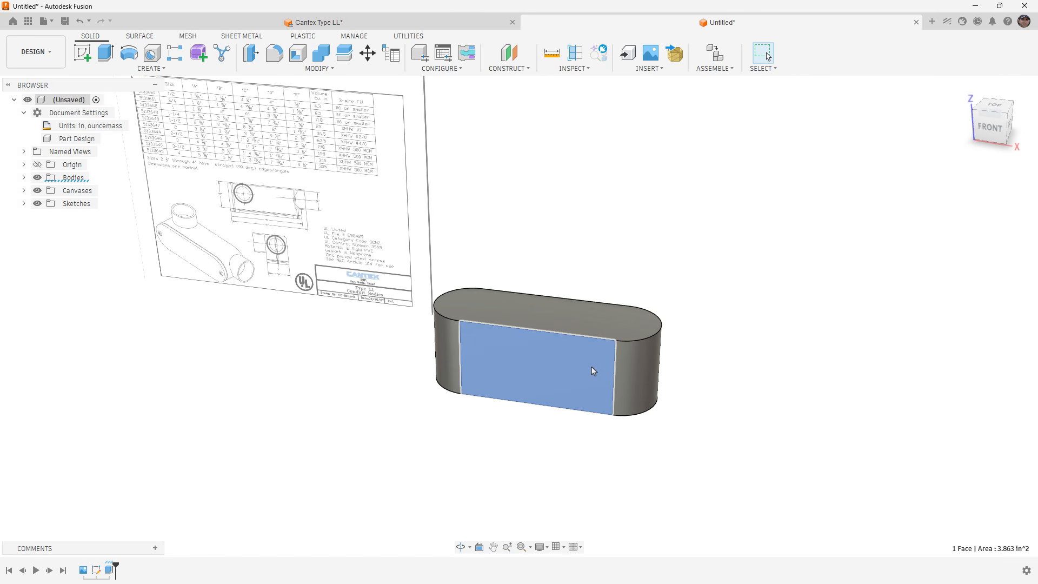
right_click(591, 366)
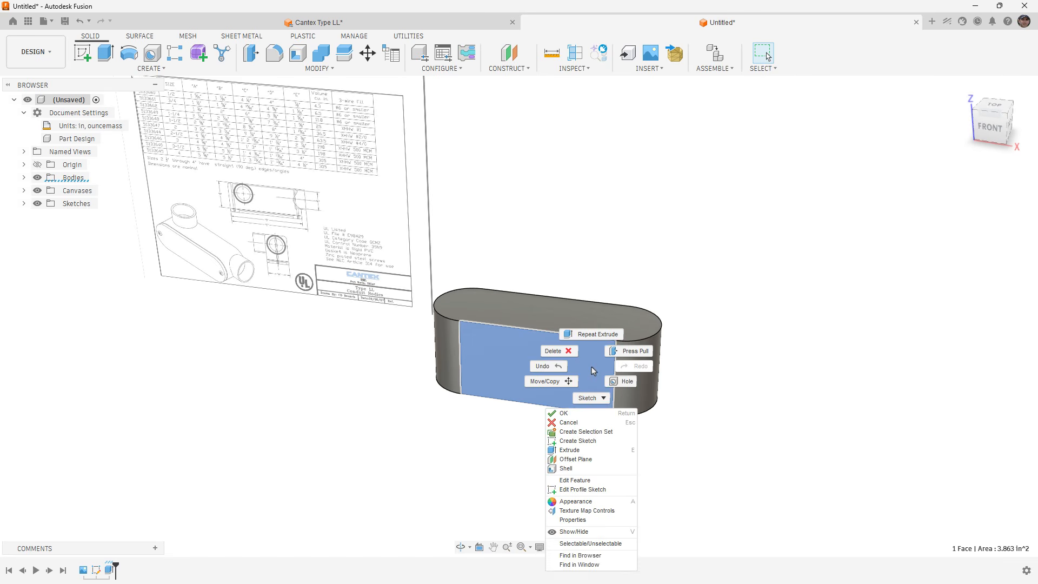
left_click(591, 440)
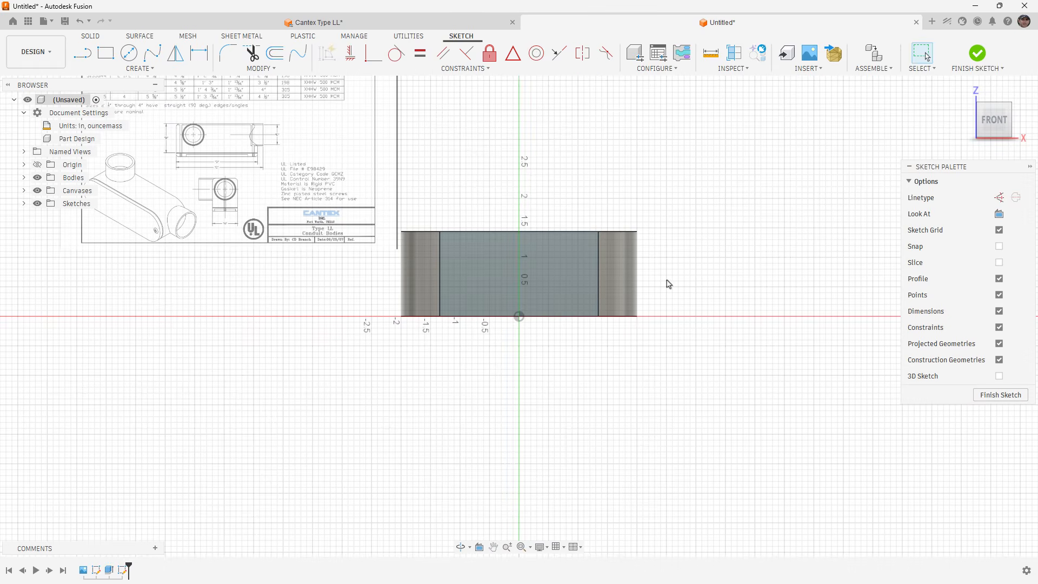
Draw a circle about 1.11 in in diameter, centered on the flat face's right vertical edge and touching the bottom edge.
middle_click_drag(665, 278, 623, 301)
scroll(624, 301, "up", 3)
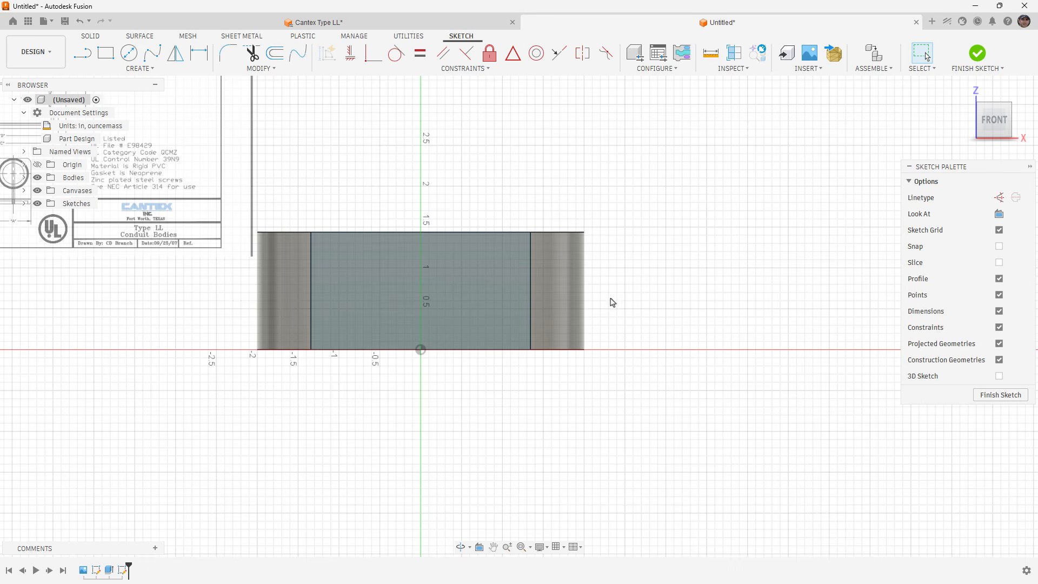
left_click(129, 52)
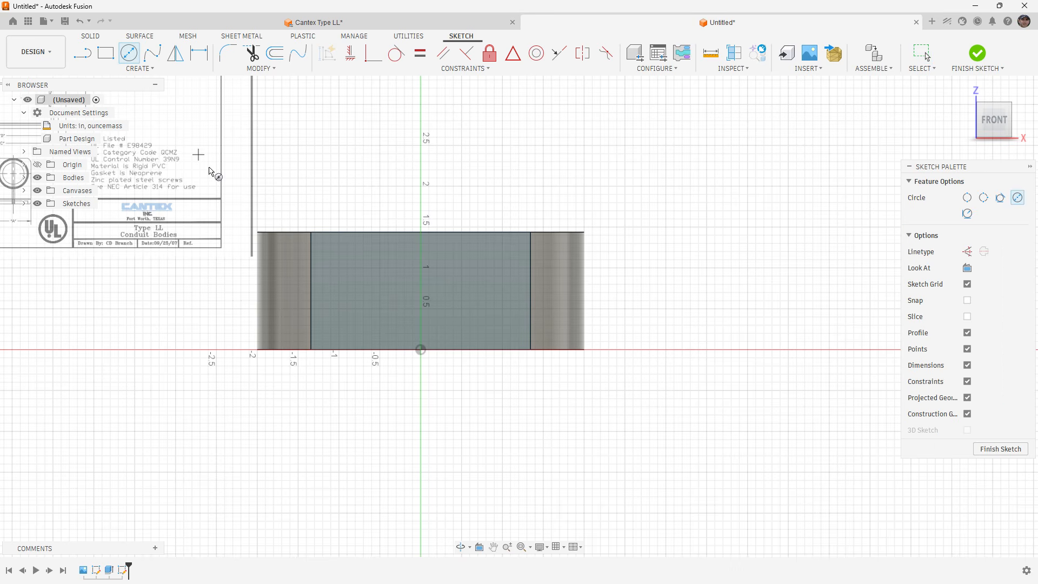
left_click(530, 304)
left_click(531, 350)
Dimension the circle's diameter as Dim_E+Wall_Thick and finish the sketch.
left_click(199, 52)
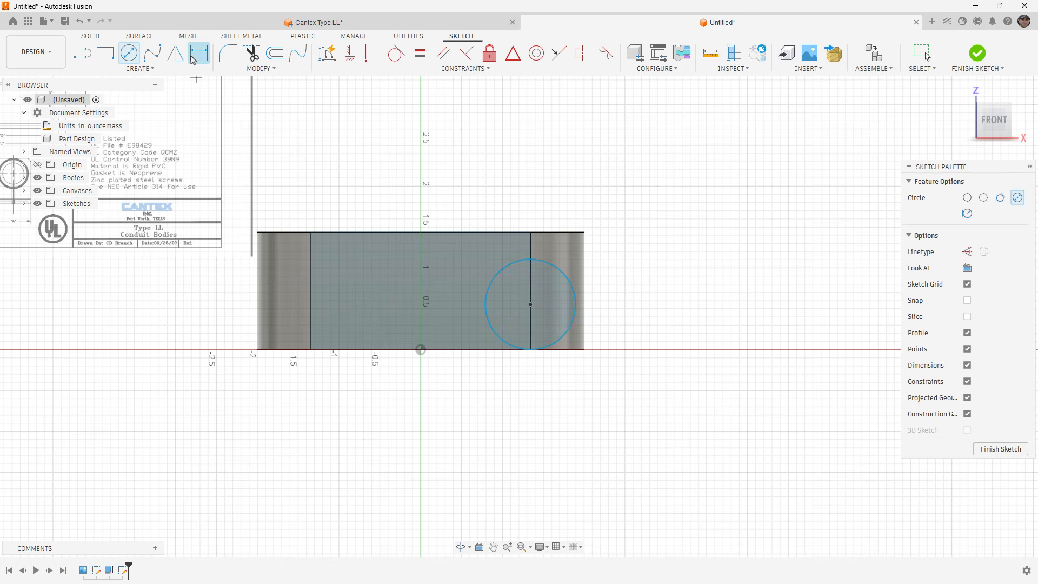
left_click(560, 271)
left_click(636, 259)
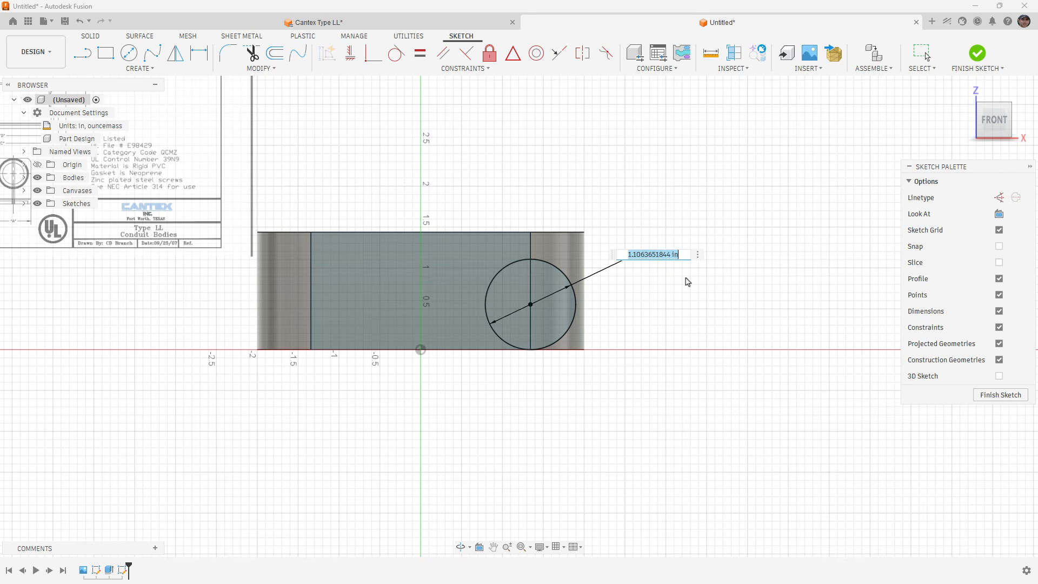
type("dim")
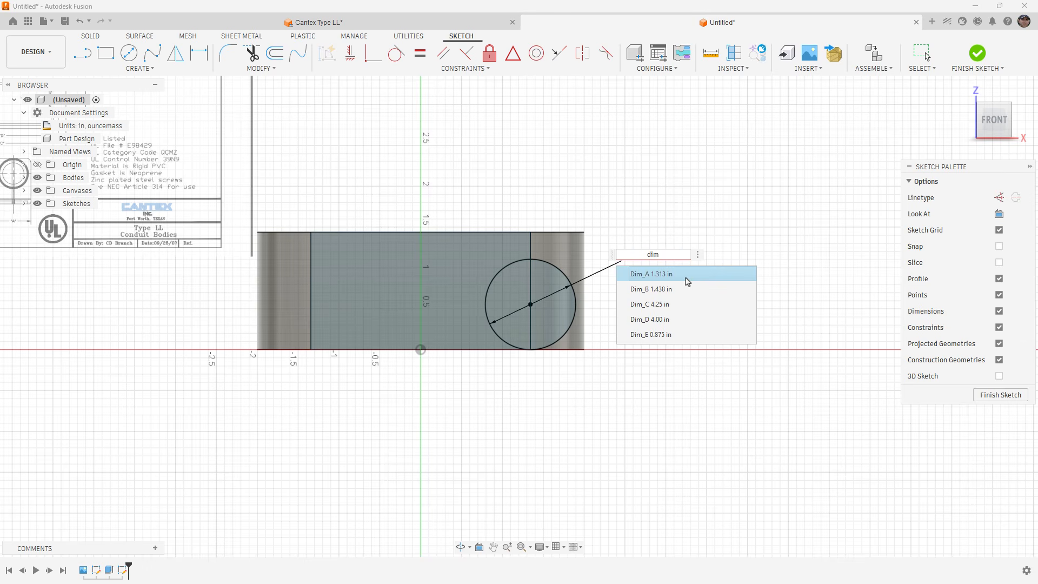
key("Down")
key("Down")
key("Down")
key("Down")
key("Return")
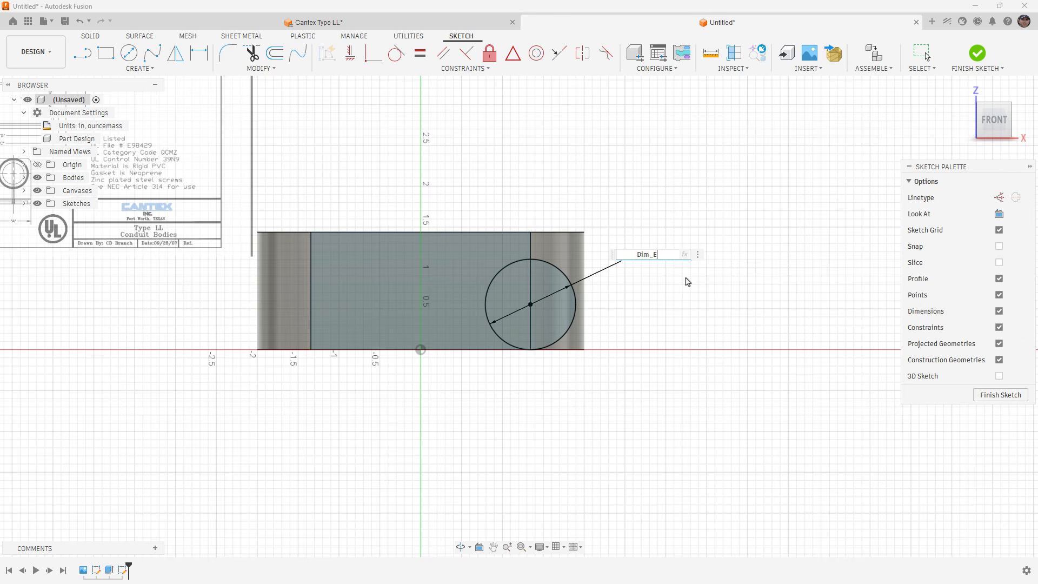
type("+wa")
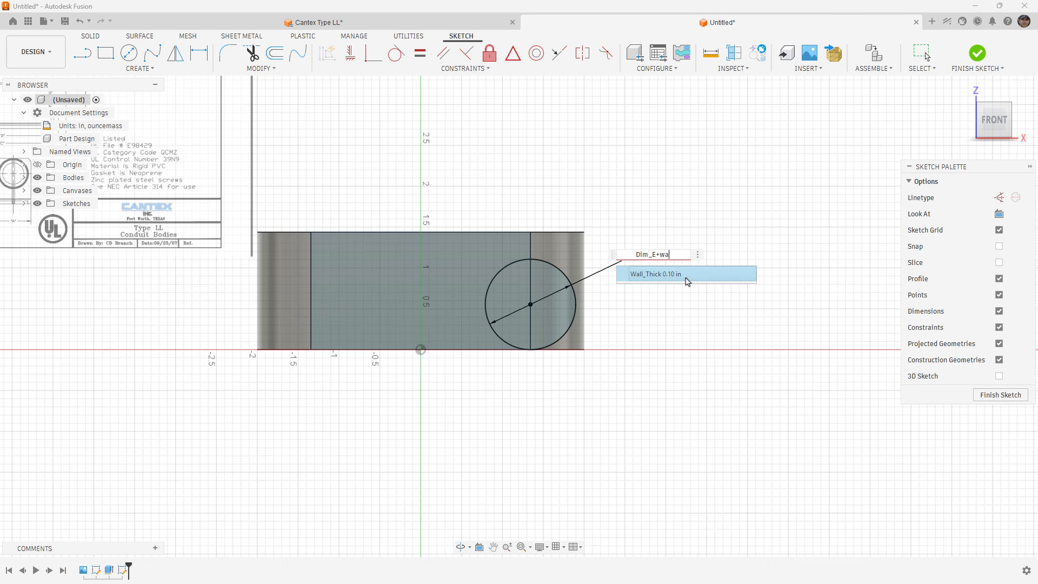
key("Return")
key("Return")
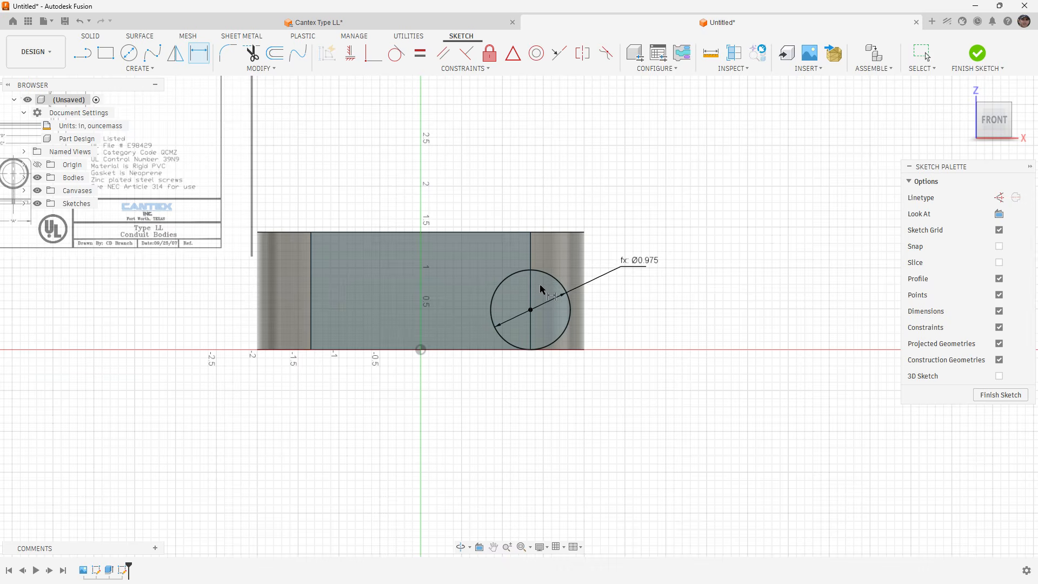
scroll(540, 286, "up", 2)
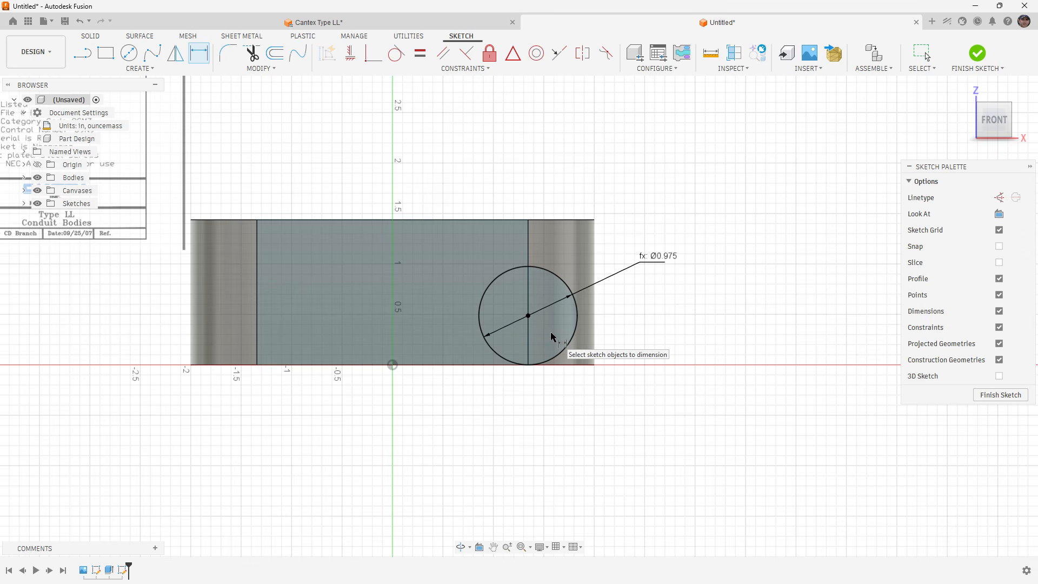
middle_click_drag(556, 332, 487, 345, "shift")
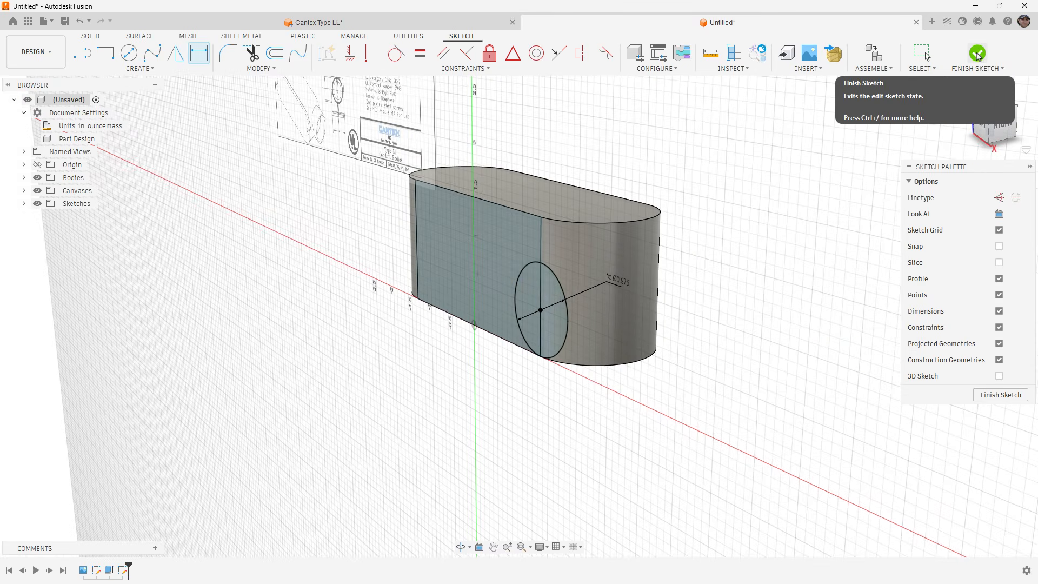
left_click(977, 54)
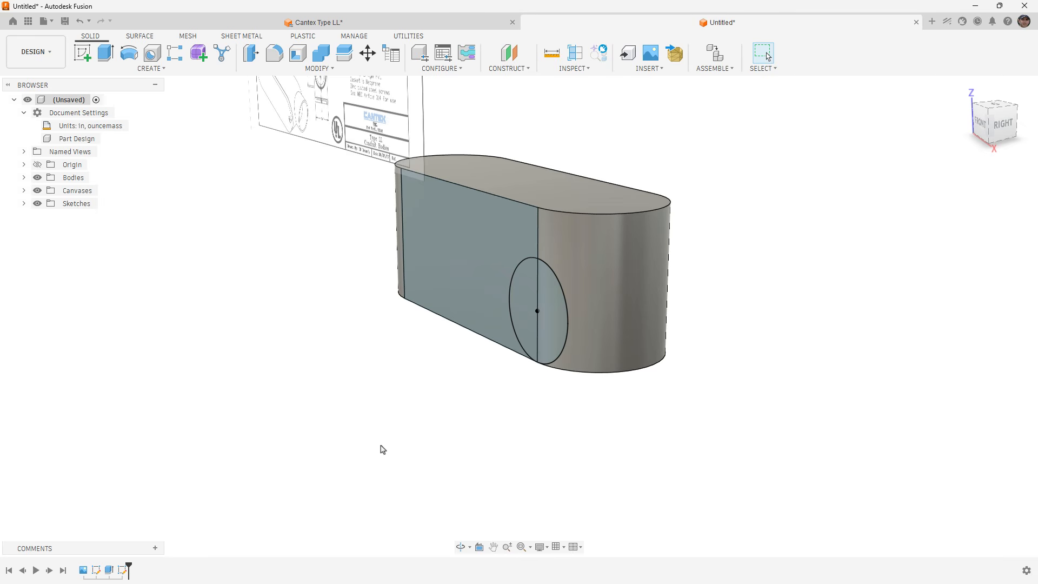
Extrude both halves of the circle outward 0.50 in from the flat side face with the Join operation.
left_click(107, 54)
left_click(518, 295)
left_click(546, 318)
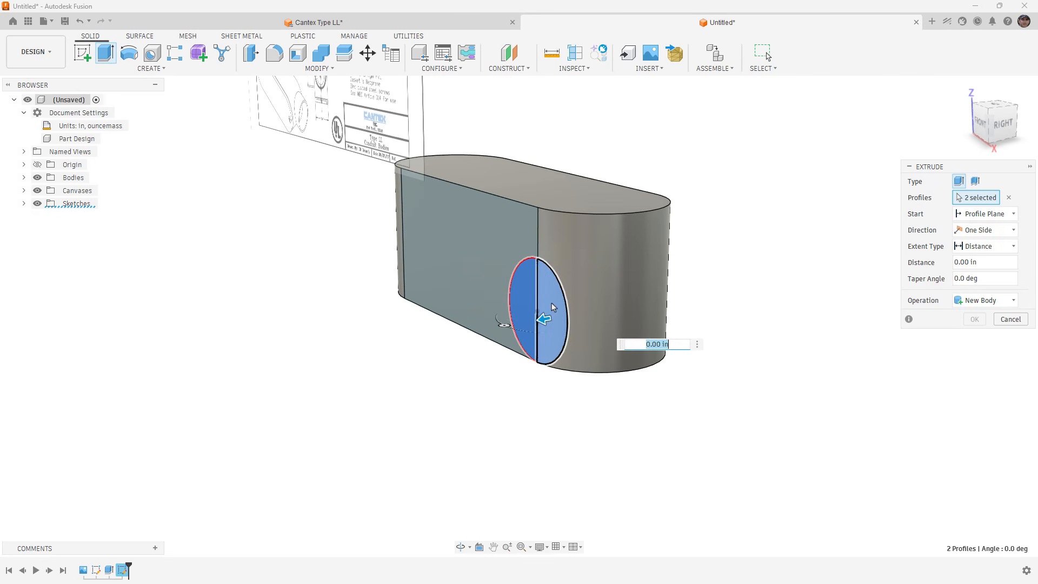
left_click_drag(545, 320, 515, 324)
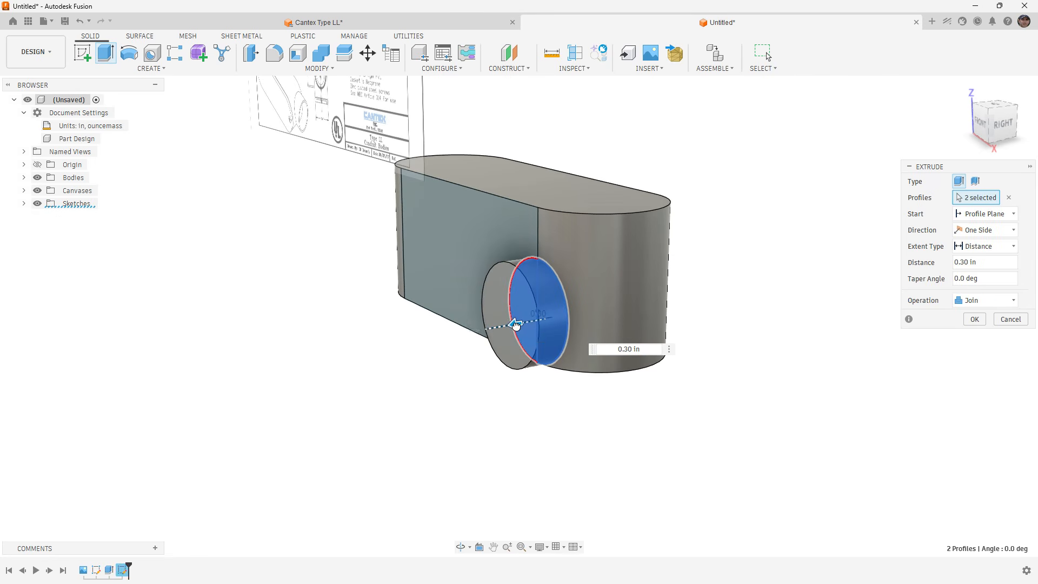
mouse_move(513, 310)
middle_mouse_down("shift")
mouse_move(501, 303)
mouse_move(508, 310)
middle_mouse_up("shift")
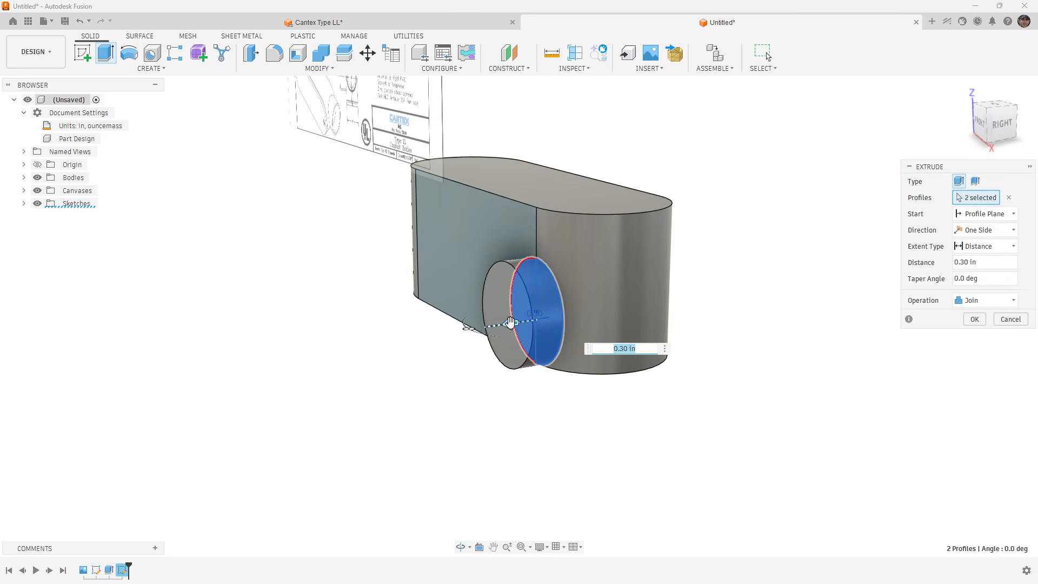
left_click_drag(509, 323, 488, 328)
mouse_move(508, 313)
middle_mouse_down("shift")
mouse_move(482, 313)
mouse_move(525, 313)
middle_mouse_up("shift")
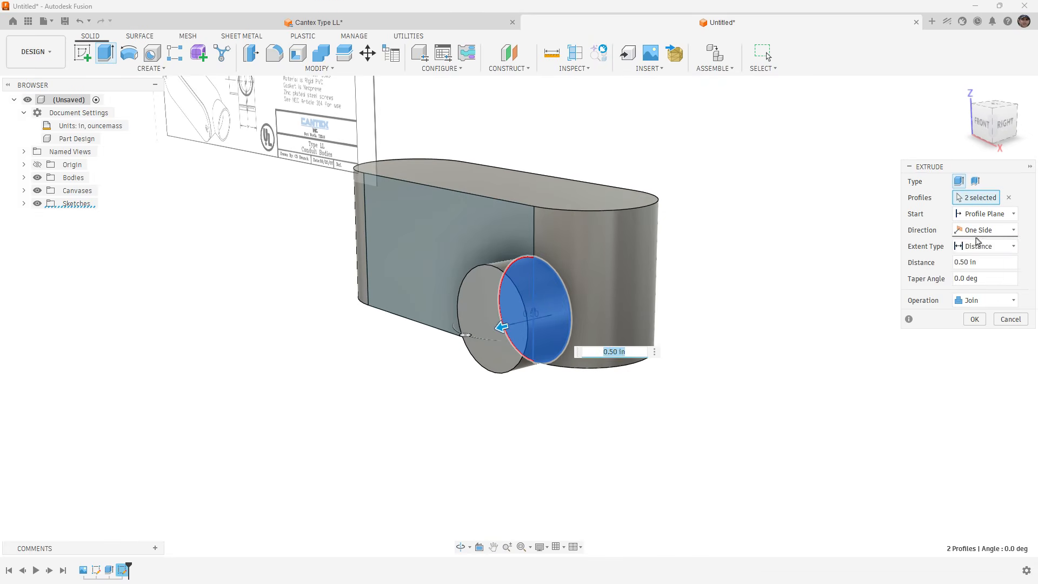
Make the extrusion two-sided with the second side's extent set to To Object, keeping the operation as Join.
left_click(985, 230)
left_click(968, 263)
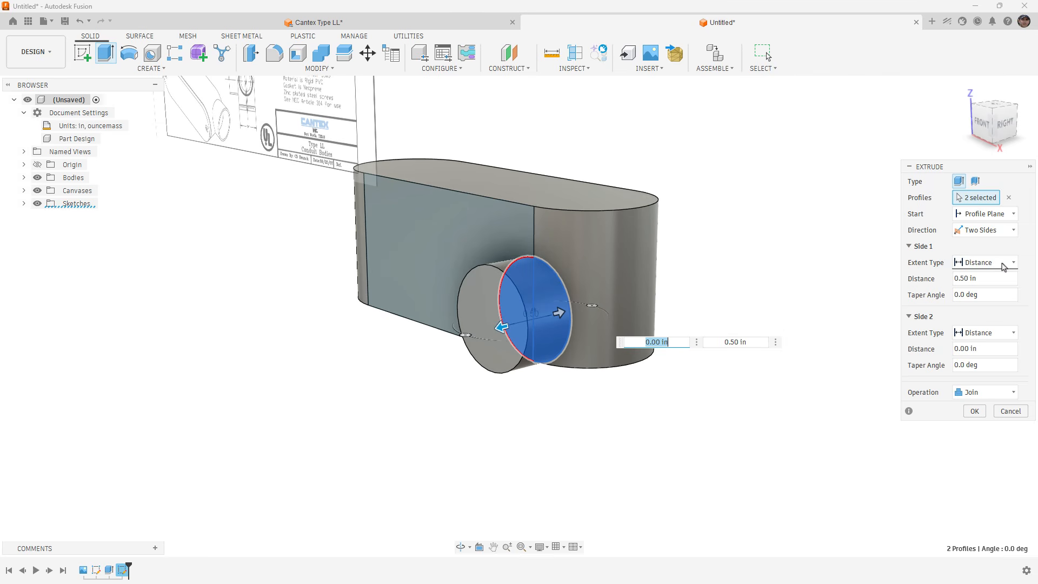
left_click(989, 332)
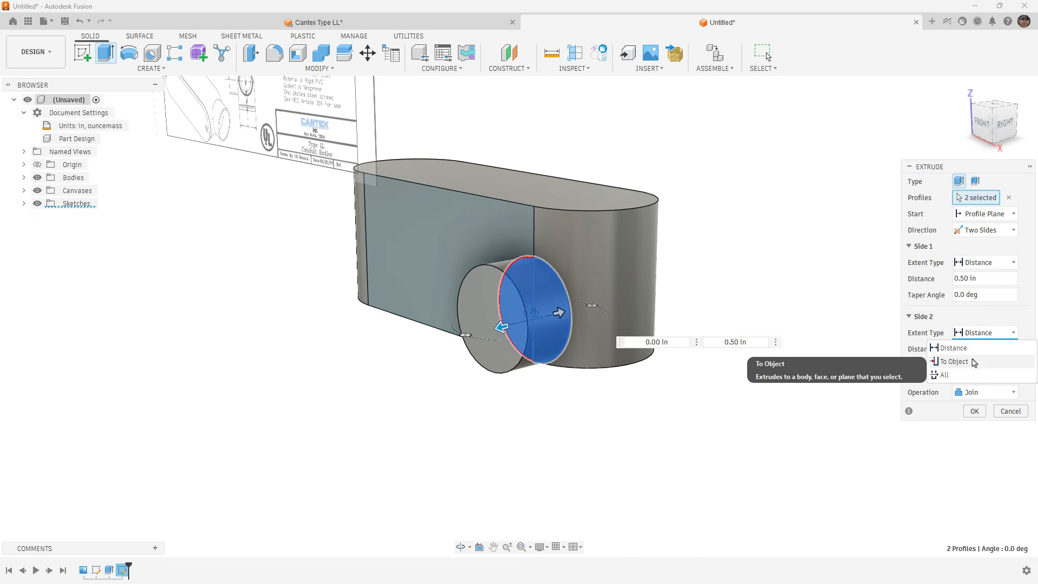
left_click(972, 362)
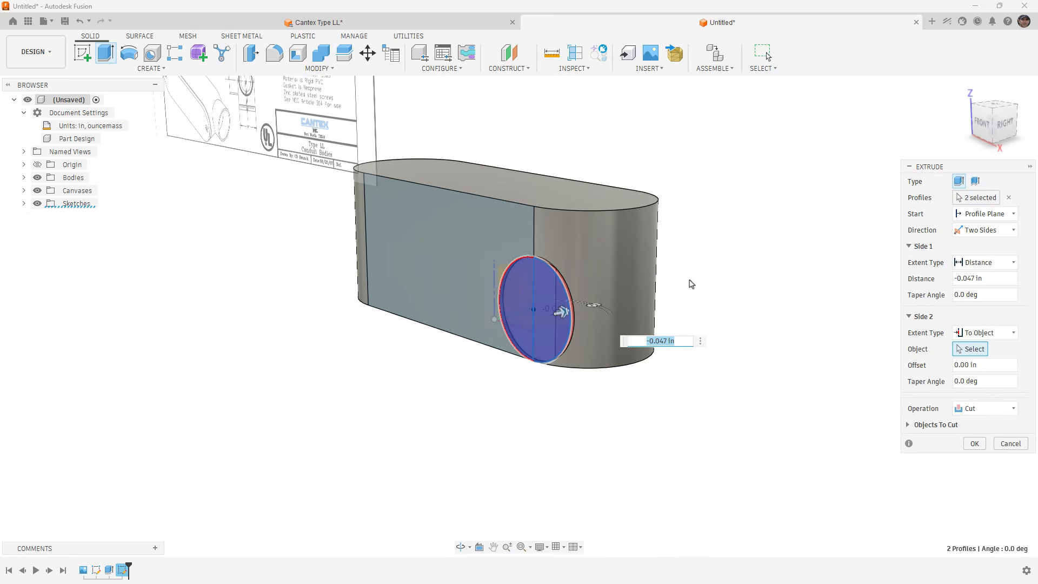
left_click(983, 408)
left_click(968, 425)
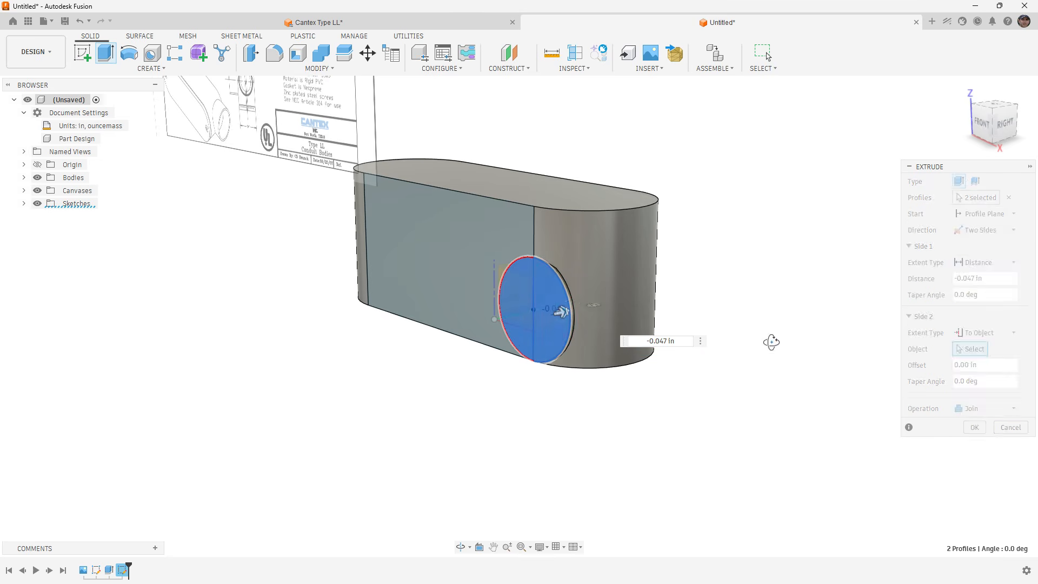
Set the first side's distance to 0.5 in and try to pick the body's opposite flat face as the second side's end object.
middle_click_drag(772, 342, 587, 341, "shift")
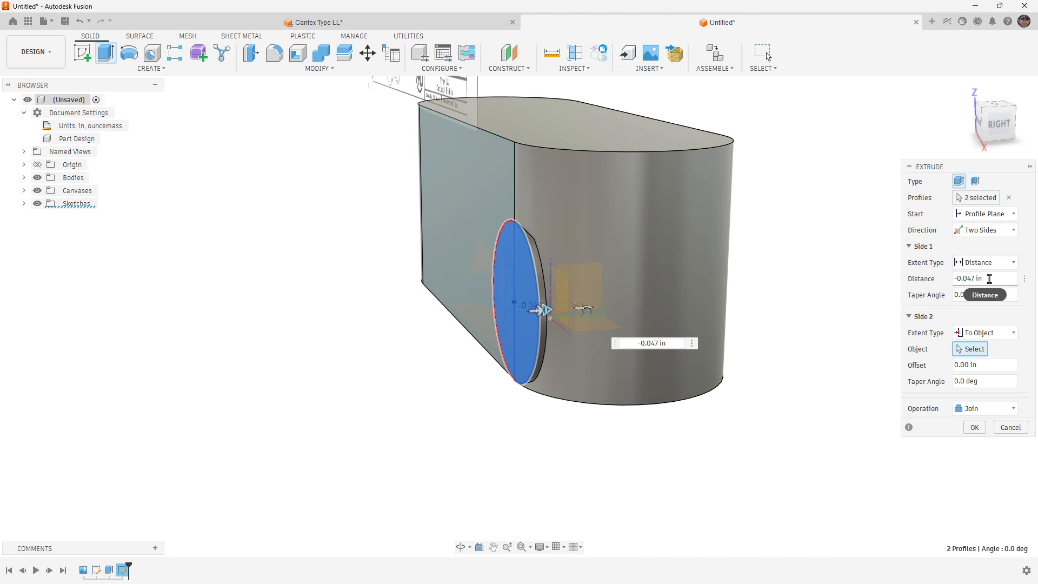
left_click_drag(981, 279, 944, 280)
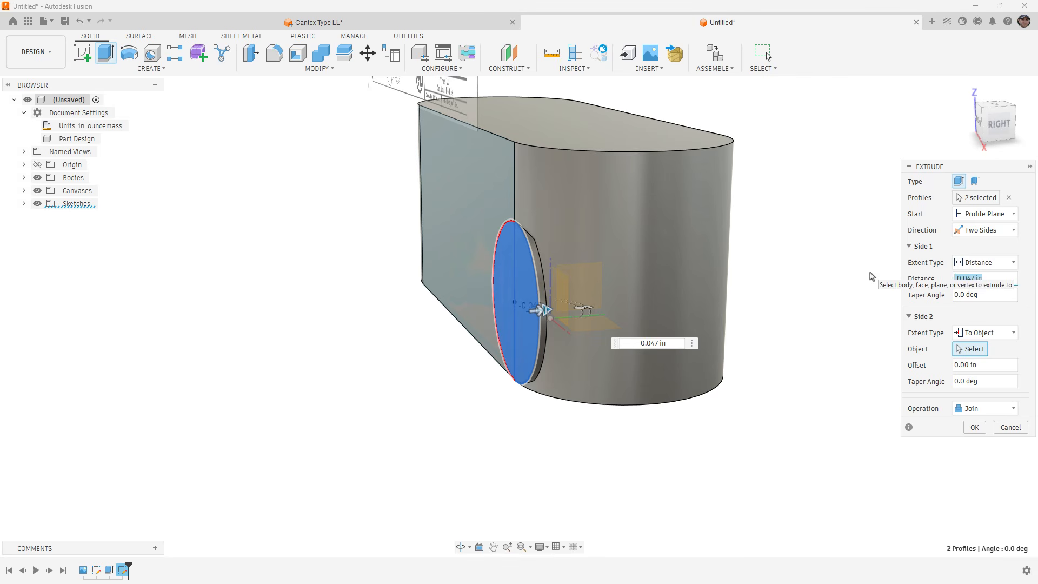
type(".5")
middle_click_drag(676, 301, 568, 296, "shift")
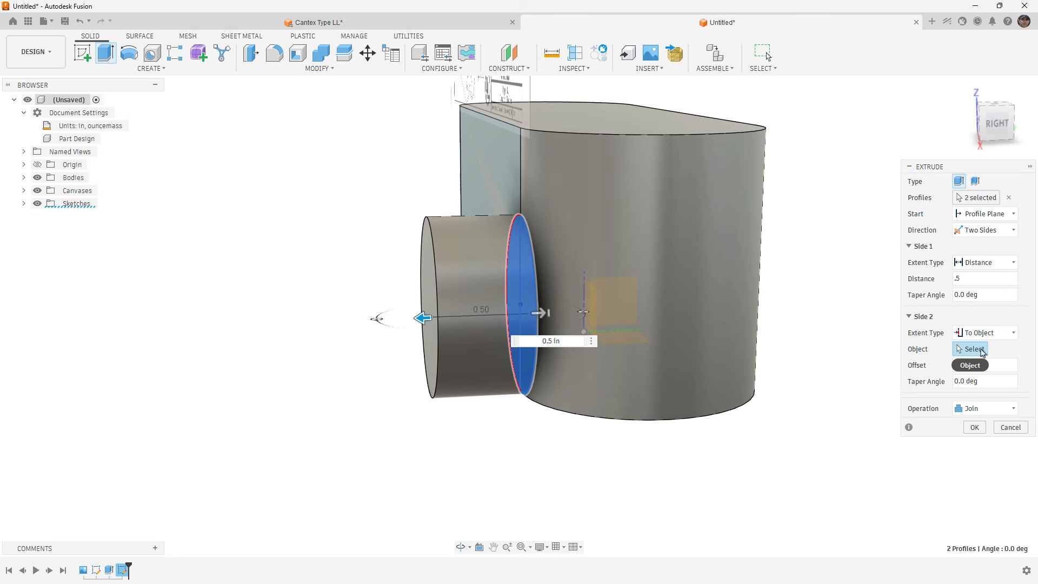
middle_click_drag(670, 329, 566, 298, "shift")
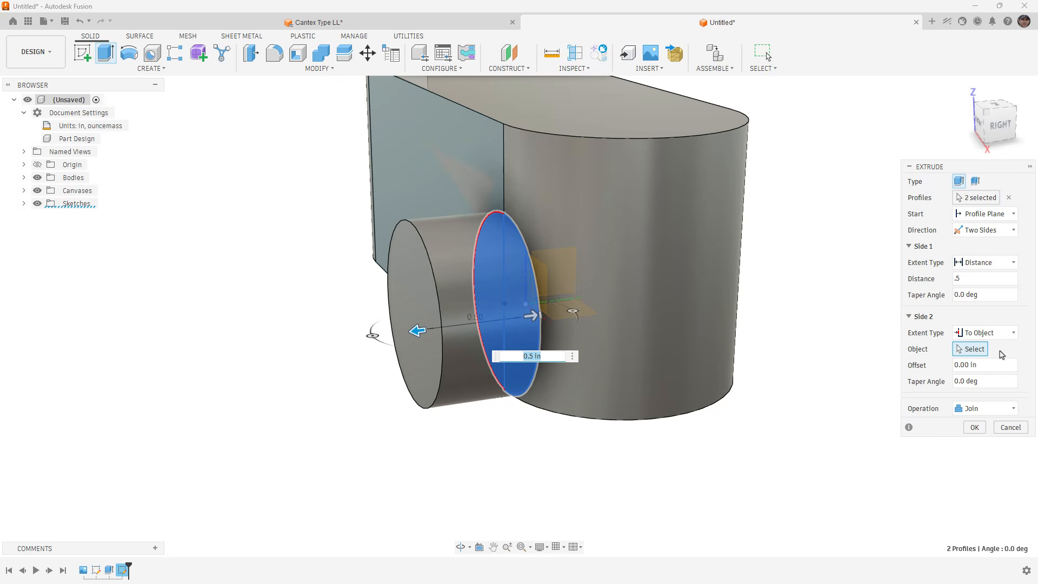
left_click(703, 275)
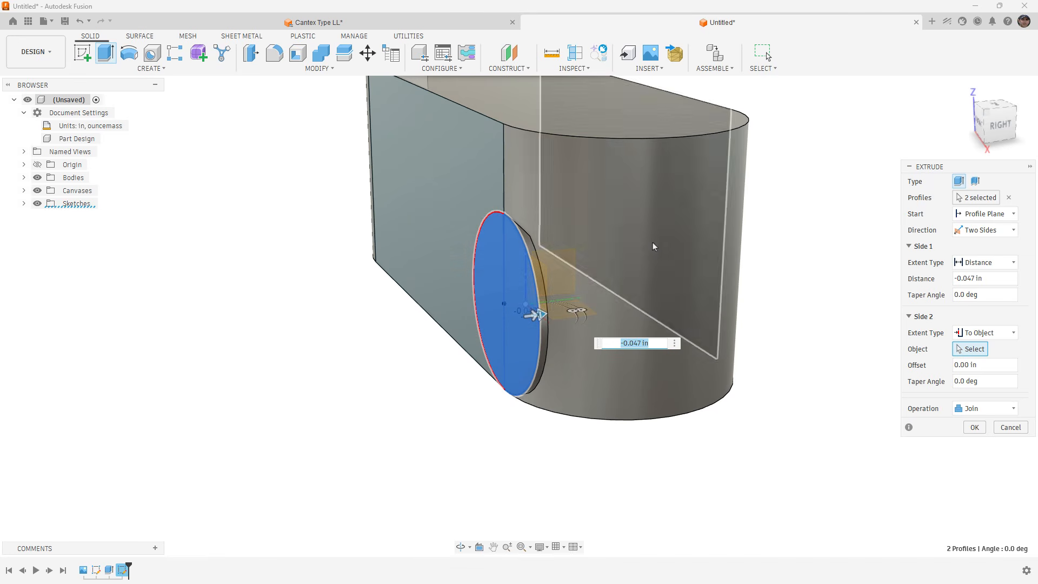
Switch the second side's extent back to Distance, with 0.5 in for the first side and 0.35 in for the second.
left_click(1007, 339)
left_click(976, 346)
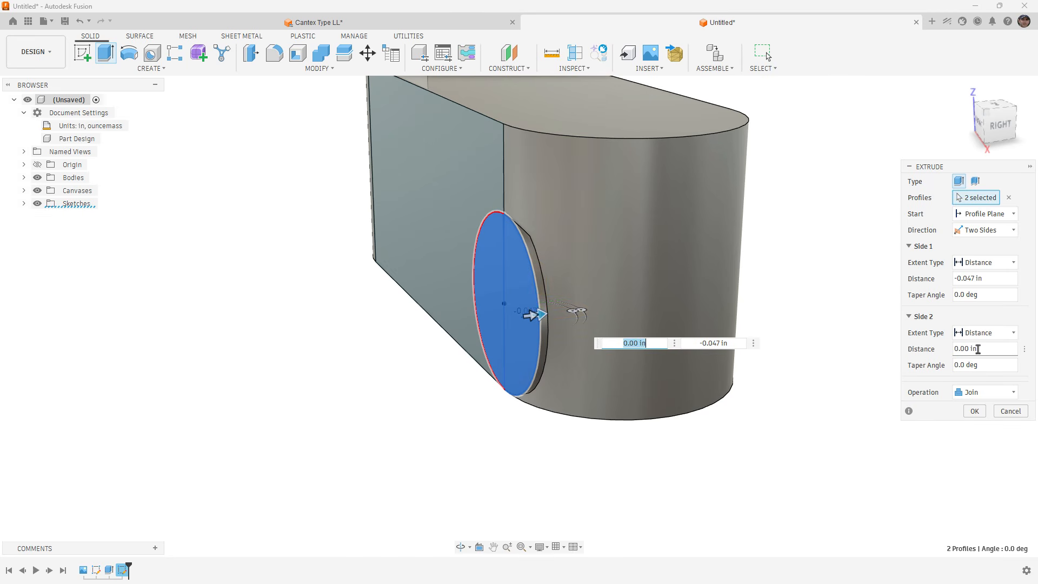
left_click_drag(997, 278, 903, 278)
type(".5")
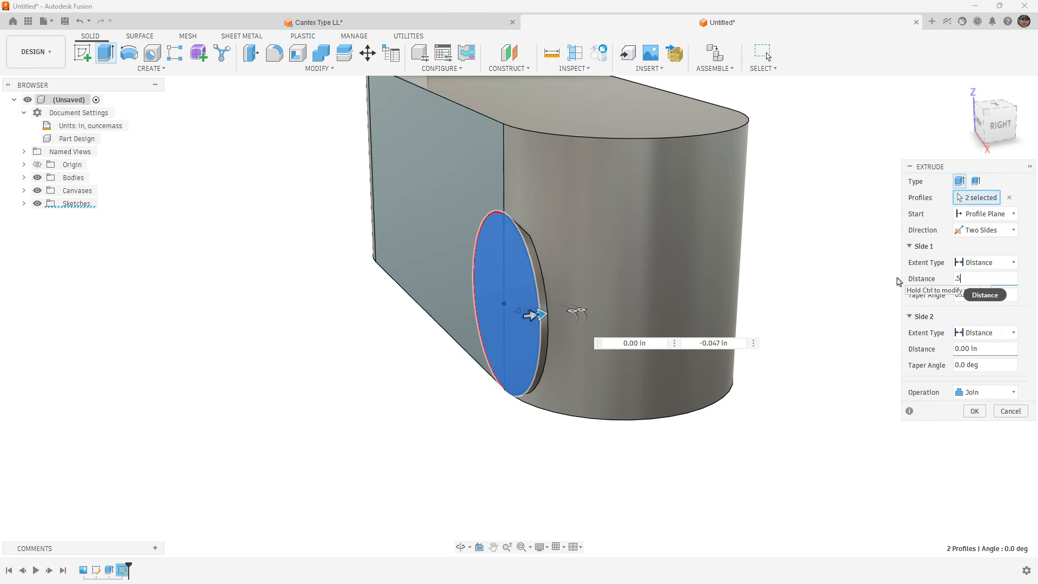
left_click_drag(535, 315, 581, 344)
middle_click_drag(598, 363, 562, 244, "shift")
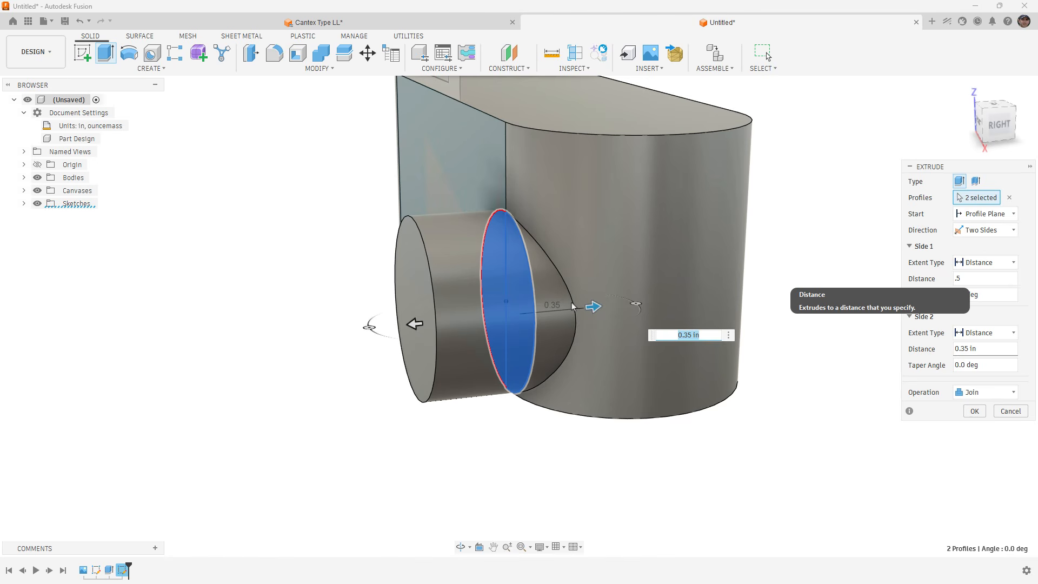
Show the origin, end the extrusion's second side at the origin XZ plane using To Object, and complete the joined extrusion.
scroll(572, 305, "down", 4)
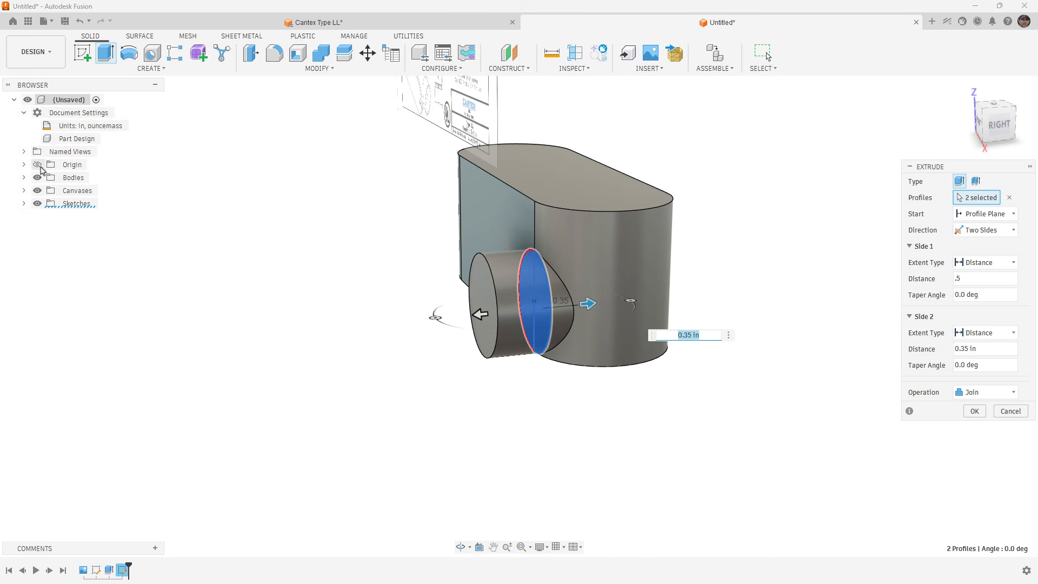
middle_click_drag(255, 229, 275, 255, "shift")
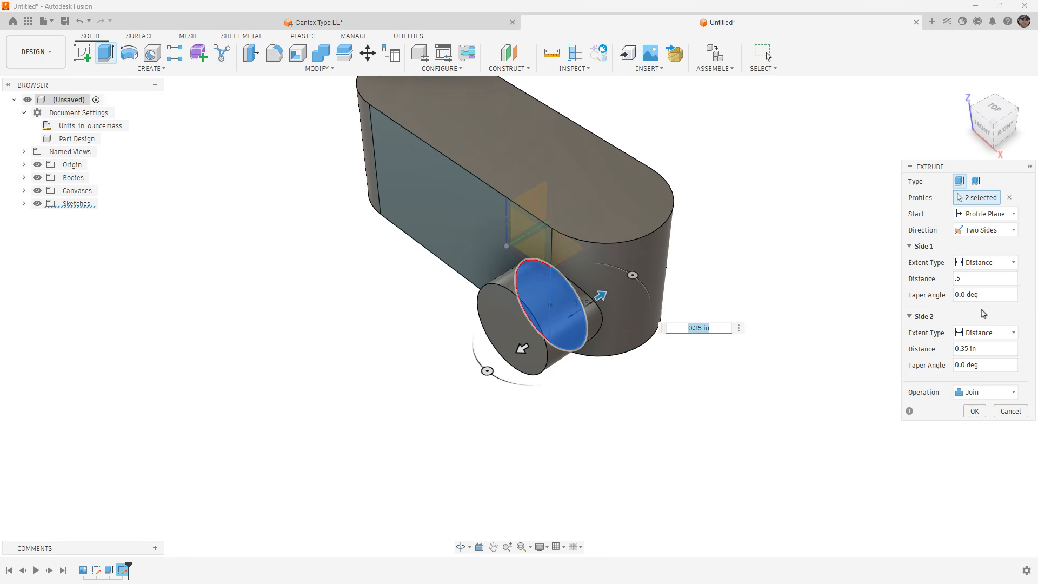
left_click(998, 334)
left_click(978, 362)
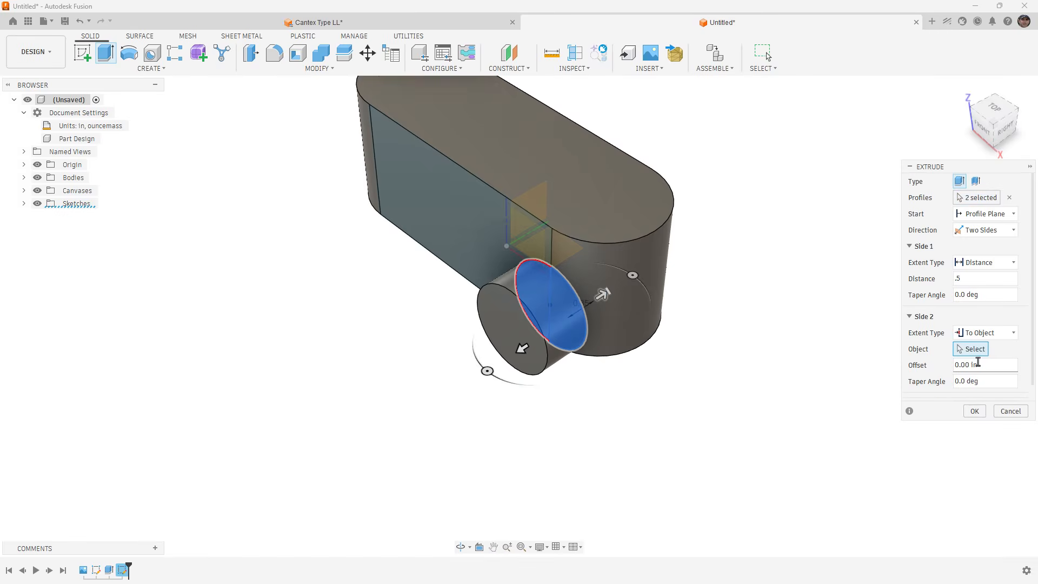
left_click(526, 243)
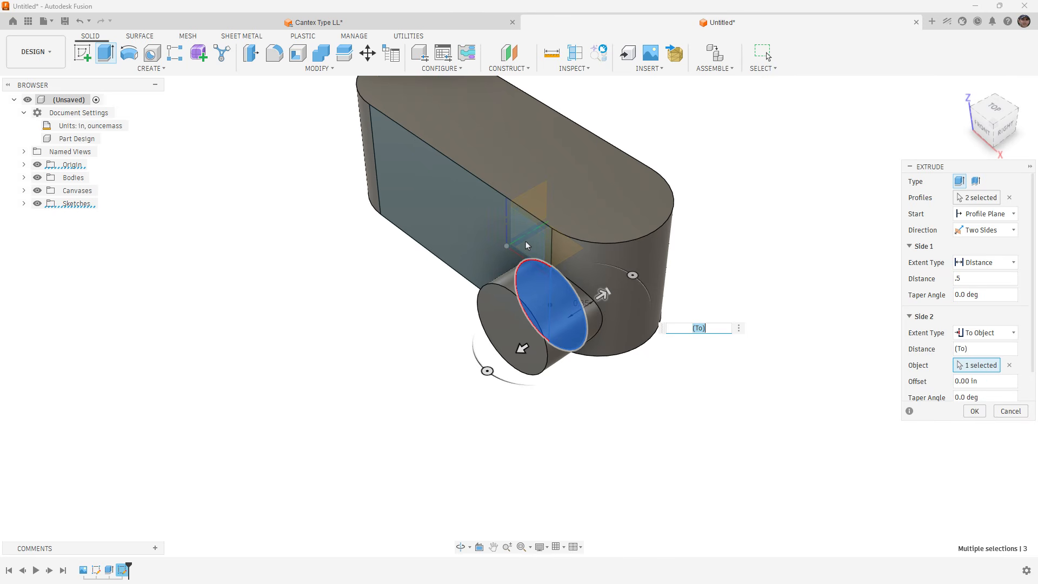
middle_click_drag(575, 373, 563, 358, "shift")
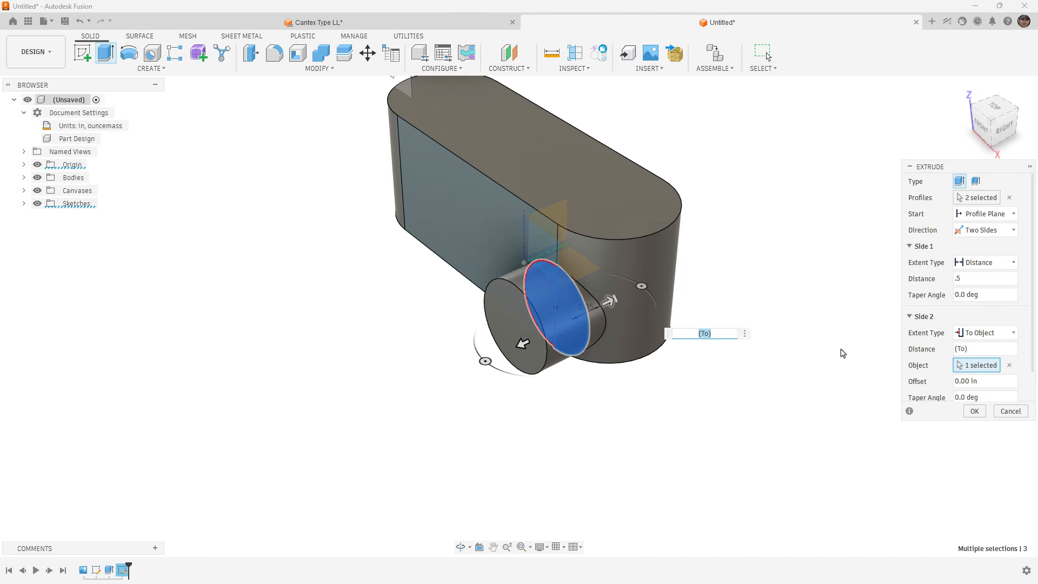
left_click(975, 412)
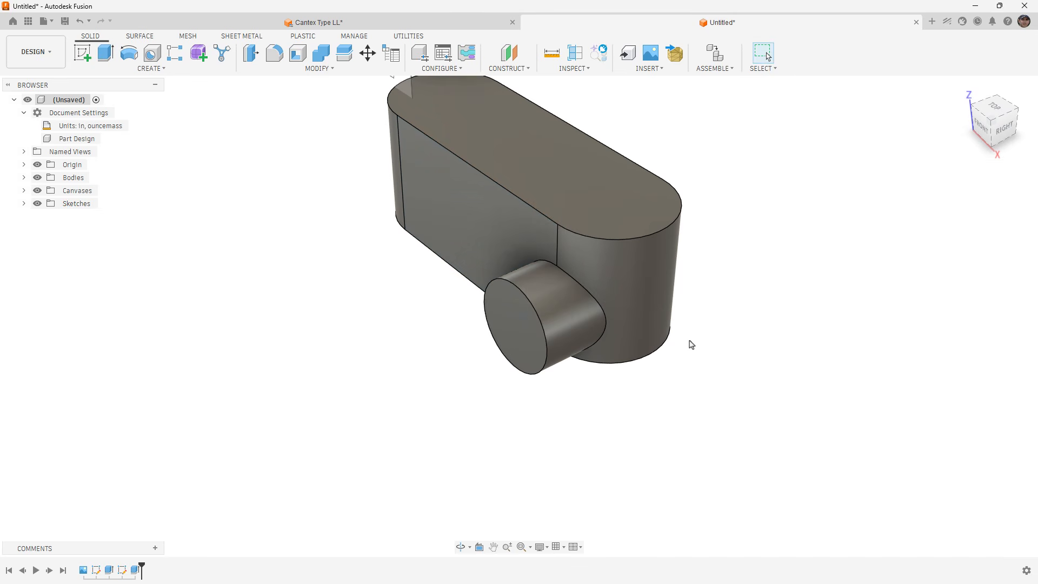
scroll(645, 328, "down", 5)
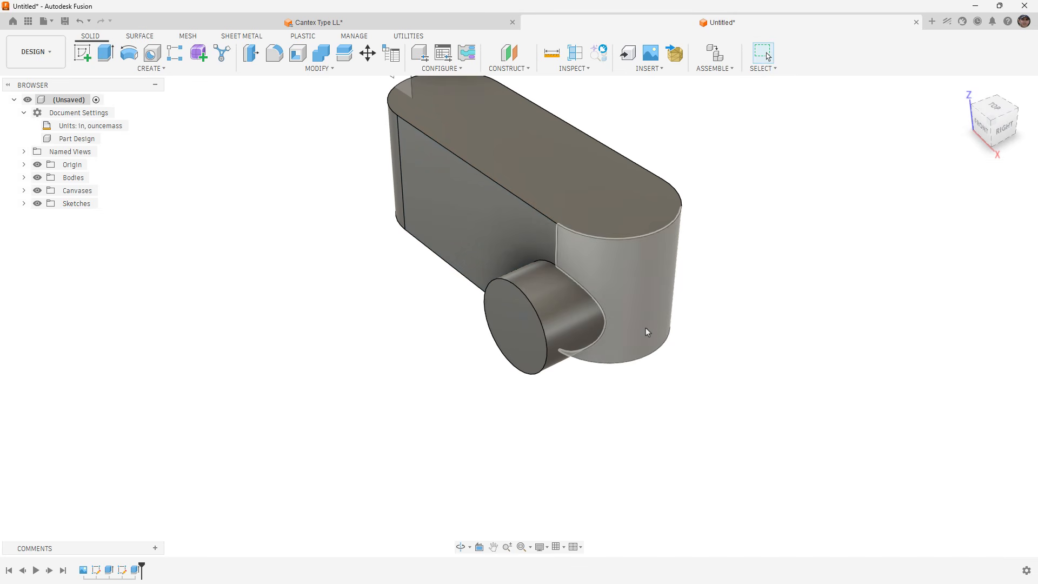
middle_click_drag(557, 377, 448, 374, "shift")
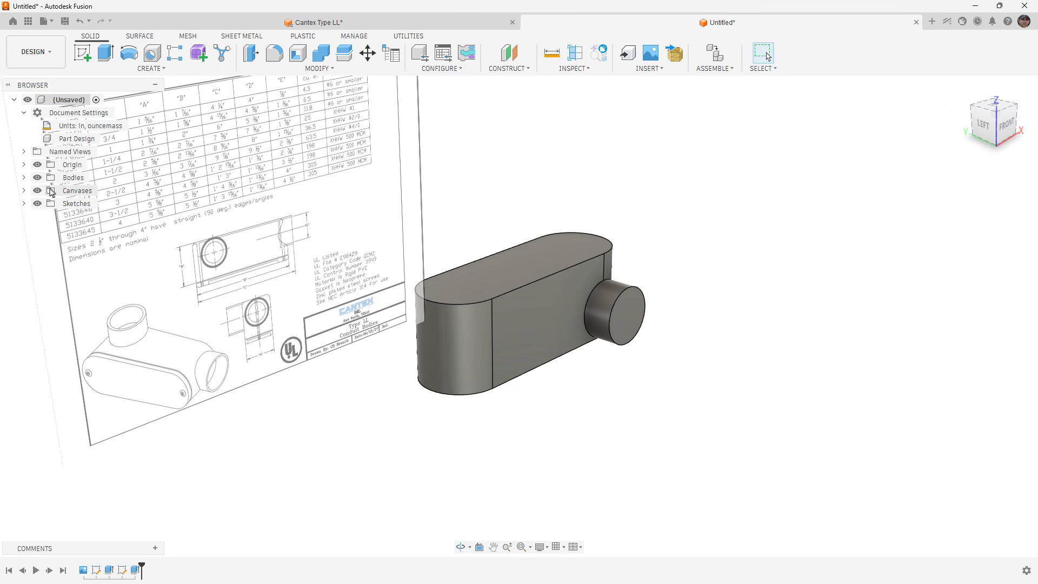
Hide the reference canvas so the rounded end of the body is unobstructed.
left_click(37, 190)
middle_click_drag(378, 330, 485, 334, "shift")
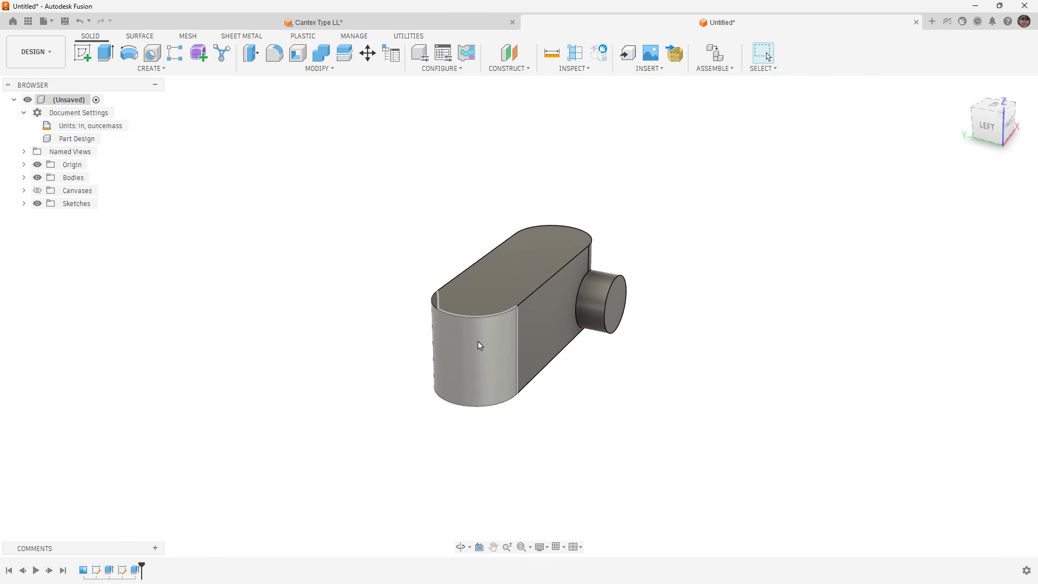
scroll(497, 224, "down", 1)
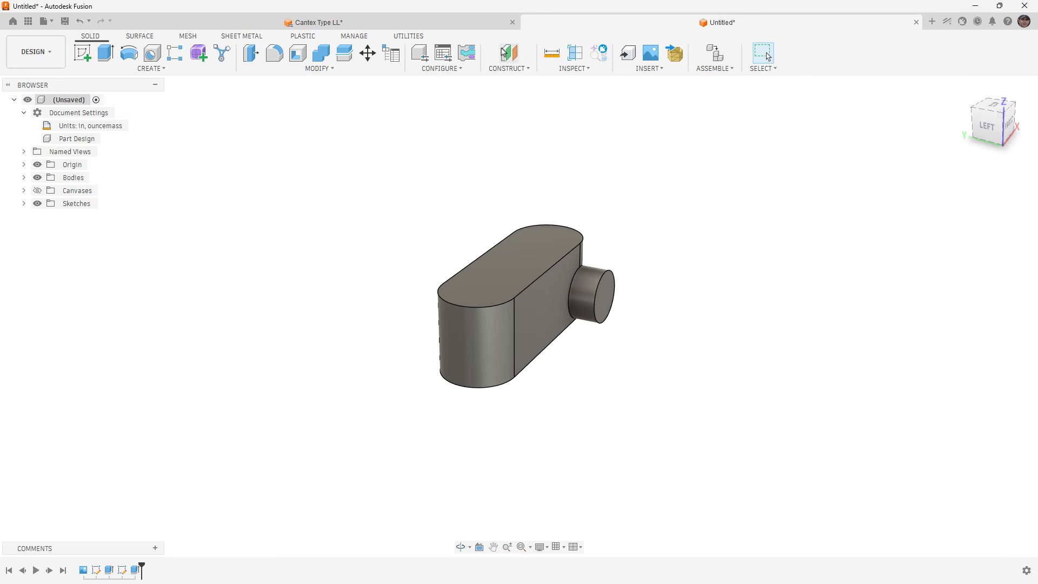
Create a construction plane tangent to the body's rounded end face farthest from the side opening, offset outward by 0.375 in.
left_click(515, 58)
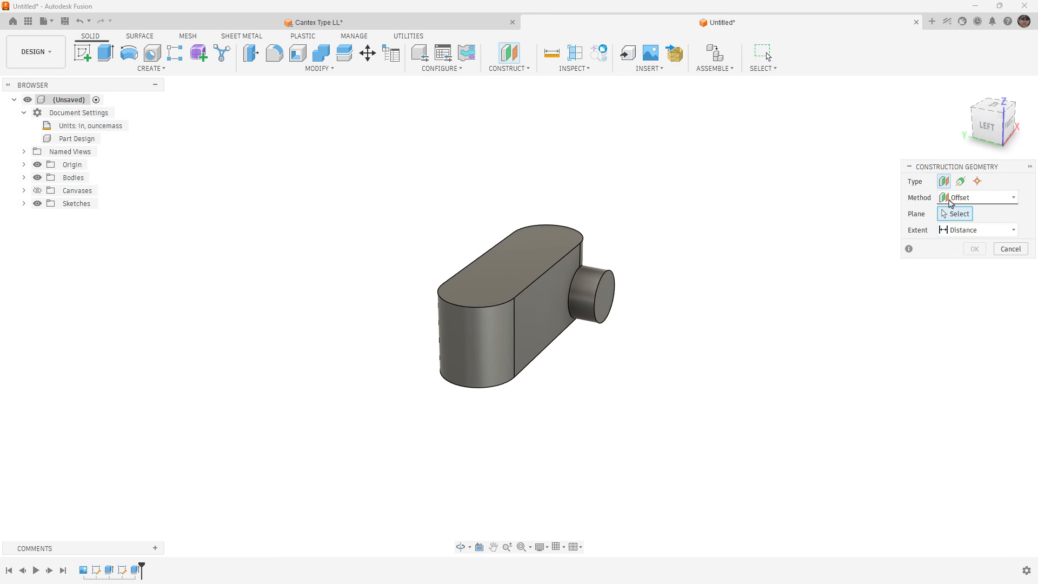
left_click(973, 198)
left_click(960, 240)
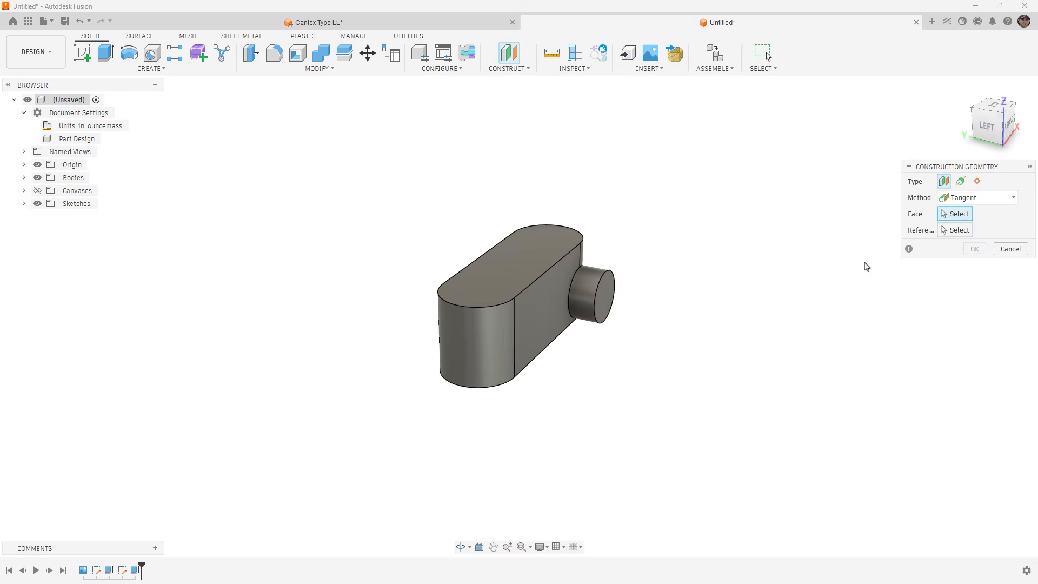
left_click(474, 361)
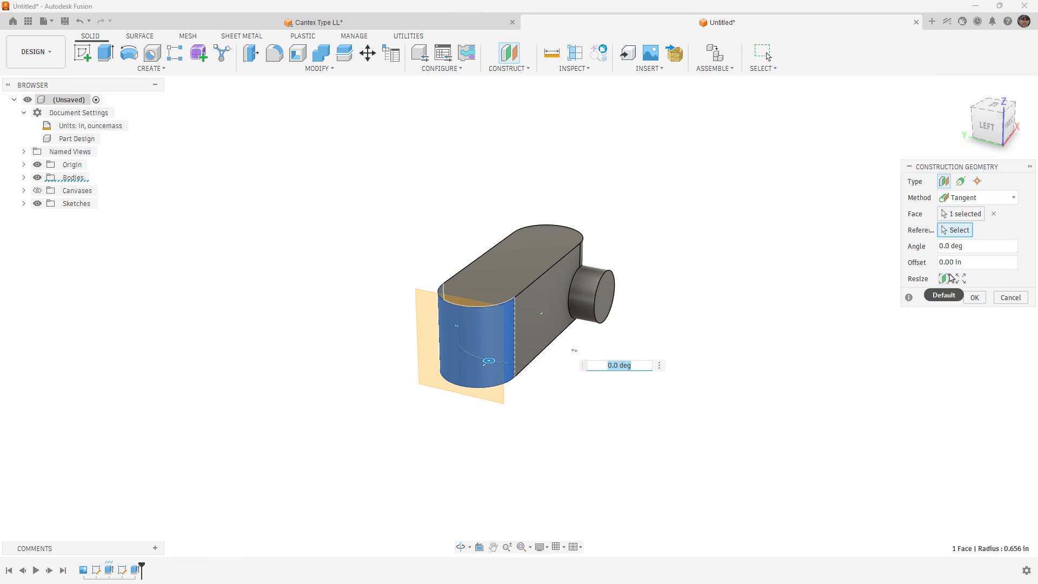
left_click(973, 262)
mouse_move(665, 372)
middle_mouse_down("shift")
mouse_move(640, 382)
mouse_move(660, 377)
middle_mouse_up("shift")
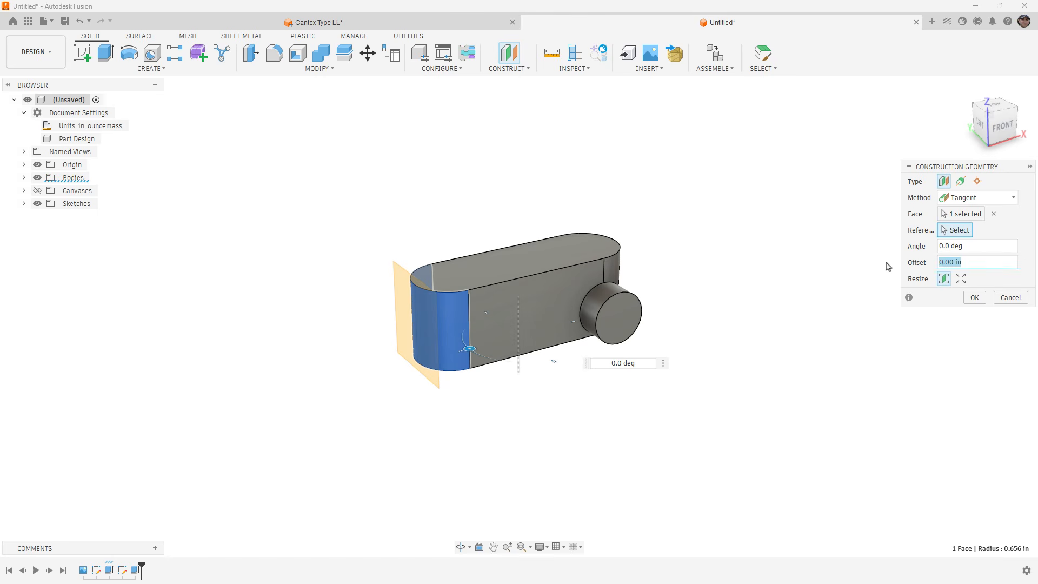
type(".375")
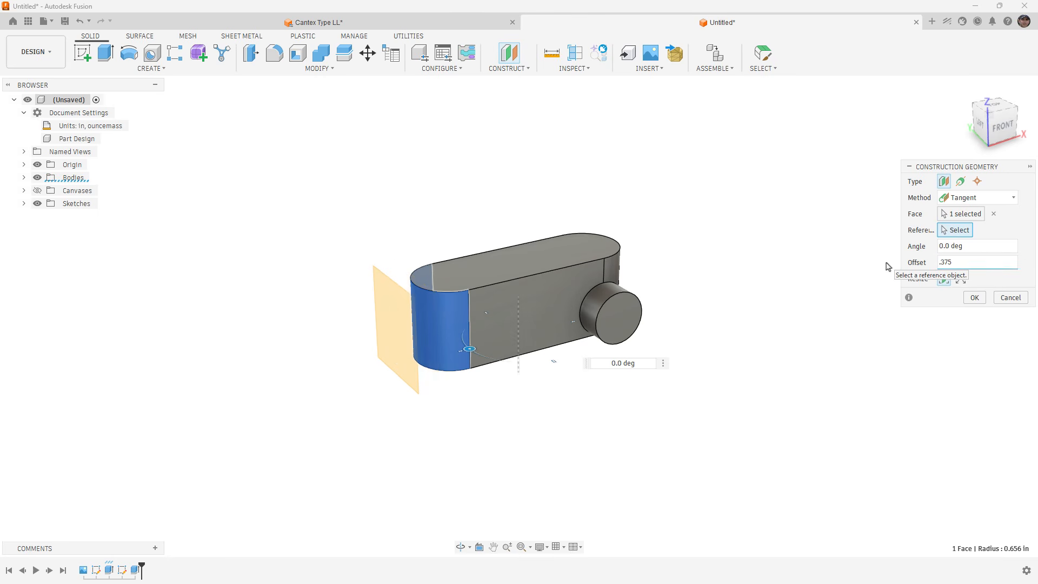
key("Return")
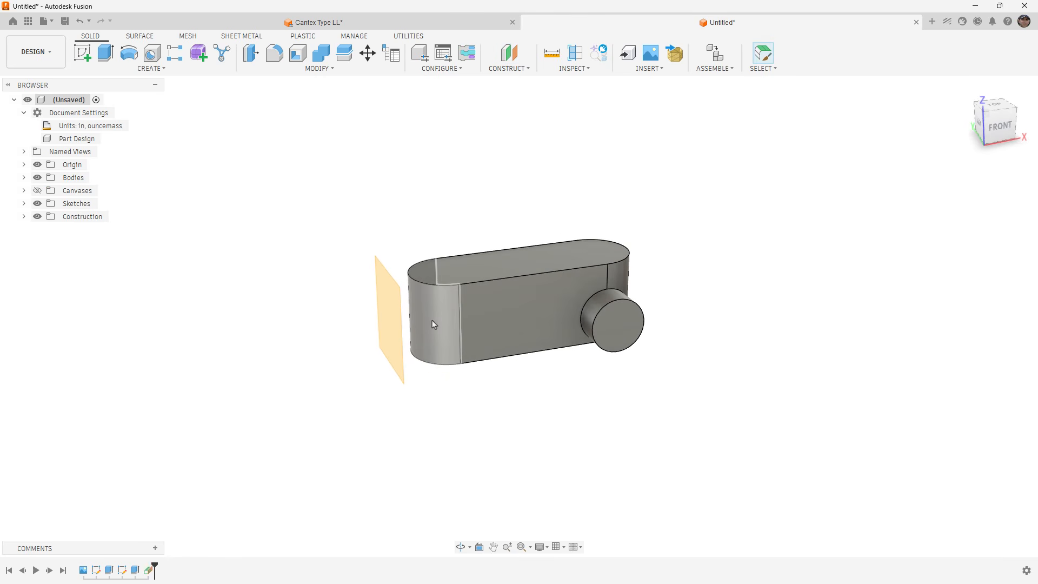
Start a new sketch on the offset tangent plane and view it straight on.
left_click(387, 313)
right_click(388, 313)
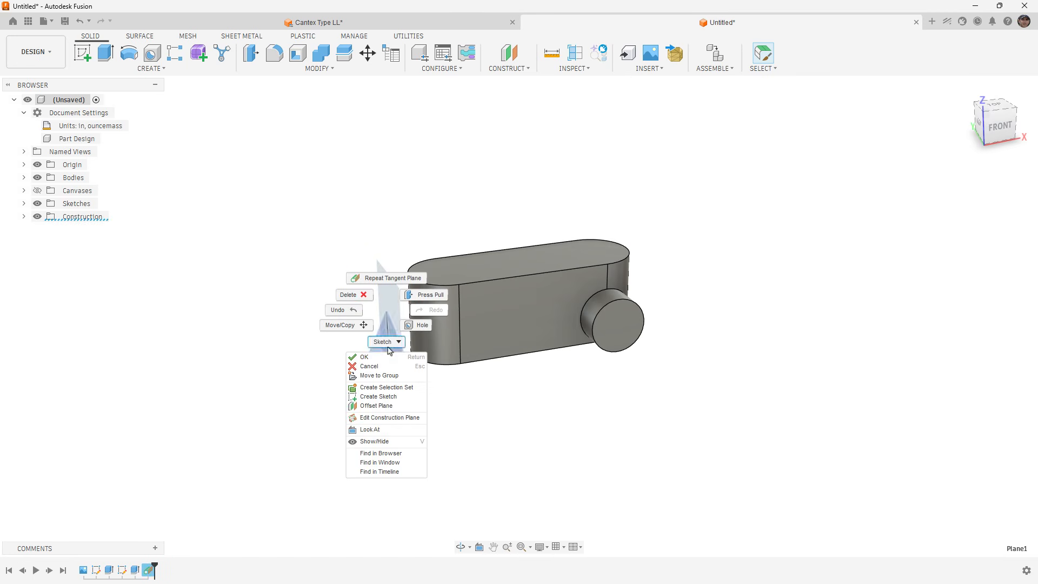
left_click(389, 399)
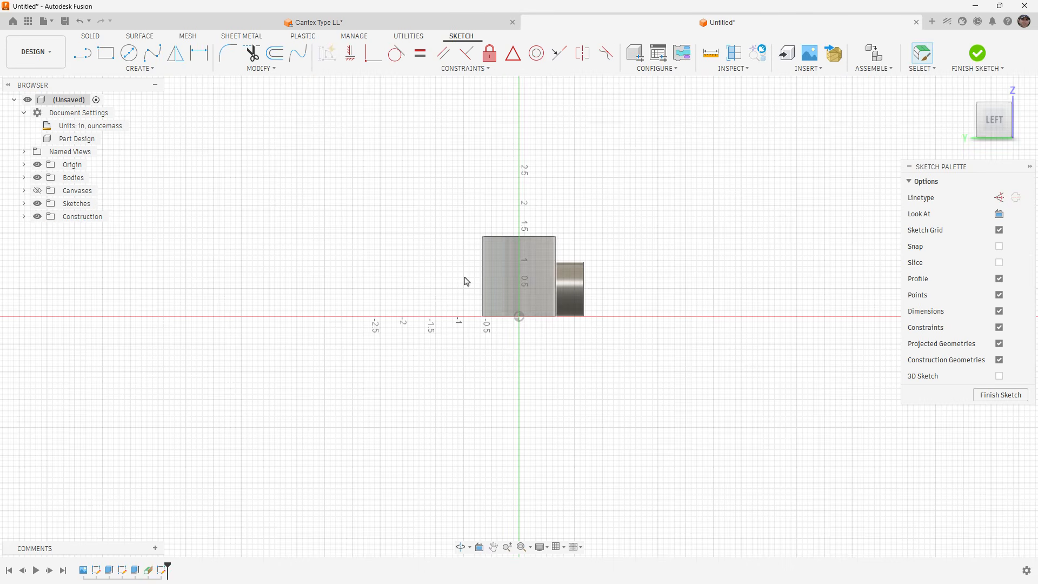
left_click(24, 218)
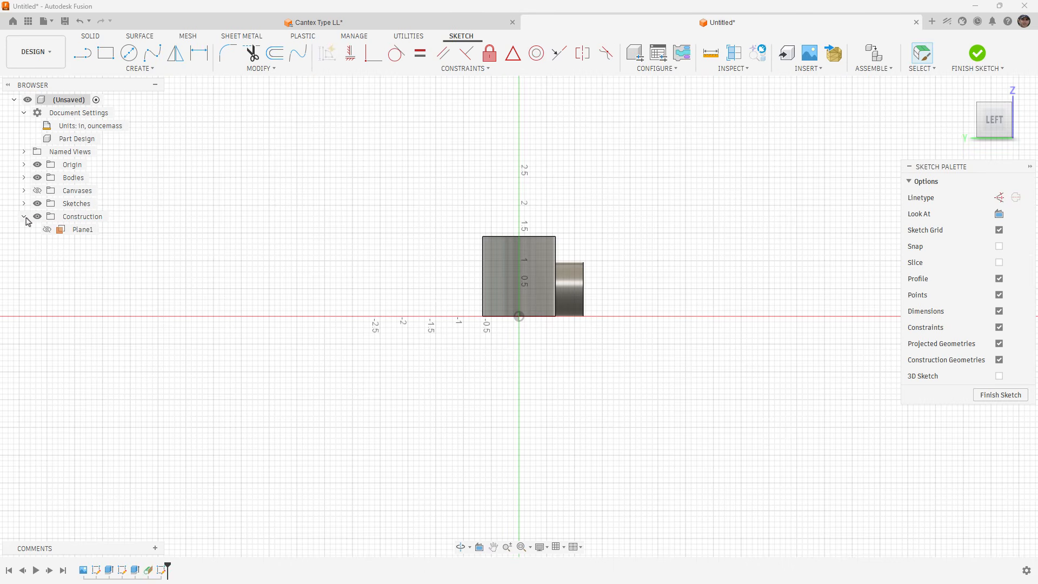
left_click(23, 217)
scroll(531, 294, "up", 2)
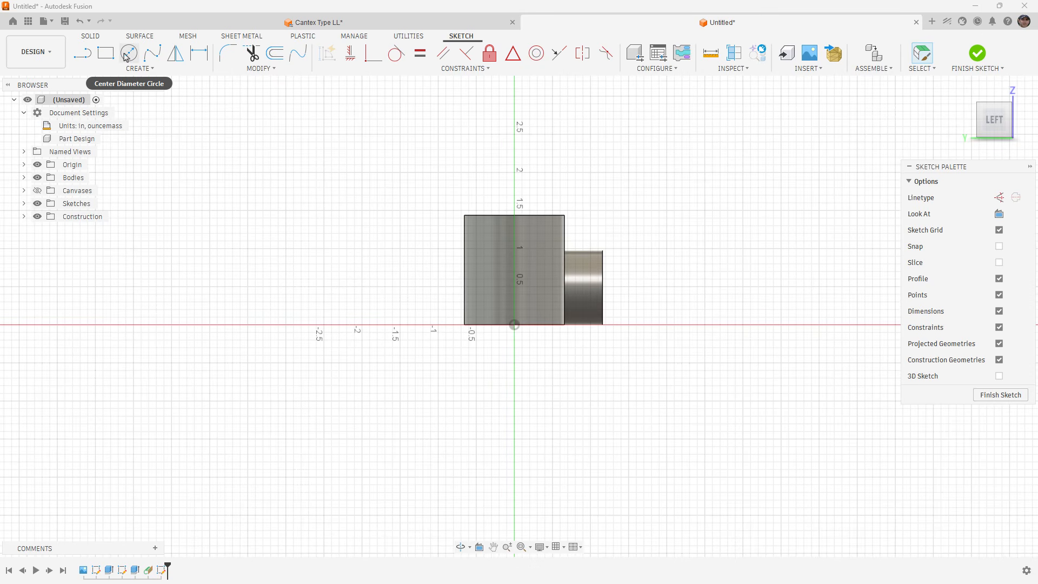
middle_click_drag(658, 384, 597, 387, "shift")
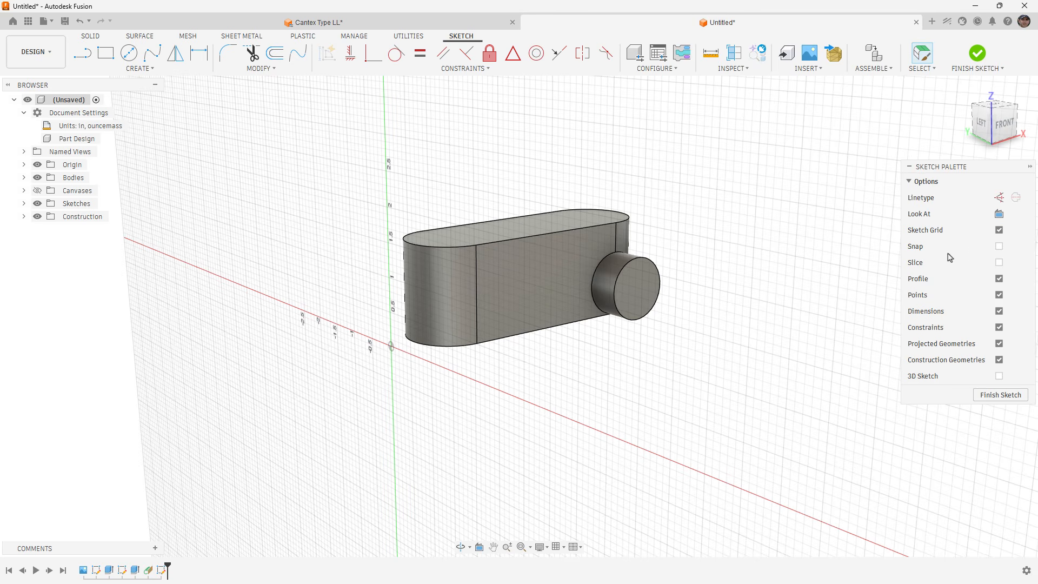
left_click(998, 213)
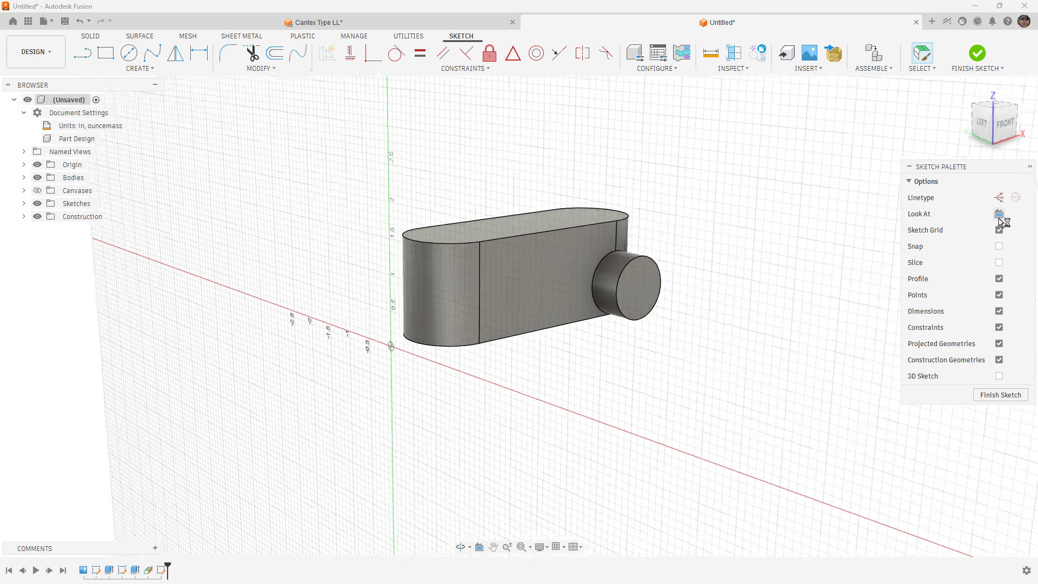
Sketch a circle about 1.27 in across, centred above the origin and passing through it, and constrain its centre vertically to the origin.
left_click(129, 53)
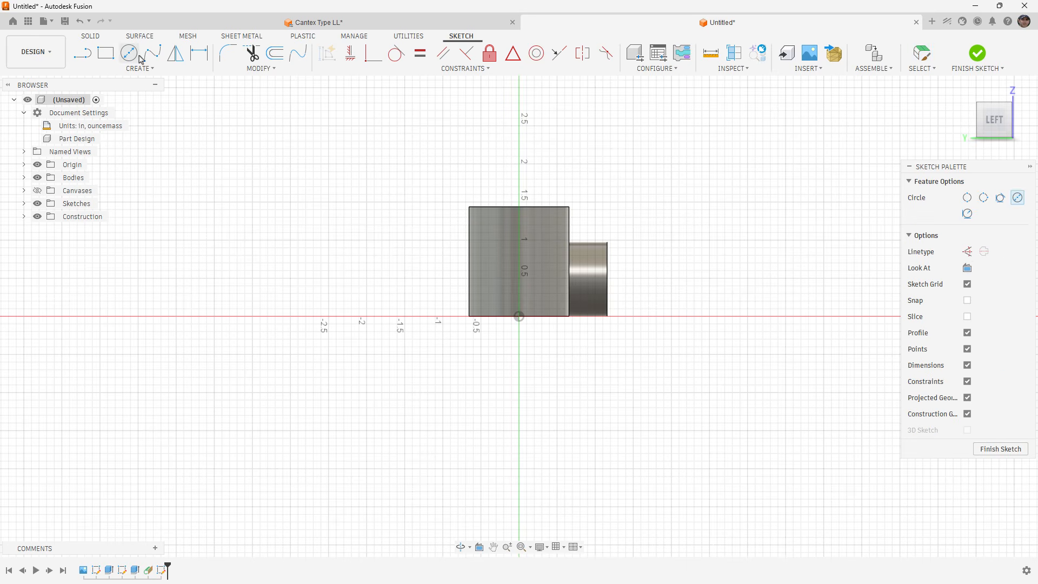
scroll(516, 265, "up", 1)
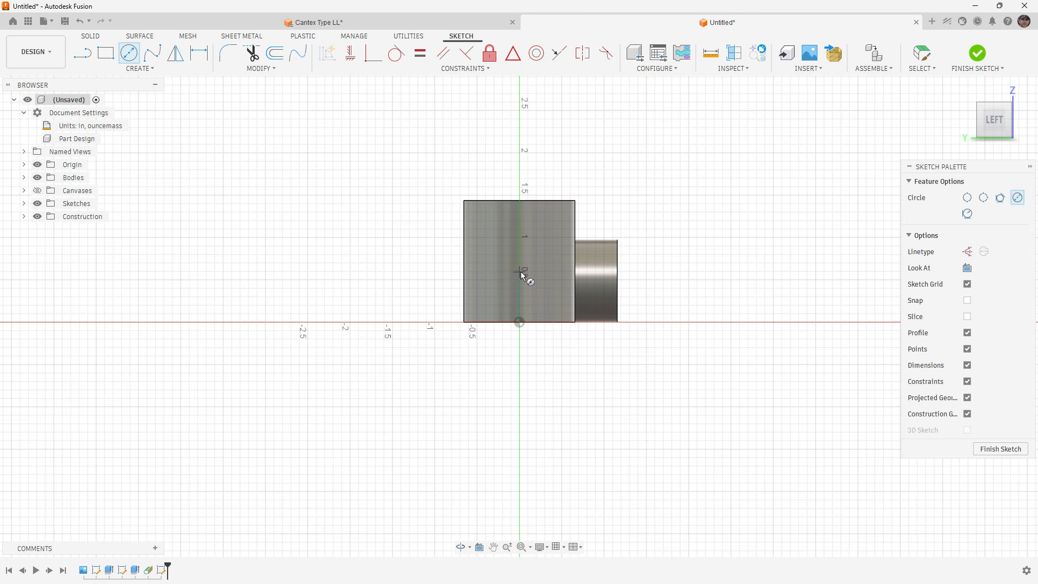
left_click(519, 270)
left_click(518, 322)
scroll(532, 312, "up", 1)
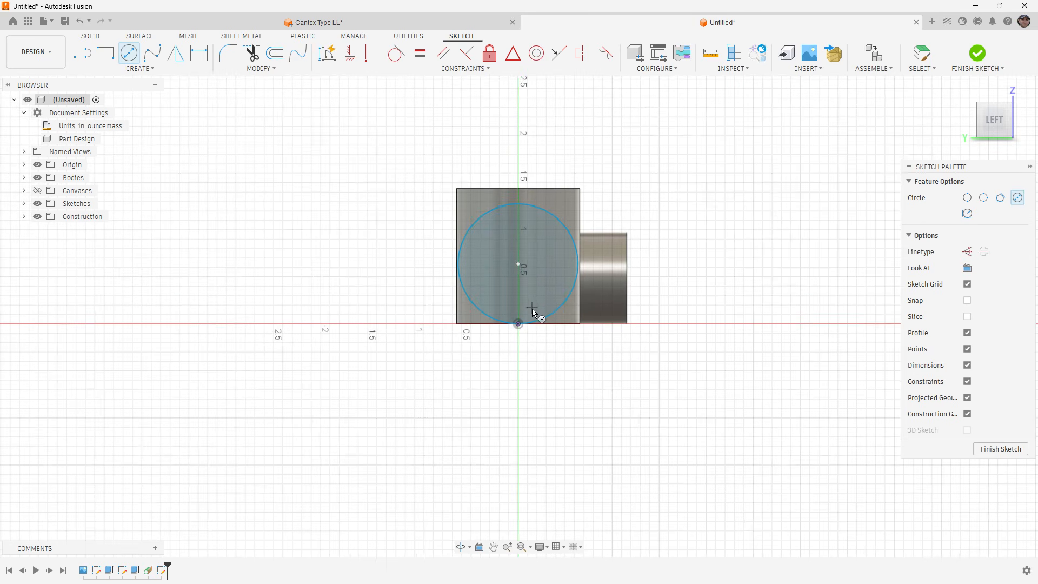
left_click(350, 53)
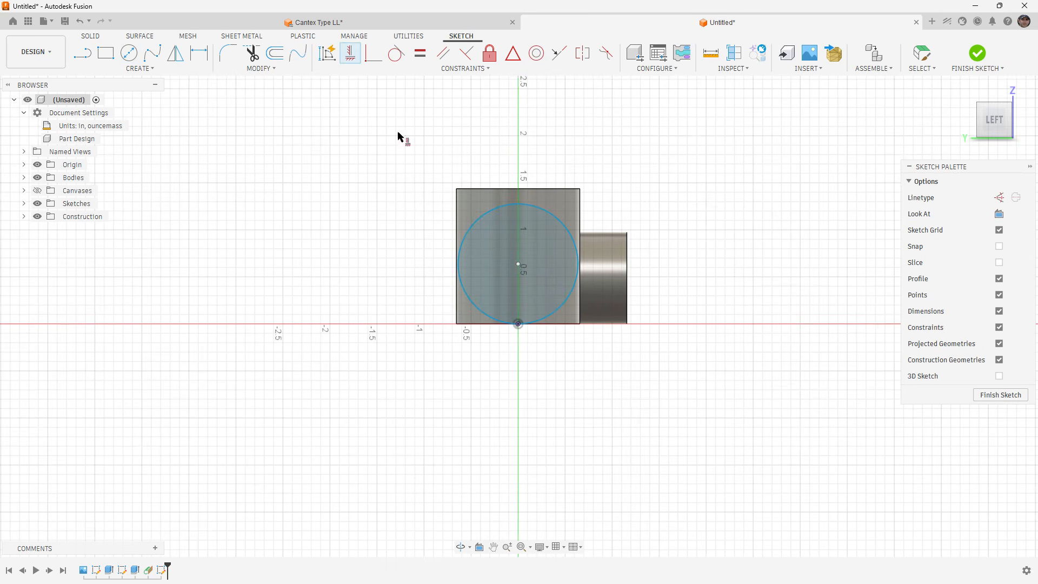
left_click(519, 265)
left_click(518, 323)
Dimension the circle's diameter as Dim_E+Wall_Thick and finish the sketch.
left_click(199, 53)
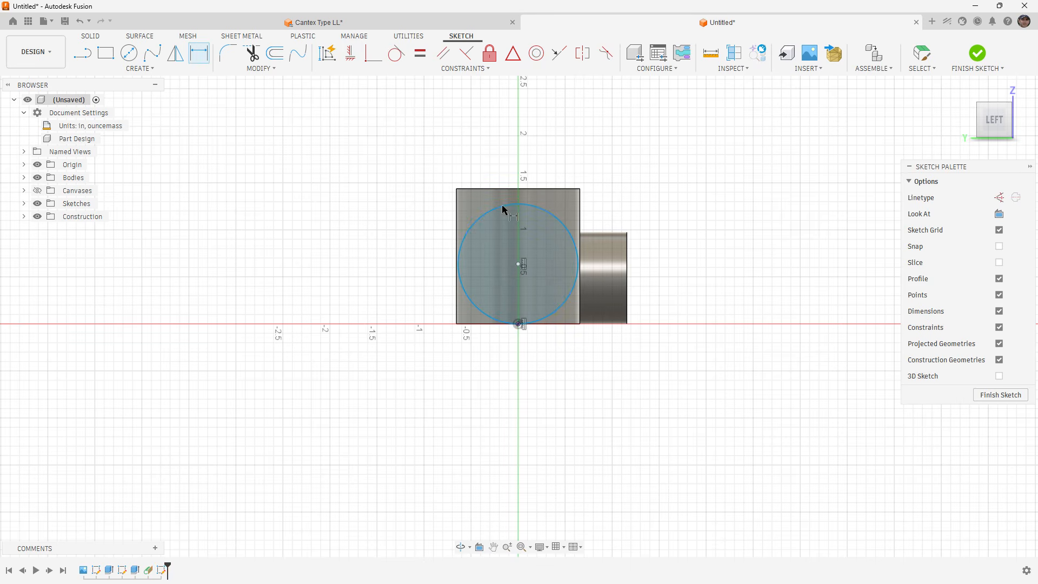
left_click(538, 209)
left_click(401, 247)
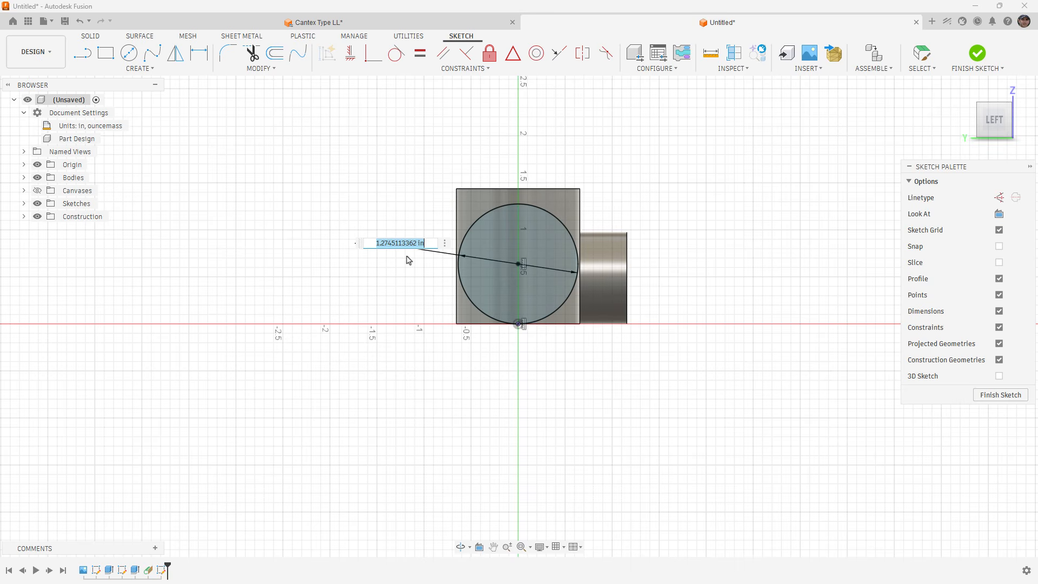
type("Di")
key("Down")
key("Down")
key("Down")
key("Down")
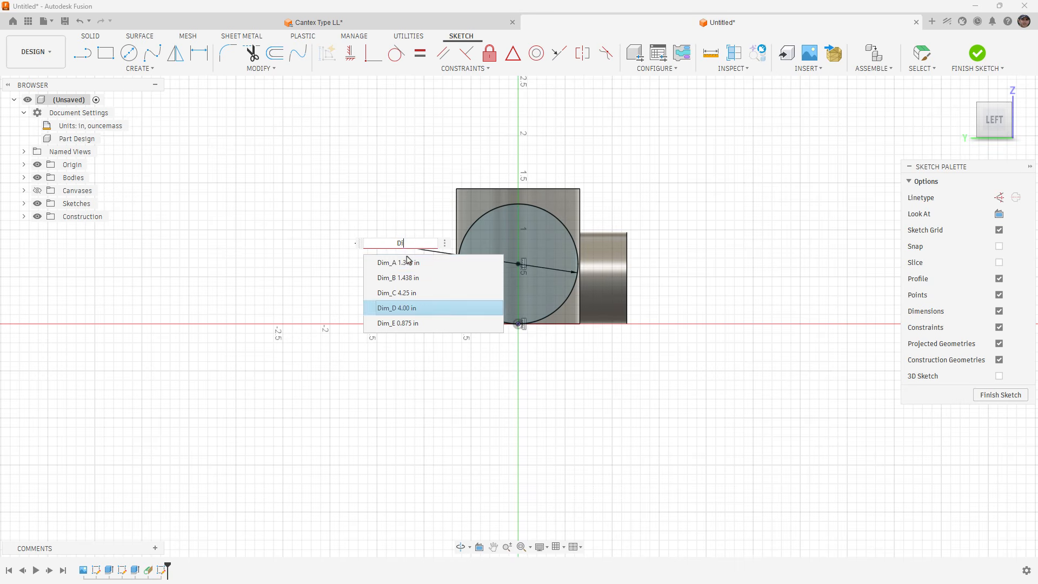
key("Return")
type("+")
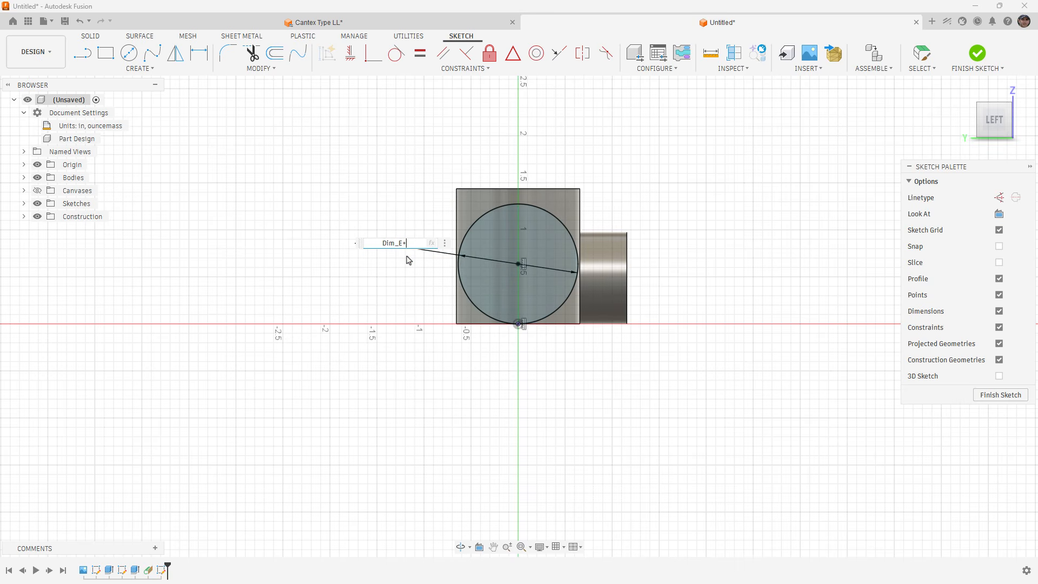
type("Wall_Thick")
key("Return")
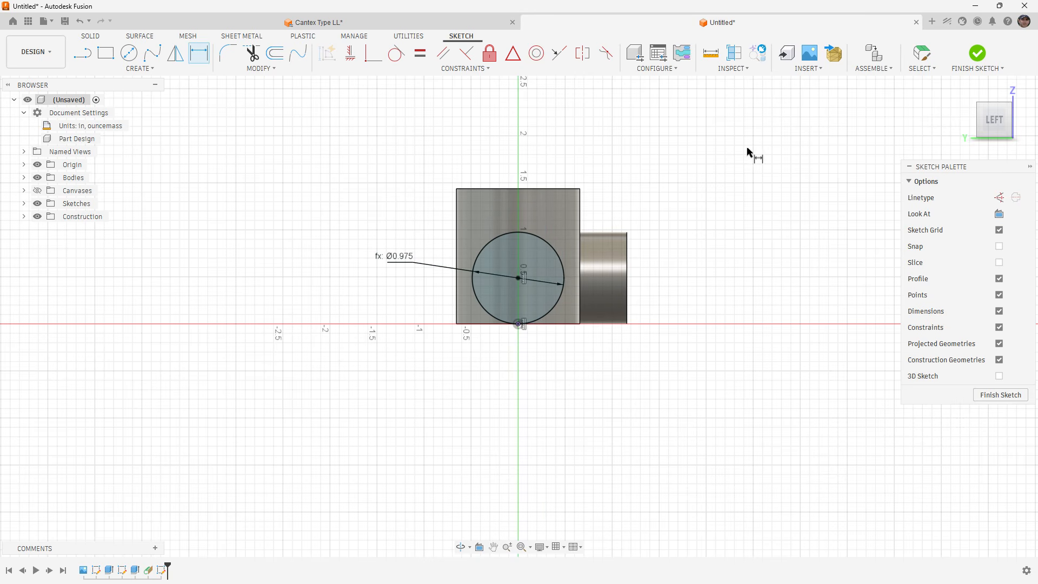
left_click(976, 55)
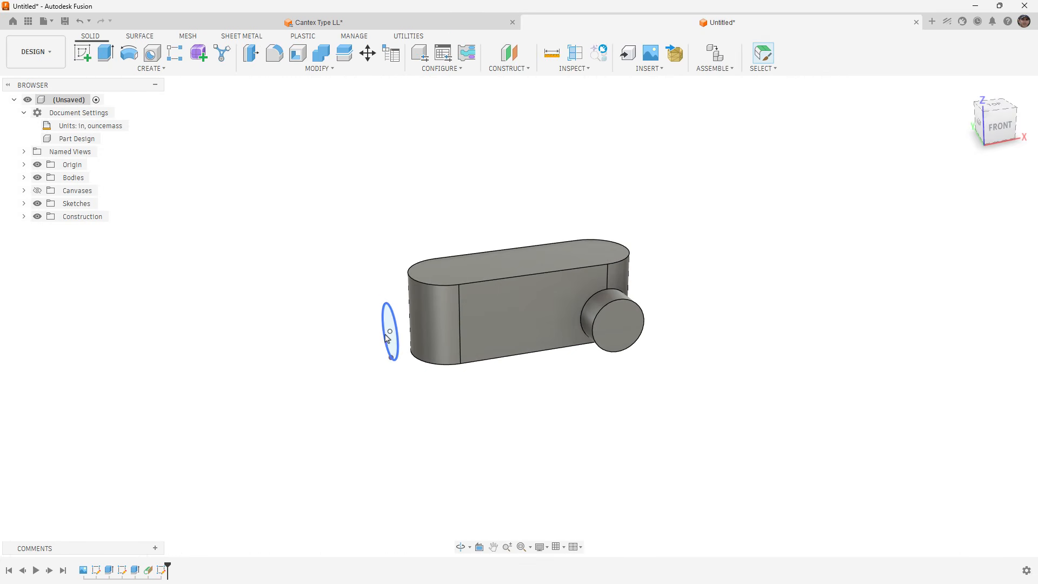
Extrude the circle To Object up to the body's rounded end face, joining it to the body.
scroll(391, 335, "up", 2)
scroll(390, 336, "up", 2)
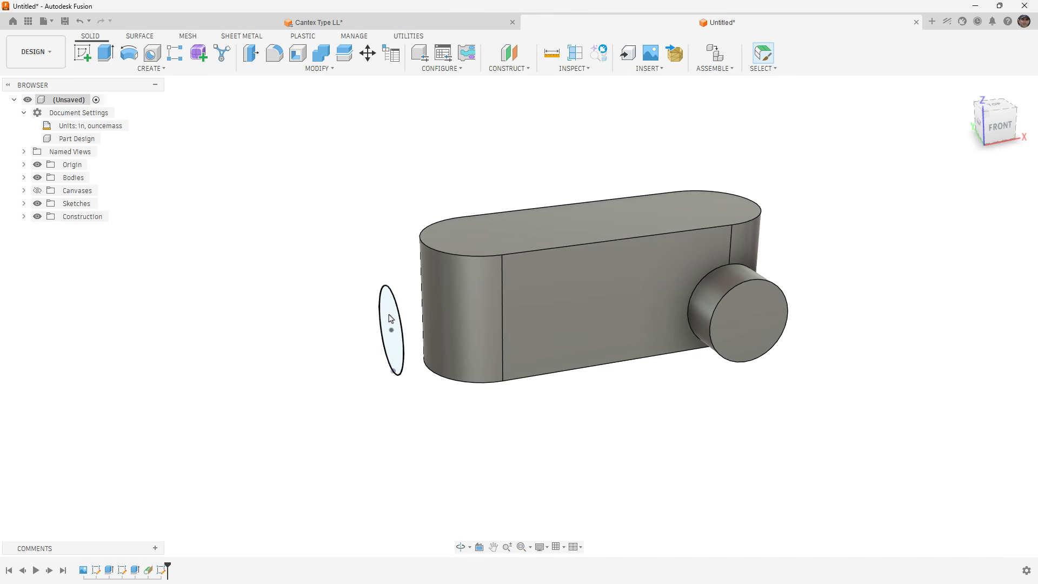
left_click(391, 319)
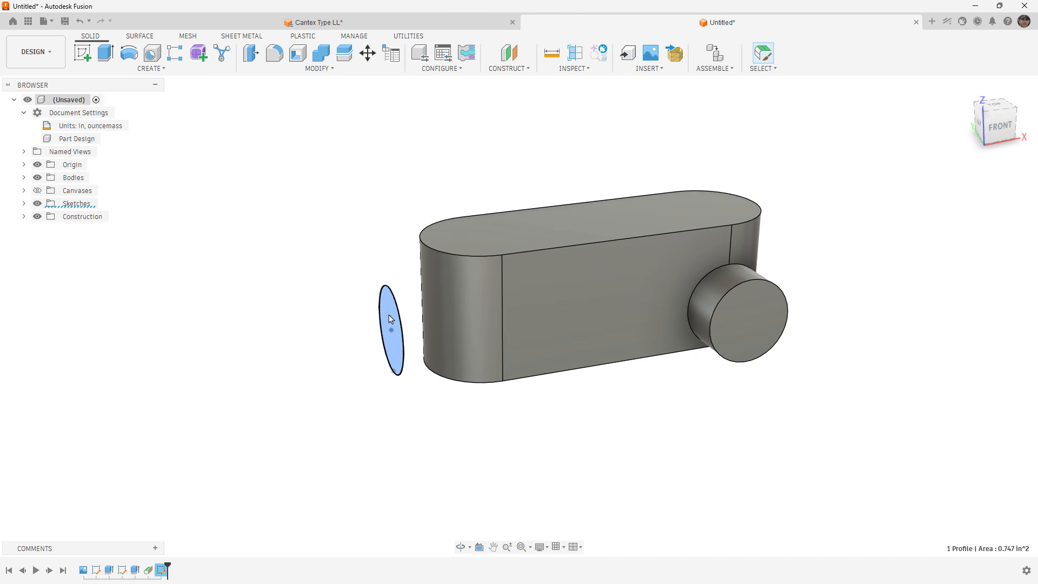
left_click(106, 54)
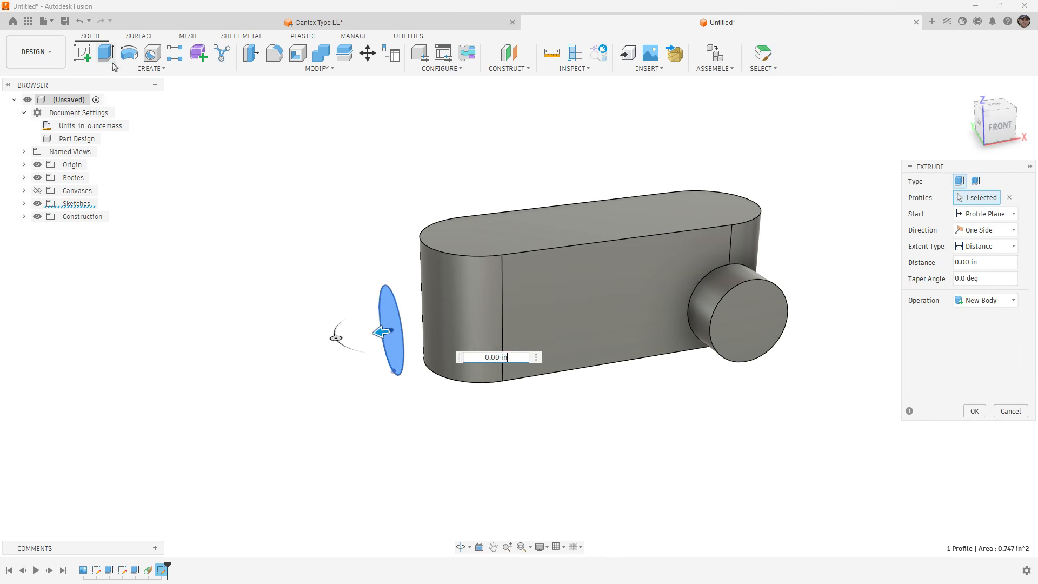
left_click(987, 248)
left_click(978, 270)
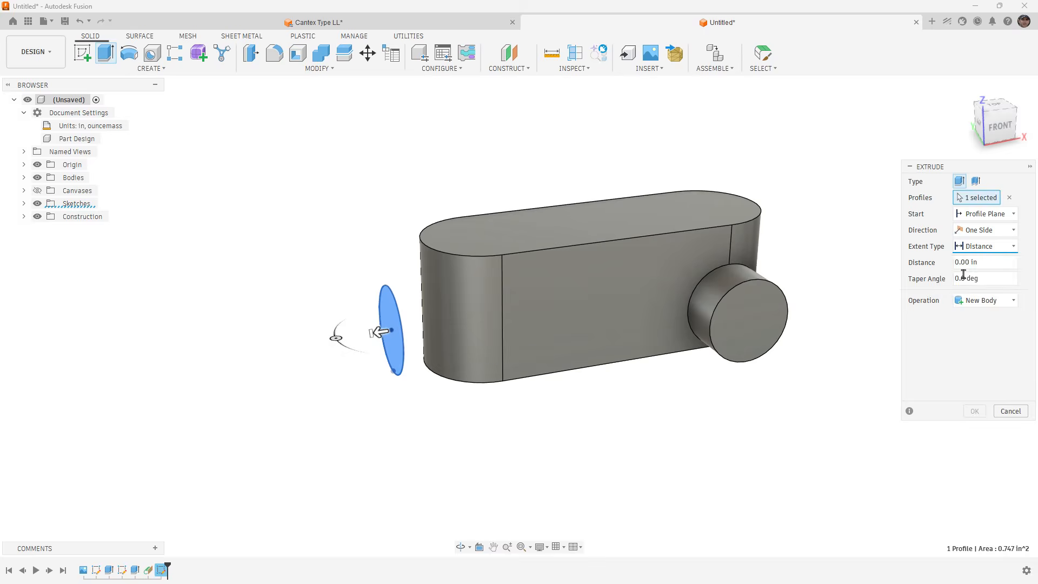
left_click(468, 314)
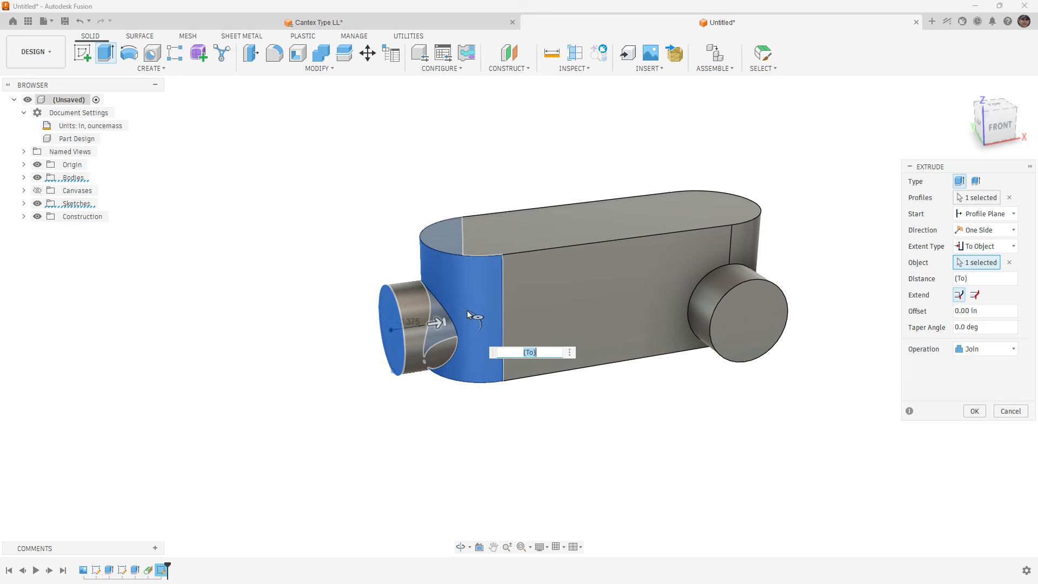
left_click(974, 411)
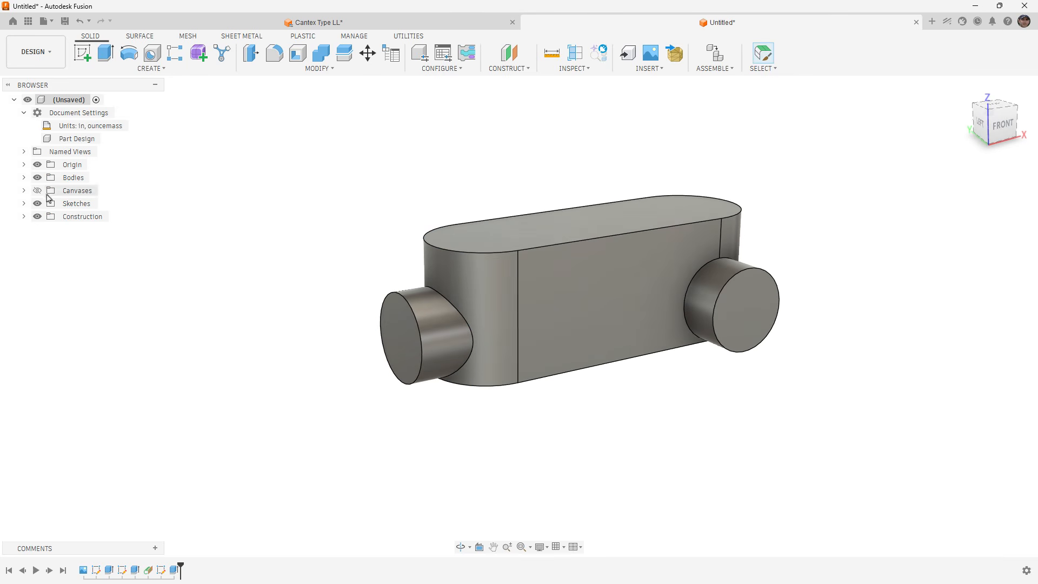
Shell the body inward with thickness Wall_Thick, removing the top face and the end faces of both conduit openings.
left_click(24, 177)
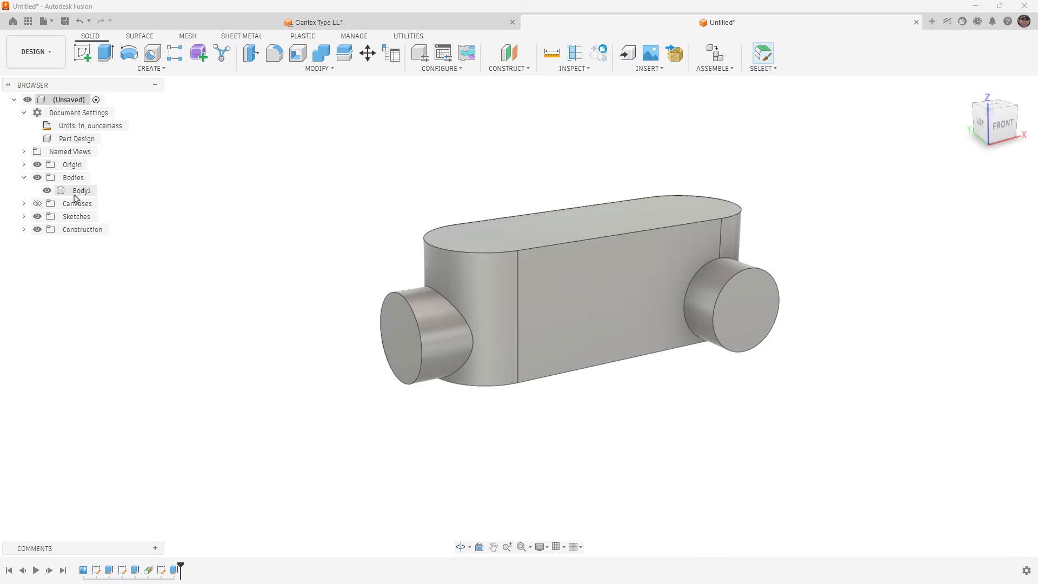
middle_click_drag(434, 192, 431, 205, "shift")
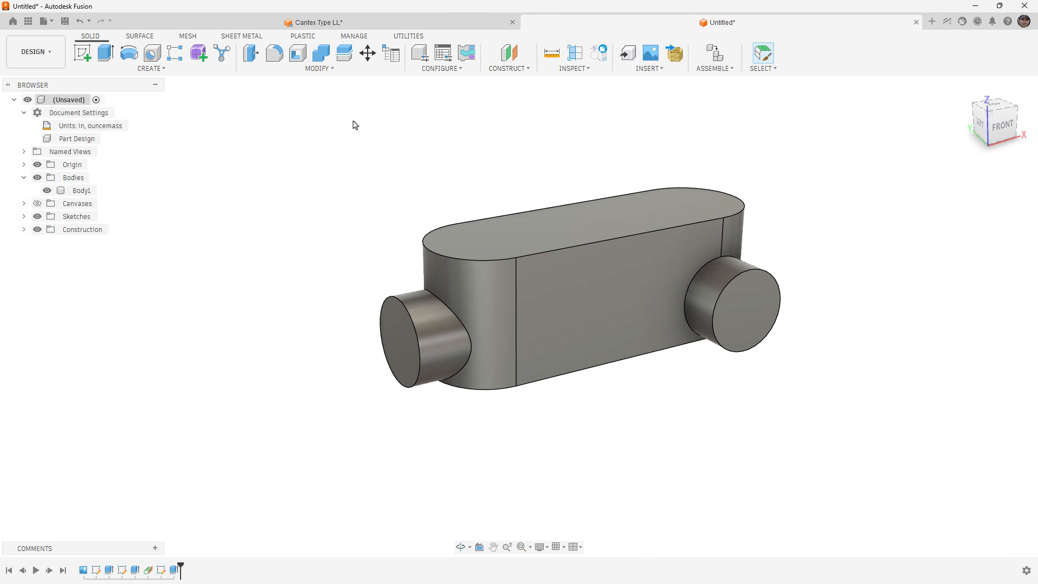
left_click(298, 54)
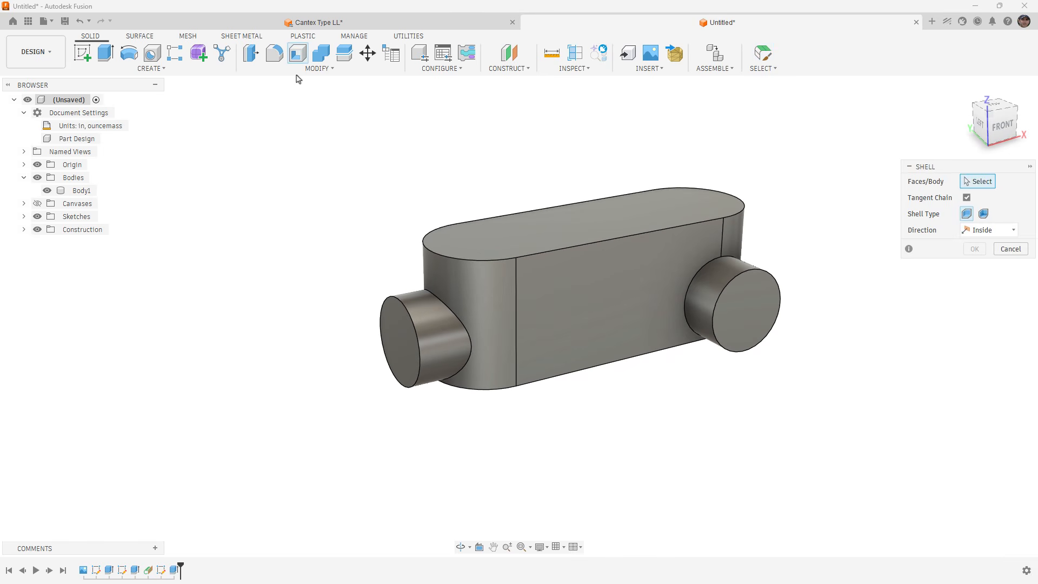
left_click(502, 231)
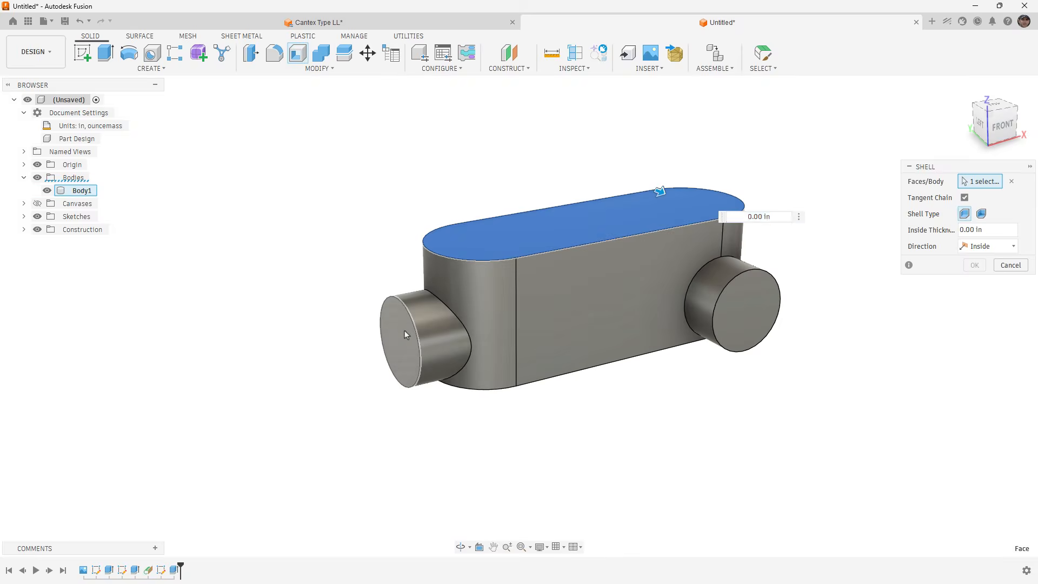
left_click(404, 330)
left_click(751, 325)
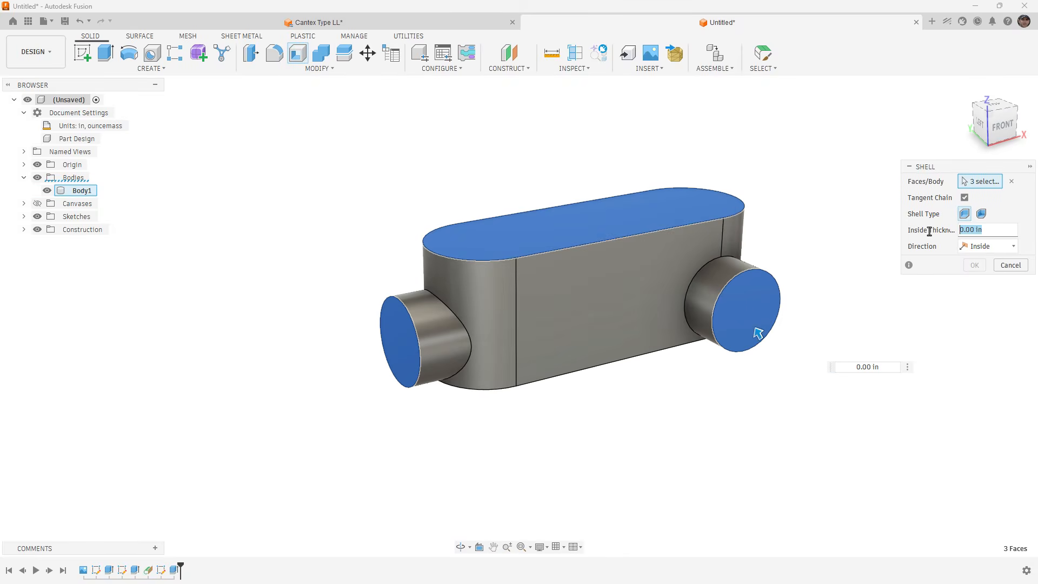
type("wa")
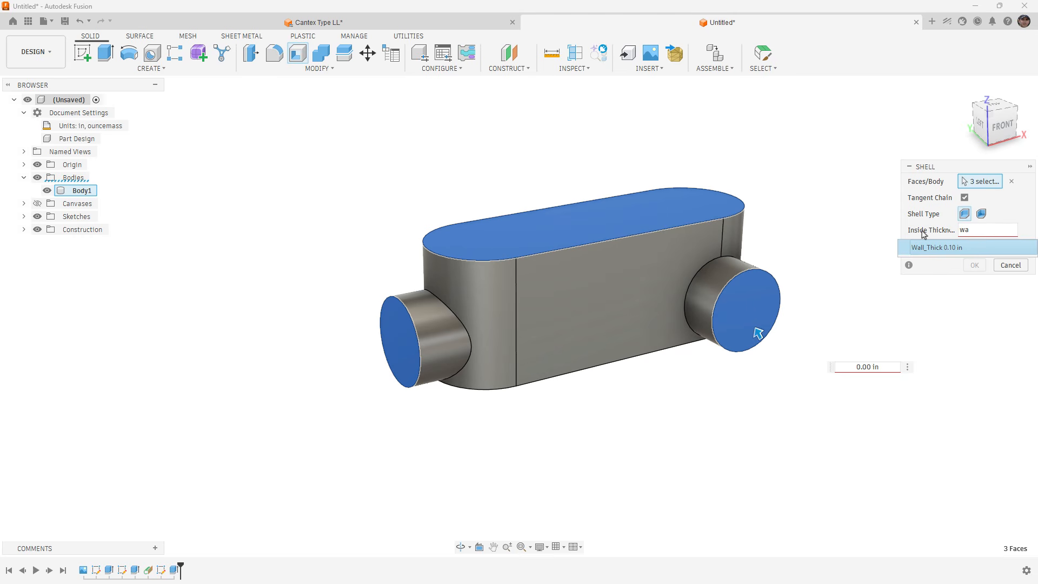
key("Return")
key("Return")
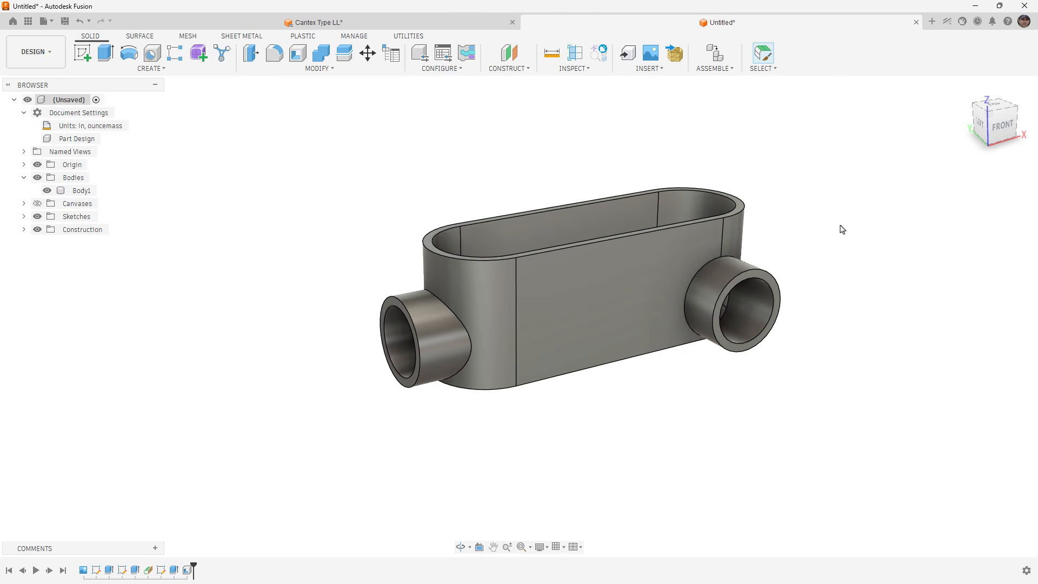
Reopen the shell feature to review its inside thickness and direction options, keeping the existing settings.
double_click(186, 570)
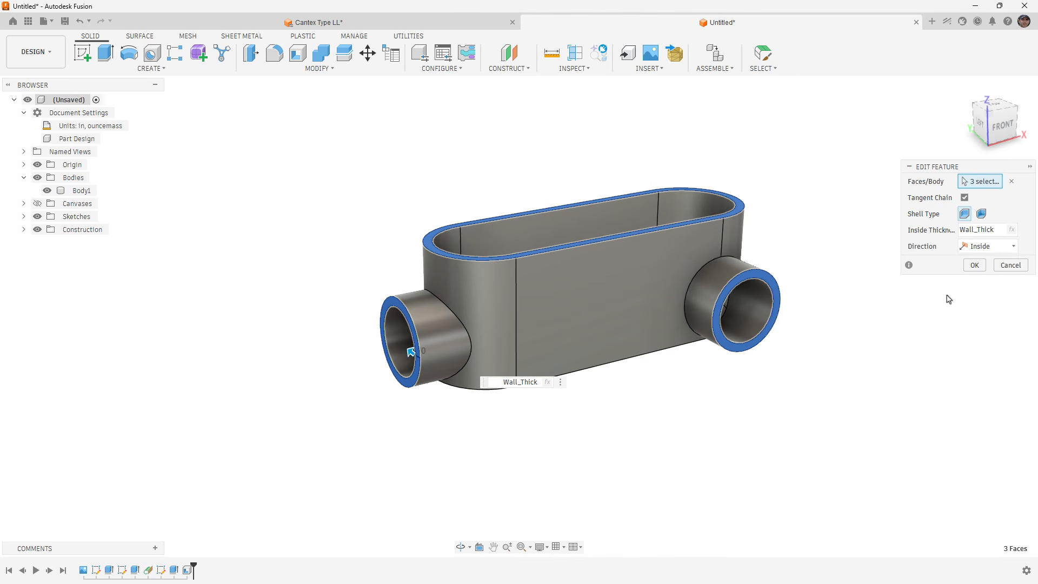
left_click(1006, 250)
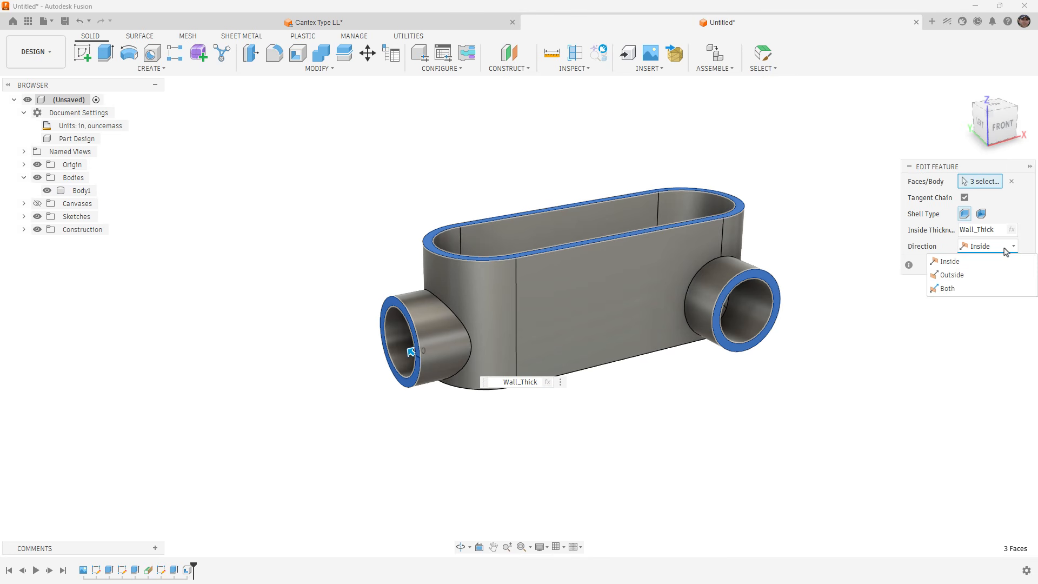
left_click(1005, 250)
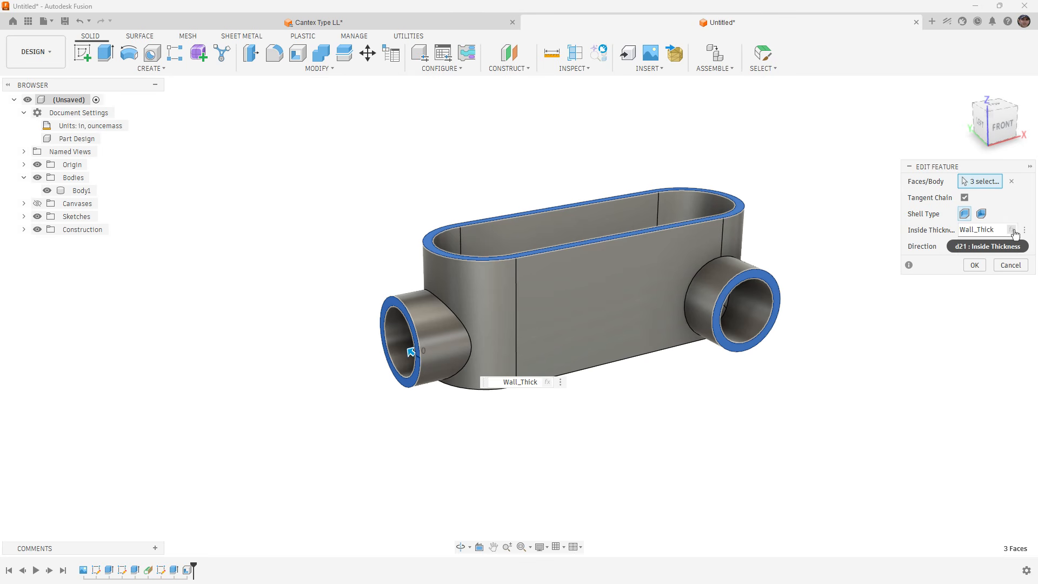
left_click(974, 265)
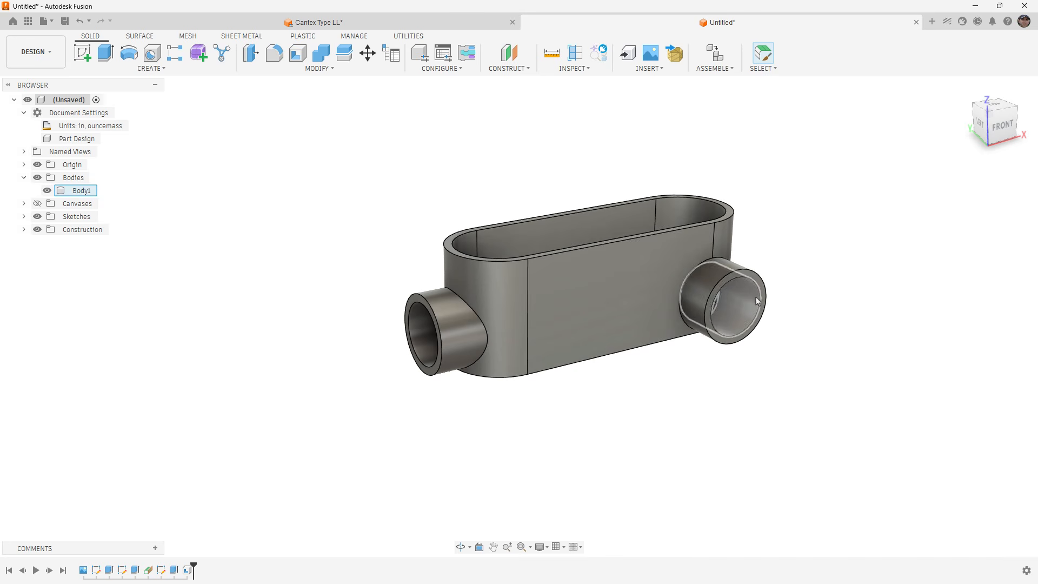
Start a new sketch on the ring-shaped end face of the front conduit opening.
middle_click_drag(667, 362, 491, 313, "shift")
middle_click_drag(643, 315, 651, 373, "shift")
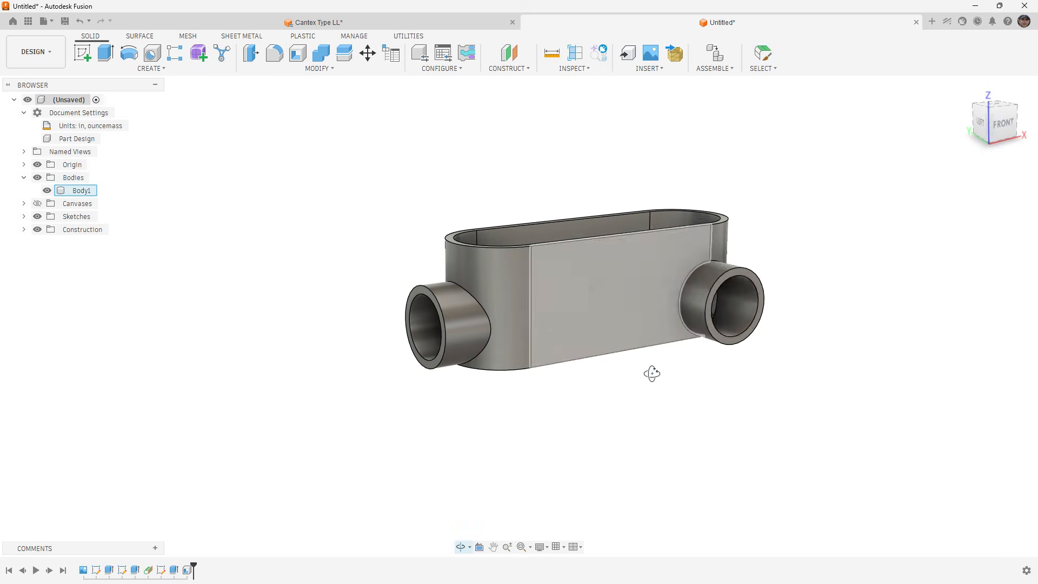
scroll(750, 292, "up", 5)
scroll(751, 288, "up", 2)
right_click(756, 269)
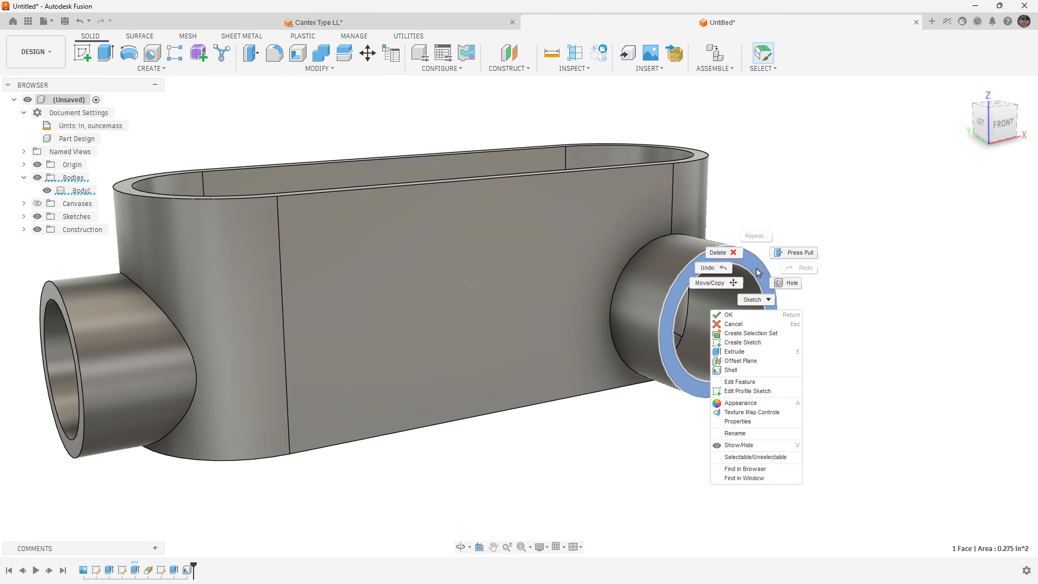
left_click(751, 342)
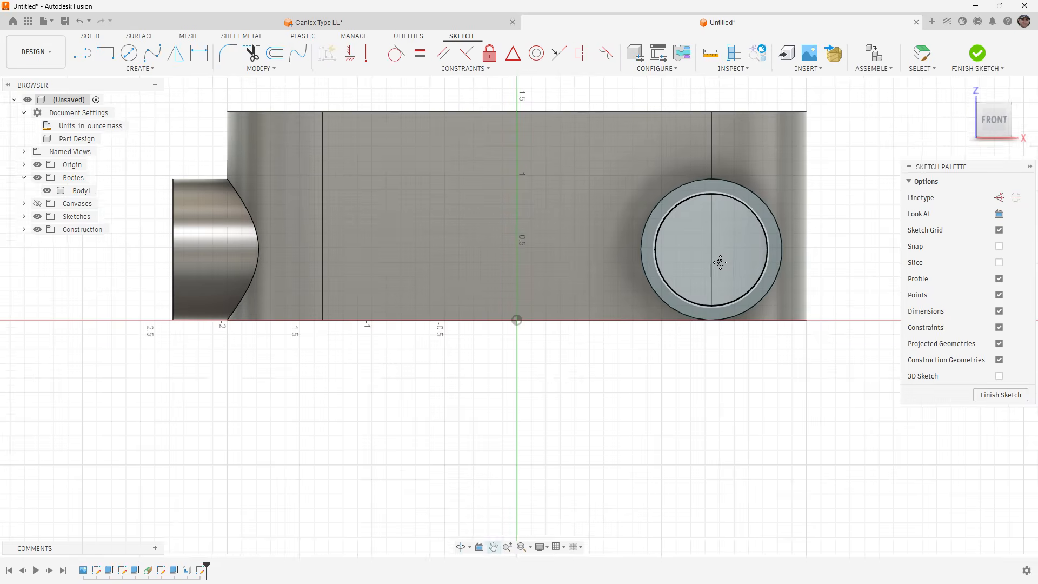
middle_click_drag(721, 261, 701, 280)
Sketch a circle concentric with the front conduit opening, with its diameter set to Dim_E.
key("c")
left_click(692, 271)
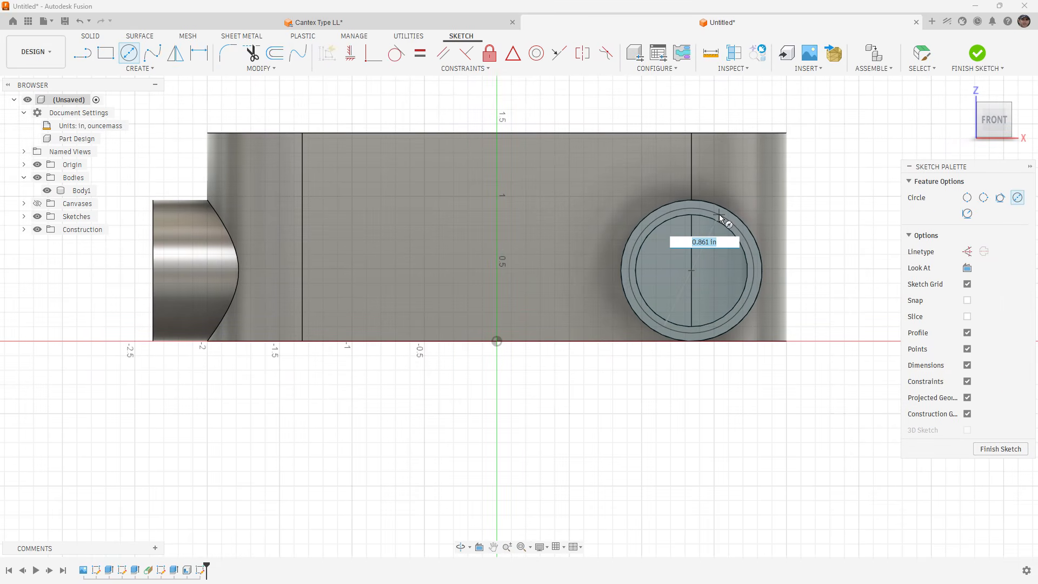
scroll(717, 225, "up", 2)
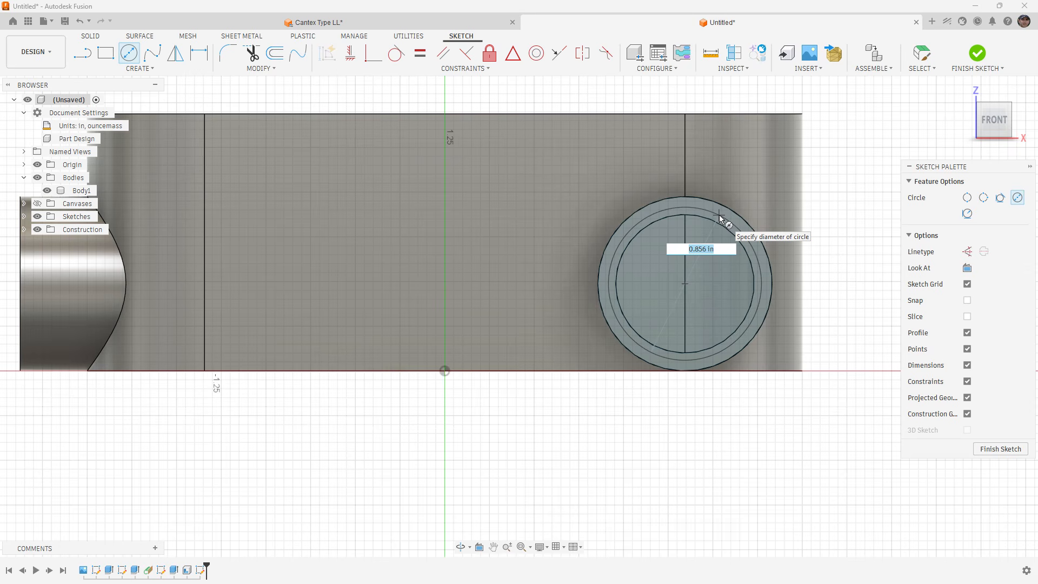
type("D")
key("Down")
key("Down")
key("Down")
key("Down")
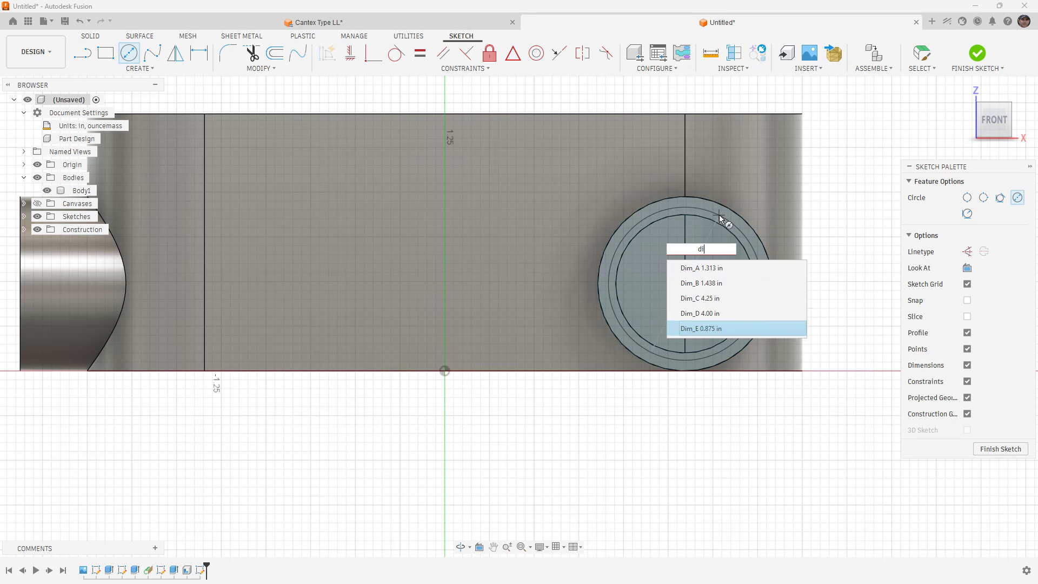
key("Return")
key("Return")
Extrude the area inside the Dim_E circle 0.40 in into the front opening as a cut.
key("e")
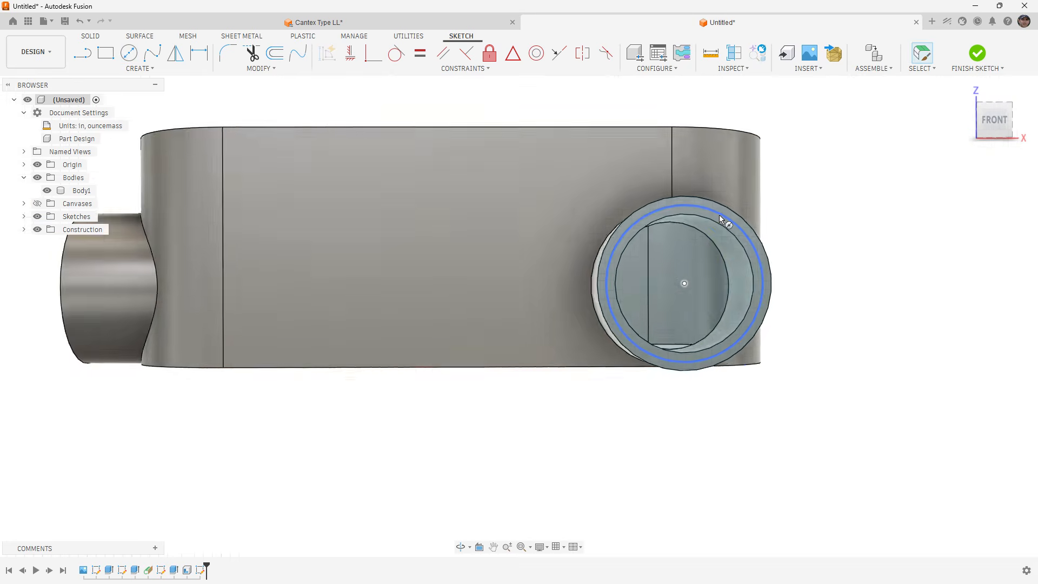
left_click(727, 280)
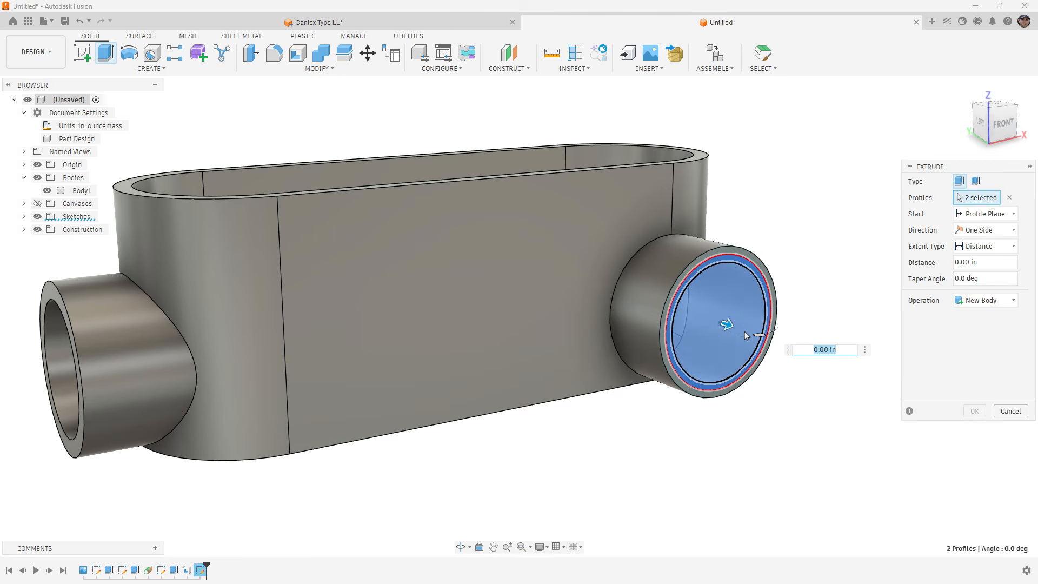
left_click_drag(724, 323, 672, 308)
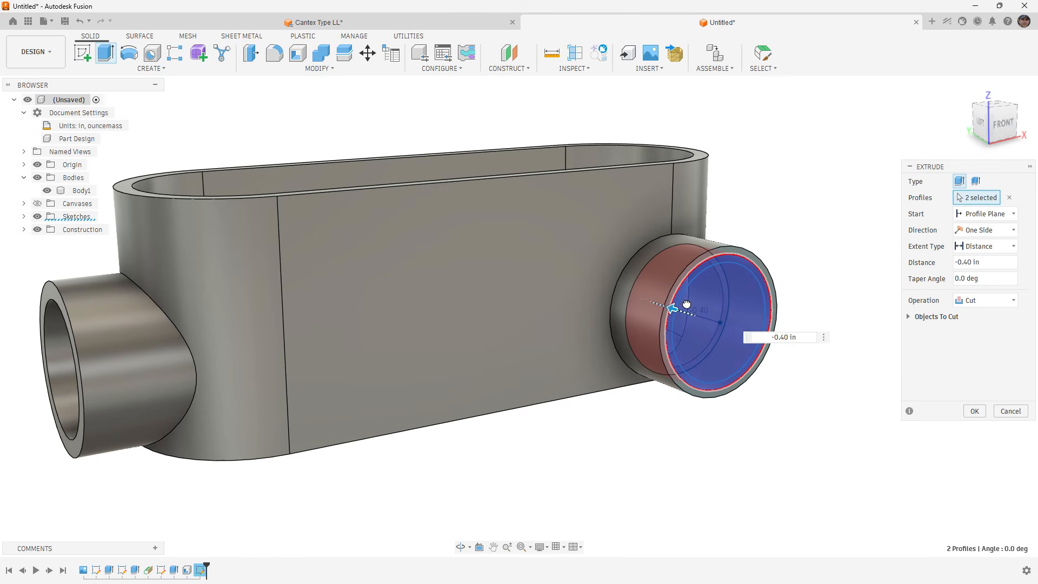
left_click(980, 415)
Start a new sketch on the ring-shaped end face of the left conduit opening.
scroll(819, 273, "down", 3)
middle_click_drag(801, 287, 803, 258, "shift")
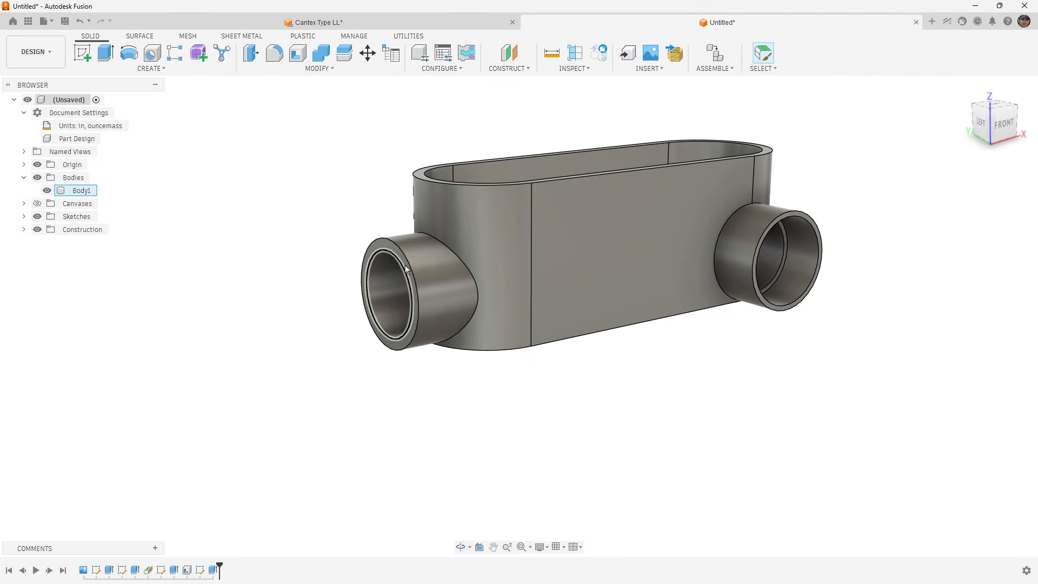
scroll(380, 242, "up", 4)
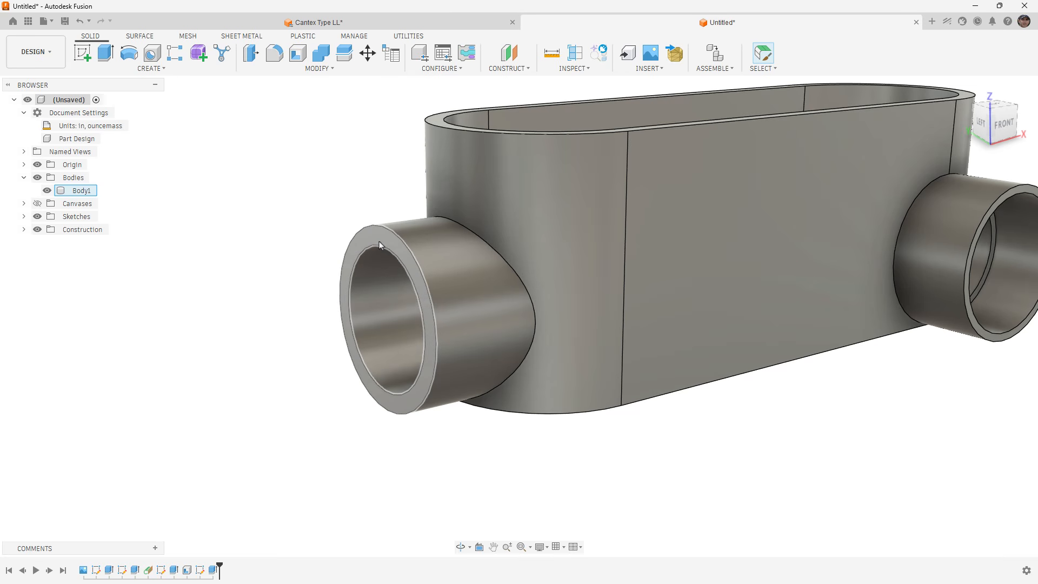
left_click(378, 241)
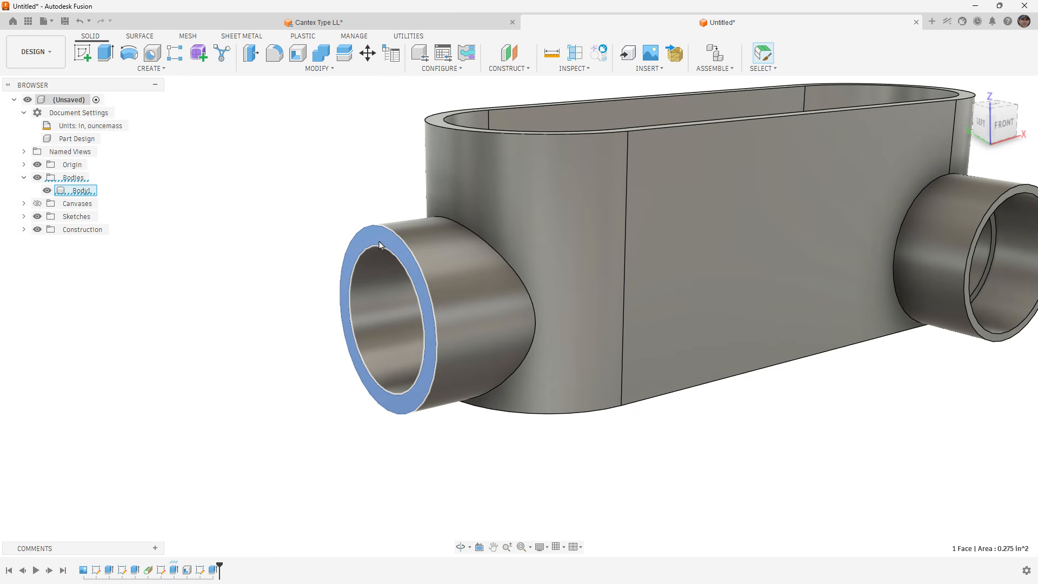
right_click(377, 242)
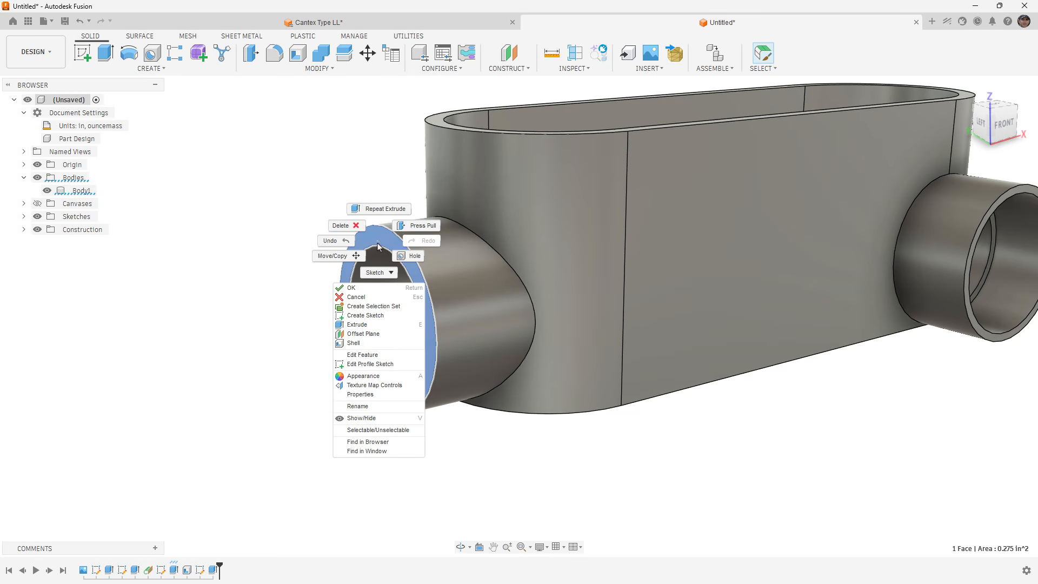
left_click(364, 316)
Sketch a circle concentric with the left conduit opening, with its diameter set to Dim_E.
key("c")
scroll(523, 269, "up", 2)
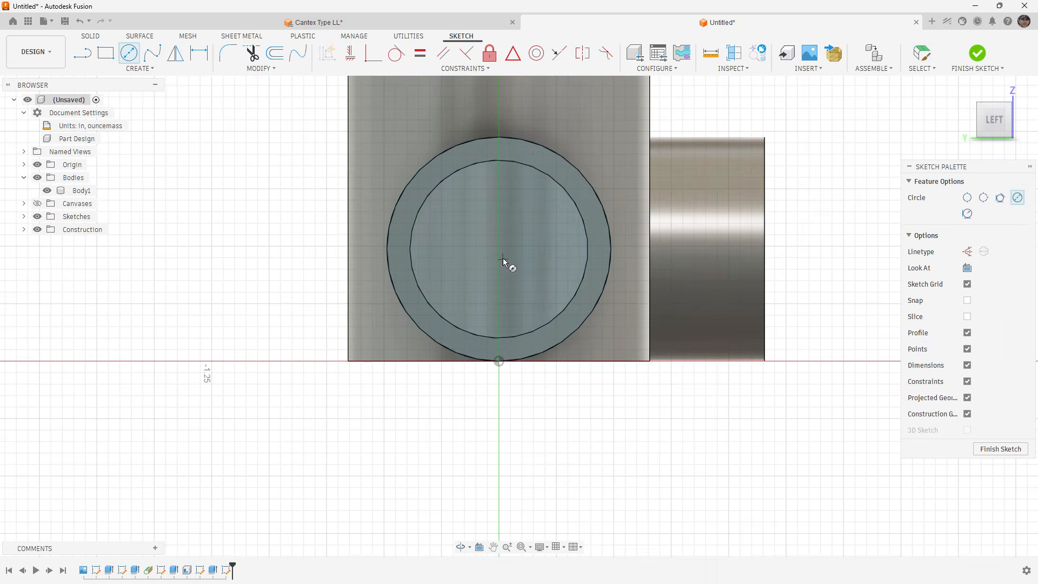
left_click(498, 248)
type("dim")
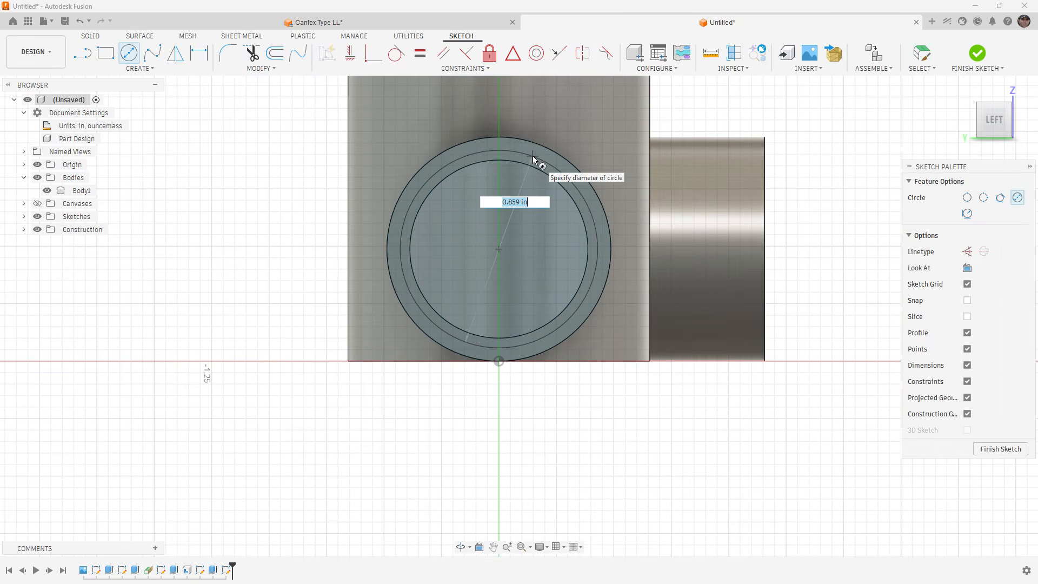
key("Down")
key("Down")
key("Down")
key("Down")
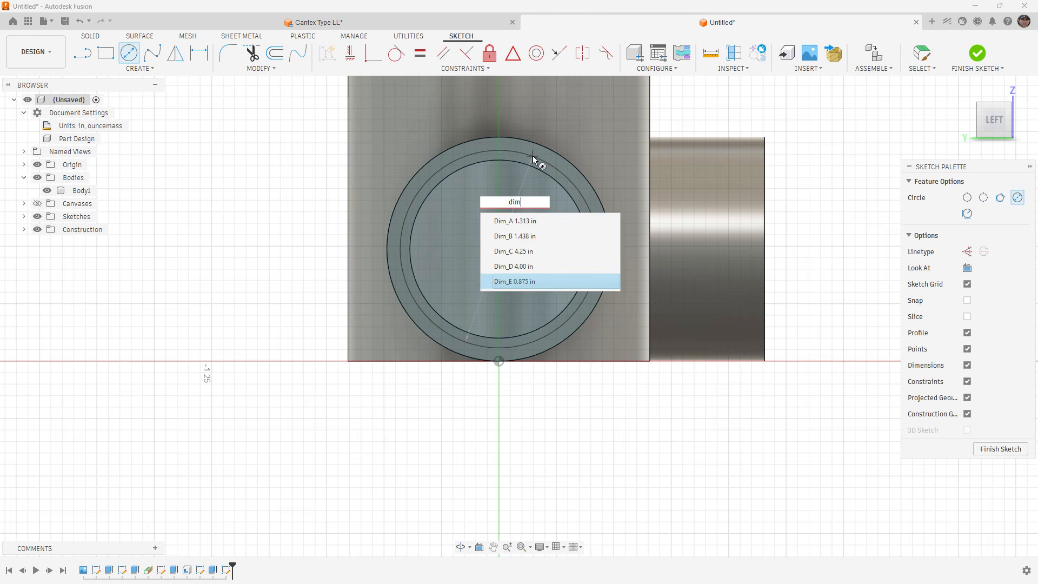
key("Return")
key("Return")
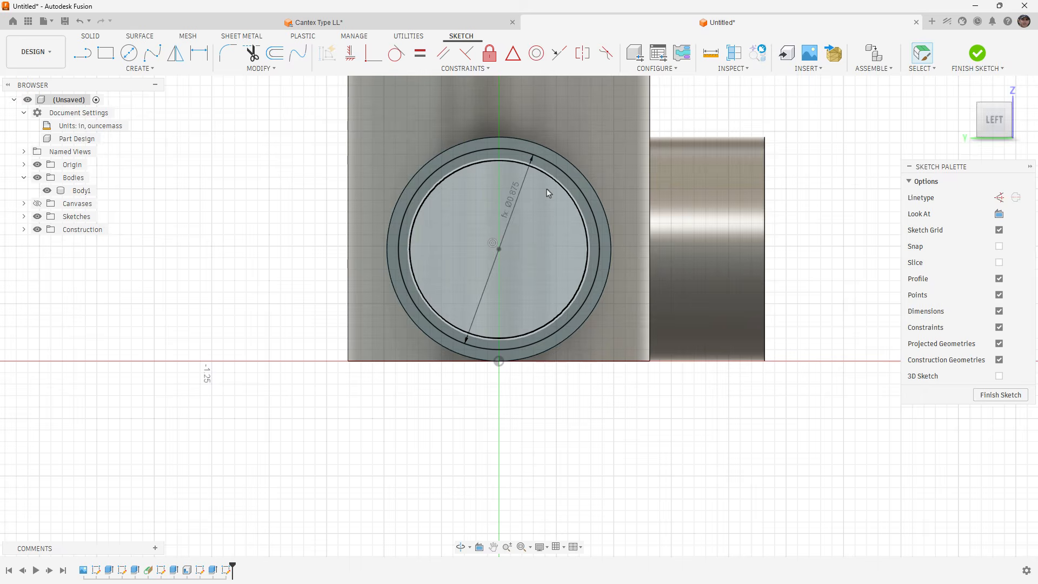
Extrude the area inside the Dim_E circle 0.40 in into the left opening as a cut.
middle_click_drag(541, 241, 460, 259, "shift")
middle_click_drag(250, 274, 335, 260)
key("e")
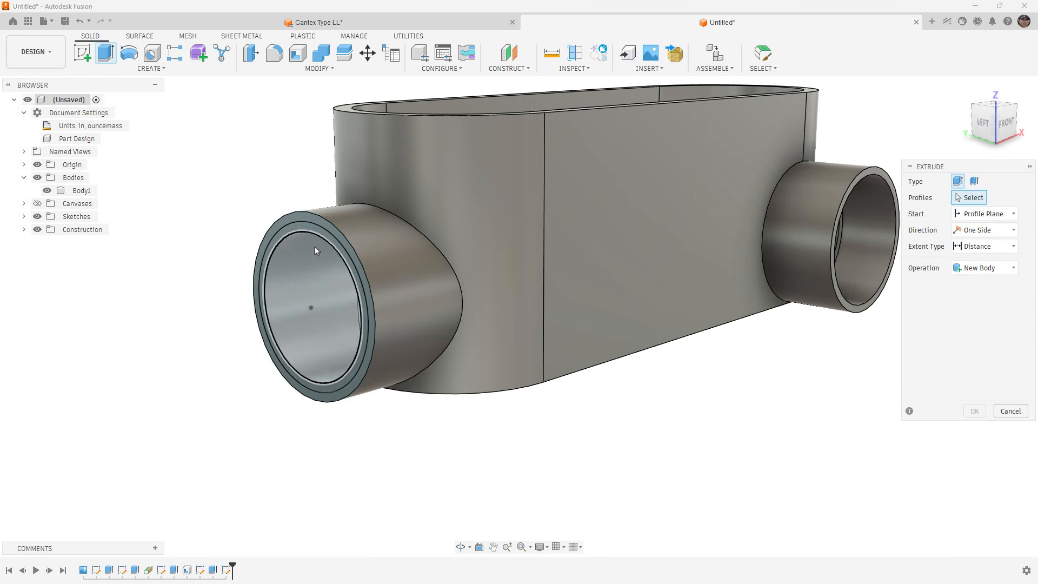
left_click(313, 247)
left_click(312, 232)
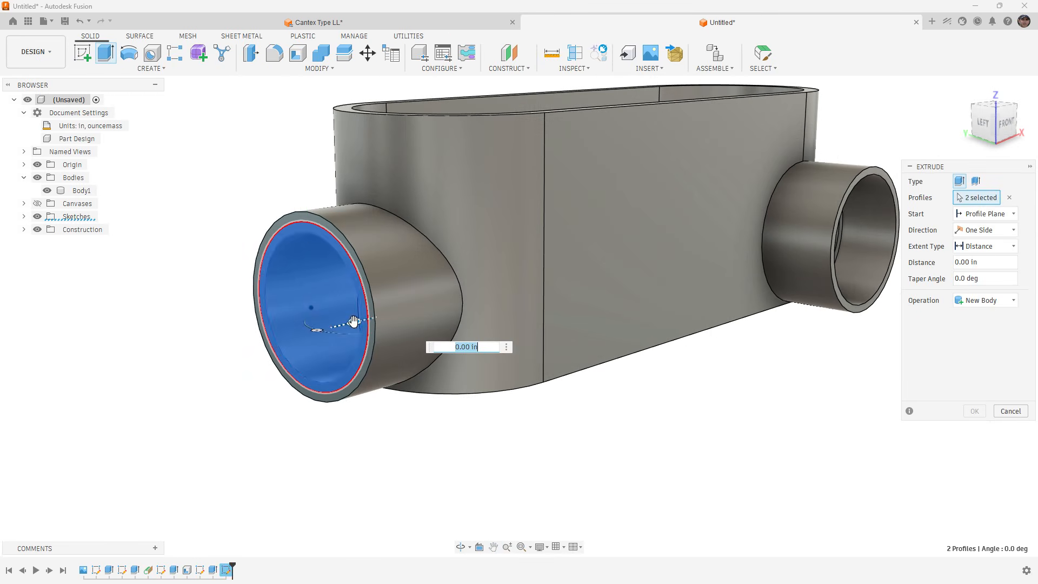
left_click_drag(353, 322, 414, 313)
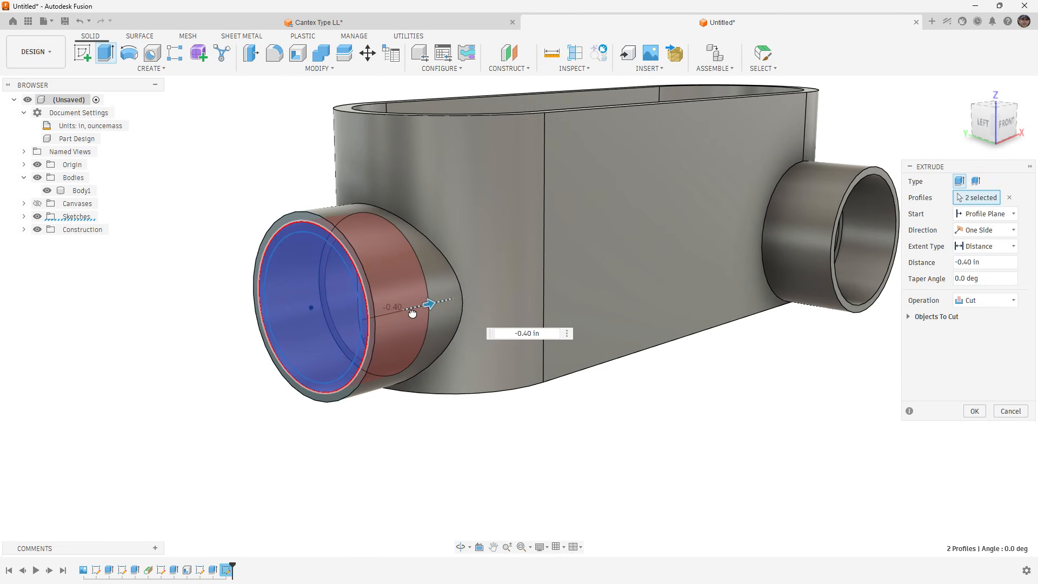
middle_click_drag(380, 308, 402, 312, "shift")
scroll(502, 416, "up", 5)
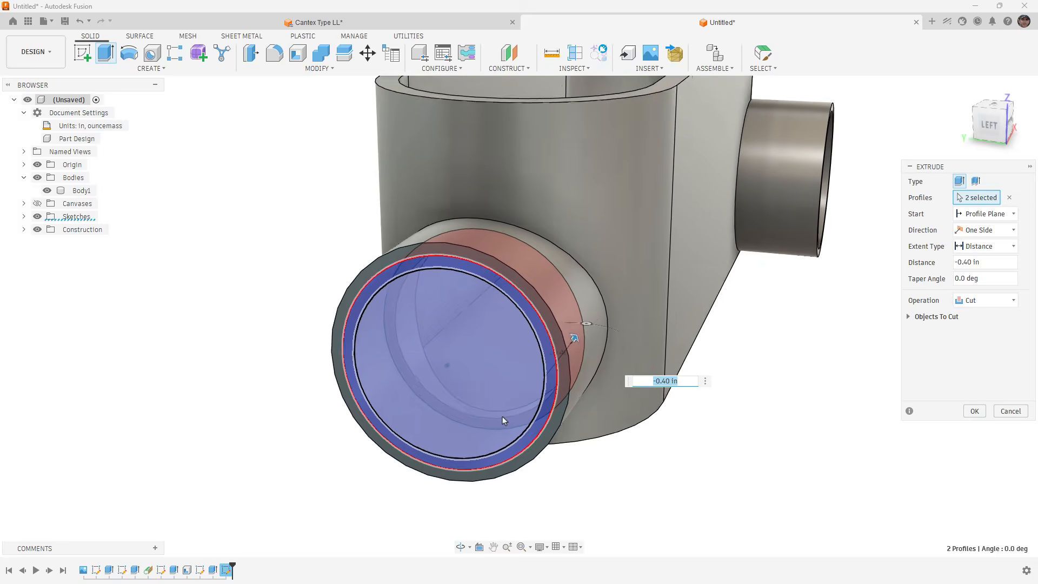
scroll(487, 411, "down", 5)
left_click(974, 411)
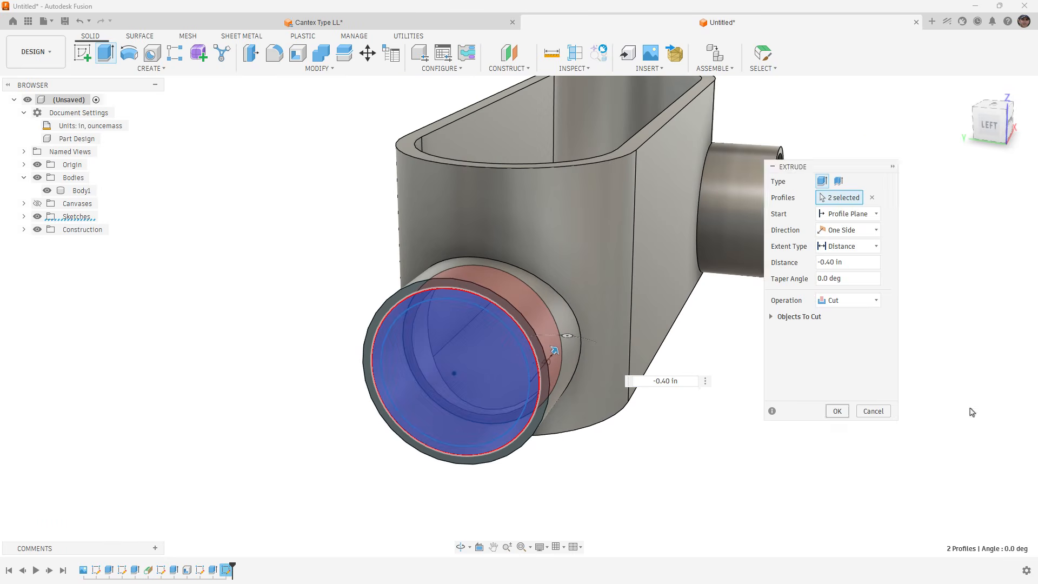
Fillet the outer bottom edge loop of the conduit body with a constant radius of 0.05 in.
scroll(544, 367, "down", 3)
middle_click_drag(545, 367, 521, 335, "shift")
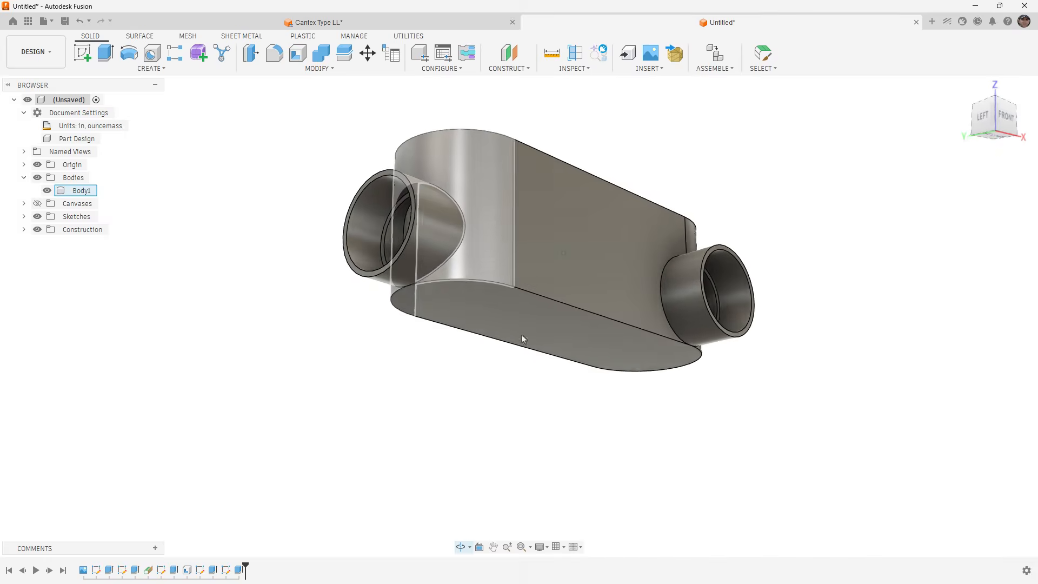
key("f")
left_click(530, 293)
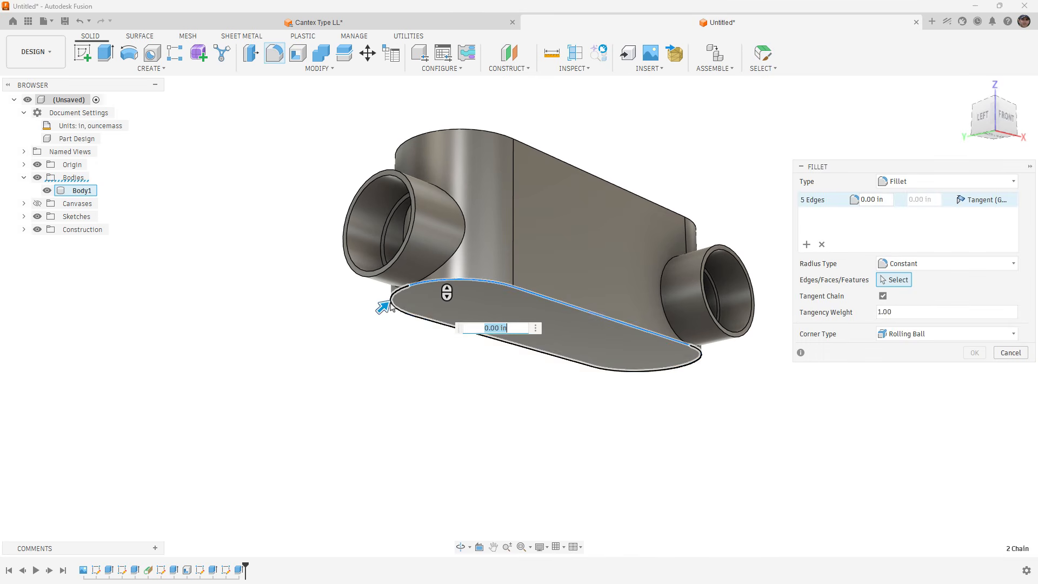
type(".05")
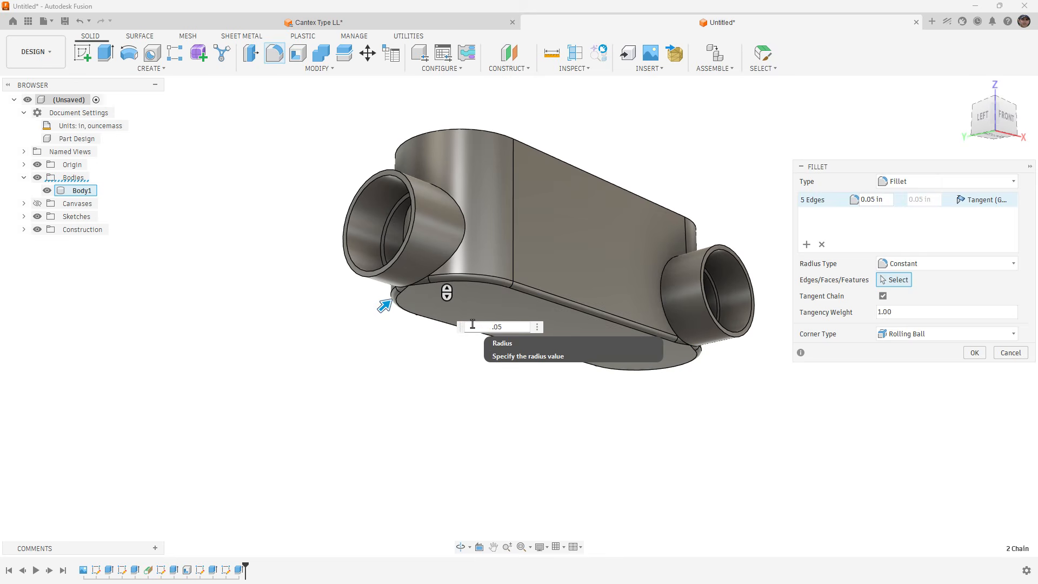
key("Return")
Mark the bottom fillet's radius as a favorite among the model parameters.
scroll(509, 330, "down", 3)
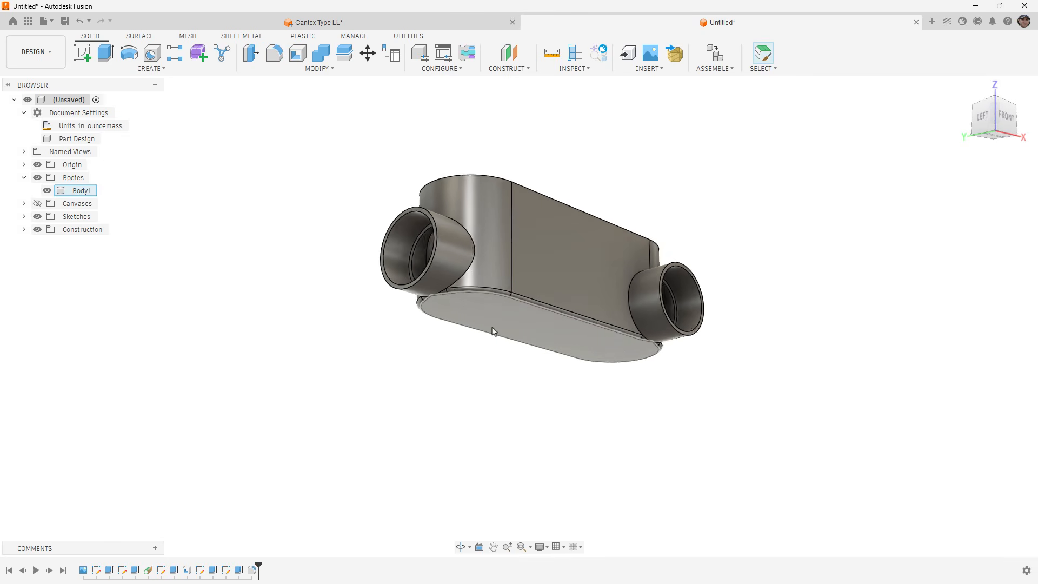
middle_click_drag(491, 324, 398, 317, "shift")
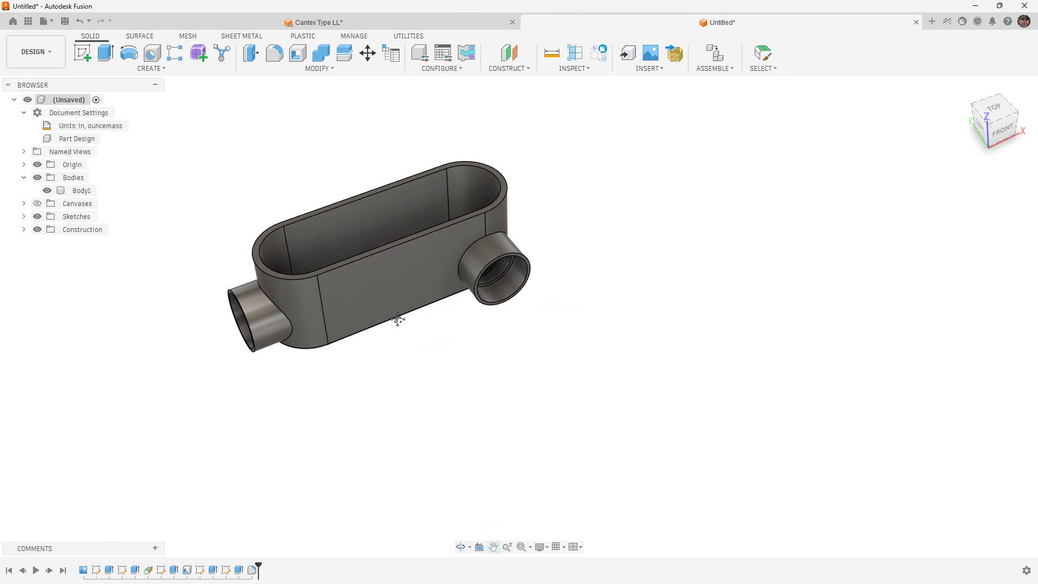
left_click(319, 68)
left_click(271, 313)
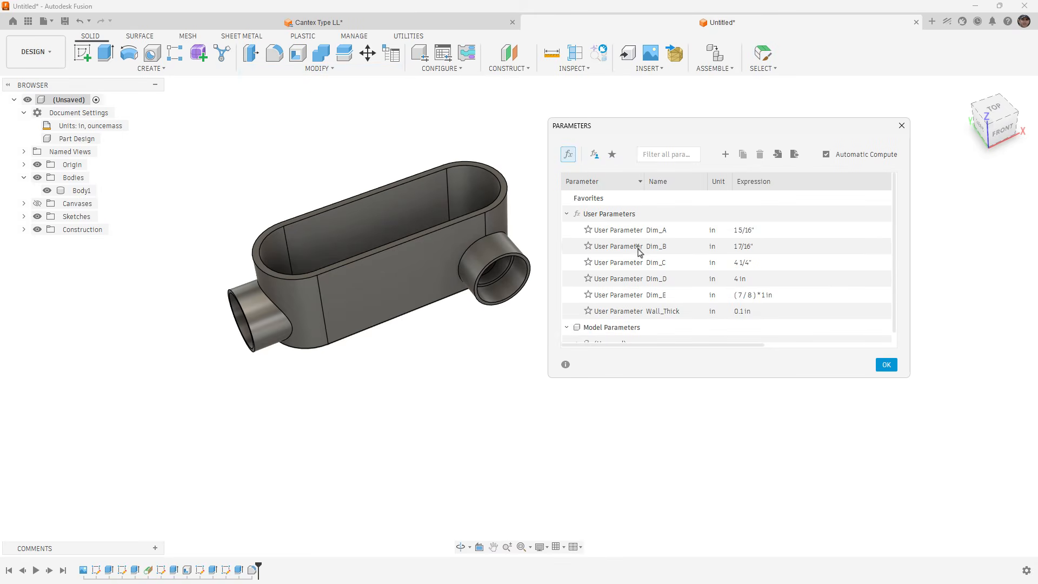
scroll(636, 310, "down", 1)
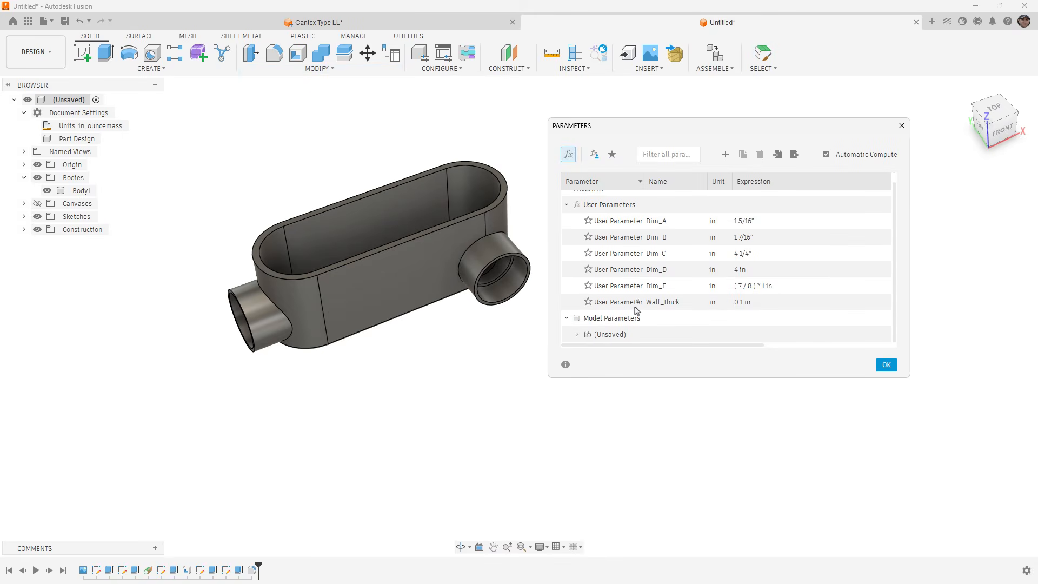
left_click(578, 334)
scroll(579, 338, "down", 5)
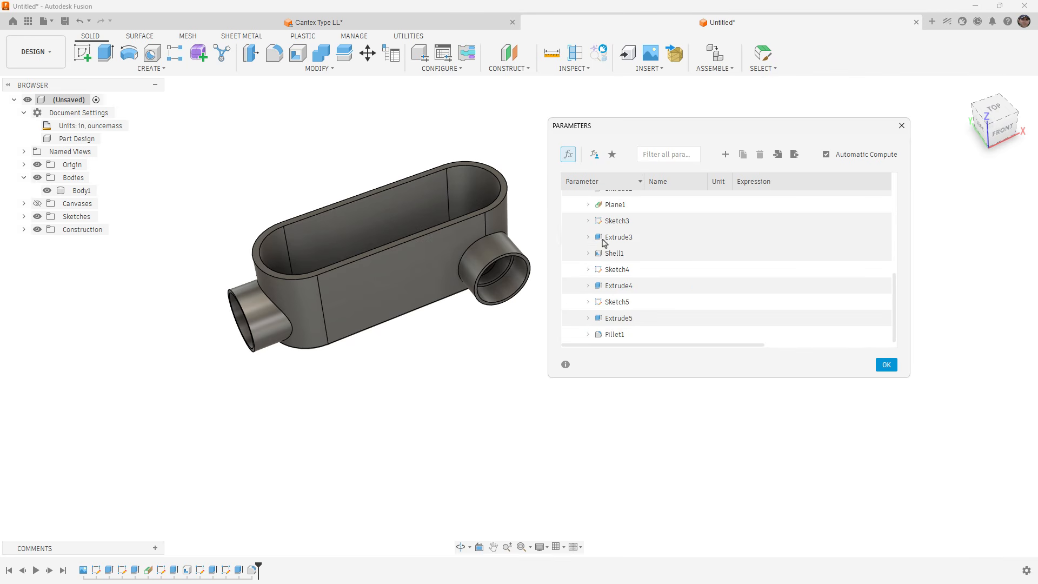
left_click(589, 334)
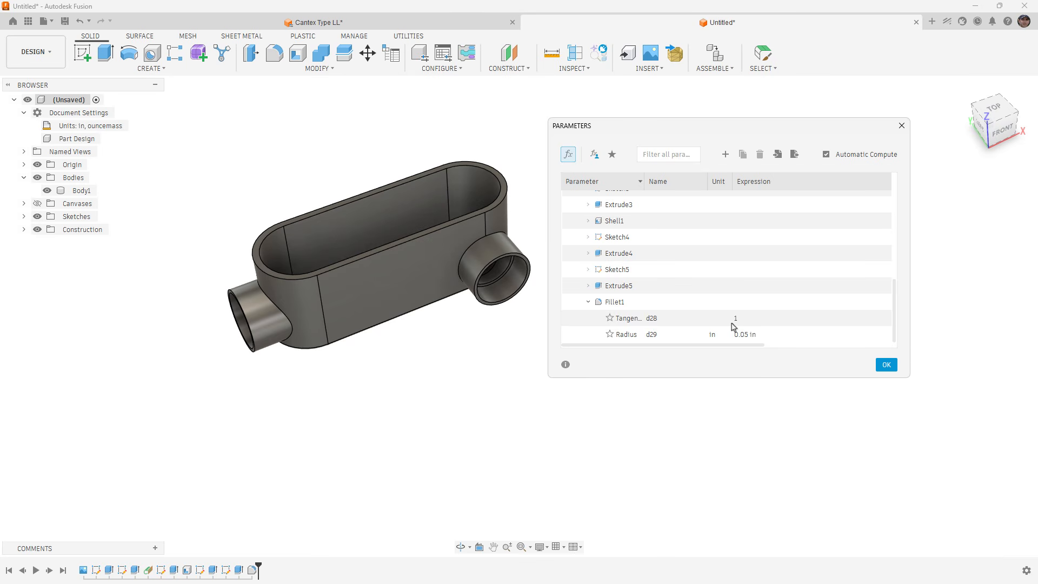
left_click(589, 285)
left_click(588, 285)
left_click(609, 334)
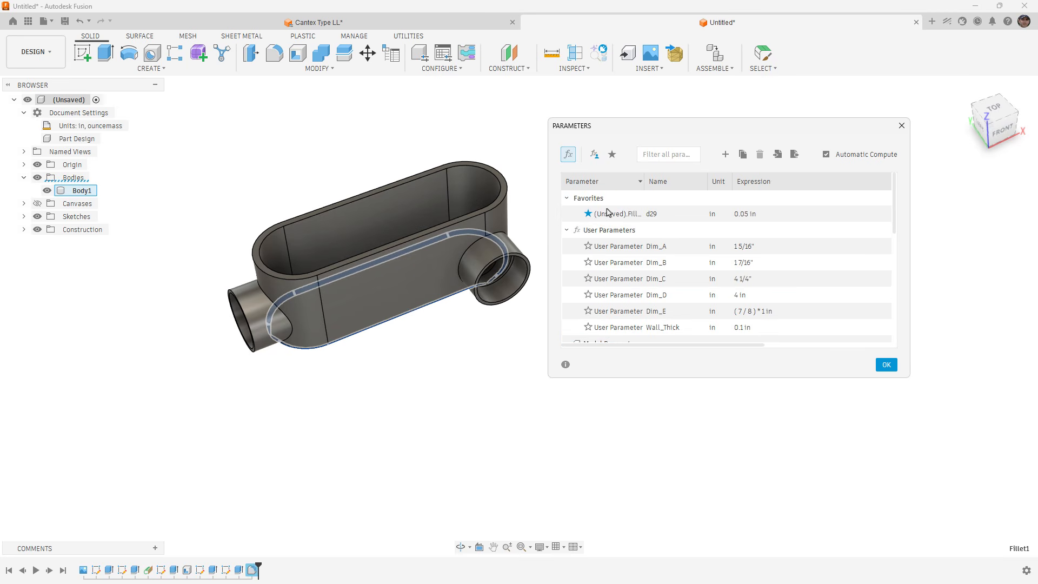
Rename the favorite fillet radius parameter as SmallFillet and accept the parameter changes.
left_click(620, 216)
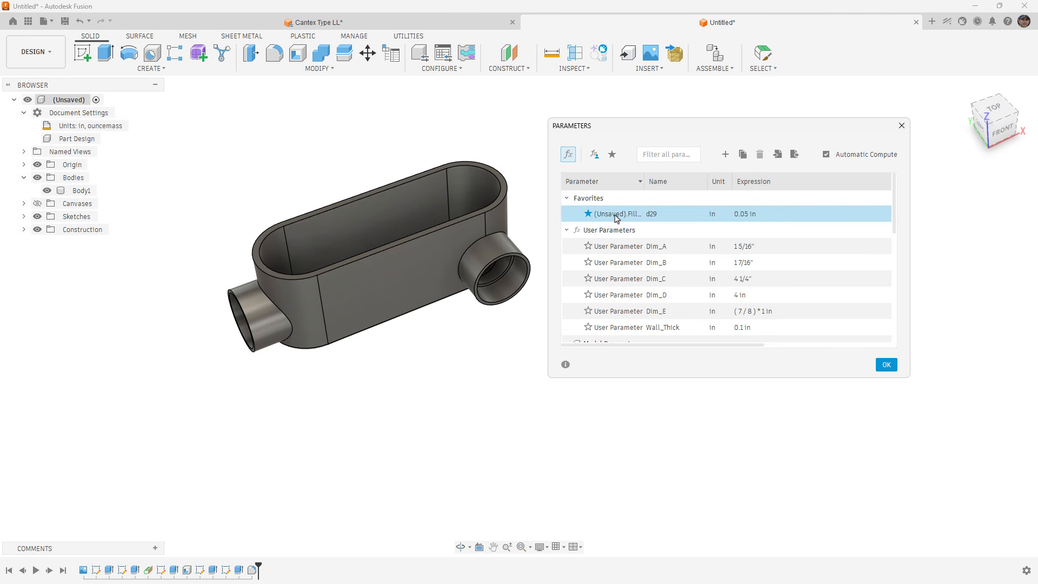
double_click(655, 216)
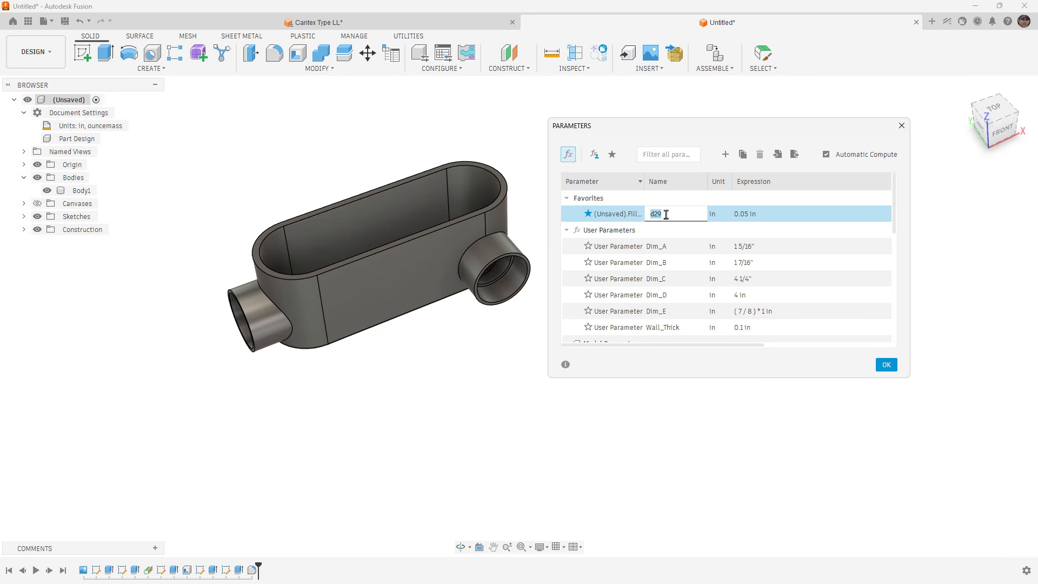
type("SmallFillet")
key("Return")
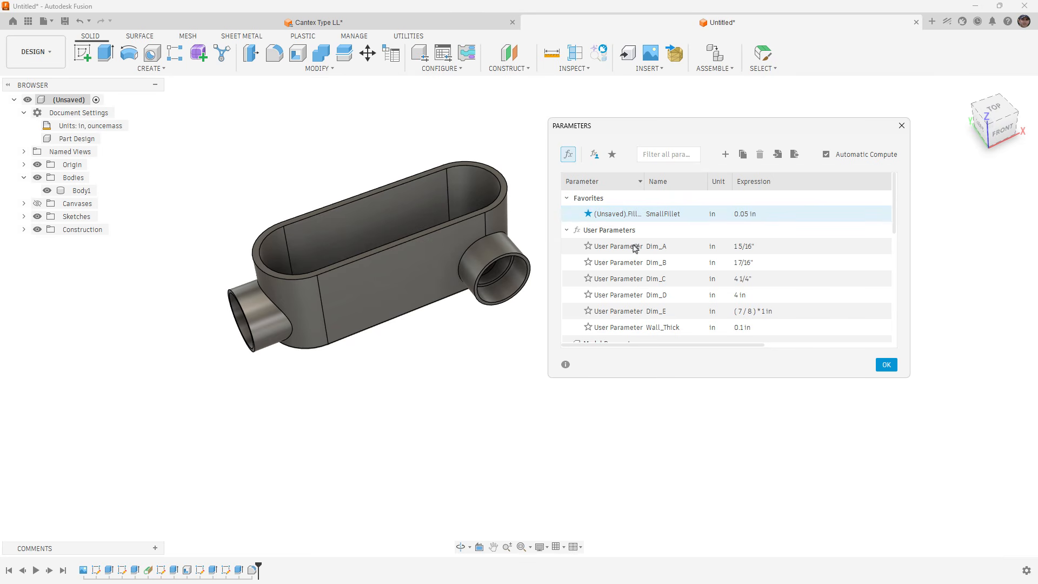
left_click(891, 366)
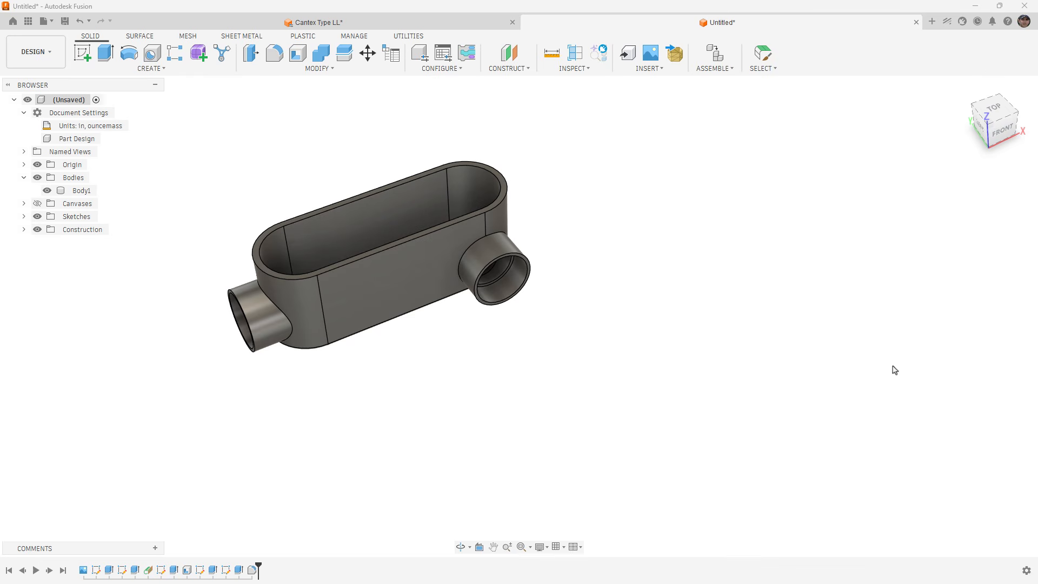
Sketch a horizontal line on the front plane below the body, defining its length as lineLength=1, and finish the sketch.
left_click(82, 52)
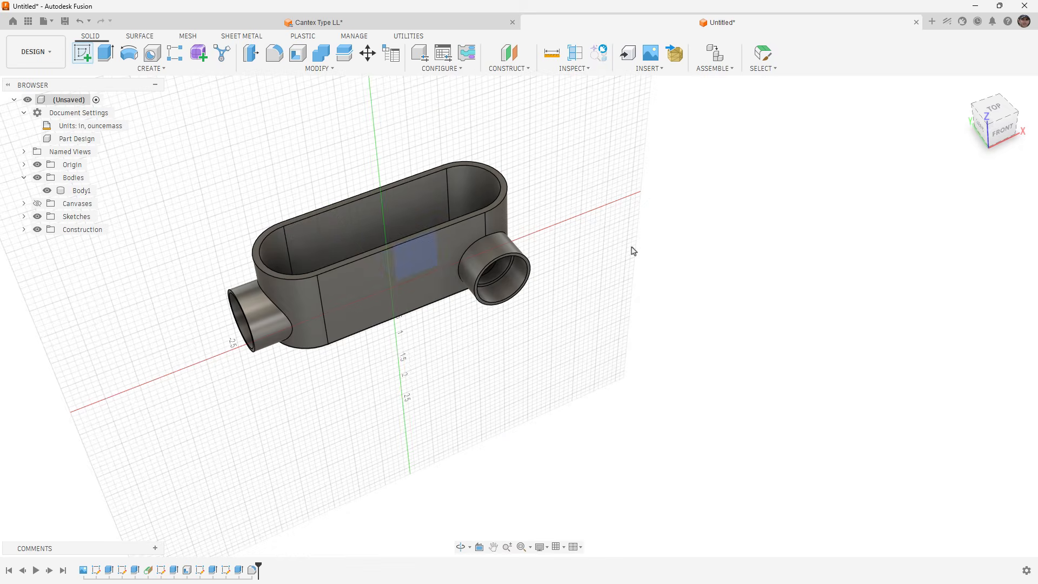
left_click(633, 251)
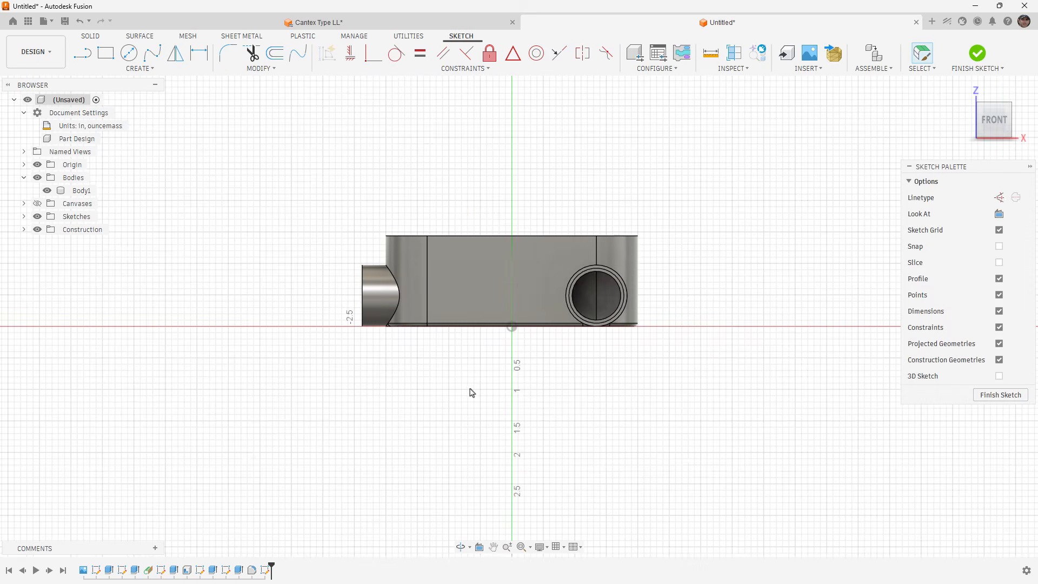
key("l")
left_click(471, 390)
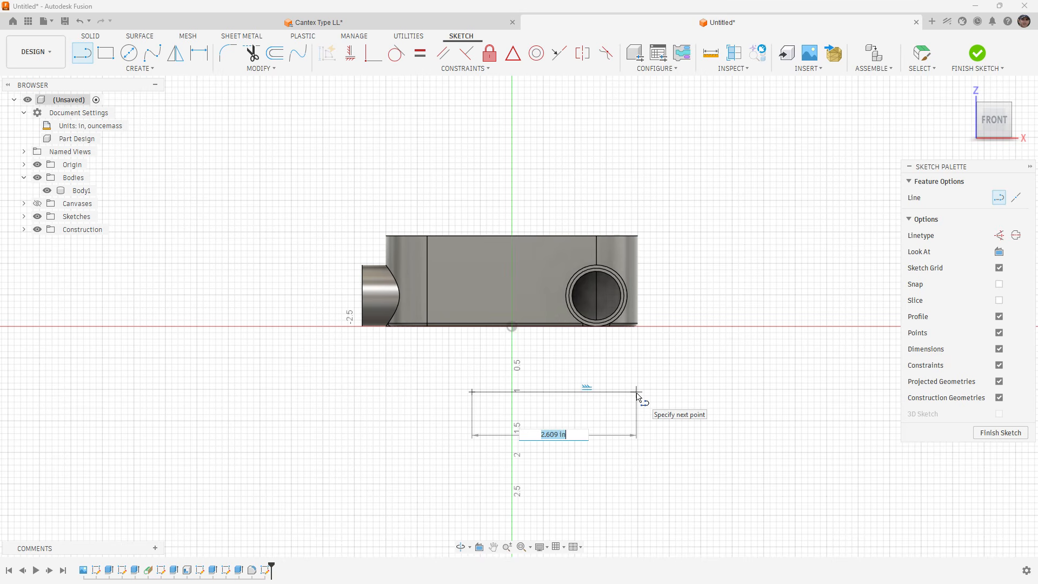
type("lineLength=1")
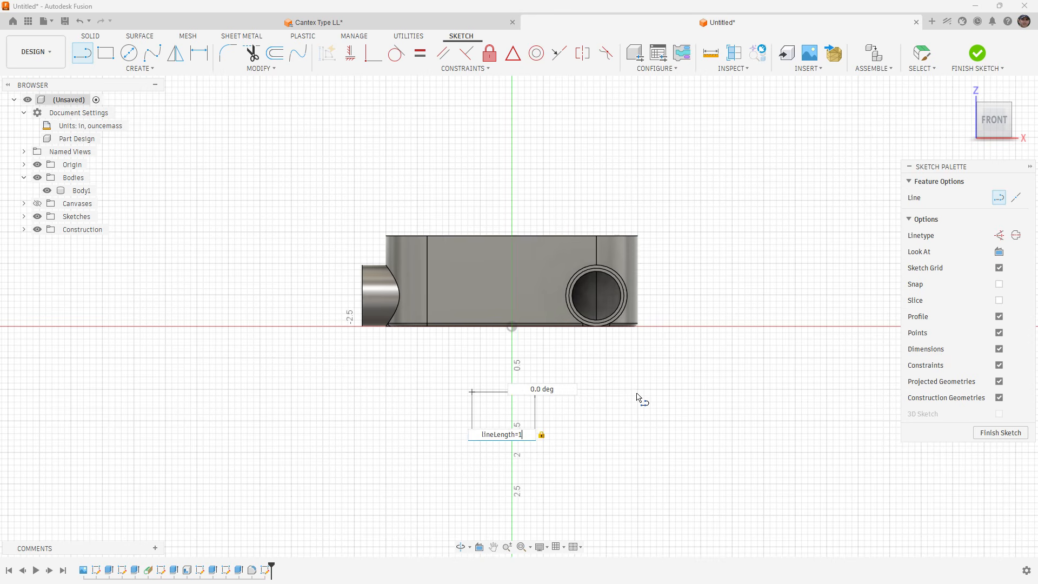
key("Return")
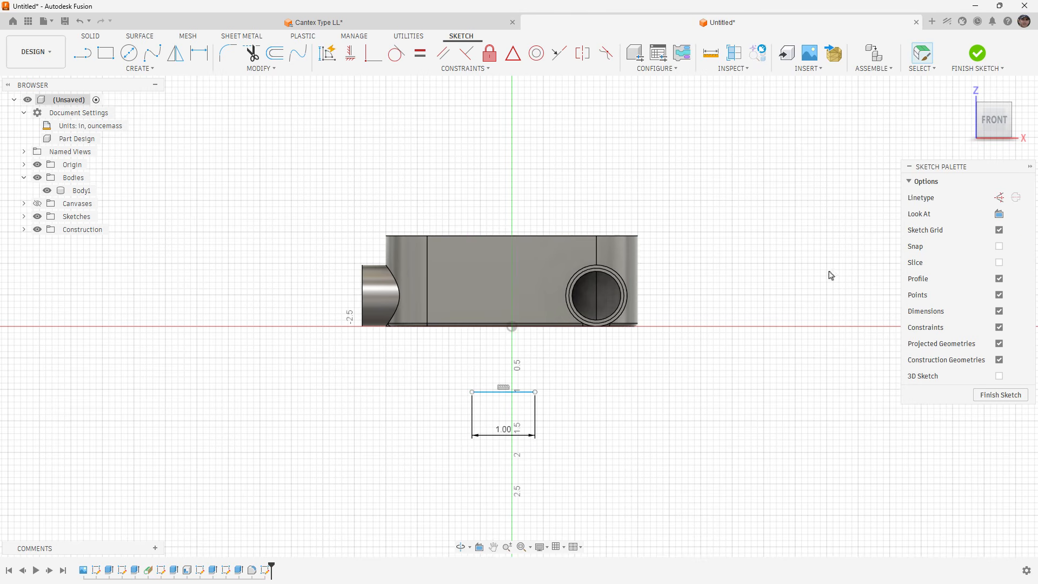
left_click(976, 54)
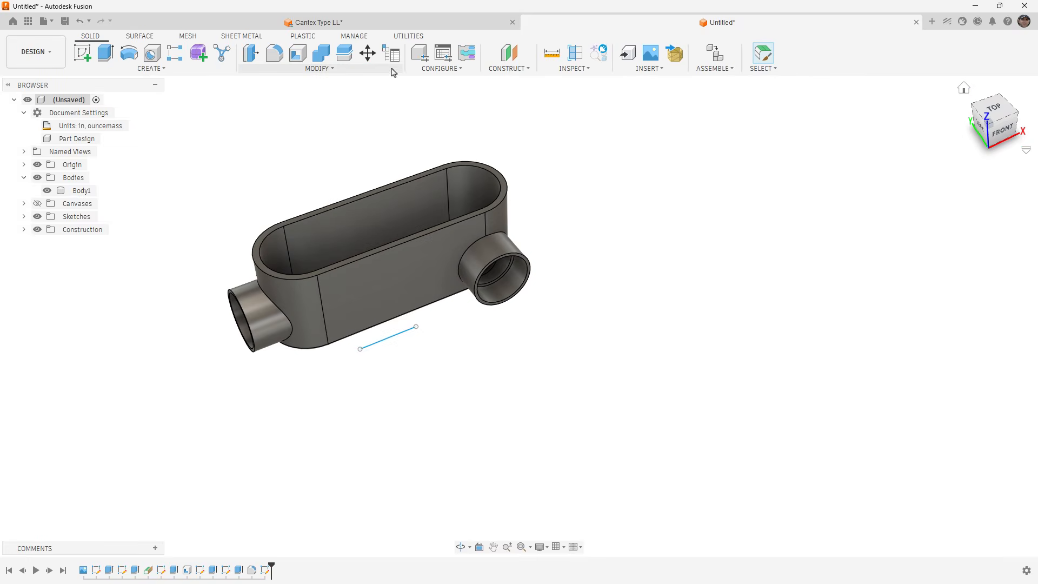
Show the line sketch's model parameters and remove both lineLength and SmallFillet from the parameter favorites.
left_click(318, 68)
left_click(294, 311)
scroll(591, 324, "down", 10)
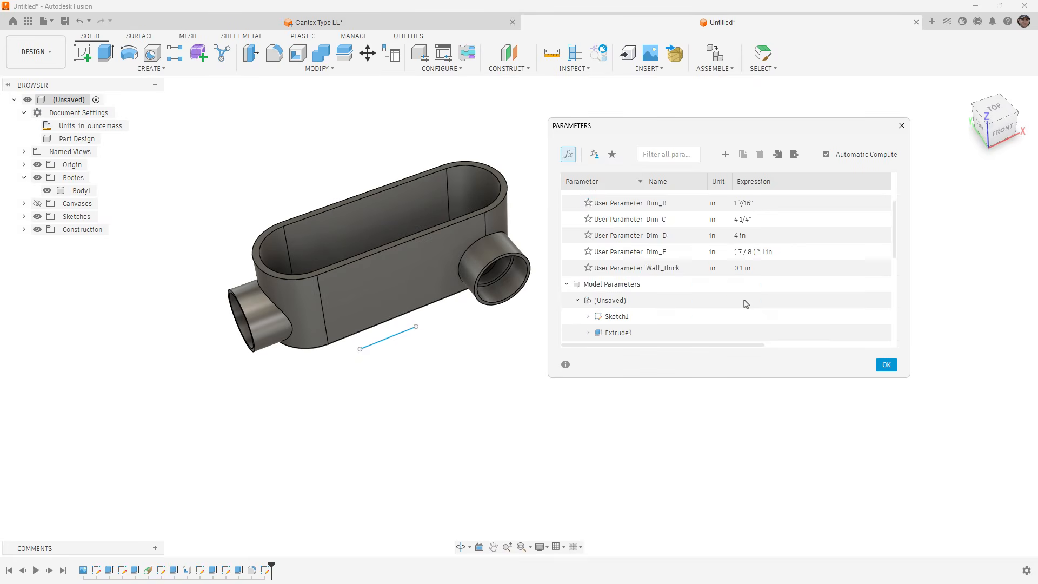
left_click(588, 335)
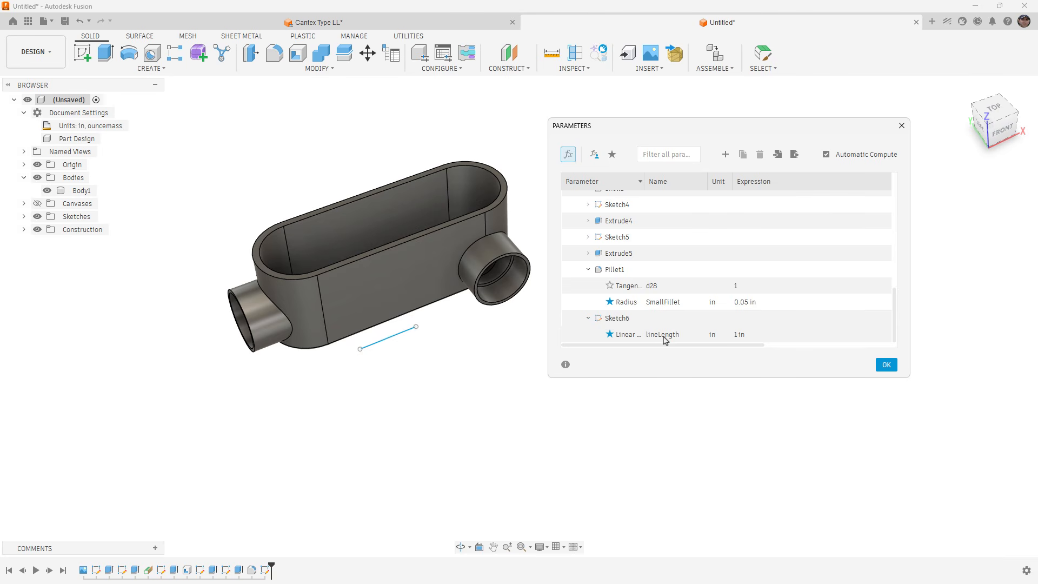
scroll(665, 339, "up", 10)
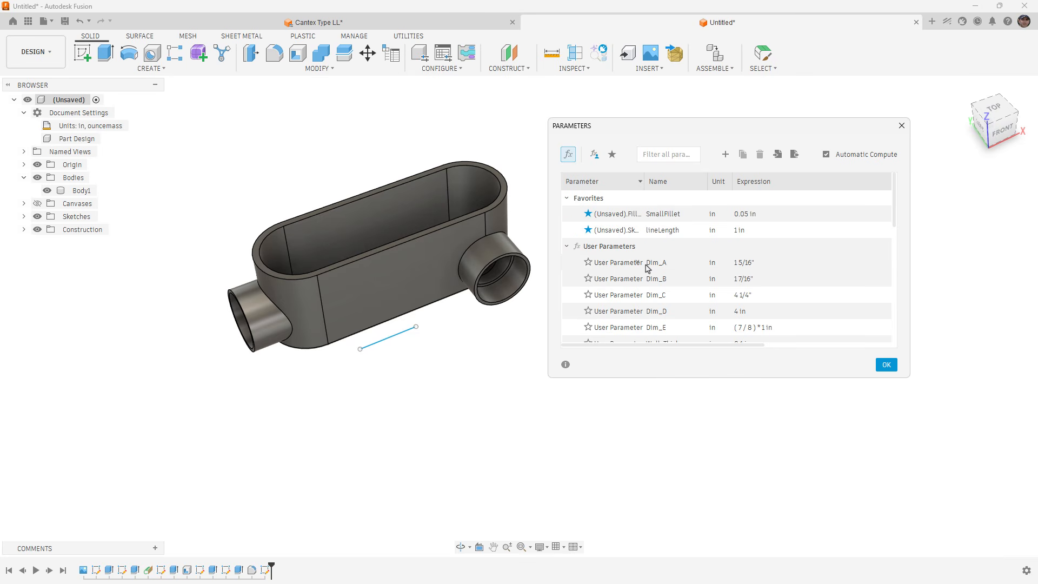
left_click(588, 230)
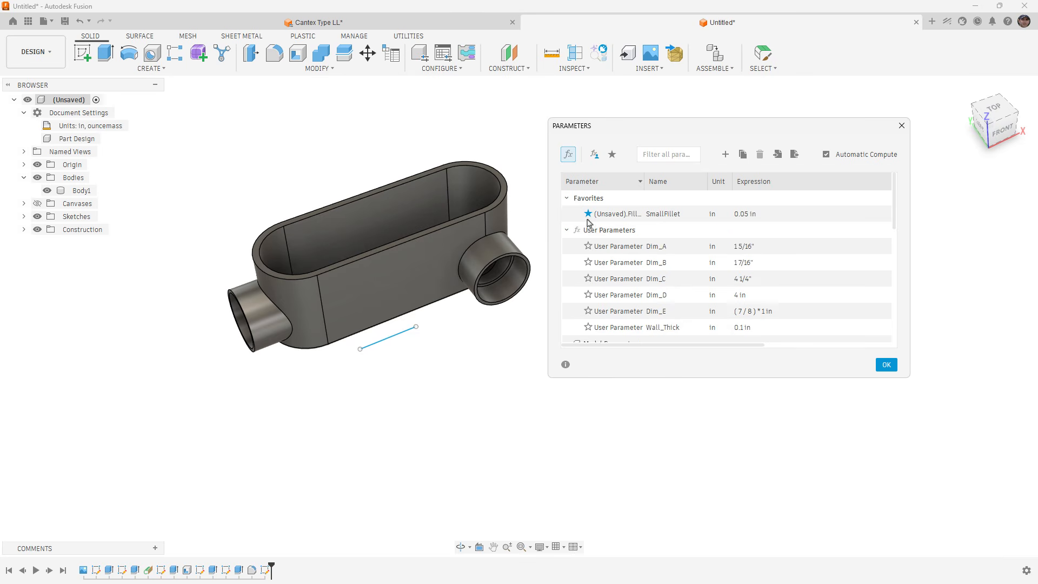
left_click(588, 214)
scroll(646, 275, "down", 3)
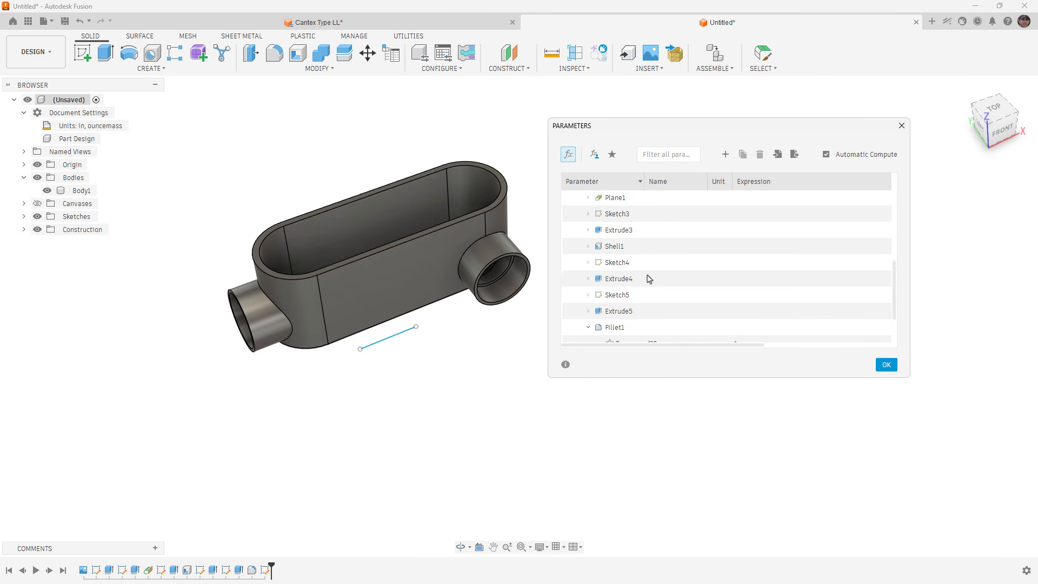
left_click(886, 364)
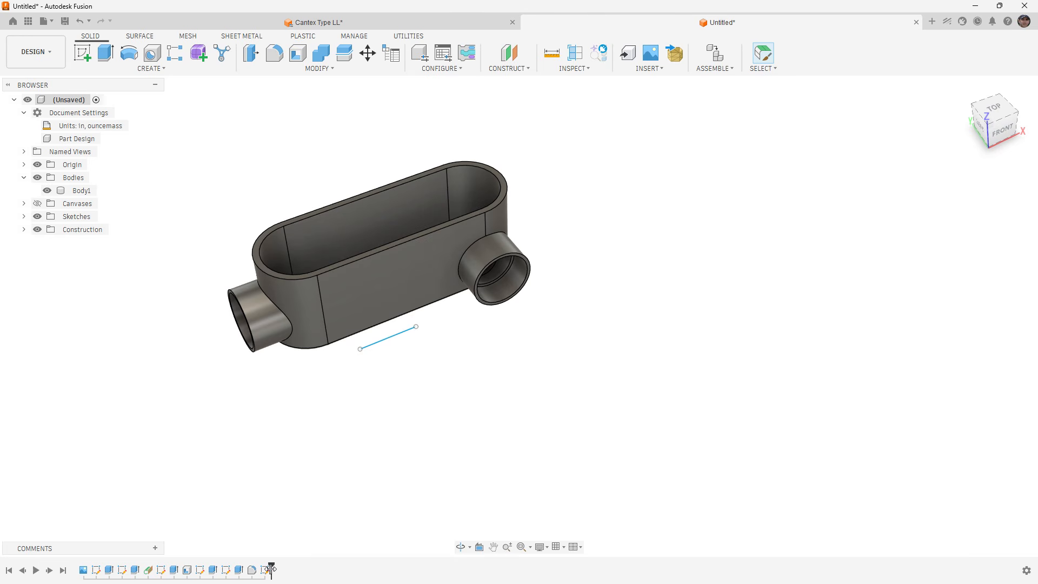
Roll the timeline back to before the line sketch and open the design's configuration table.
left_click_drag(272, 570, 258, 570)
middle_click_drag(567, 309, 434, 346, "shift")
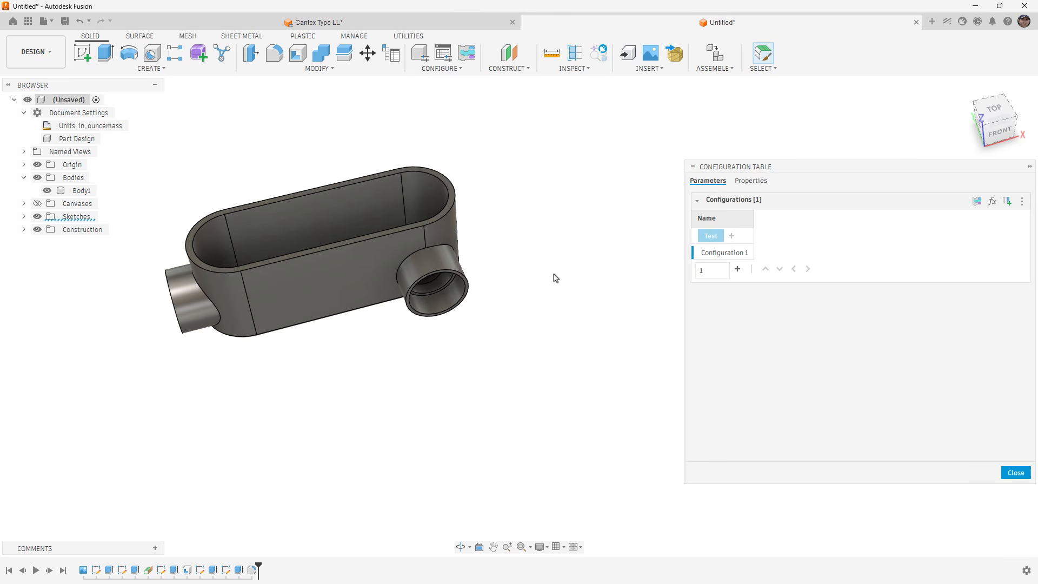
right_click(76, 190)
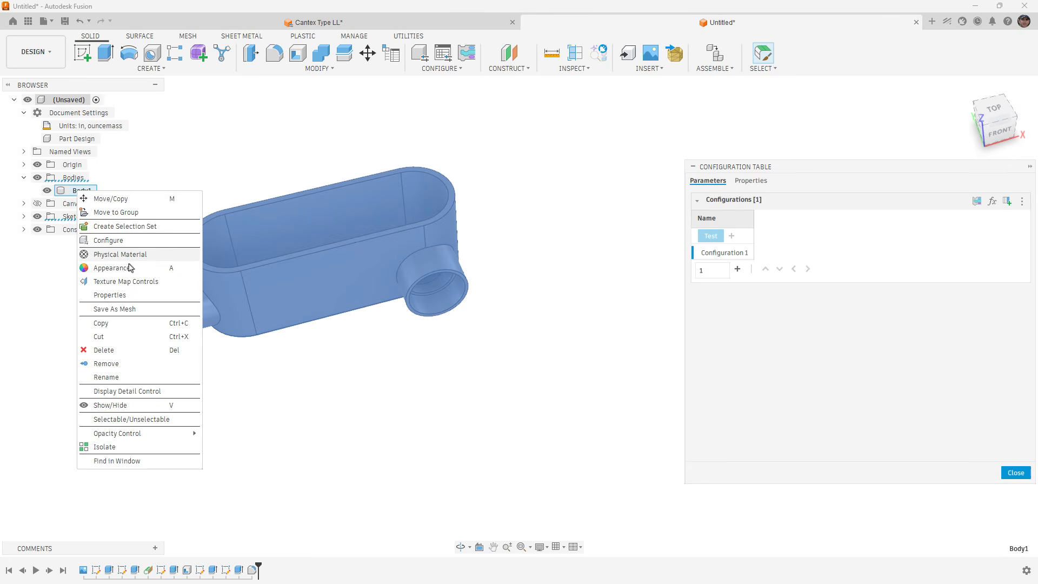
left_click(263, 409)
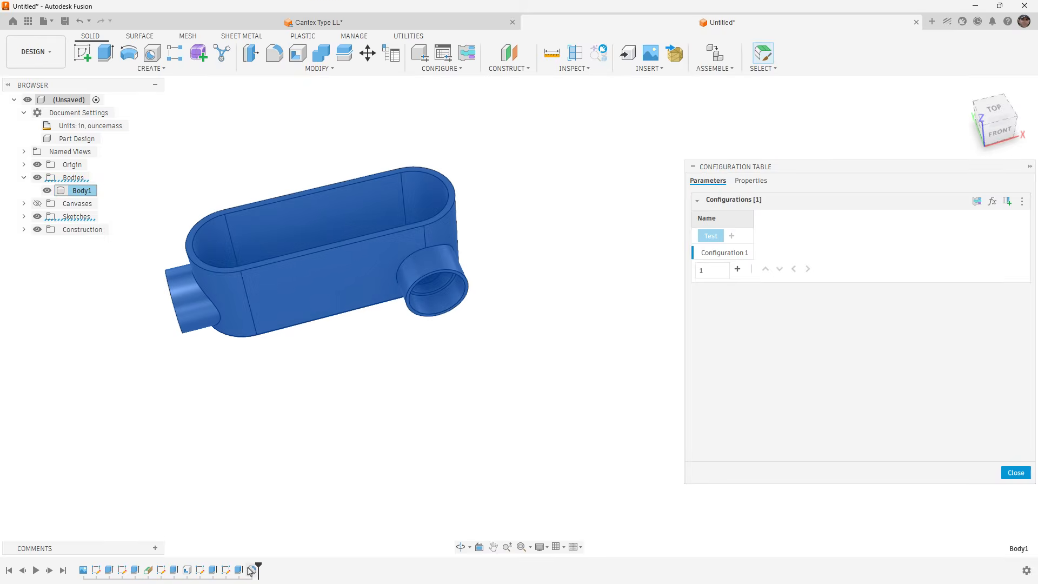
right_click(238, 570)
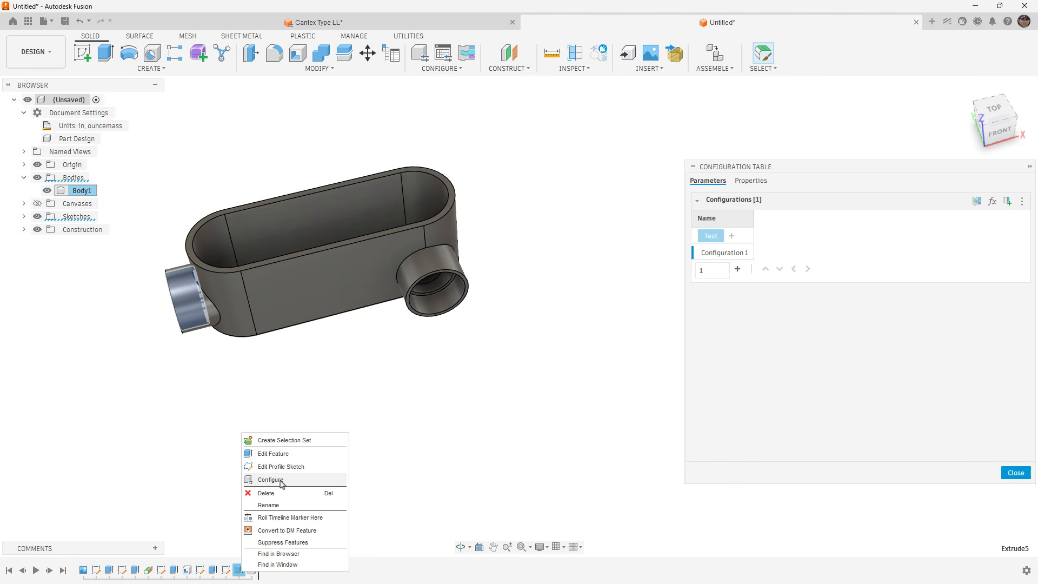
left_click(523, 418)
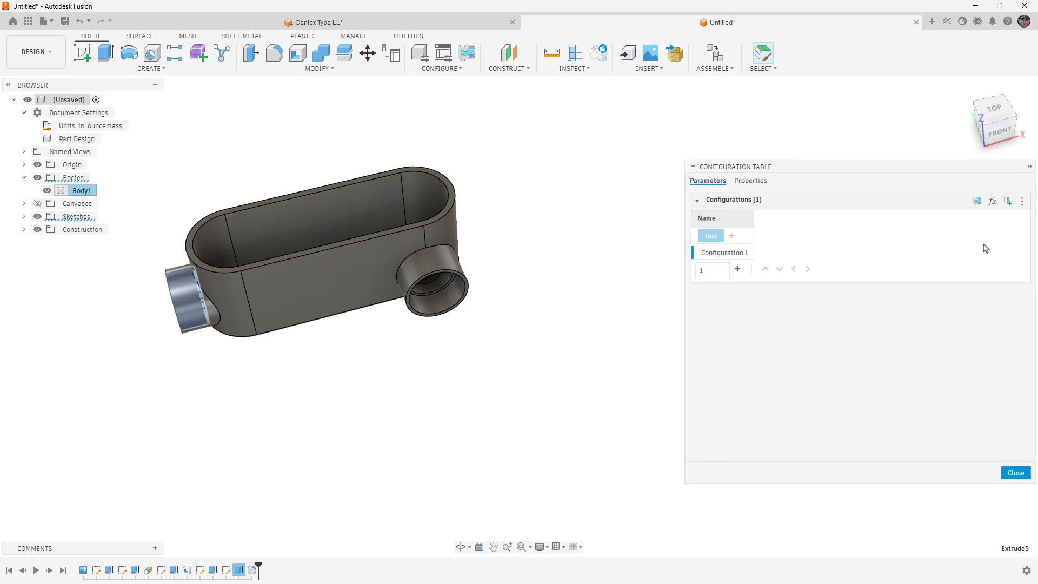
Add the user parameters Dim_A, Dim_B, Dim_C, Dim_D, Dim_E and Wall_Thick to the configuration table.
left_click(993, 203)
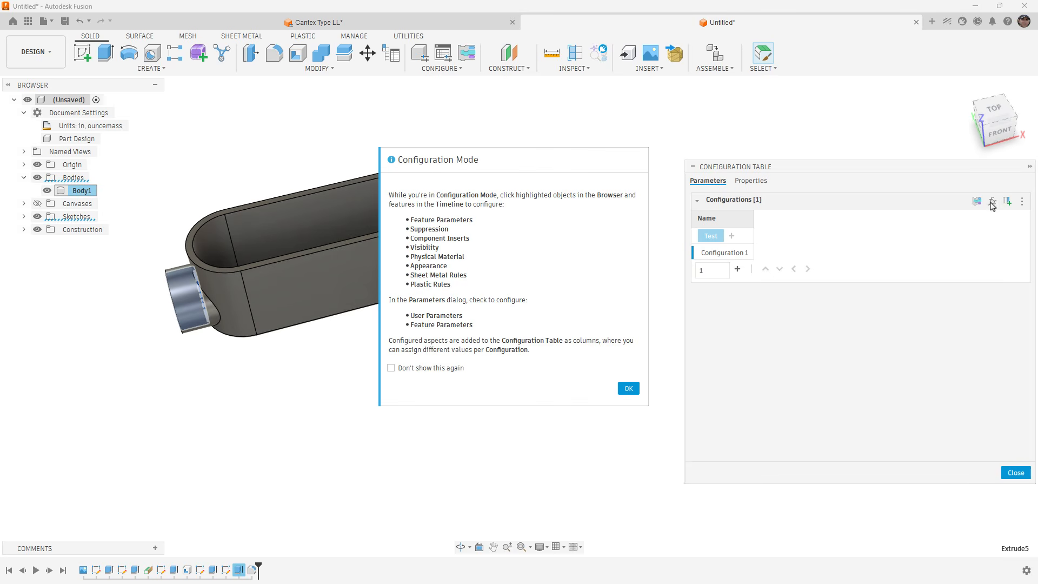
left_click(628, 388)
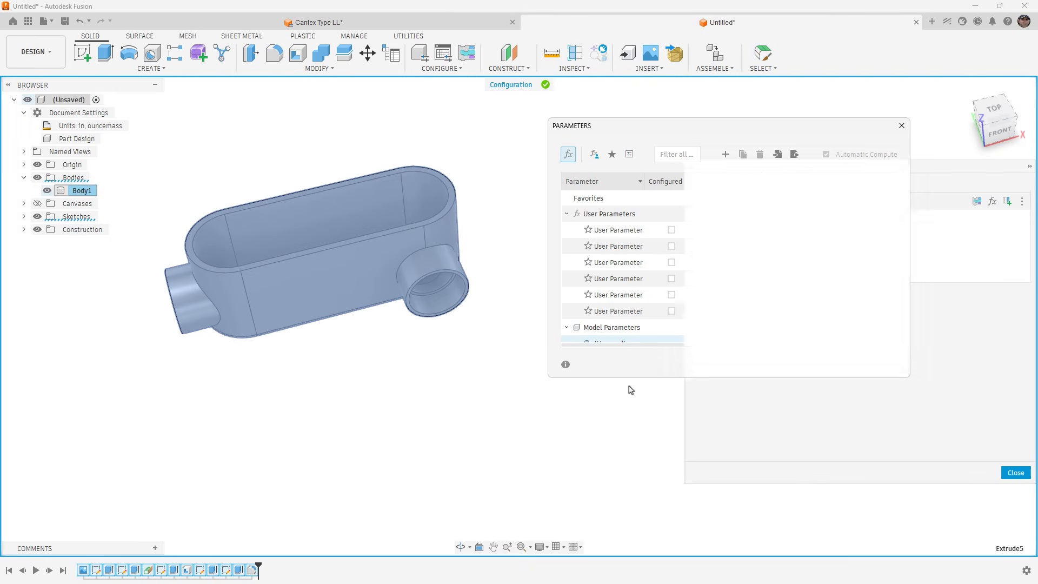
left_click(670, 230)
left_click(671, 245)
left_click(671, 262)
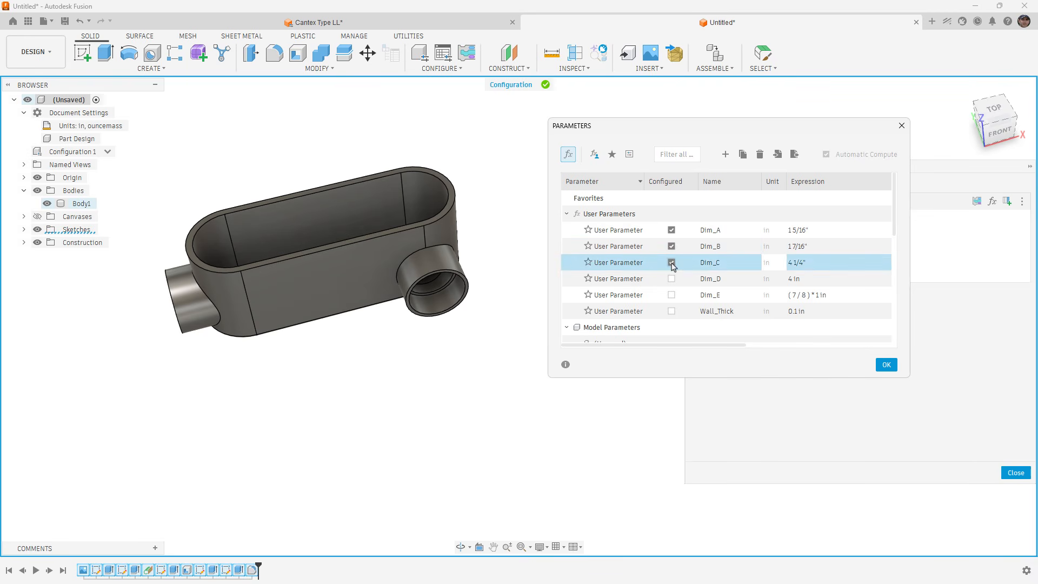
left_click(671, 279)
left_click(671, 295)
left_click(671, 310)
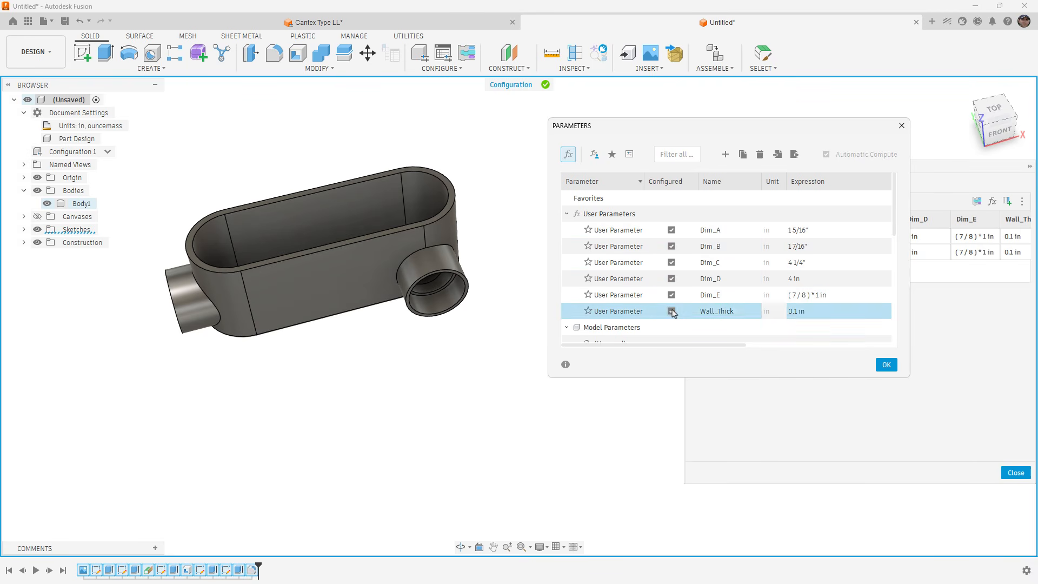
Accept the configured parameters and widen the configuration table so every column from Dim_A to Wall_Thick fits.
left_click(886, 365)
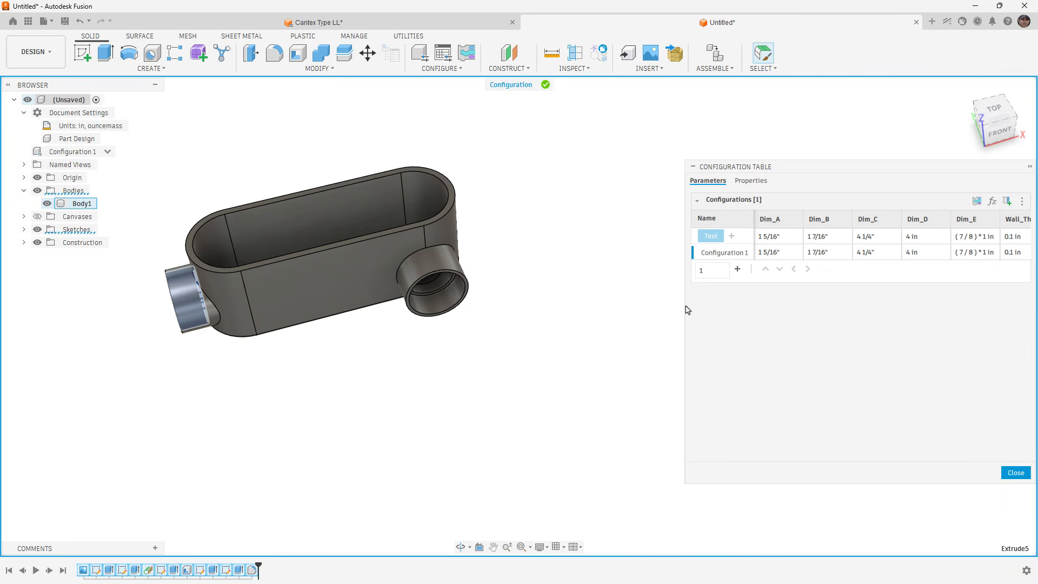
left_click_drag(683, 301, 552, 308)
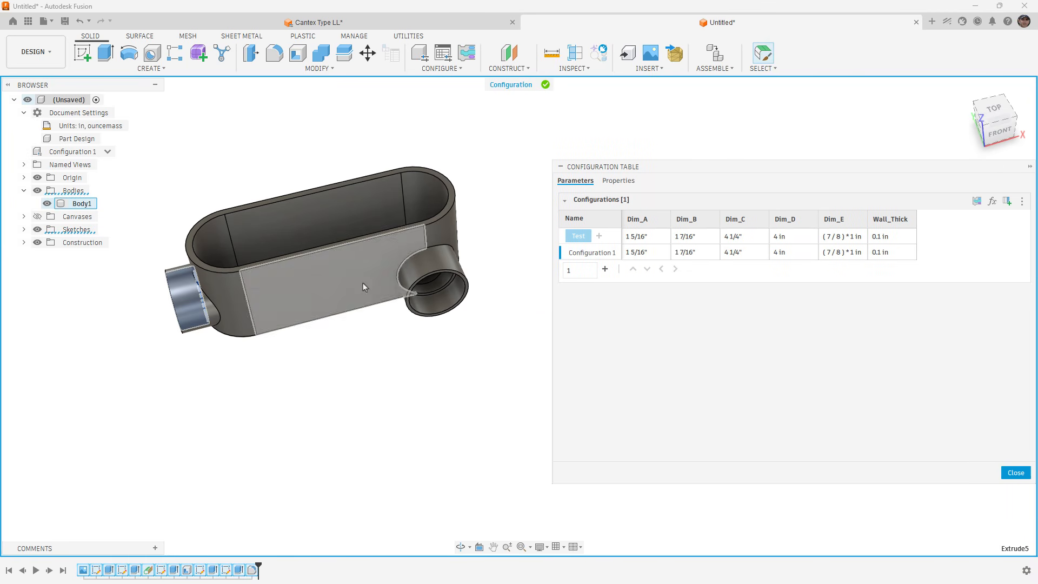
scroll(530, 322, "down", 4)
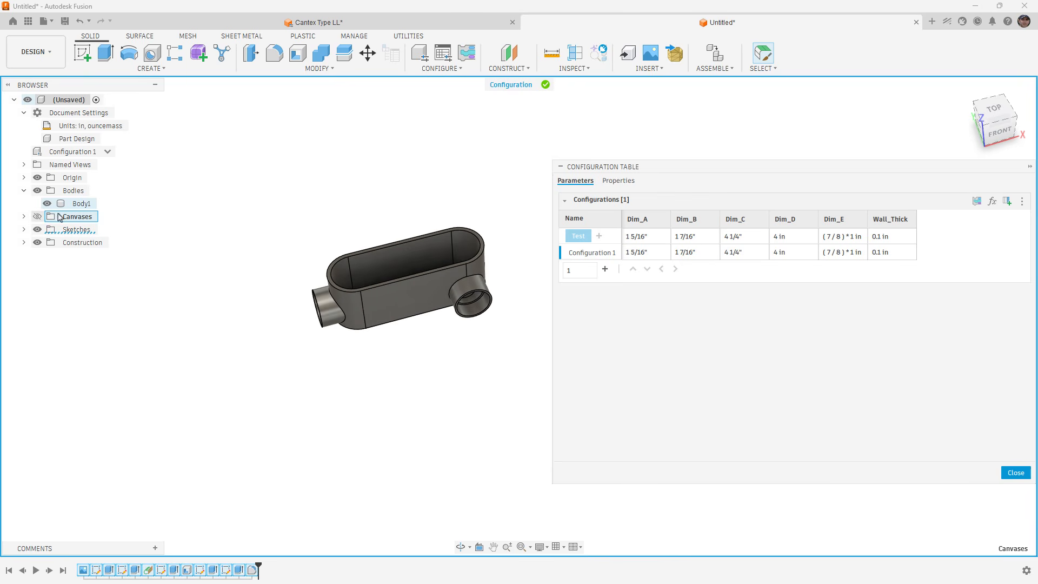
scroll(488, 319, "up", 3)
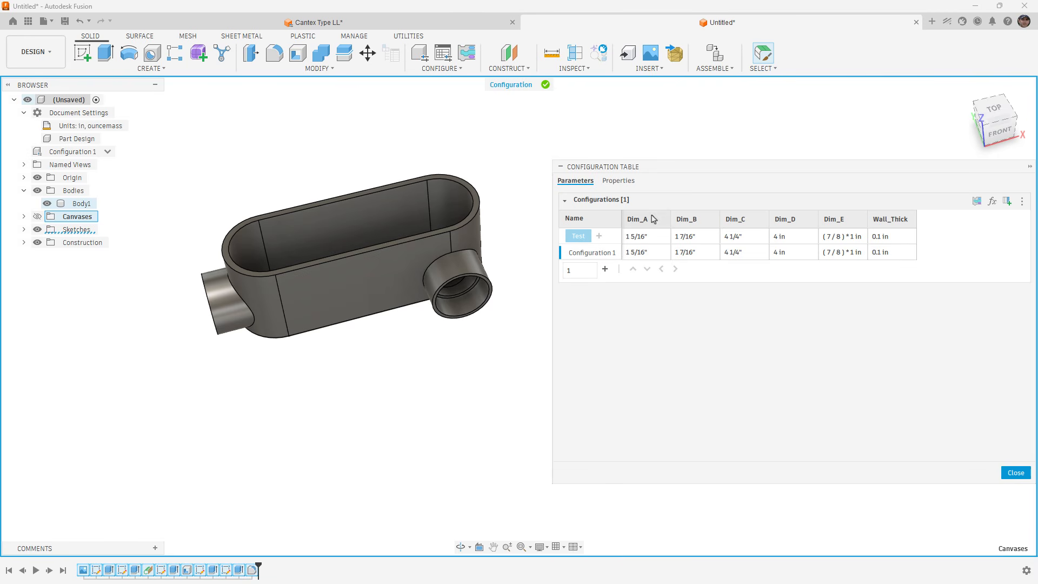
left_click(578, 257)
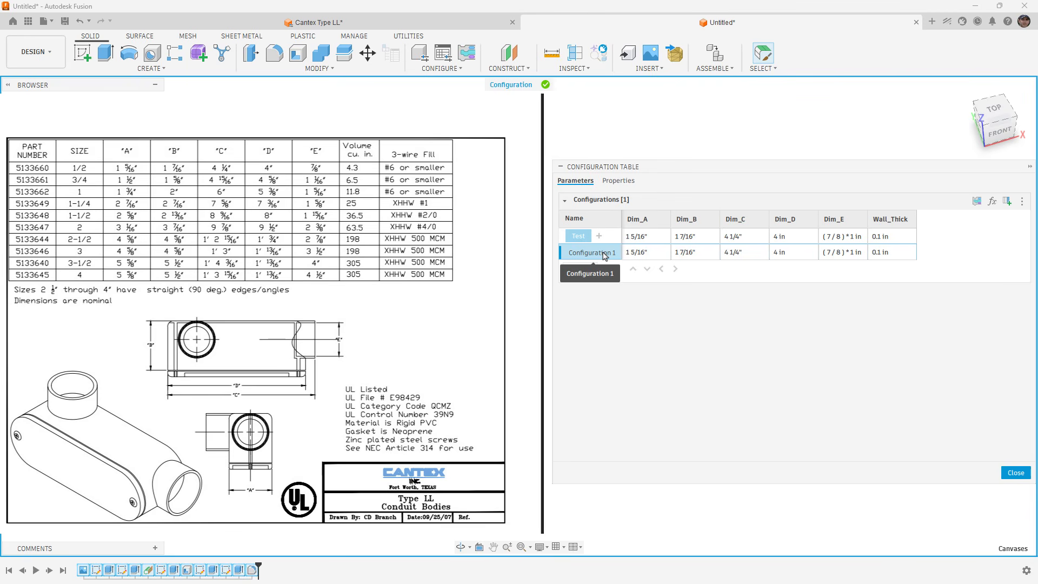
right_click(604, 256)
left_click(616, 263)
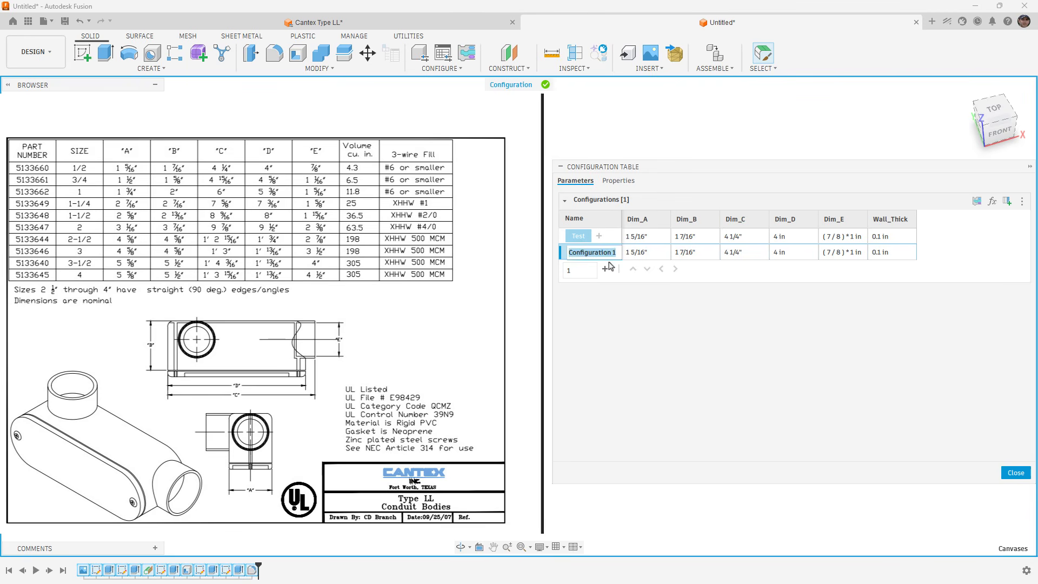
type("1")
key("Return")
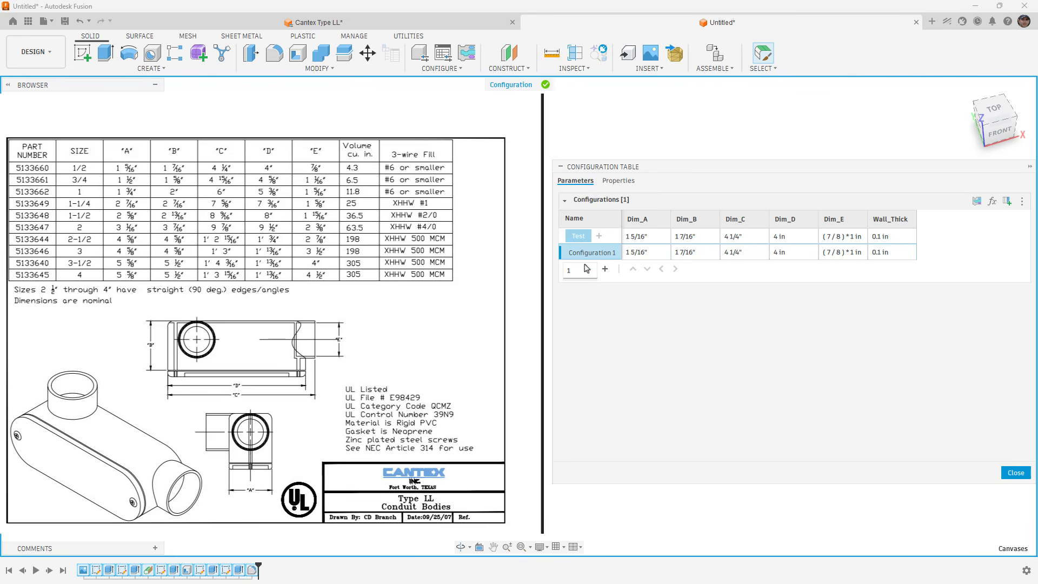
Rename the Configuration 1 row as .5 in the configuration table.
right_click(588, 258)
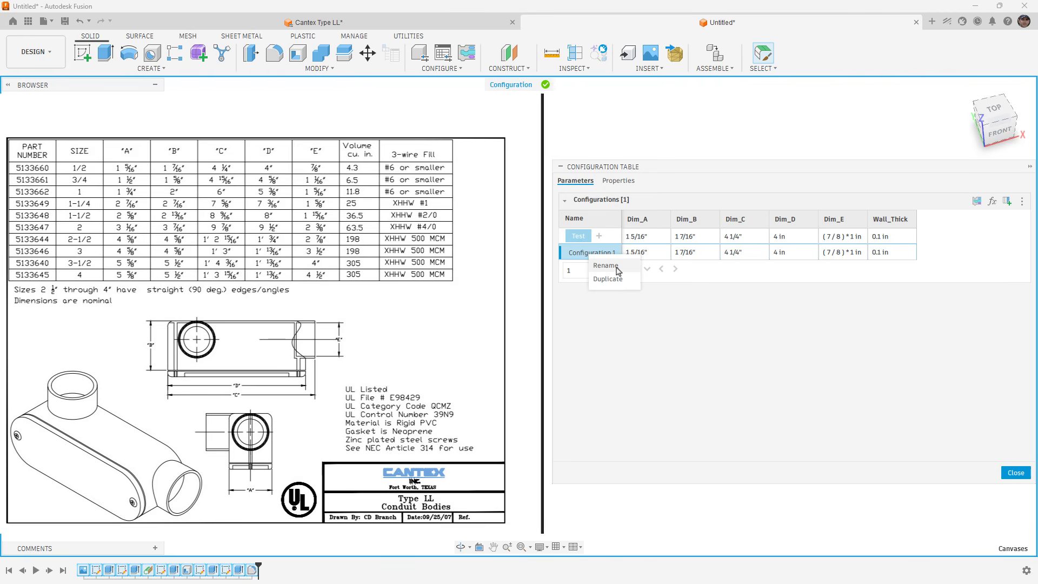
left_click(605, 265)
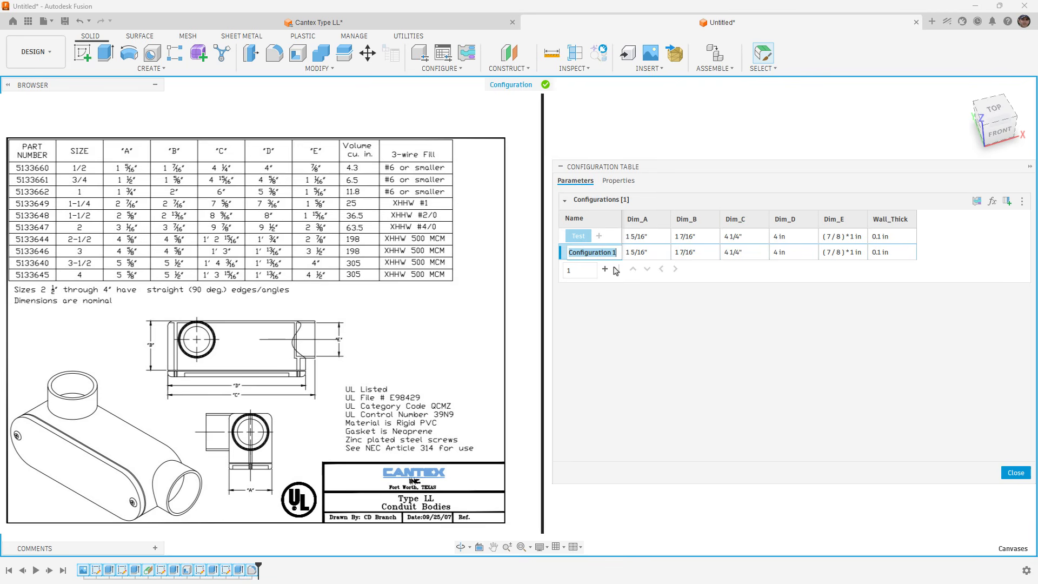
type(".5")
key("Return")
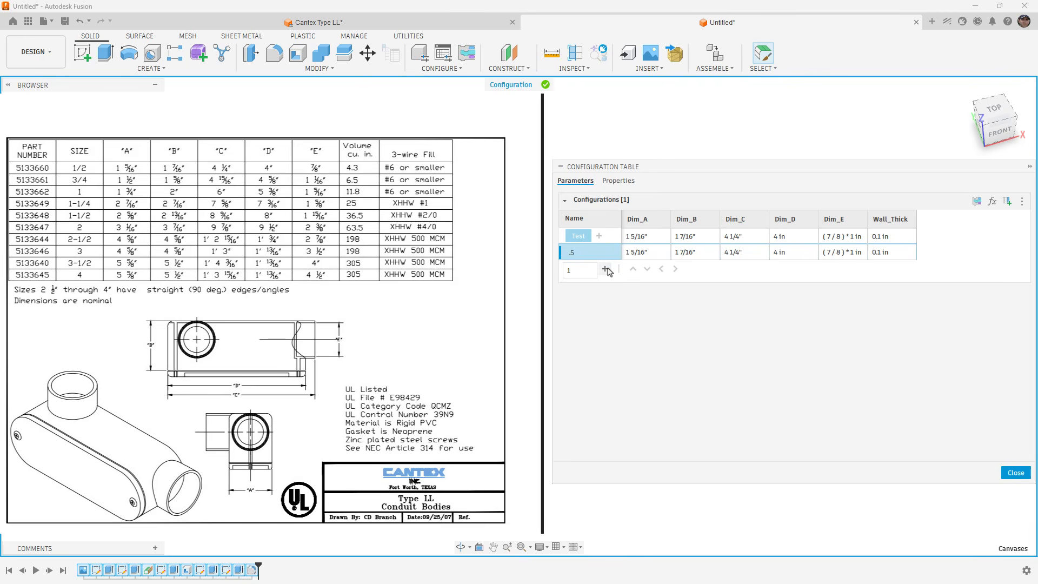
Add a second configuration to the table and name it .75.
left_click(604, 269)
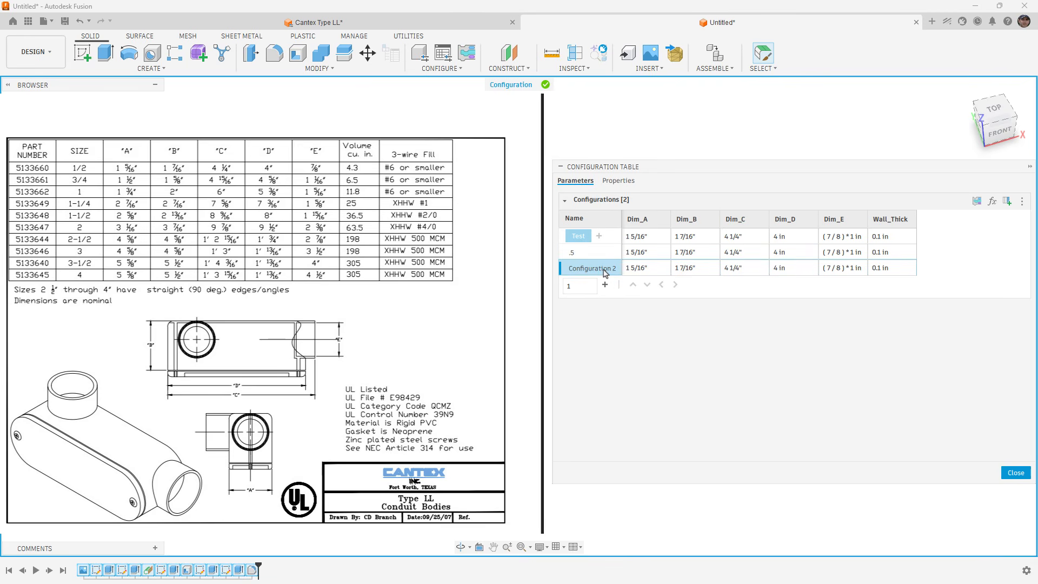
double_click(604, 271)
key("ctrl+a")
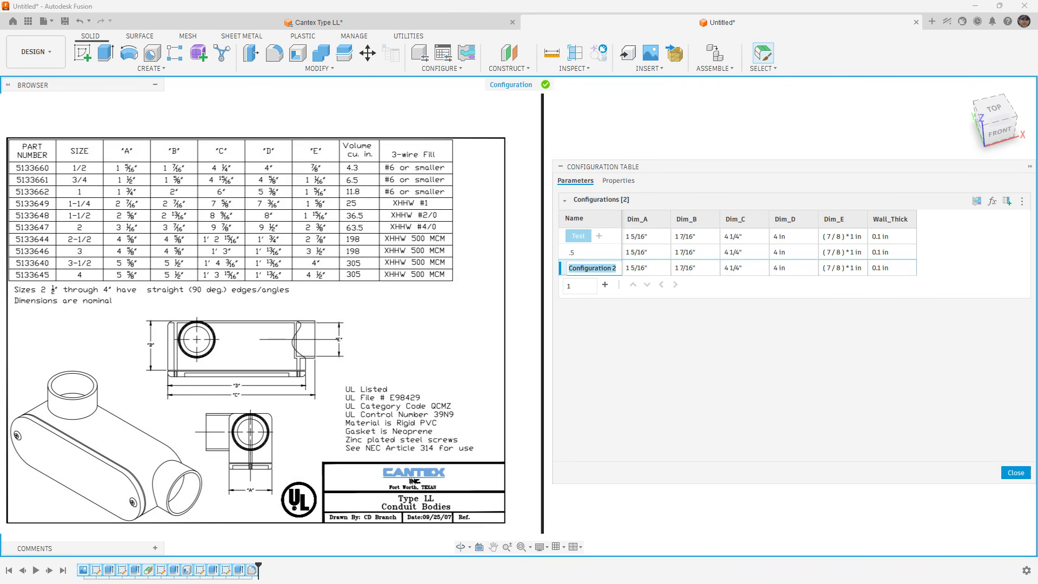
type(".75")
key("Return")
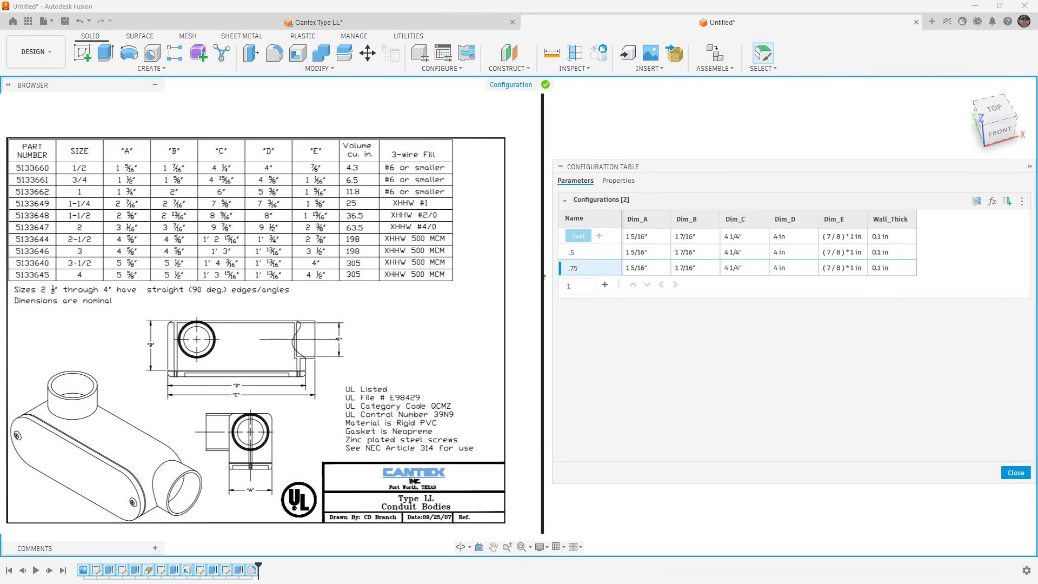
Add a third configuration to the table and name it 1.
left_click(604, 285)
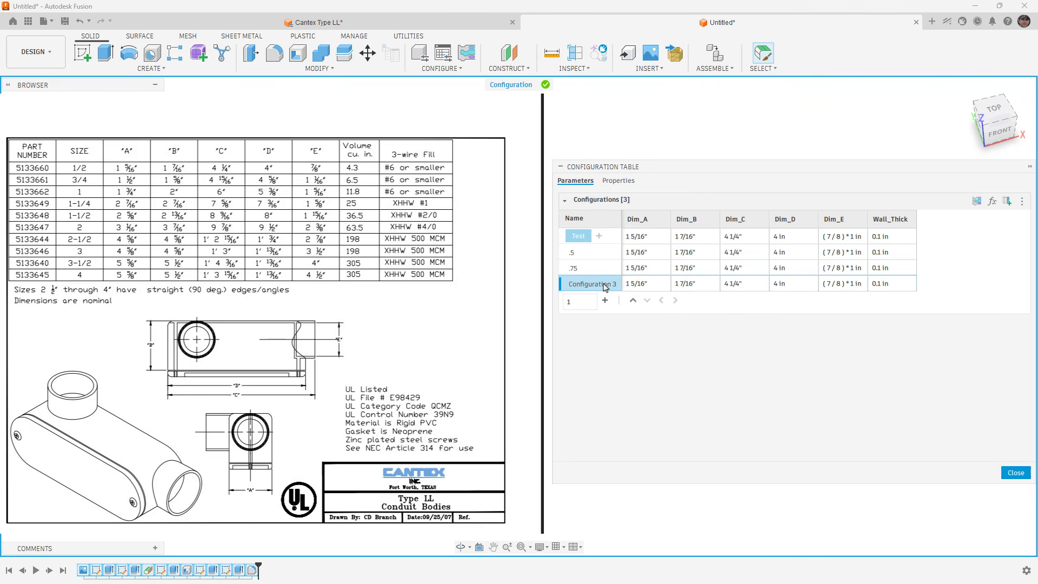
right_click(604, 286)
left_click(616, 295)
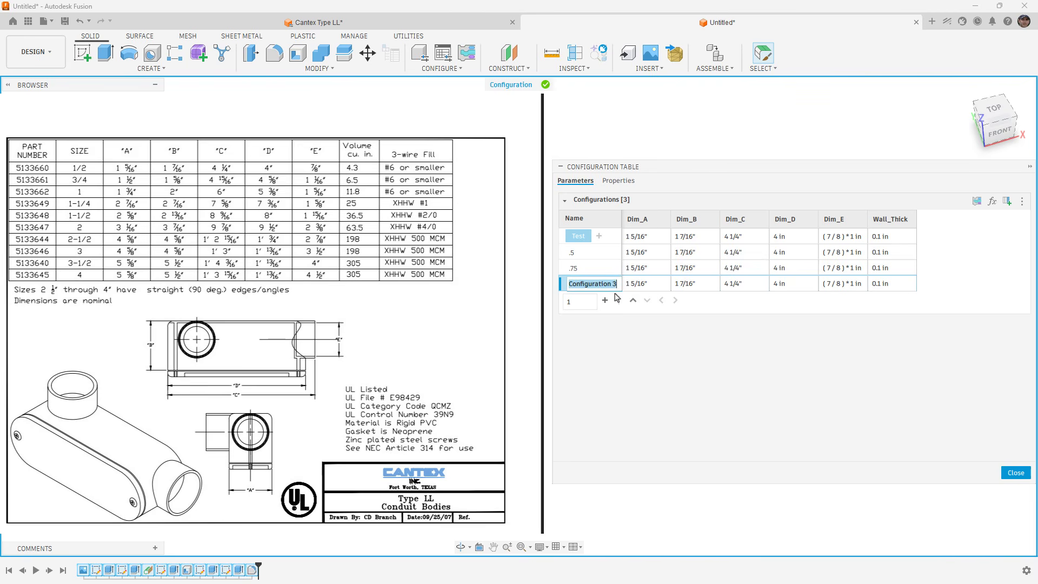
type("1")
key("Return")
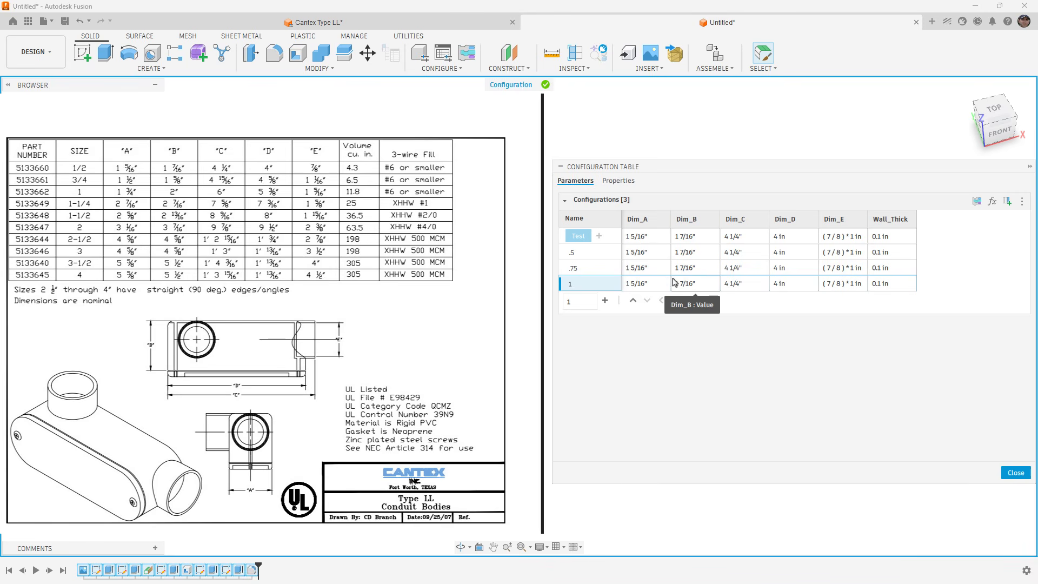
For the .75 configuration, set Dim_A to 1 1/2" and Dim_B to 1 5/8".
left_click(590, 255)
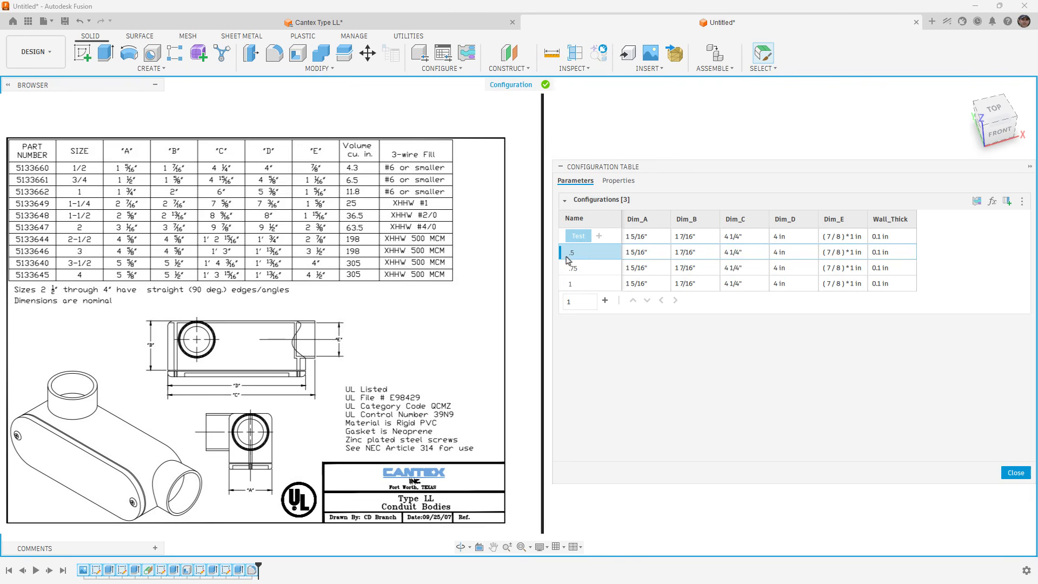
double_click(643, 268)
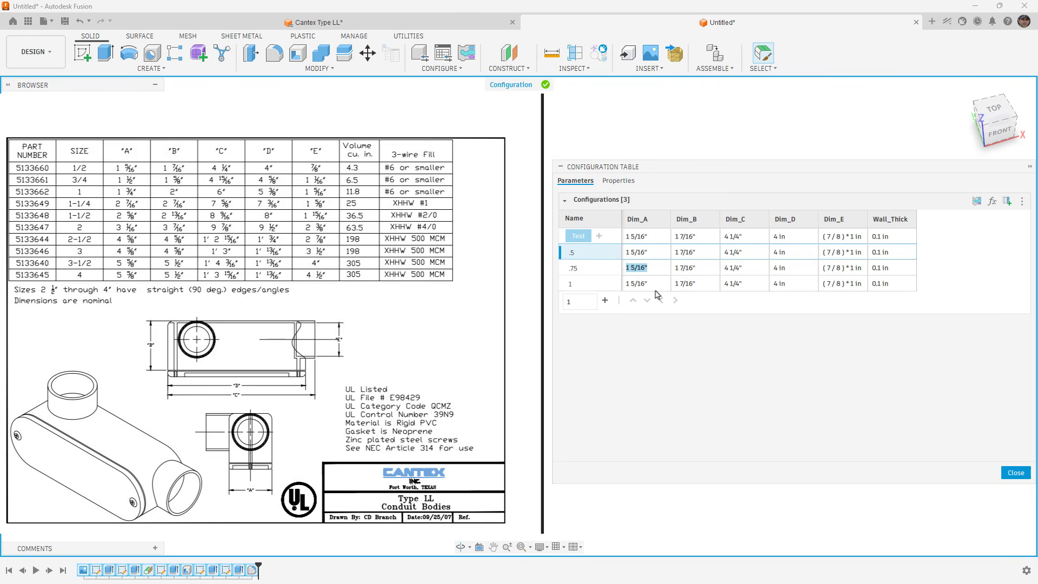
type("1 1/2\"")
key("Tab")
type("1 5/8\"")
key("Tab")
Set Dim_C to 4 15/16" and Dim_D to 4 5/8" for the .75 configuration.
type("4 15/16\"")
key("Tab")
type("4 5/8")
key("Tab")
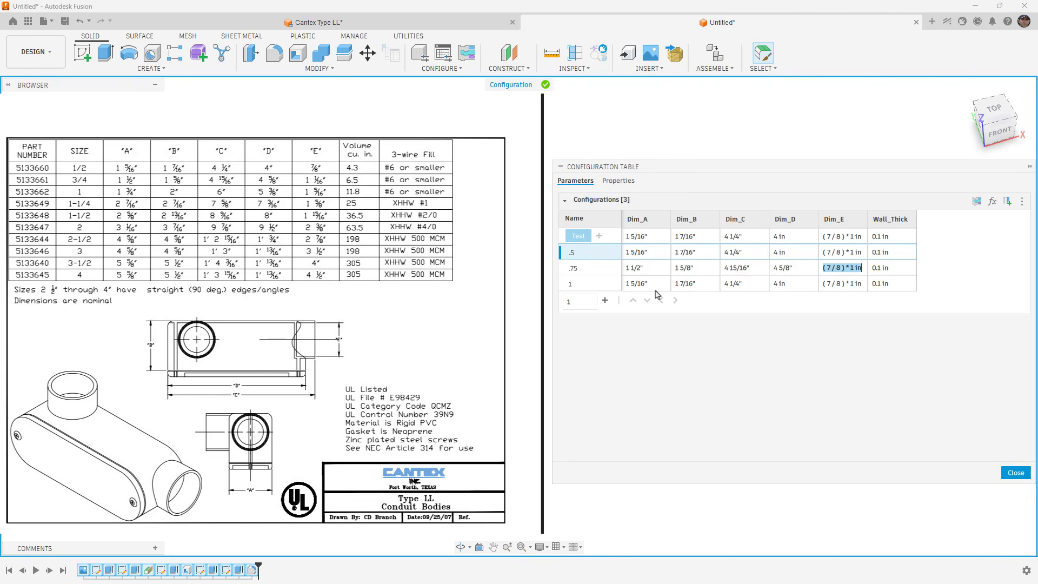
Complete the .75 configuration with Dim_E at 1 1/16" and Wall_Thick at 0.113 in.
type("1 1/16\"")
key("Tab")
type(".1")
key("Tab")
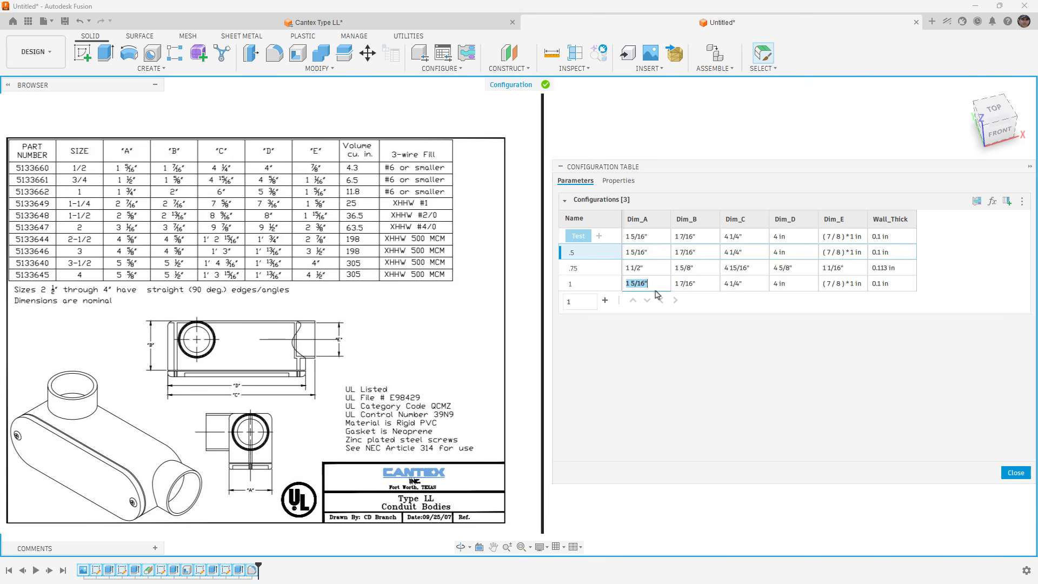
For the configuration named 1, set Dim_A to 1 3/4" and Dim_B to 2 in.
type("1 3/4")
key("Tab")
type("2")
key("Tab")
Set Dim_C to 6 in and Dim_D to 5 3/8" for the configuration named 1.
type("6")
key("Tab")
type("5 3/8\"")
key("Tab")
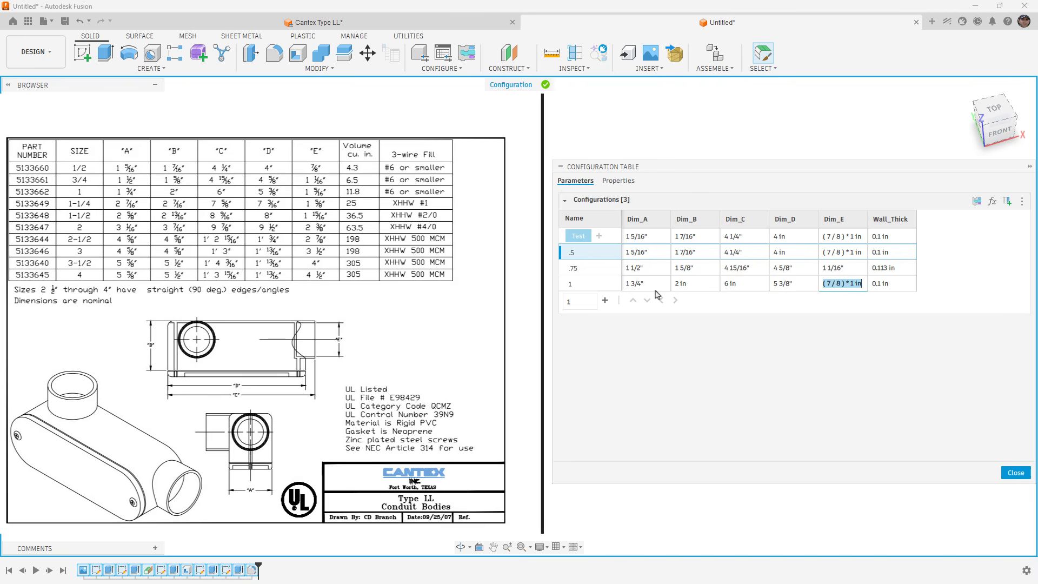
Complete the configuration named 1 with Dim_E at 1 5/16" and Wall_Thick at 0.133 in.
type("1 5/16")
key("Tab")
type(".")
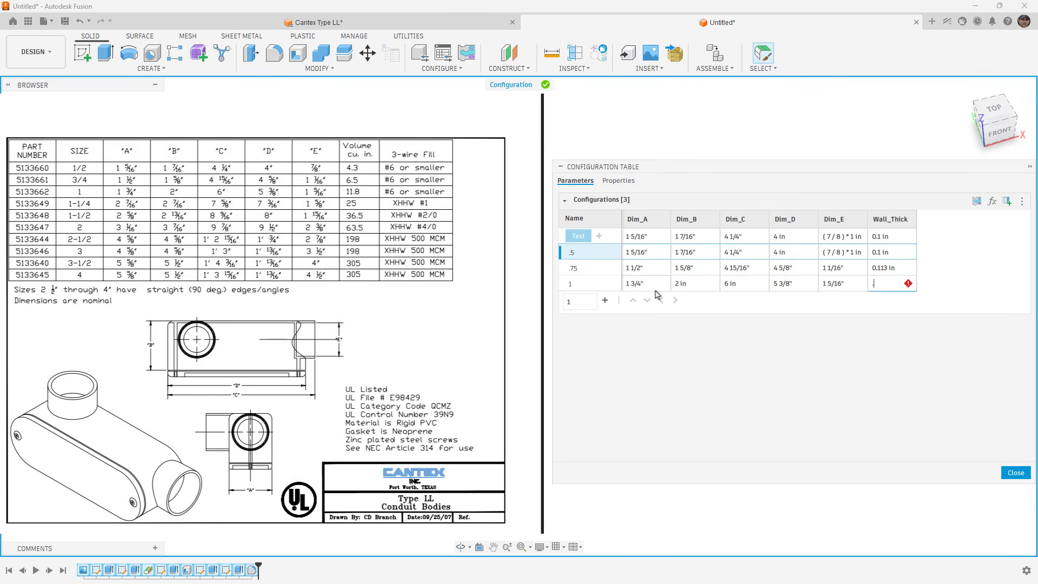
type("133")
key("Return")
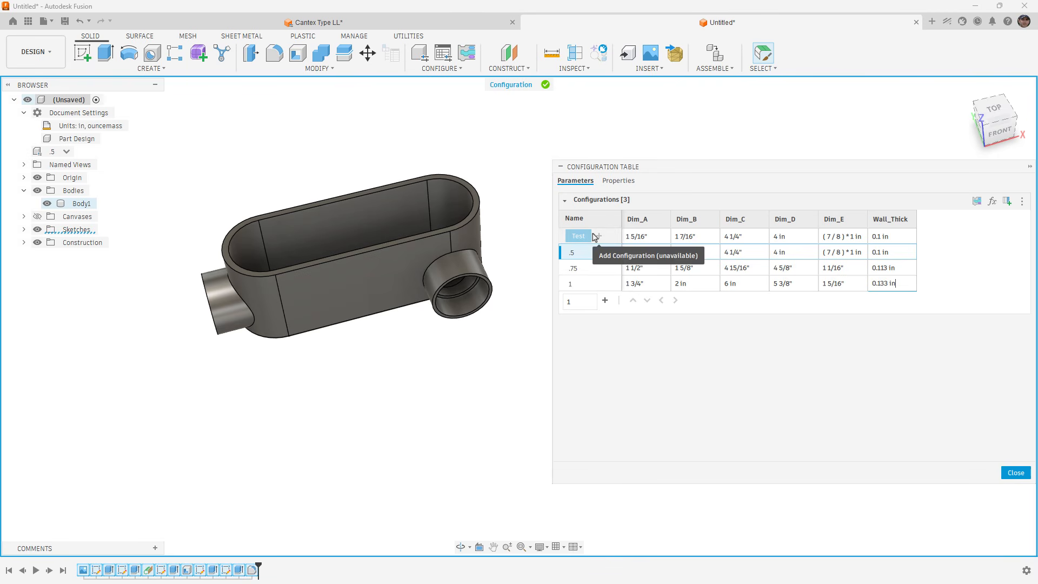
Check the body in the .75 and 1 configurations from the table, return to .5 and close the table.
left_click(583, 269)
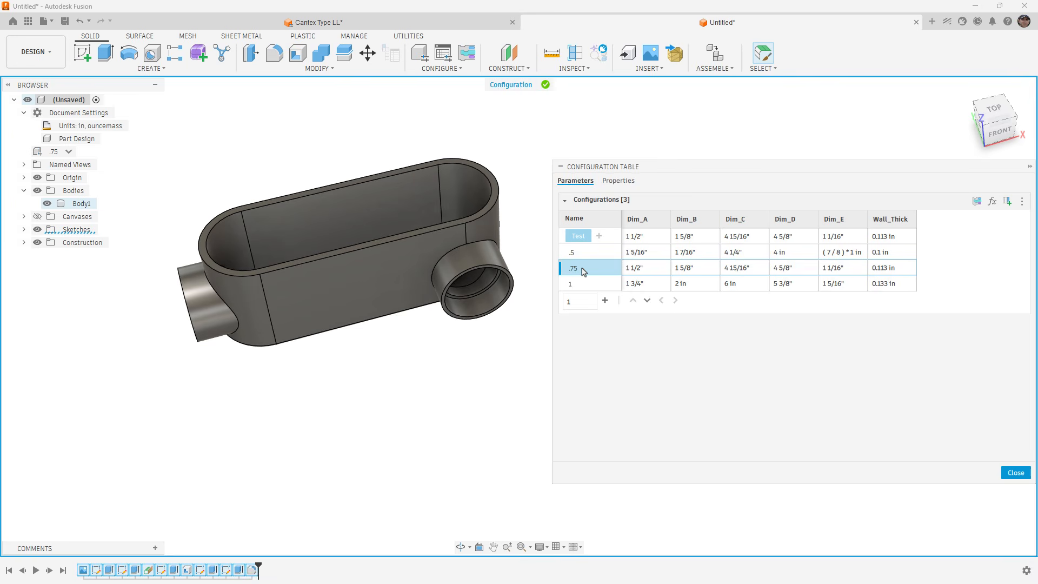
left_click(582, 284)
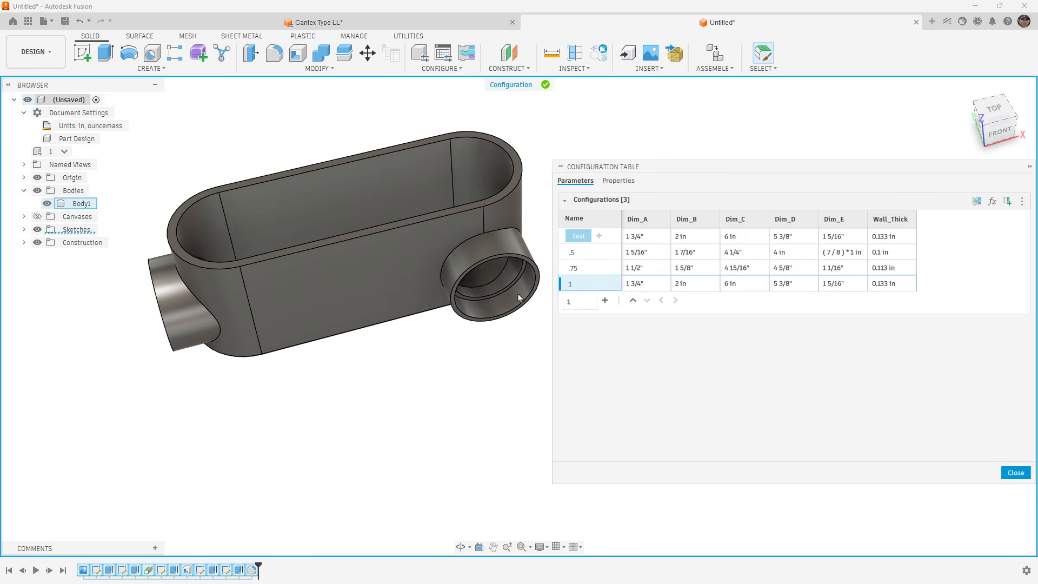
middle_click_drag(408, 317, 413, 329, "shift")
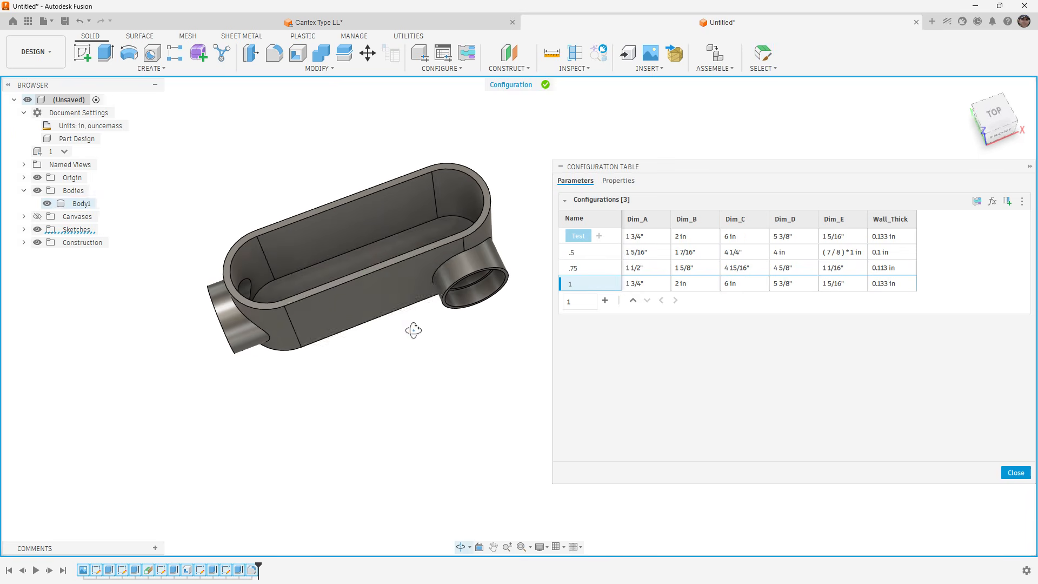
left_click(583, 270)
left_click(585, 253)
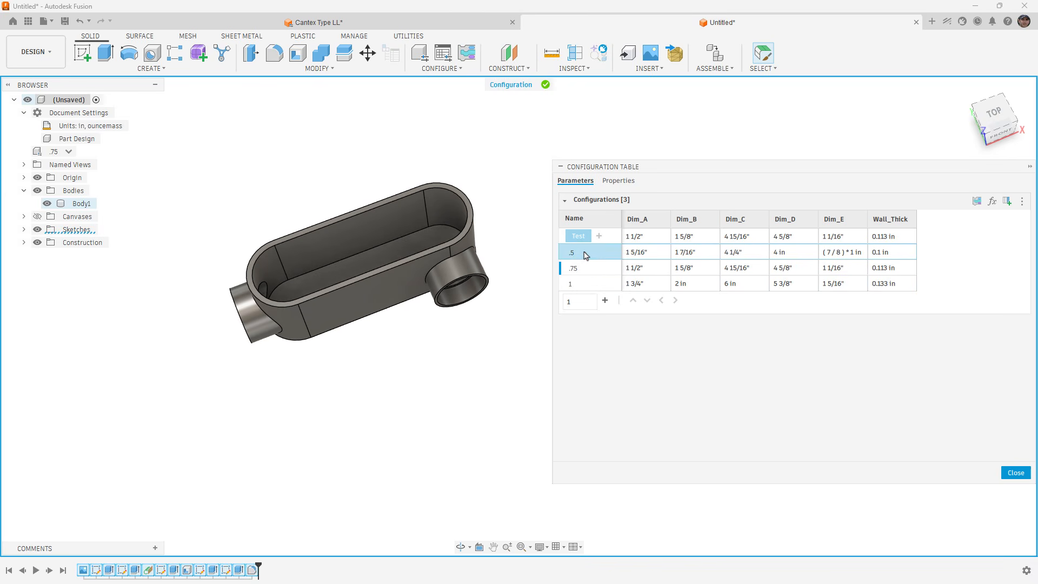
left_click(1025, 471)
Switch the active configuration in the browser to .75, to 1 and back to .5 to compare the body sizes.
left_click(67, 152)
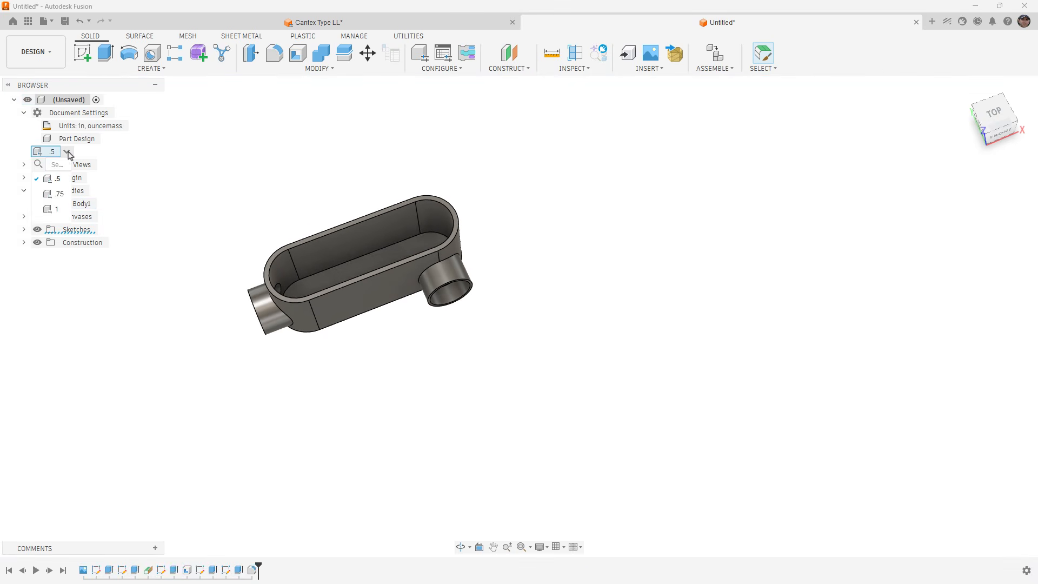
left_click(58, 193)
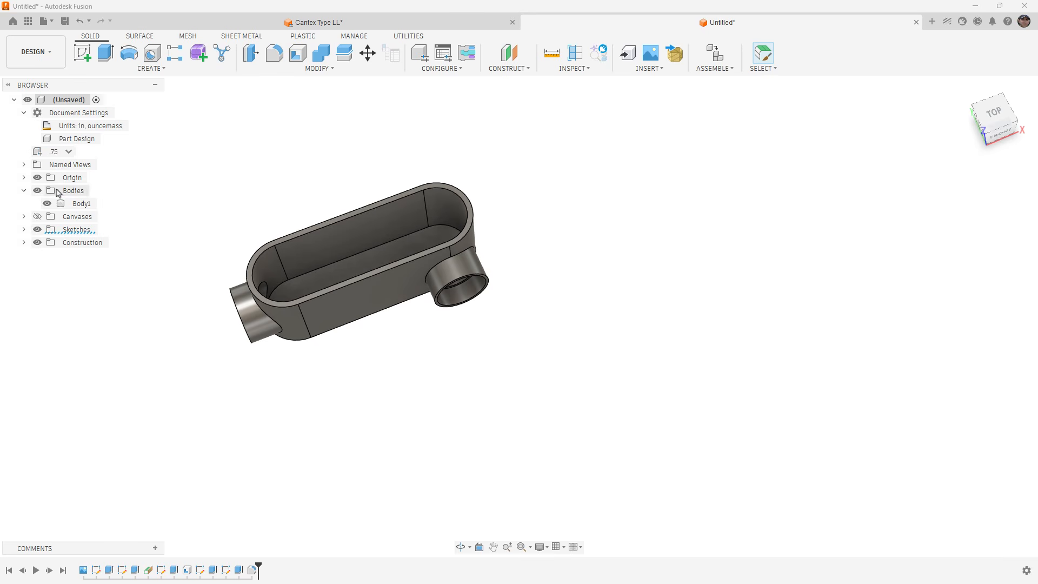
left_click(68, 152)
left_click(58, 206)
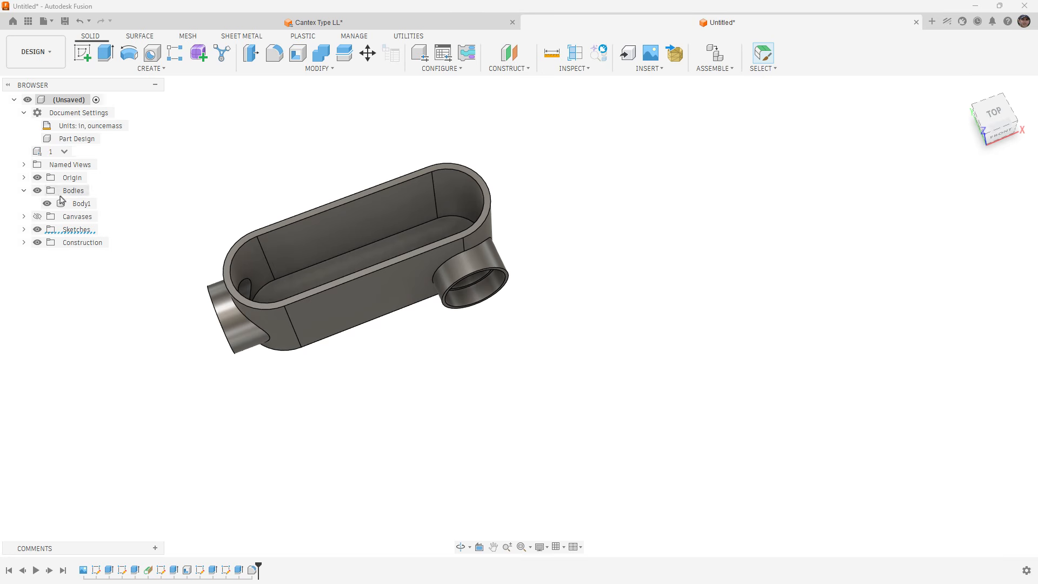
left_click(66, 151)
left_click(56, 181)
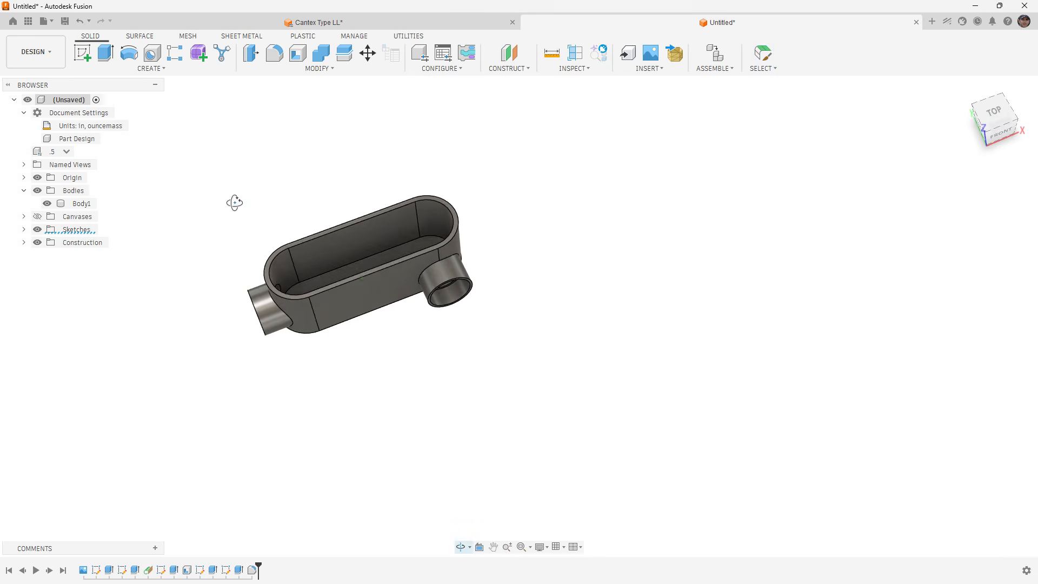
Reopen the configuration table and check the column options for Dim_A and Dim_E.
middle_click_drag(234, 202, 292, 220, "shift")
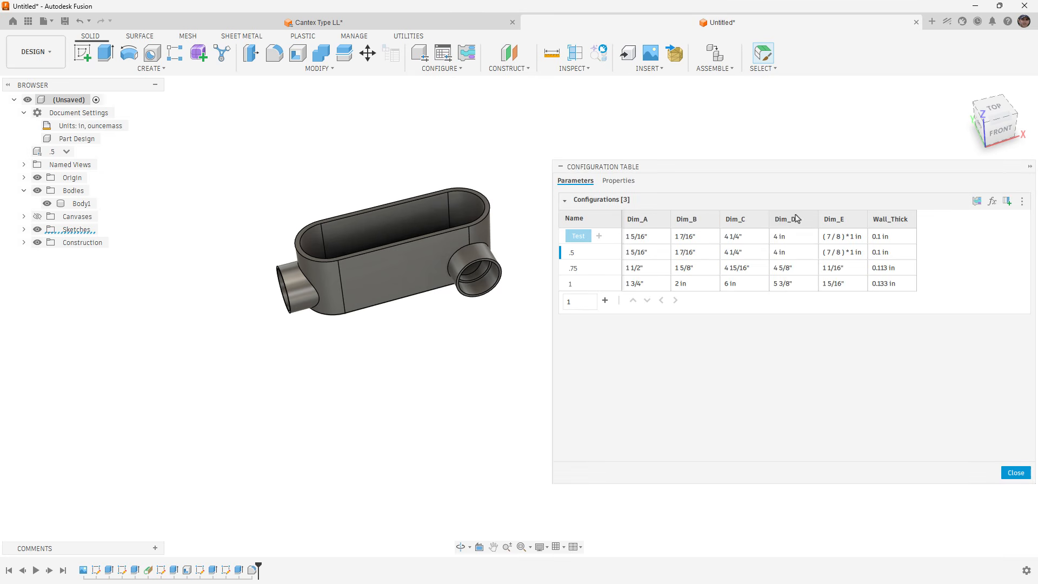
right_click(651, 222)
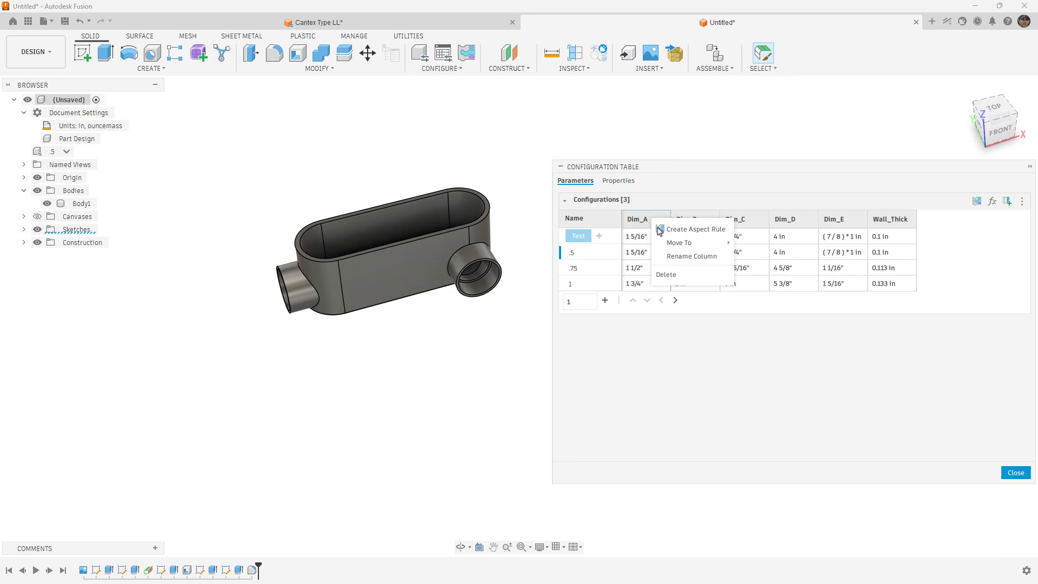
left_click(703, 340)
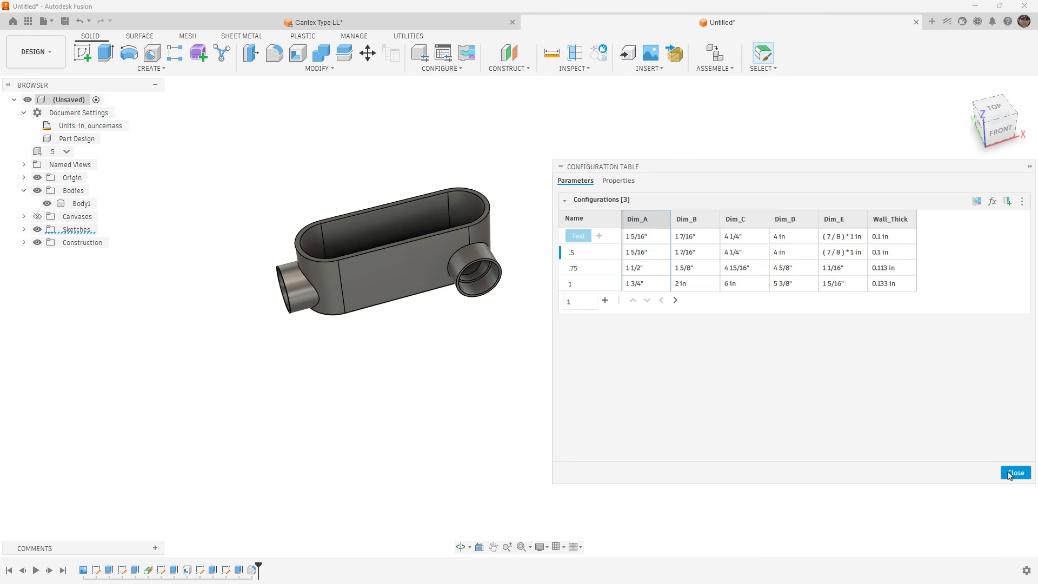
left_click(846, 225)
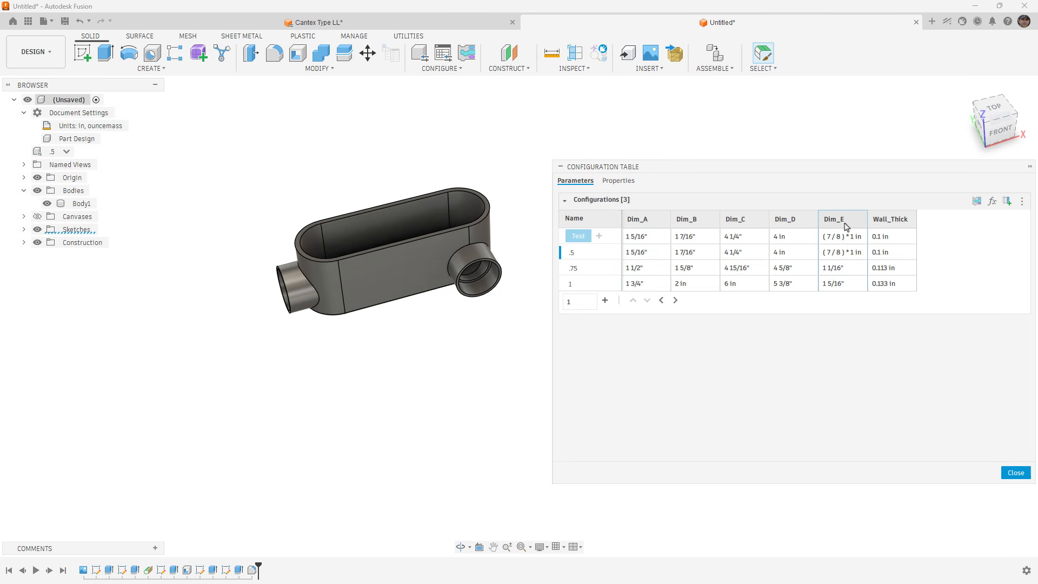
right_click(846, 226)
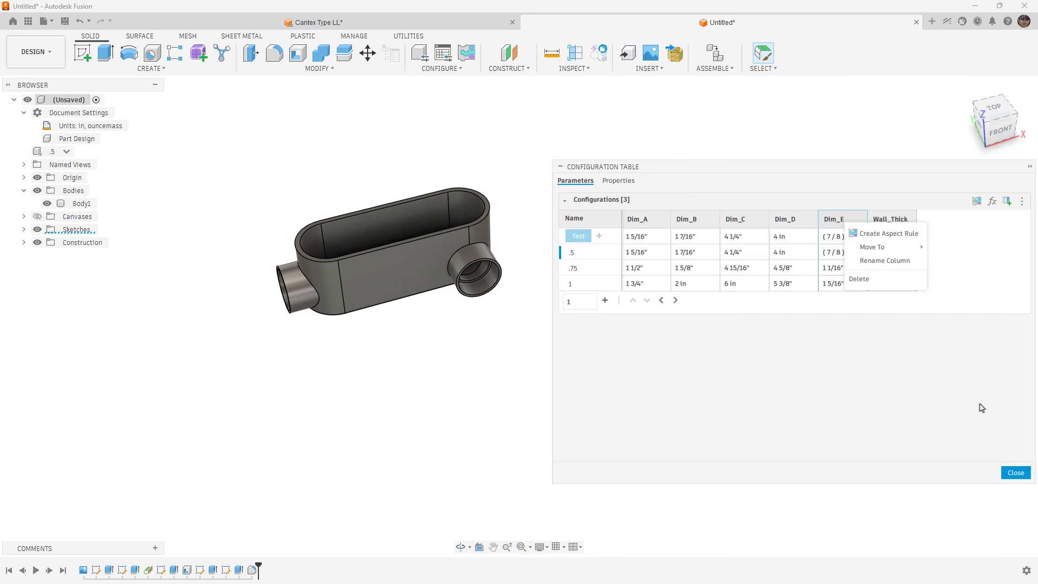
Close the configuration table and return to the conduit body with the .5 configuration active.
left_click(1015, 473)
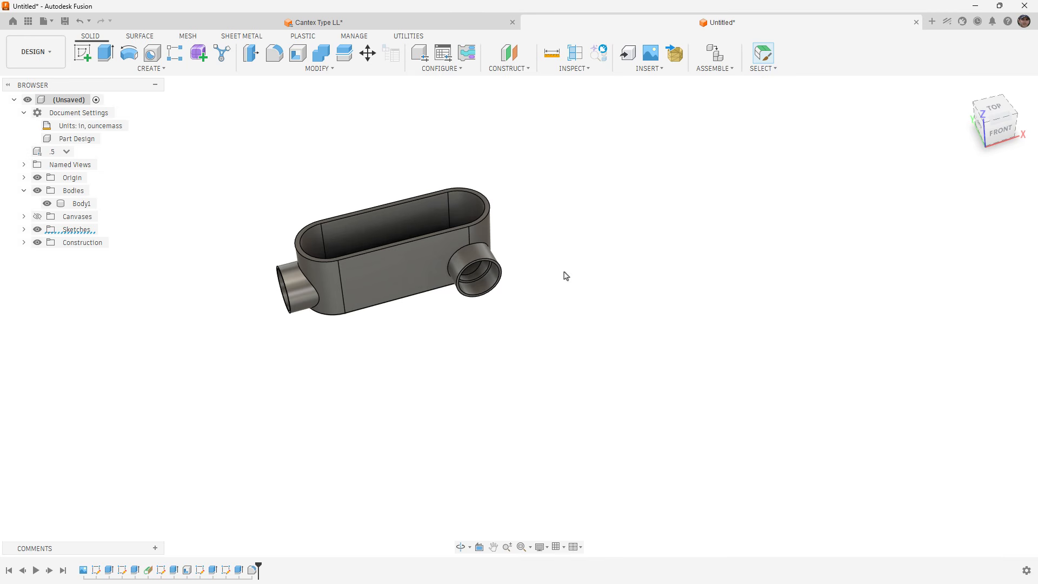
left_click_drag(563, 278, 620, 274)
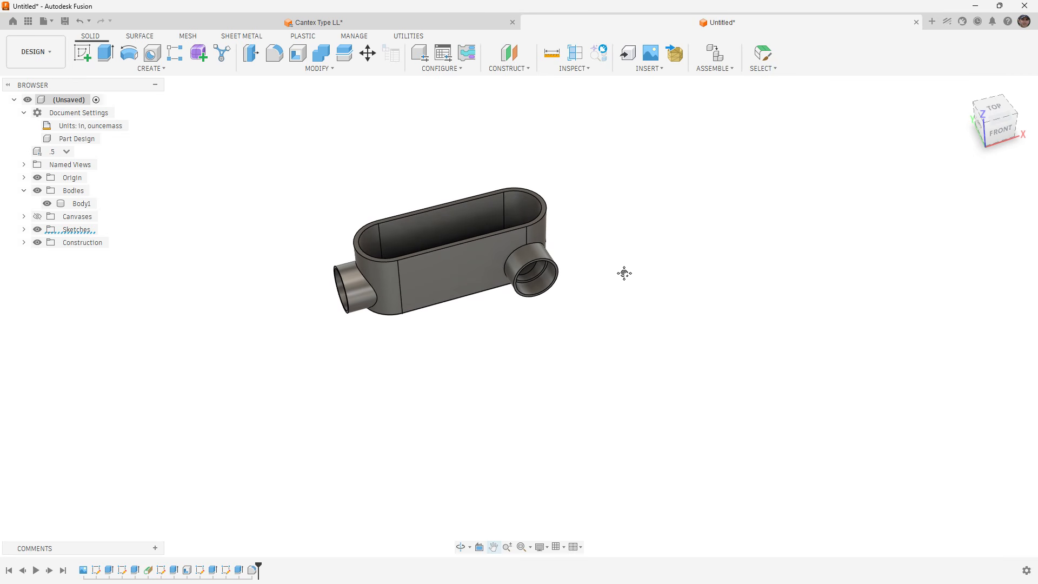
key("Escape")
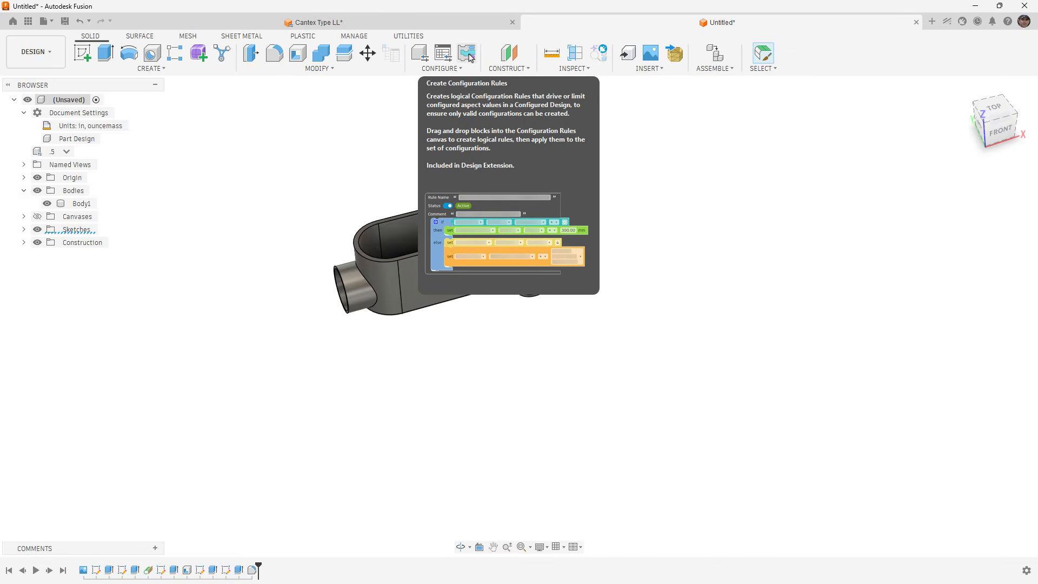
left_click(303, 37)
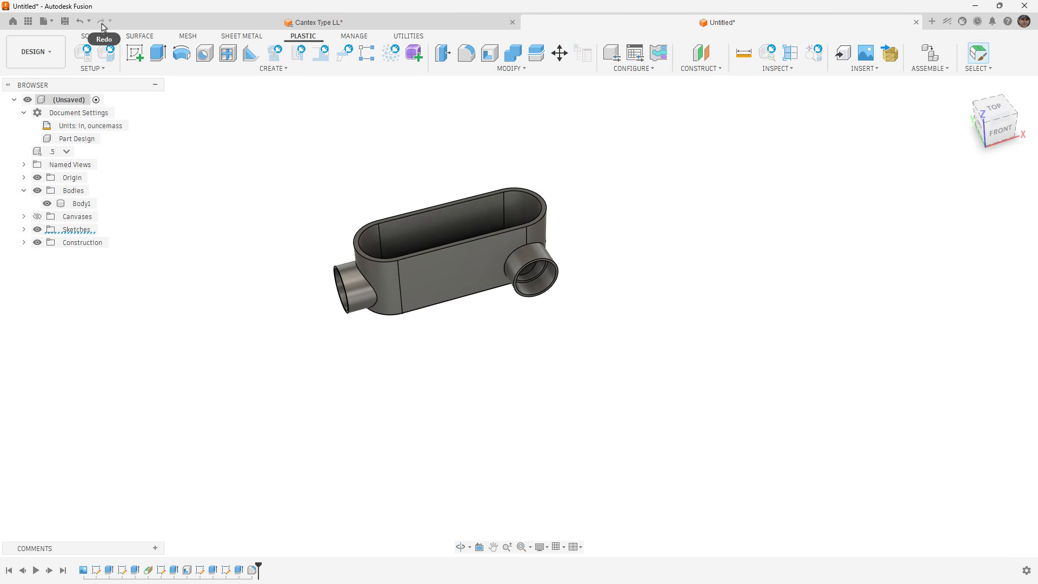
left_click(91, 35)
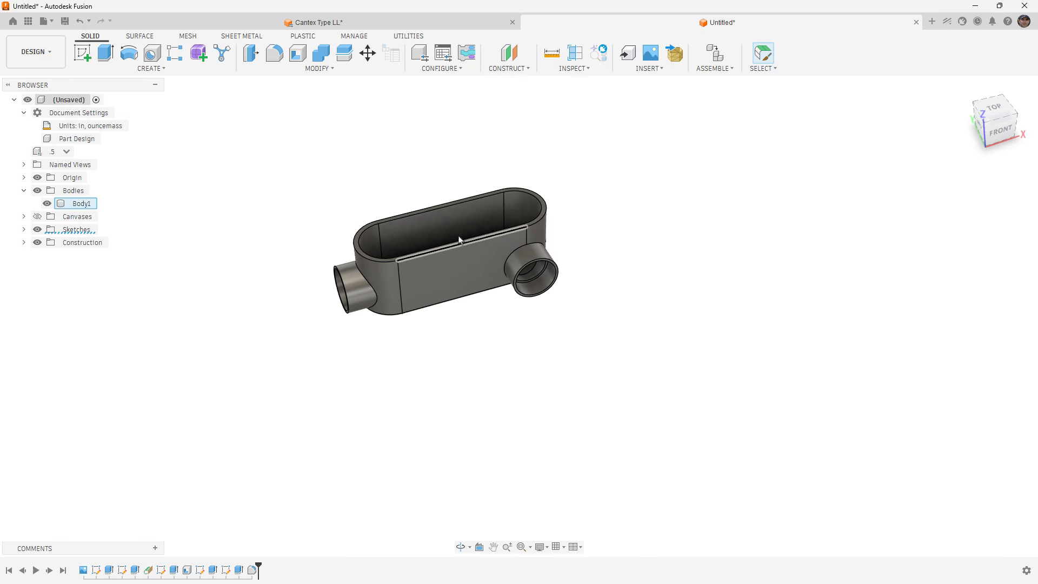
scroll(484, 235, "up", 3)
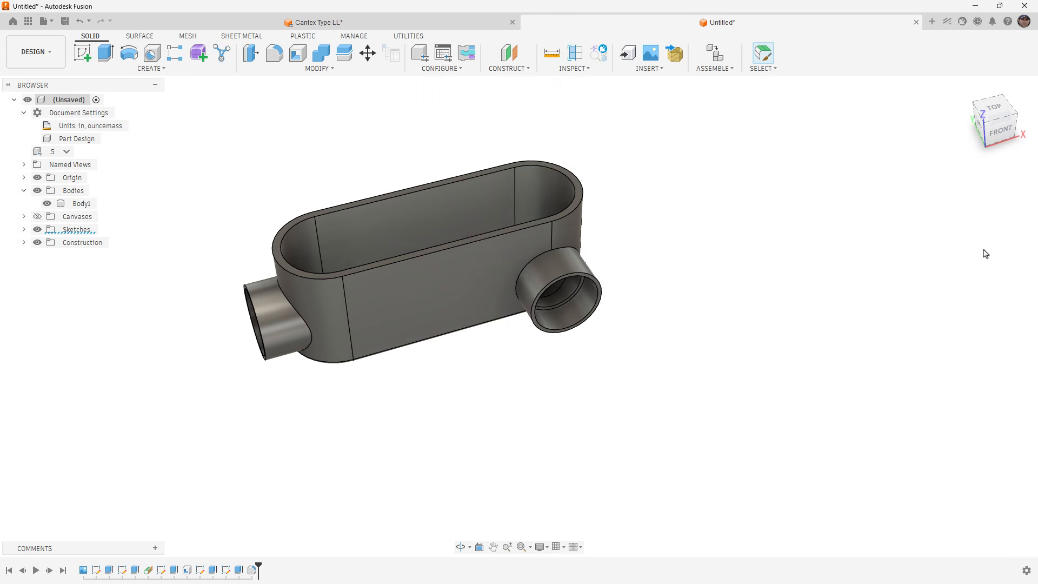
mouse_move(666, 274)
left_mouse_down()
mouse_move(658, 315)
mouse_move(665, 256)
mouse_move(720, 234)
mouse_move(669, 248)
mouse_move(667, 260)
left_mouse_up()
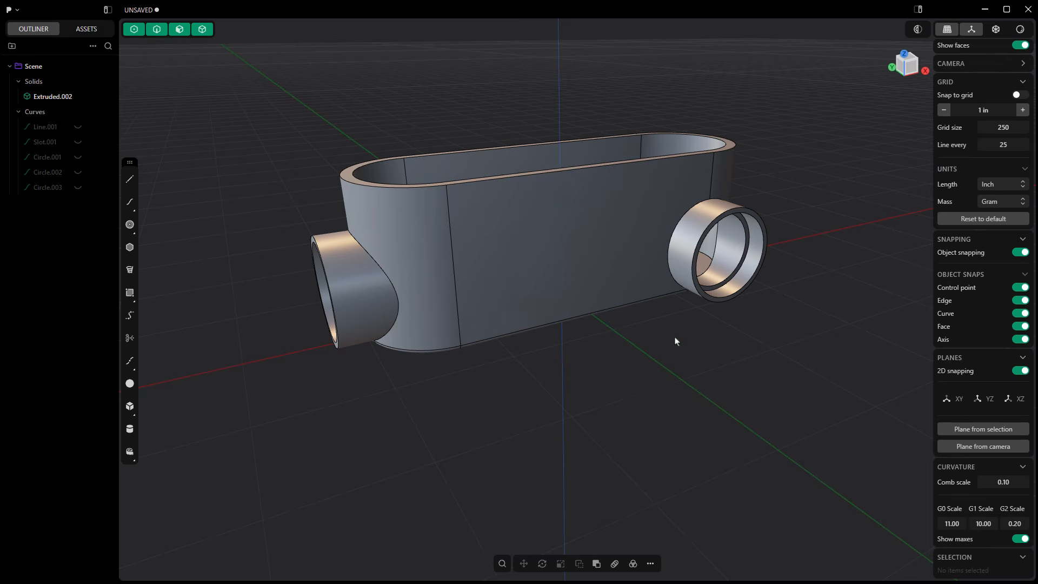
scroll(647, 353, "down", 4)
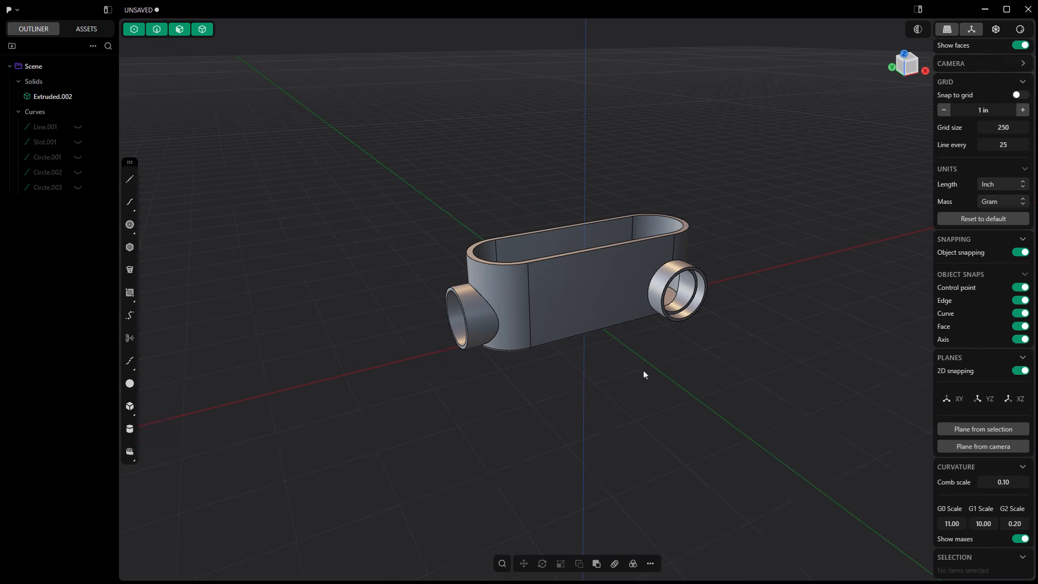
middle_click_drag(644, 373, 669, 346)
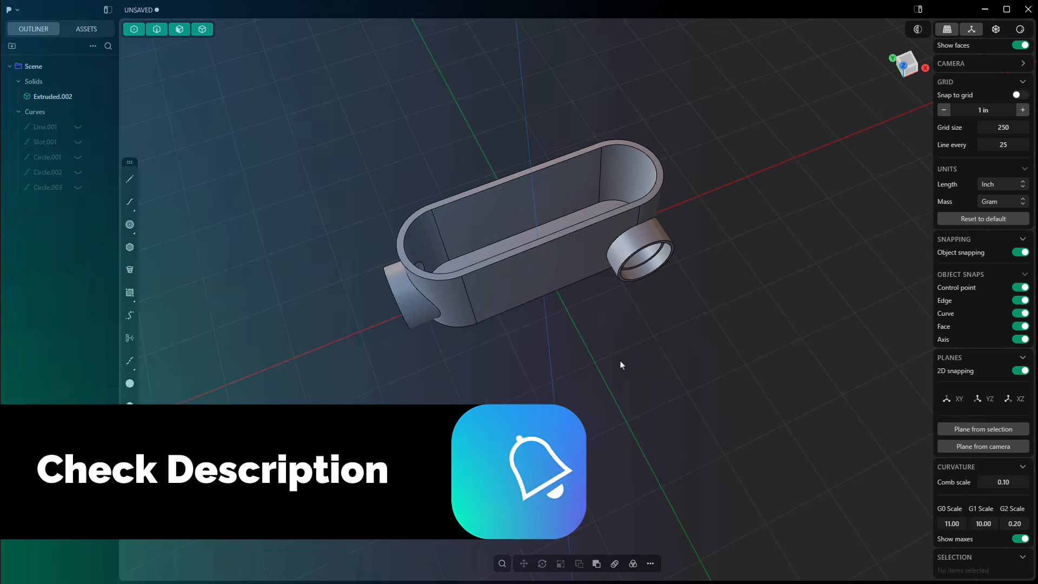
middle_click_drag(614, 335, 607, 282)
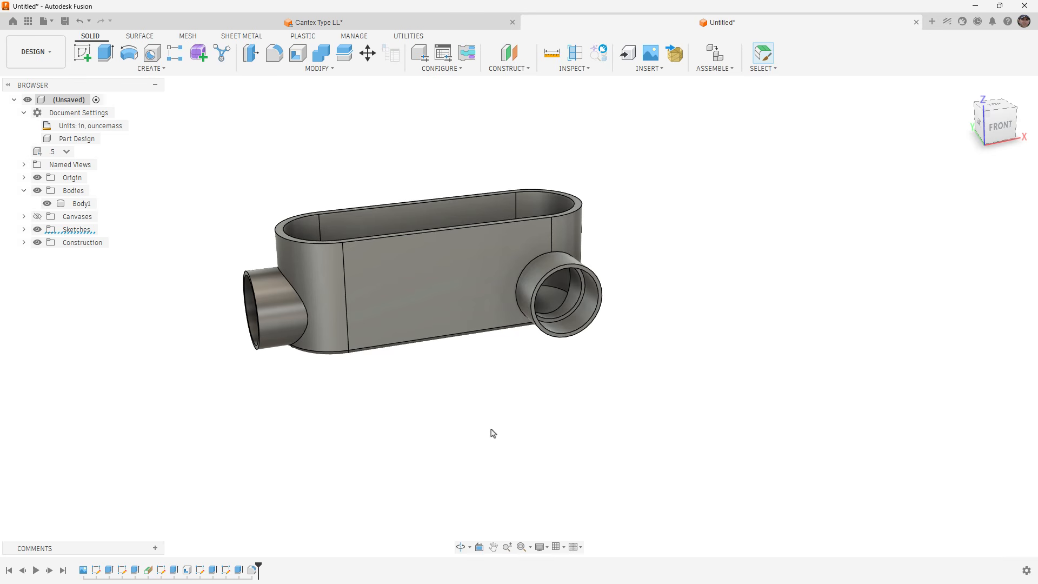
key("1")
middle_click_drag(501, 388, 569, 388, "shift")
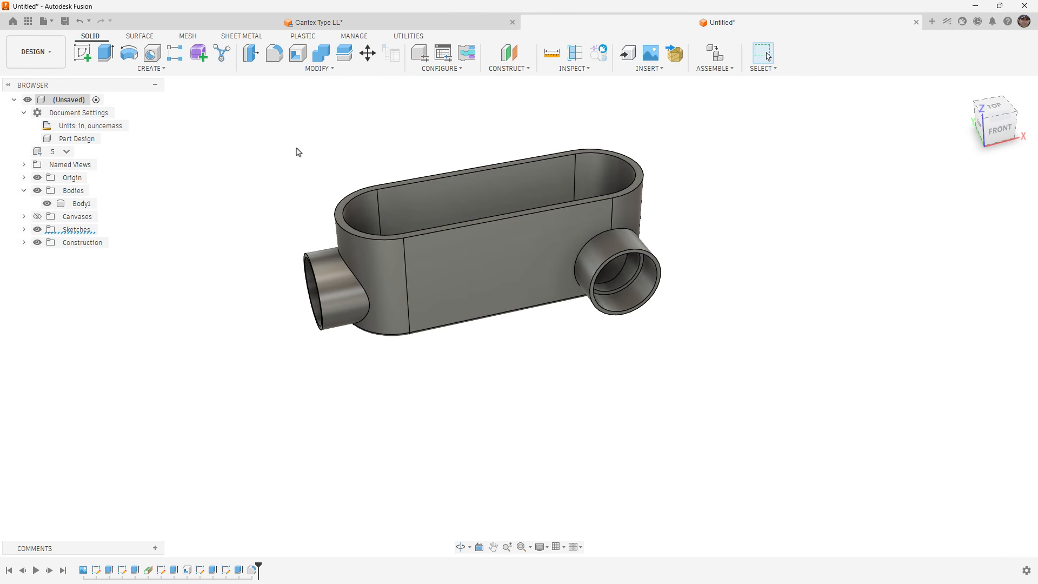
left_click(56, 60)
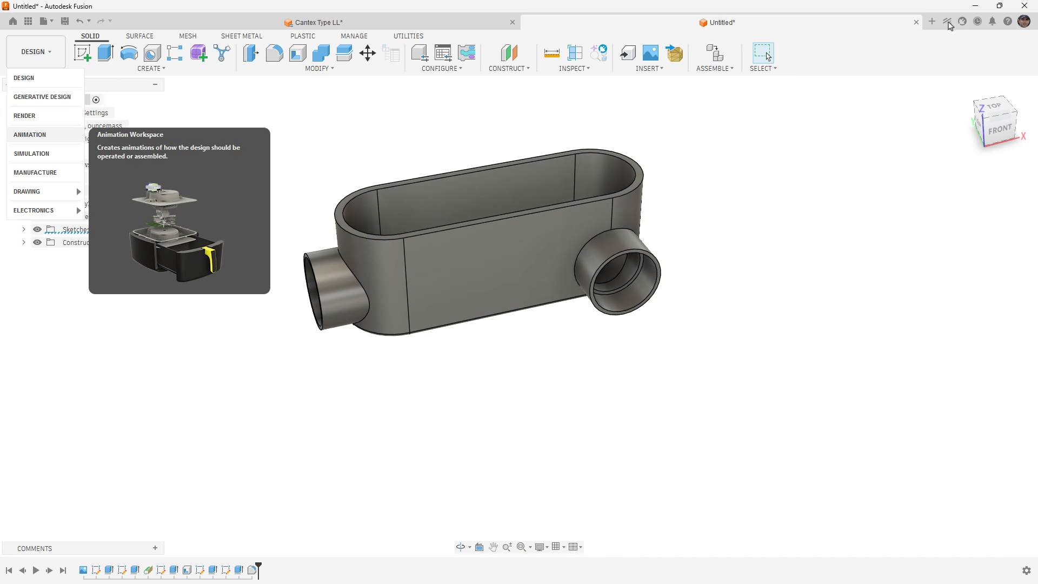
left_click(917, 121)
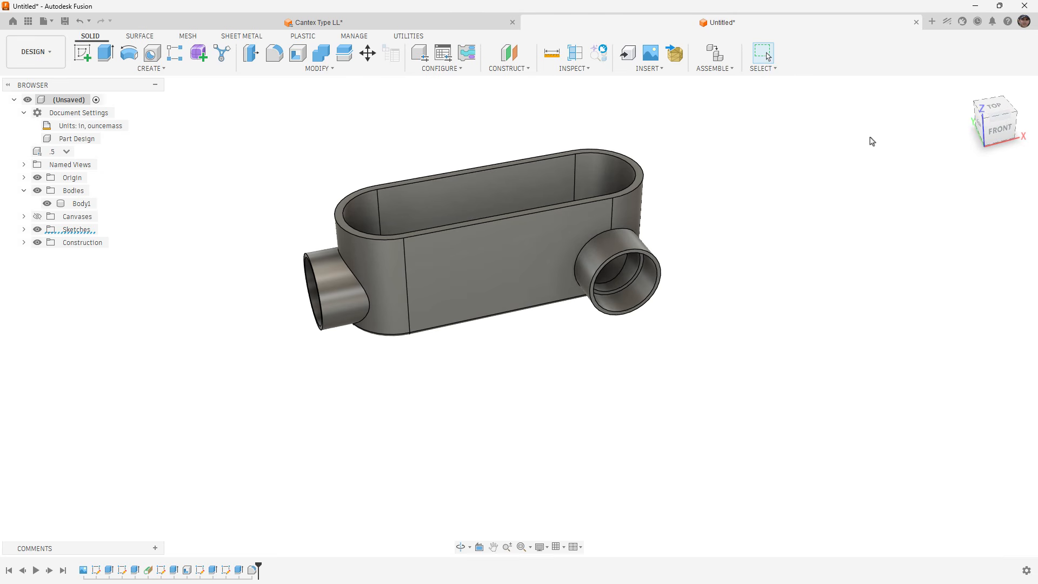